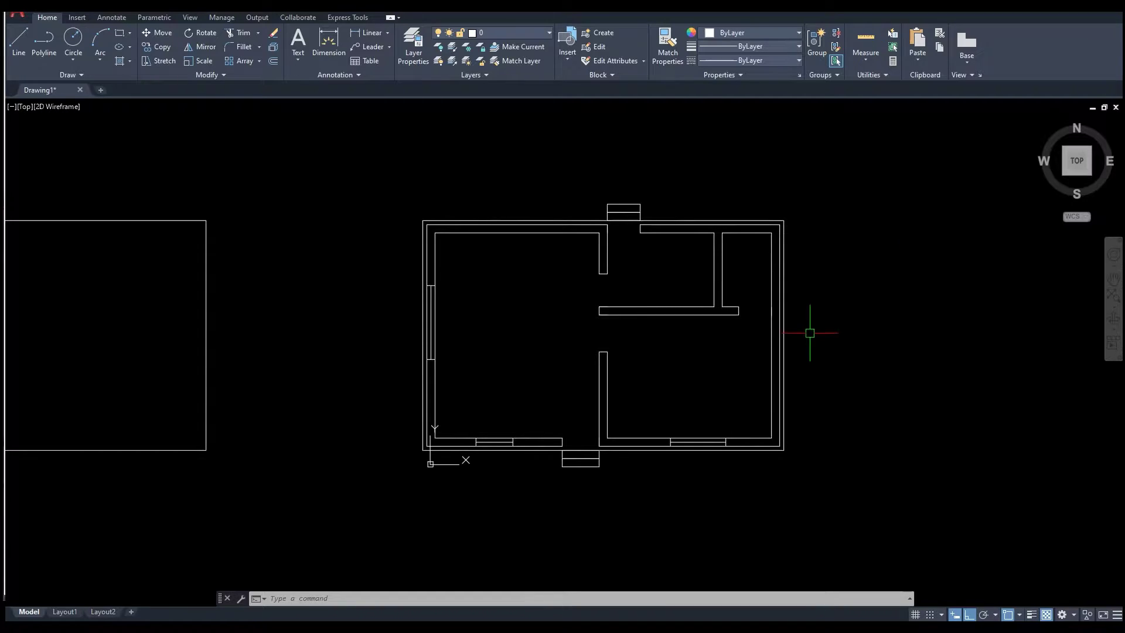
Orbit the floor plan into a tilted 3D view and turn off the window layer.
middle_drag(810, 332, 803, 339)
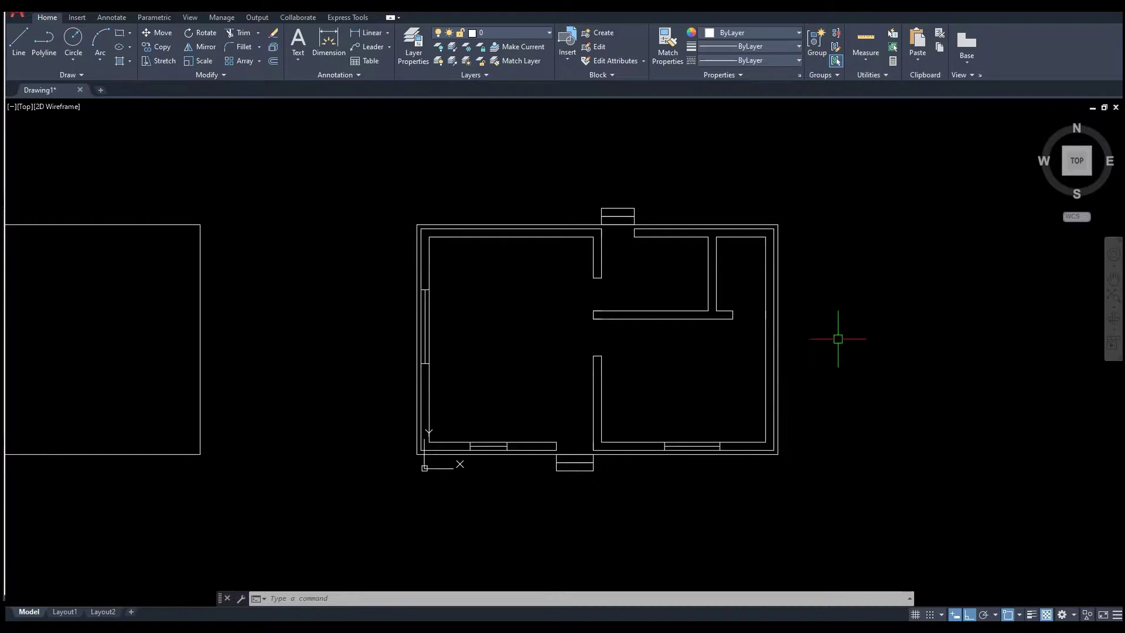
shift+middle_drag(663, 426, 638, 375)
scroll(580, 425, up, 2)
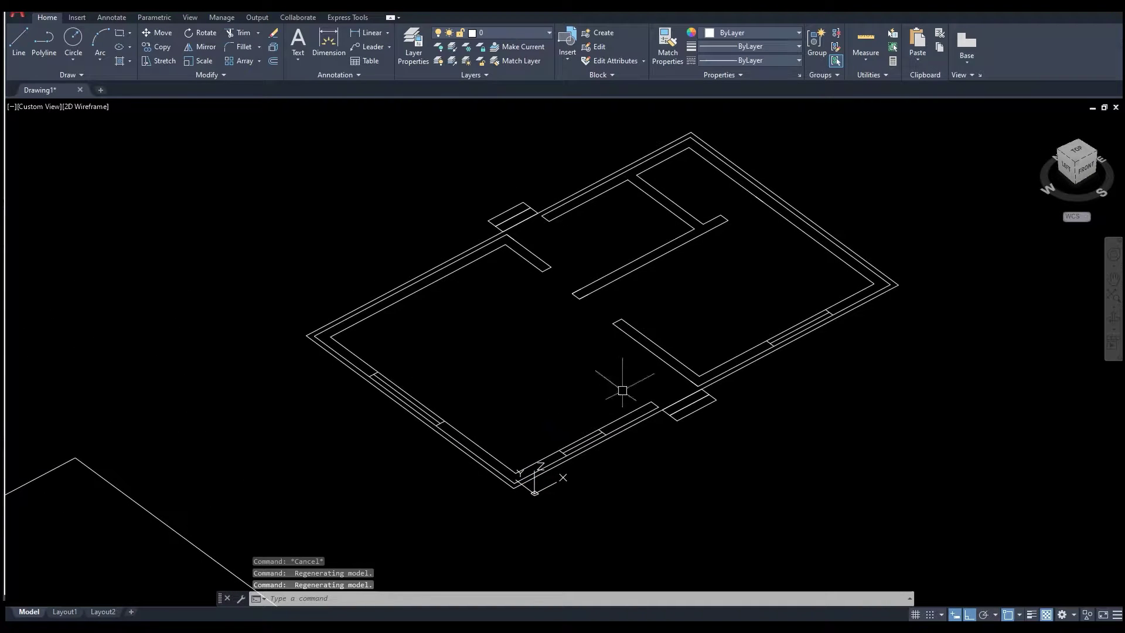
click(537, 36)
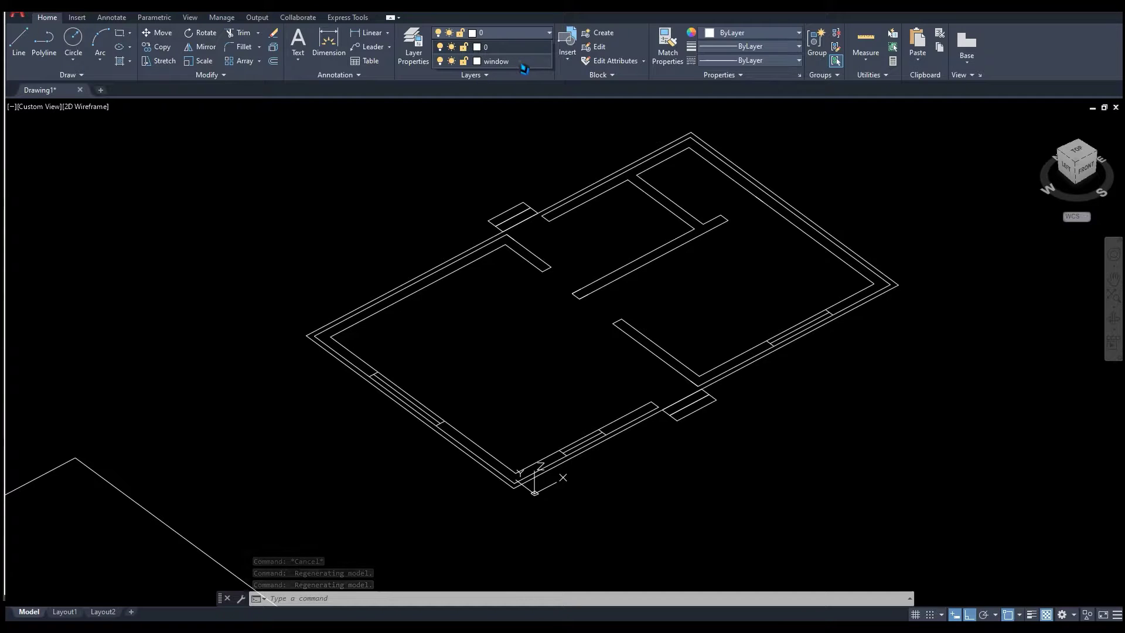
click(565, 164)
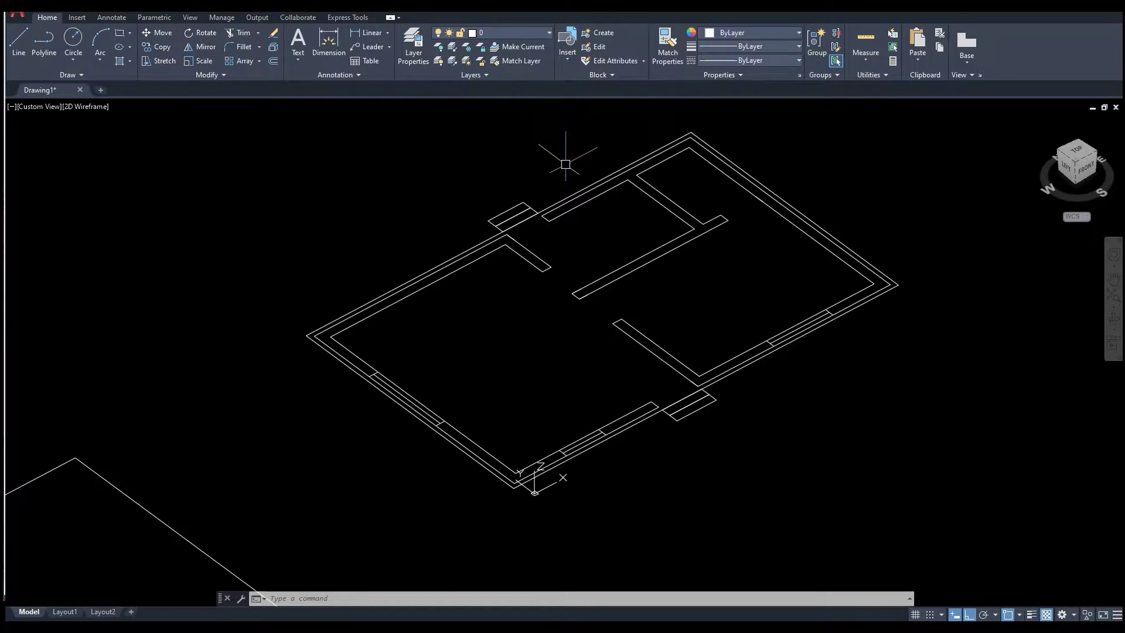
click(539, 34)
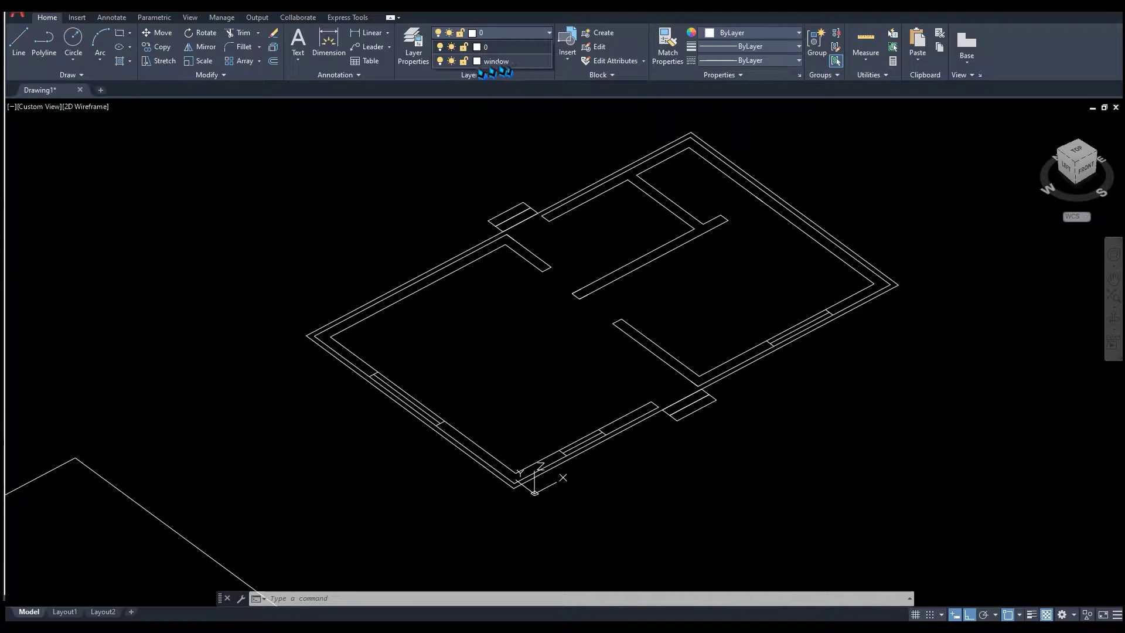
click(440, 61)
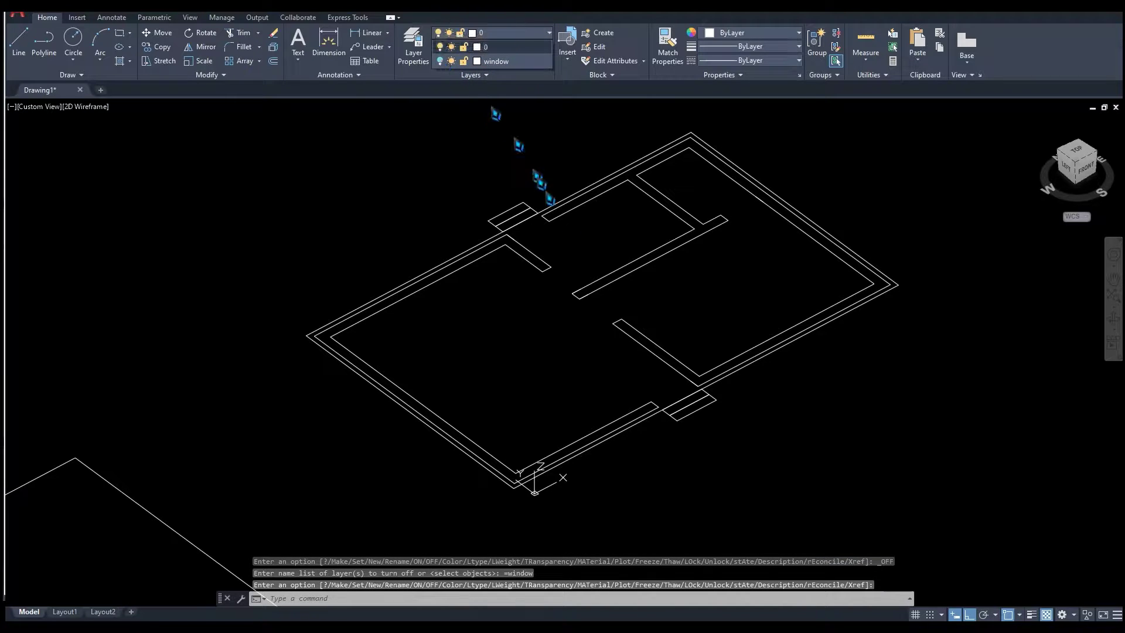
Delete the short line closing the end of the lower middle partition wall beside the doorway.
click(558, 272)
drag(568, 271, 550, 284)
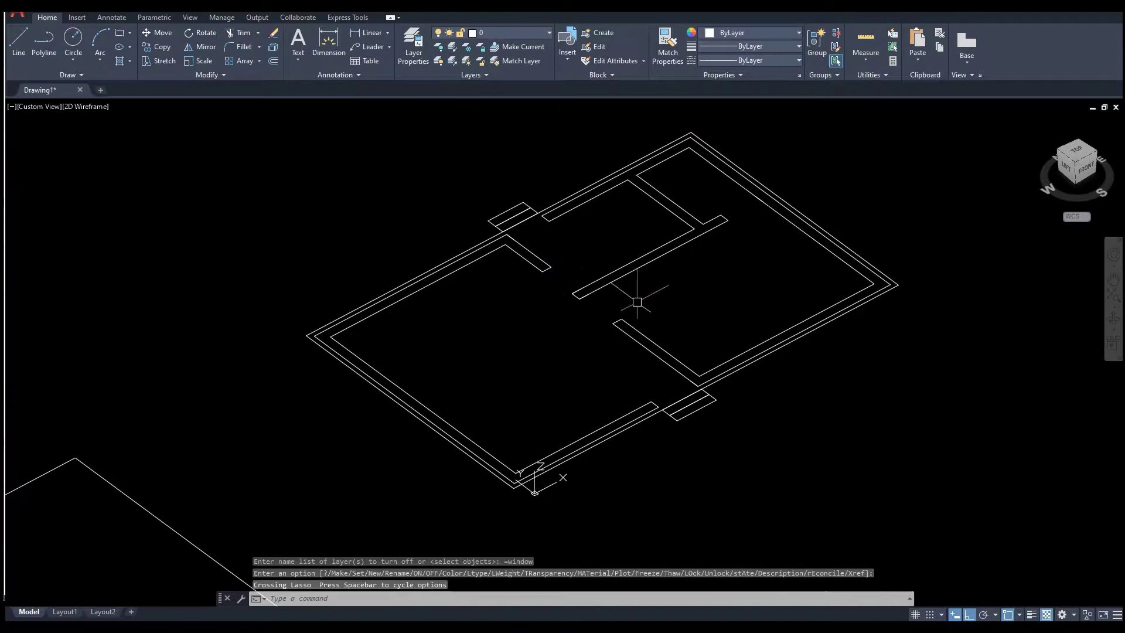
drag(637, 301, 593, 311)
scroll(616, 306, up, 3)
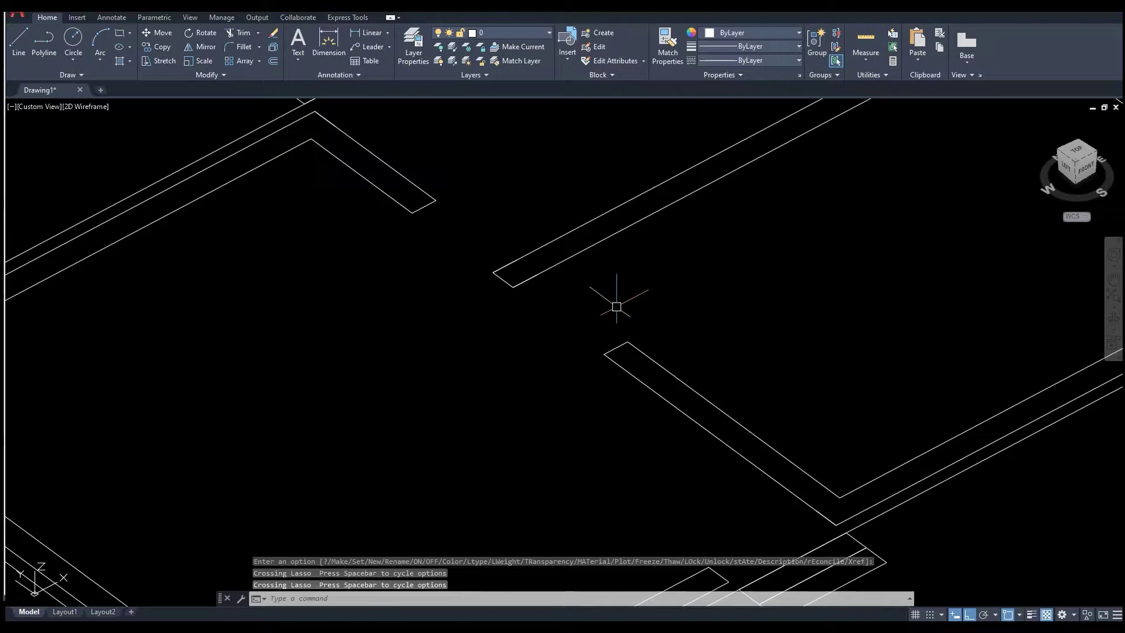
click(616, 346)
click(616, 347)
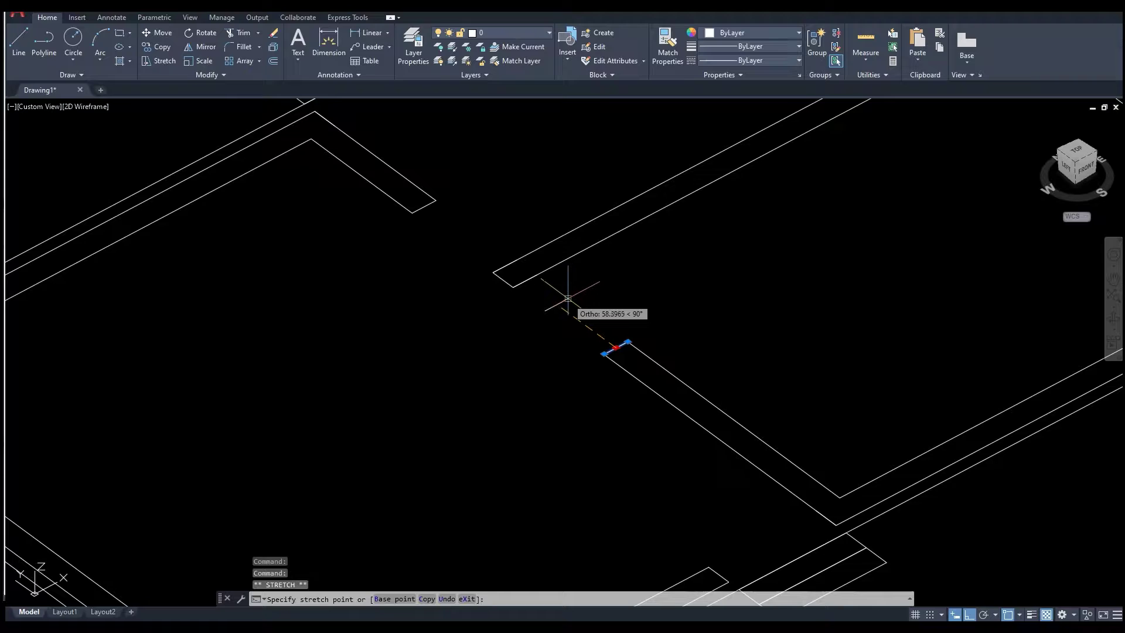
key(Escape)
middle_drag(611, 309, 600, 308)
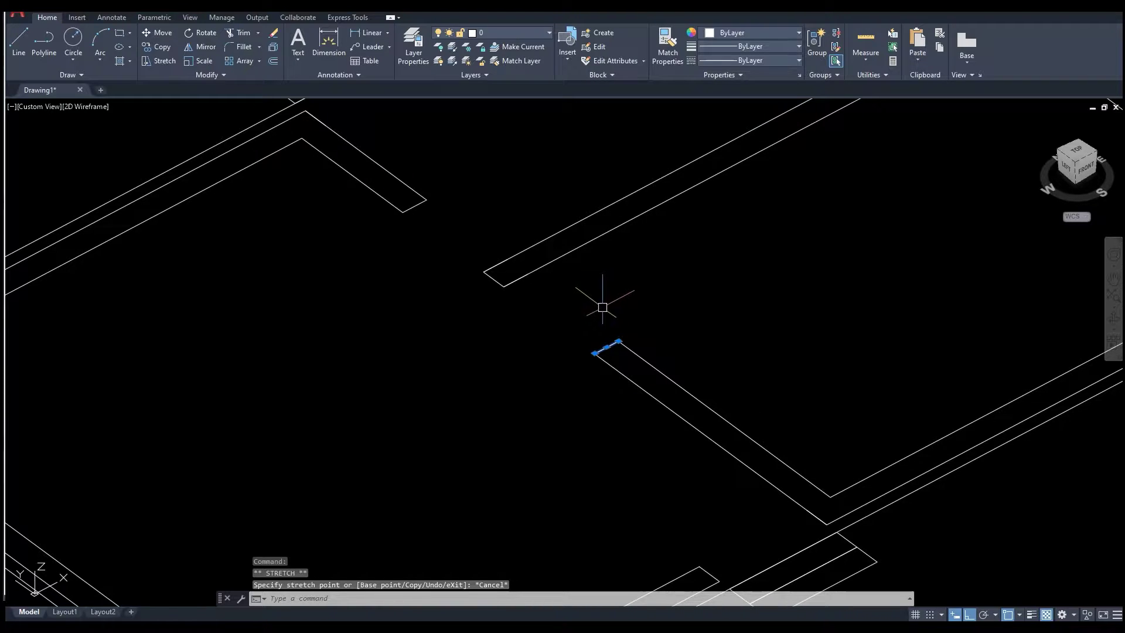
key(Delete)
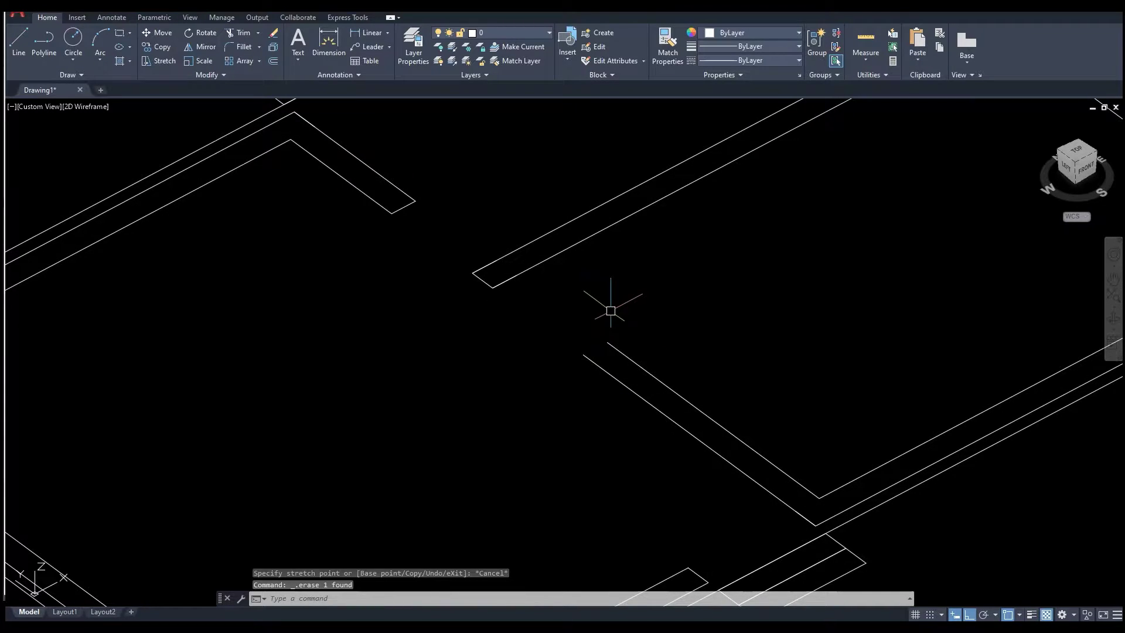
Try to extend both pairs of middle partition wall lines across the interior door openings to the cross wall.
middle_drag(610, 310, 610, 315)
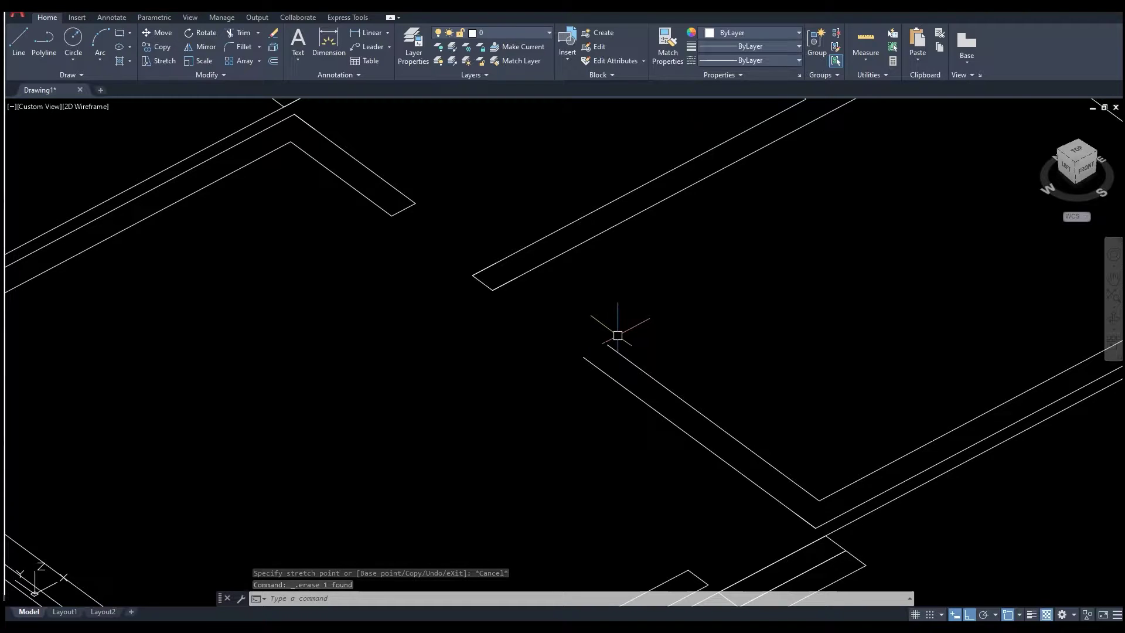
text(ex)
key(Return)
click(618, 337)
click(573, 364)
key(Return)
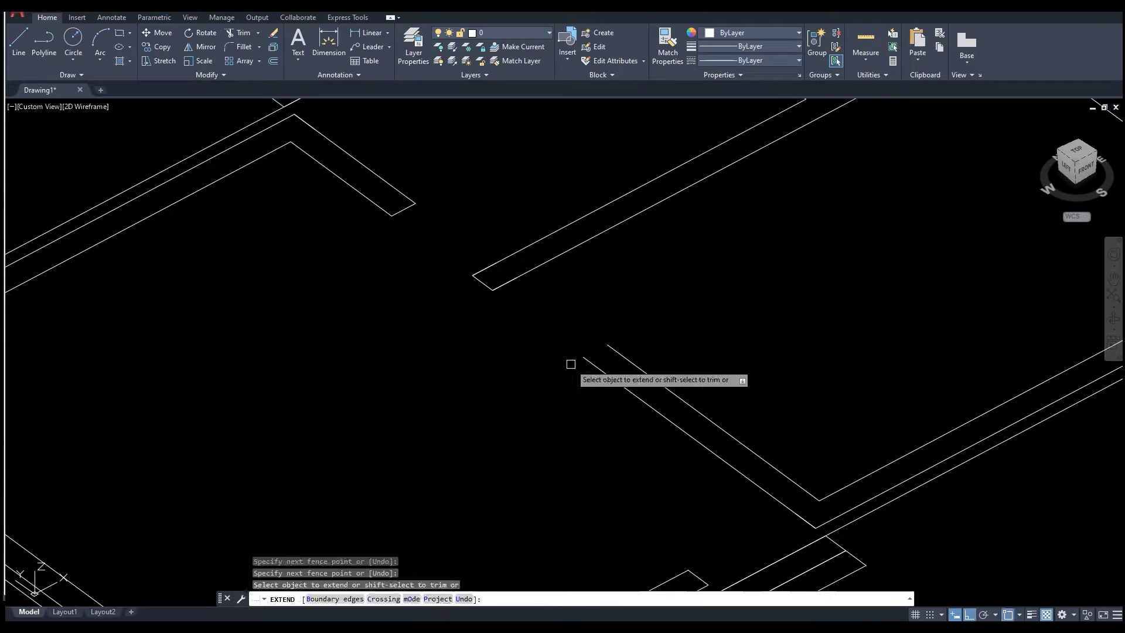
click(643, 339)
click(580, 371)
click(662, 338)
click(565, 386)
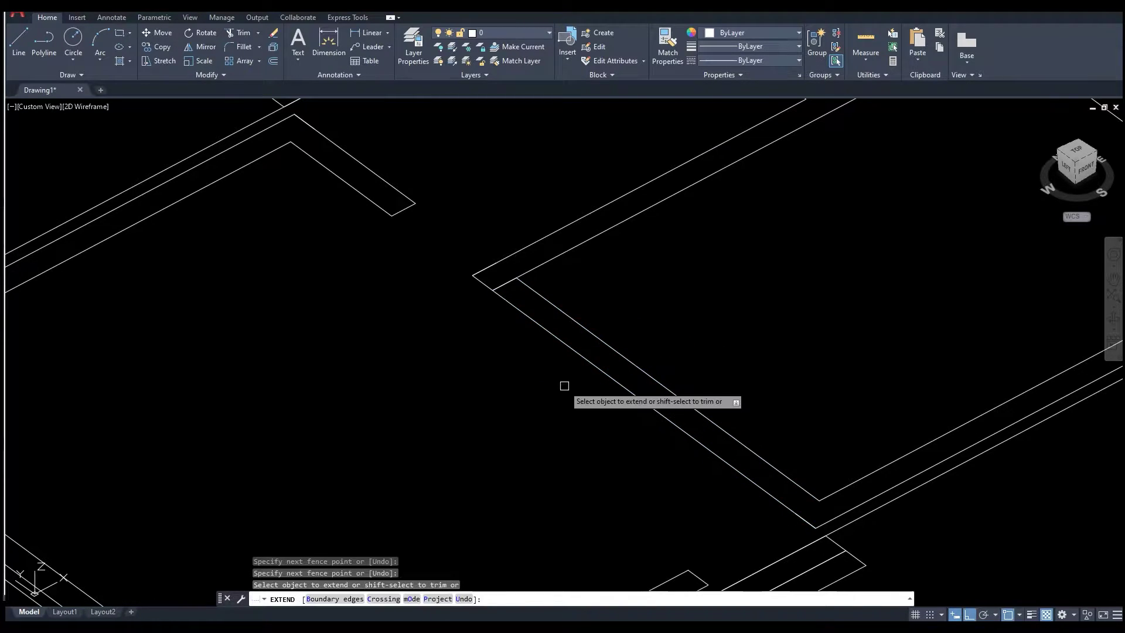
middle_drag(547, 382, 643, 436)
click(518, 237)
click(443, 277)
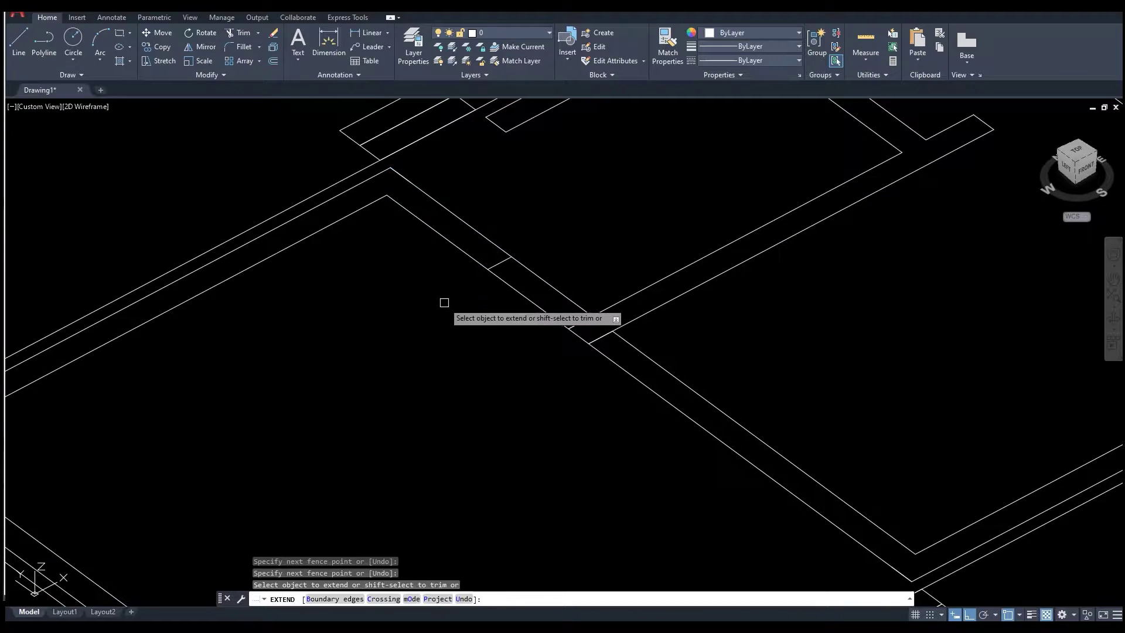
Undo the partition wall extensions and the deletion of the wall's end line.
key(Escape)
key(ctrl+z)
key(ctrl+z)
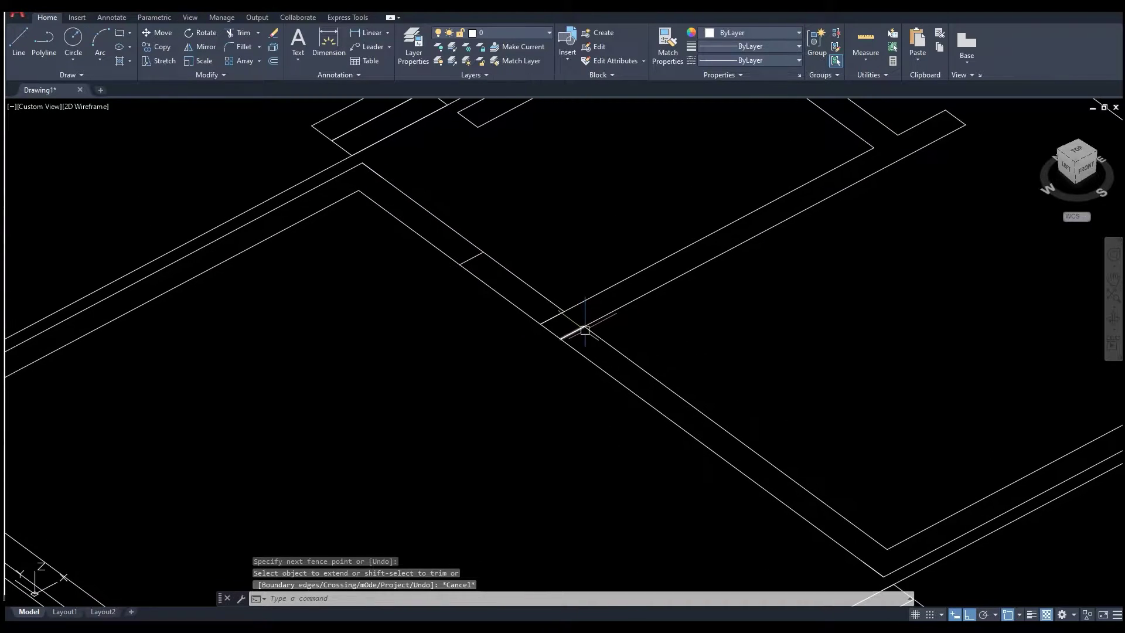
key(ctrl+z)
key(ctrl+z)
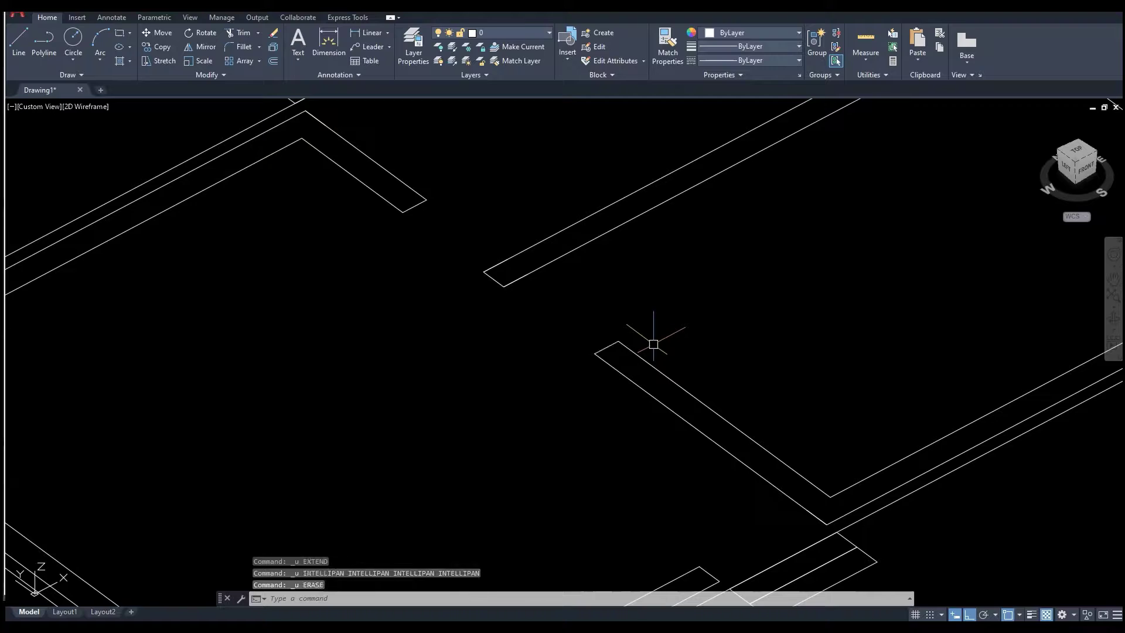
Extend both pairs of middle partition wall lines across the two door openings to the cross wall, keeping the end lines.
text(ex)
key(Return)
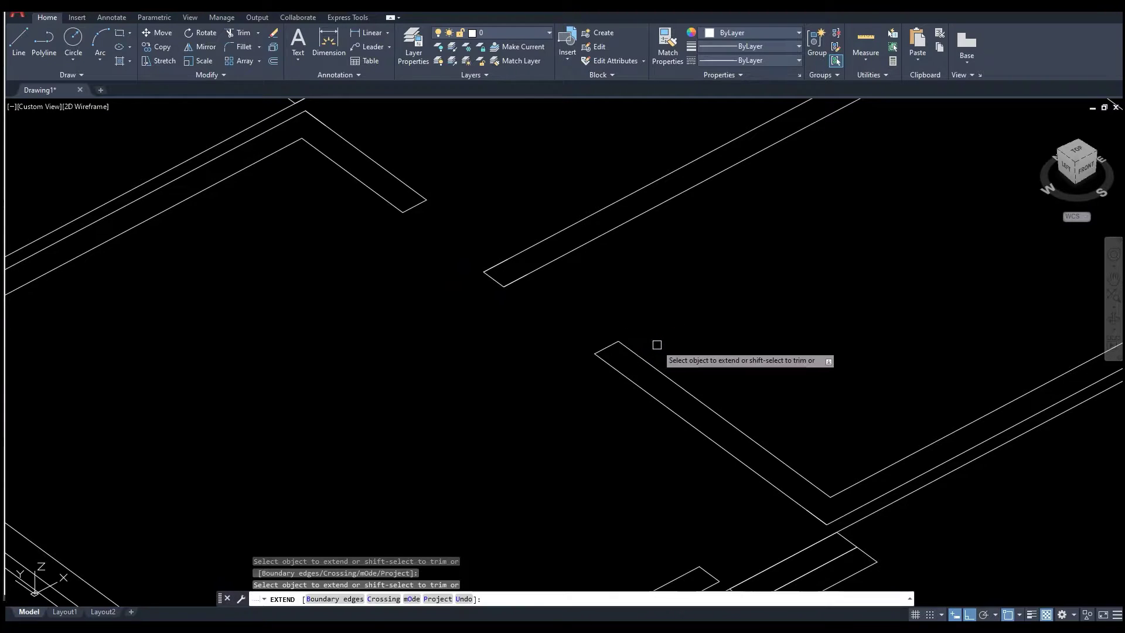
click(658, 344)
click(578, 381)
click(445, 179)
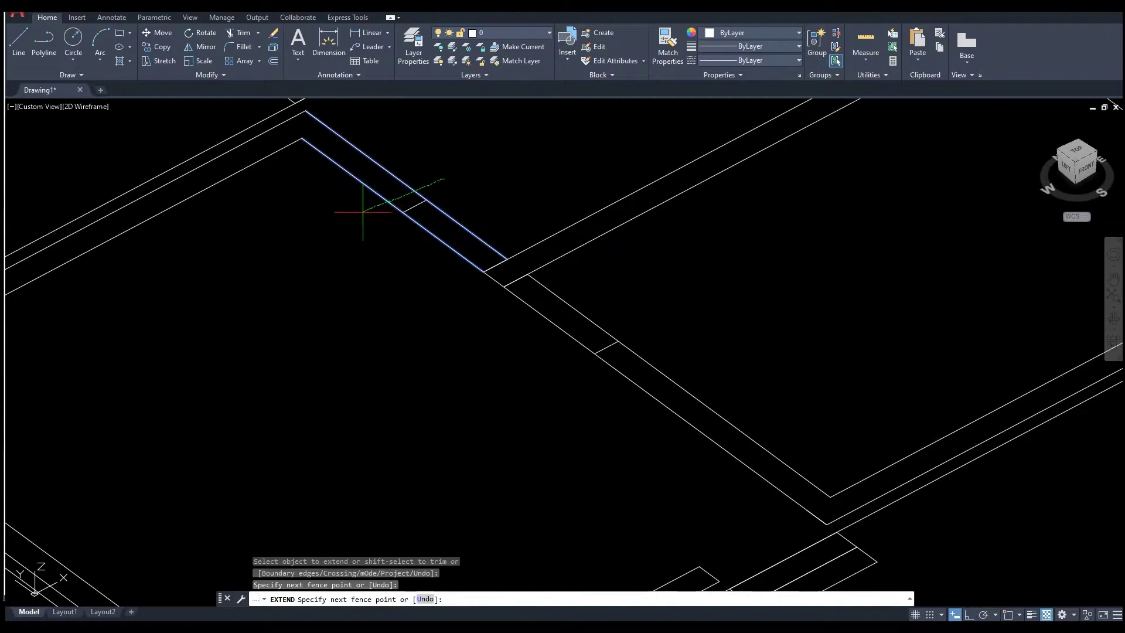
click(361, 211)
Extend the rear exterior wall line across the back entrance opening to the middle partition.
middle_drag(457, 270, 464, 348)
scroll(457, 274, down, 3)
scroll(469, 306, up, 5)
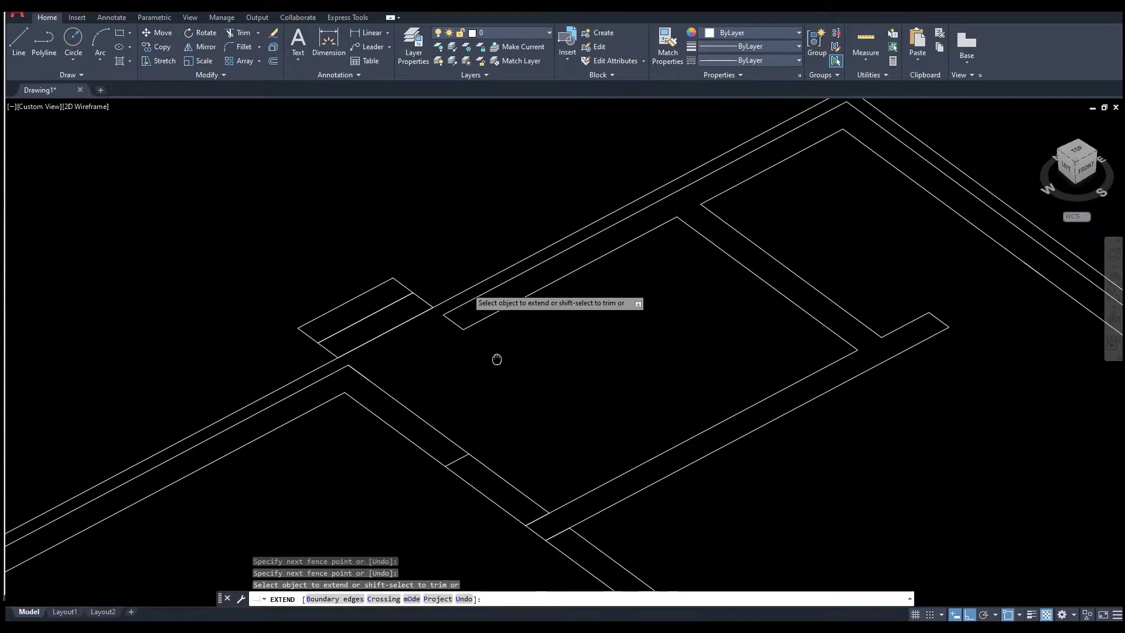
drag(498, 357, 451, 306)
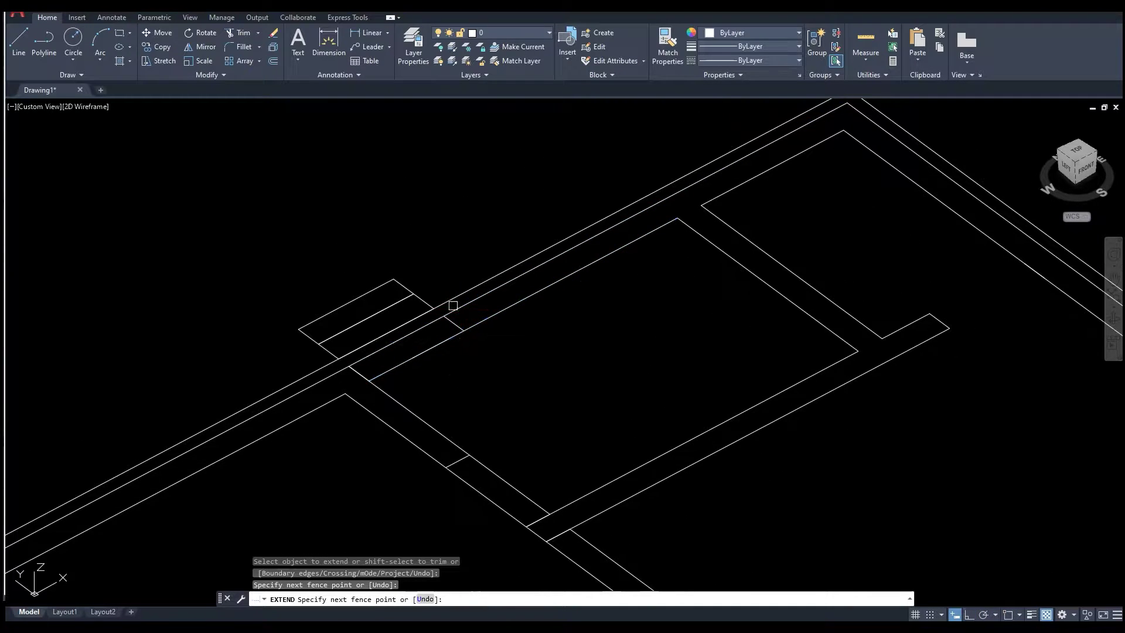
Extend the cross wall's lines across the small room's door opening to the exterior wall.
middle_drag(597, 332, 474, 324)
scroll(573, 329, down, 2)
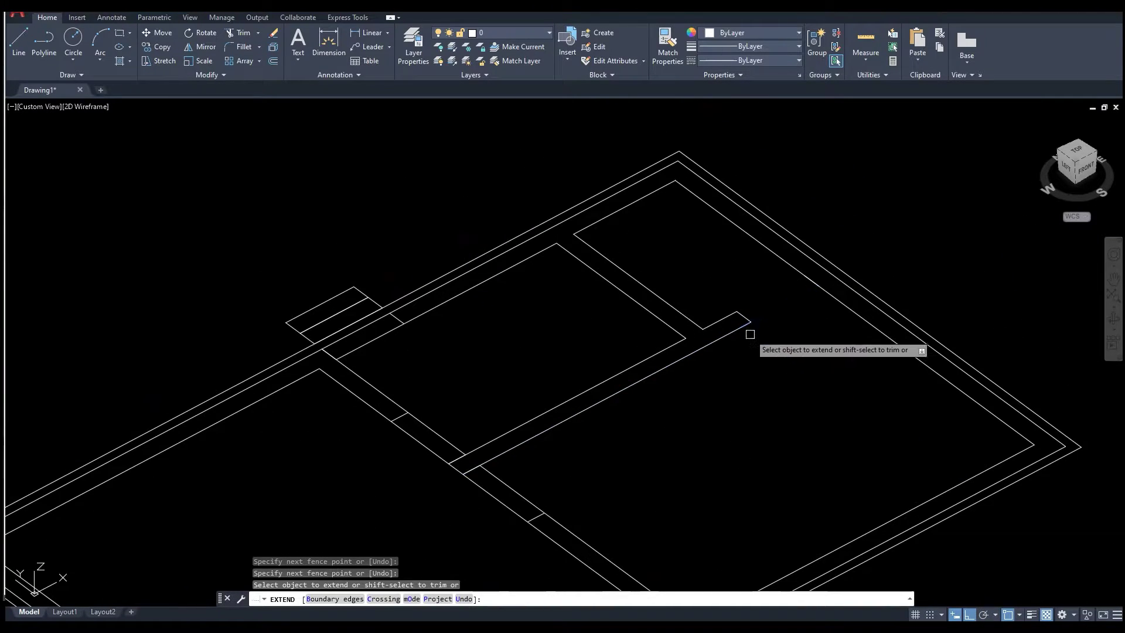
drag(748, 327, 732, 319)
scroll(768, 349, down, 1)
middle_drag(767, 349, 796, 279)
scroll(773, 318, down, 3)
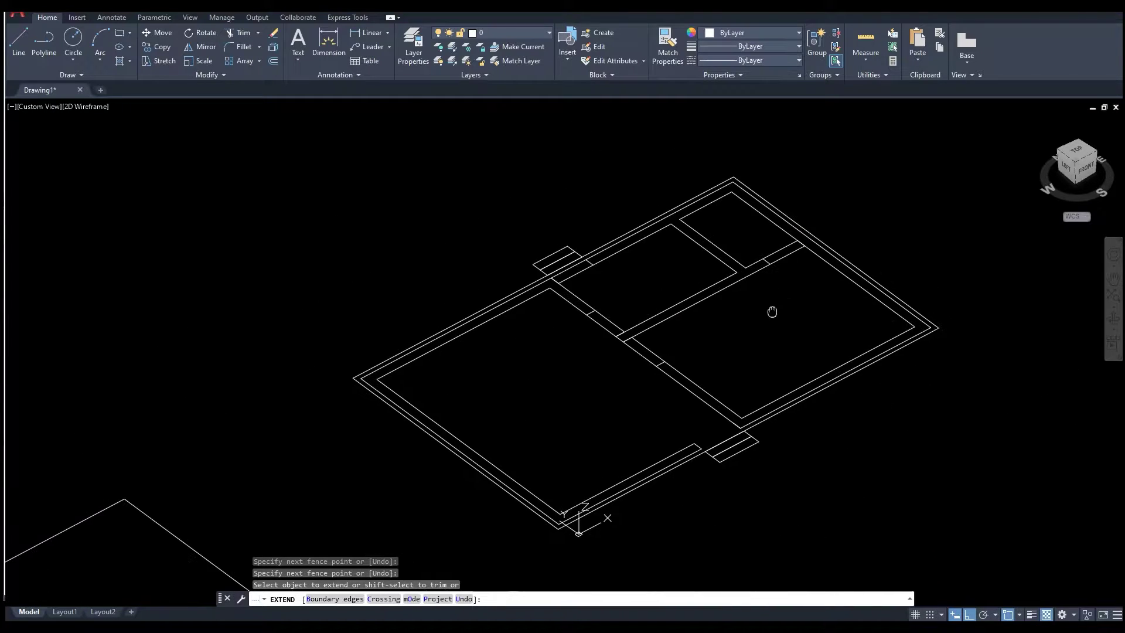
Extend the front exterior wall lines across the front entrance opening to the middle partition and finish the Extend command.
scroll(736, 406, up, 8)
scroll(695, 396, up, 3)
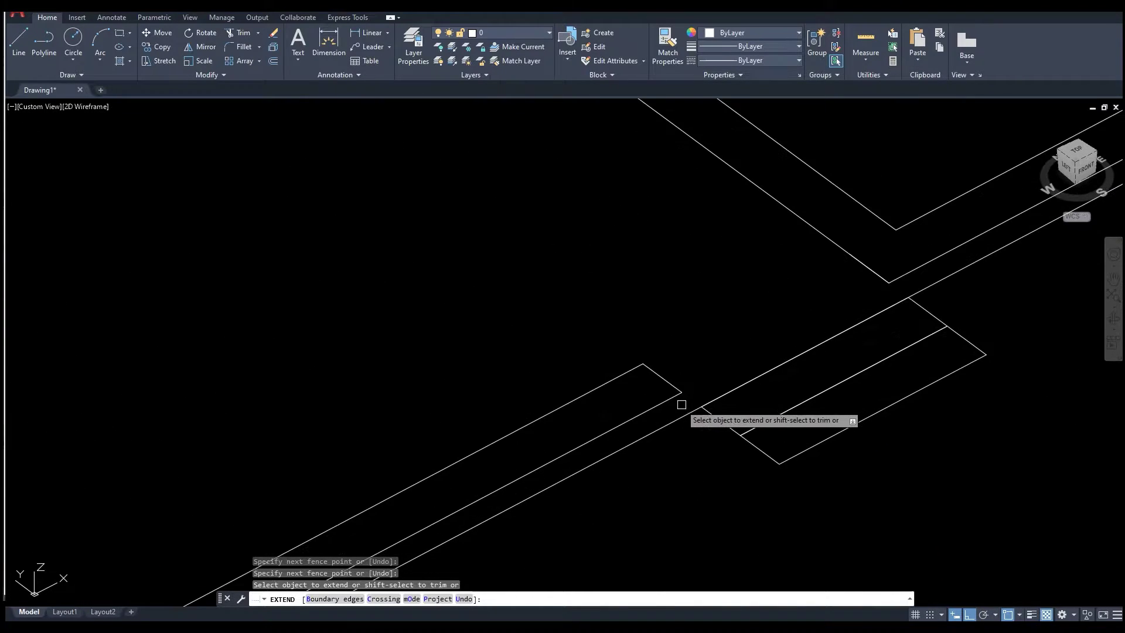
drag(678, 401, 601, 369)
scroll(681, 318, down, 3)
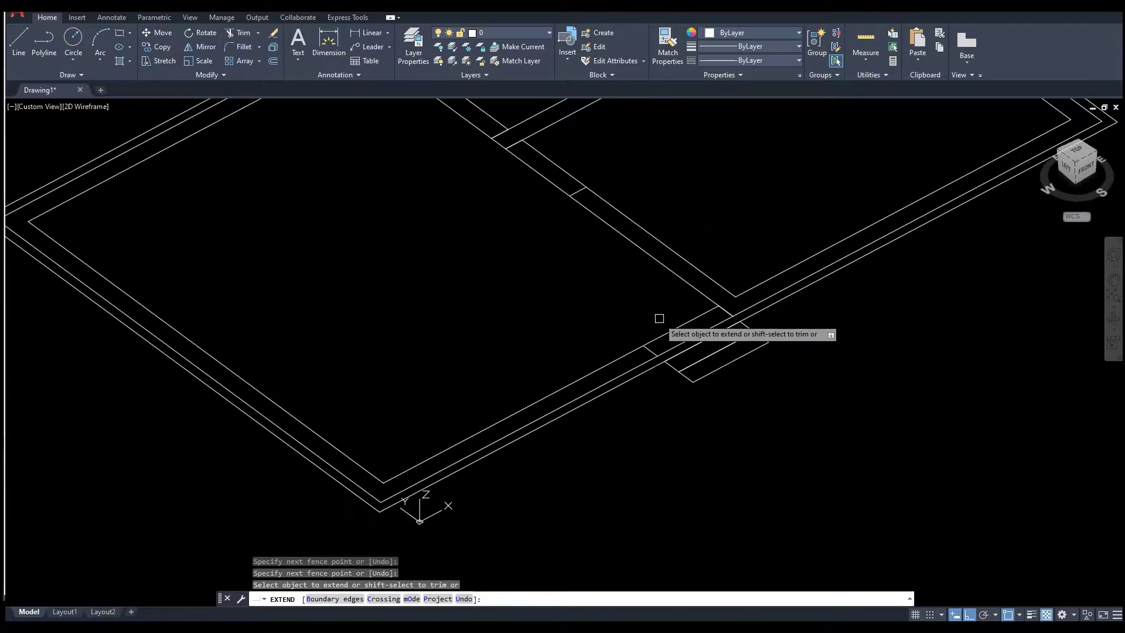
key(Escape)
scroll(725, 299, down, 5)
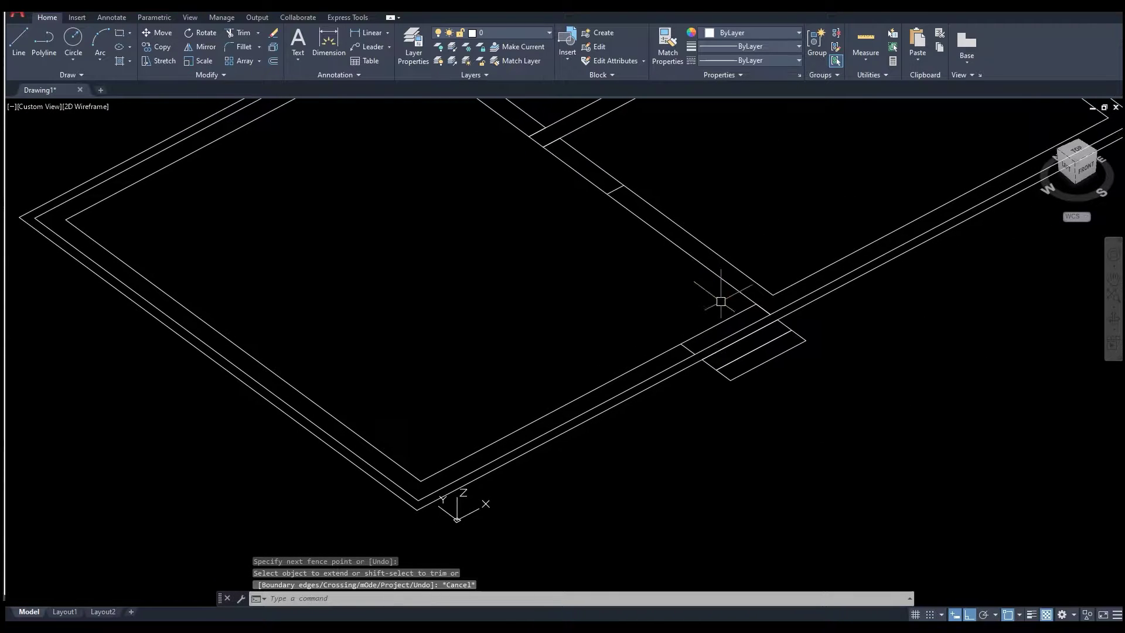
mouse_move(688, 361)
middle_down()
mouse_move(660, 387)
mouse_move(693, 370)
middle_up()
click(1077, 152)
click(1079, 156)
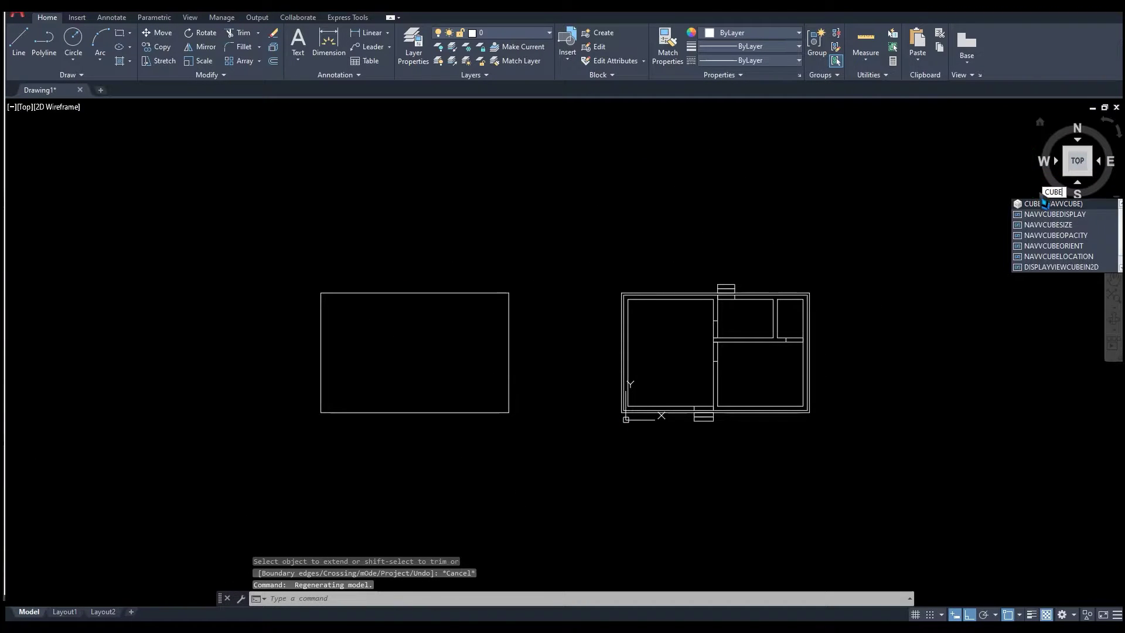
click(1044, 203)
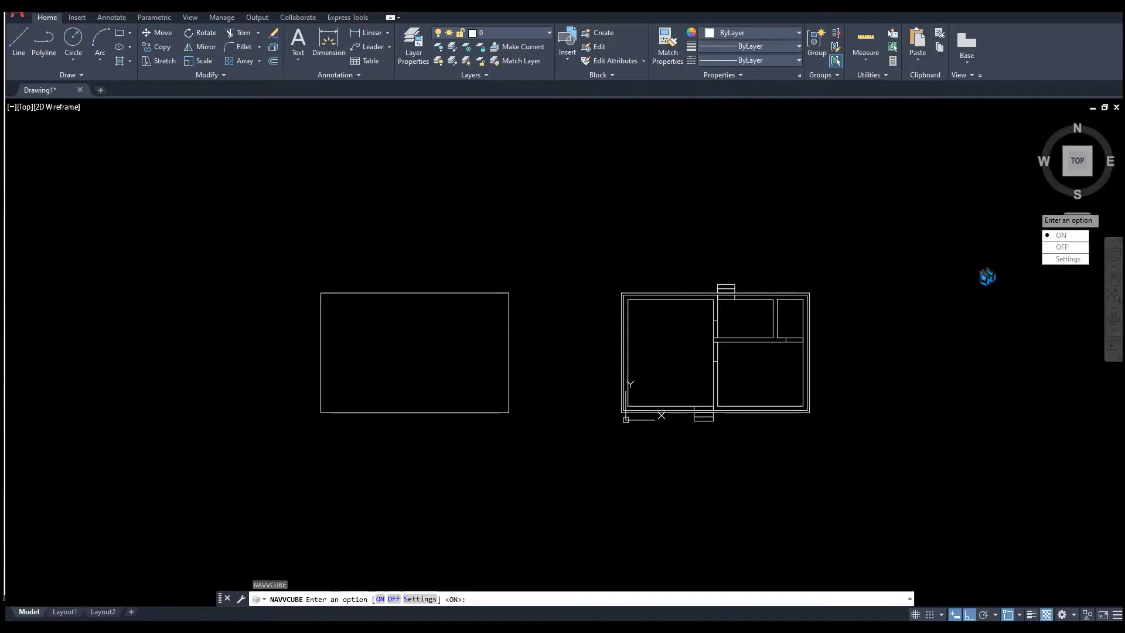
middle_drag(987, 276, 924, 291)
key(Escape)
key(Escape)
key(Escape)
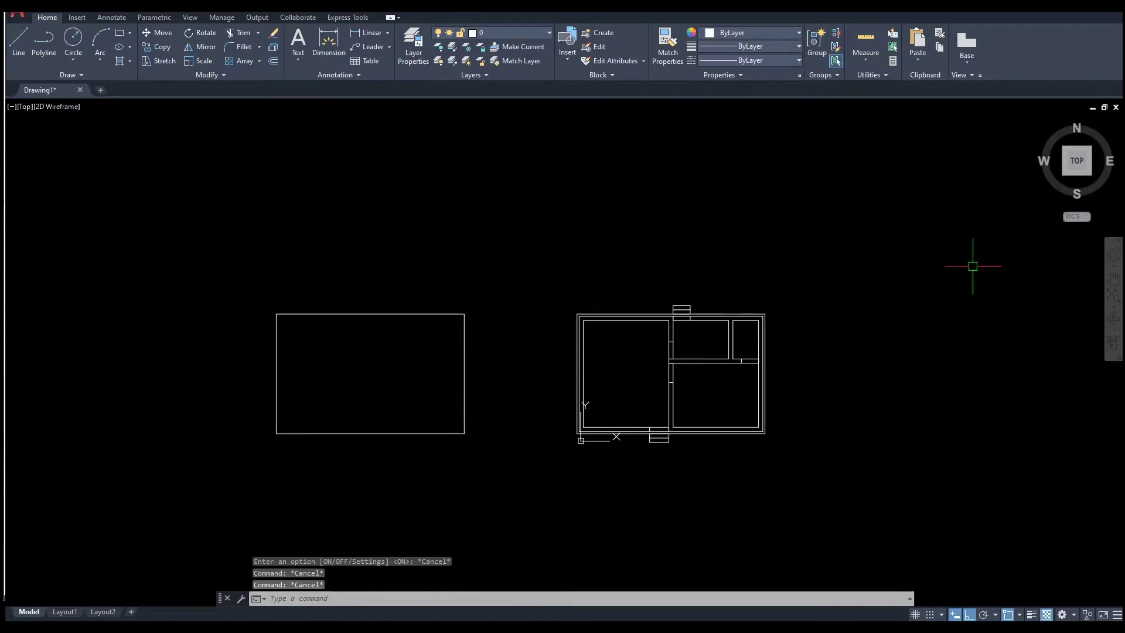
Set the view to southwest isometric and orbit it slightly for a closer look at the floor plan.
click(1066, 172)
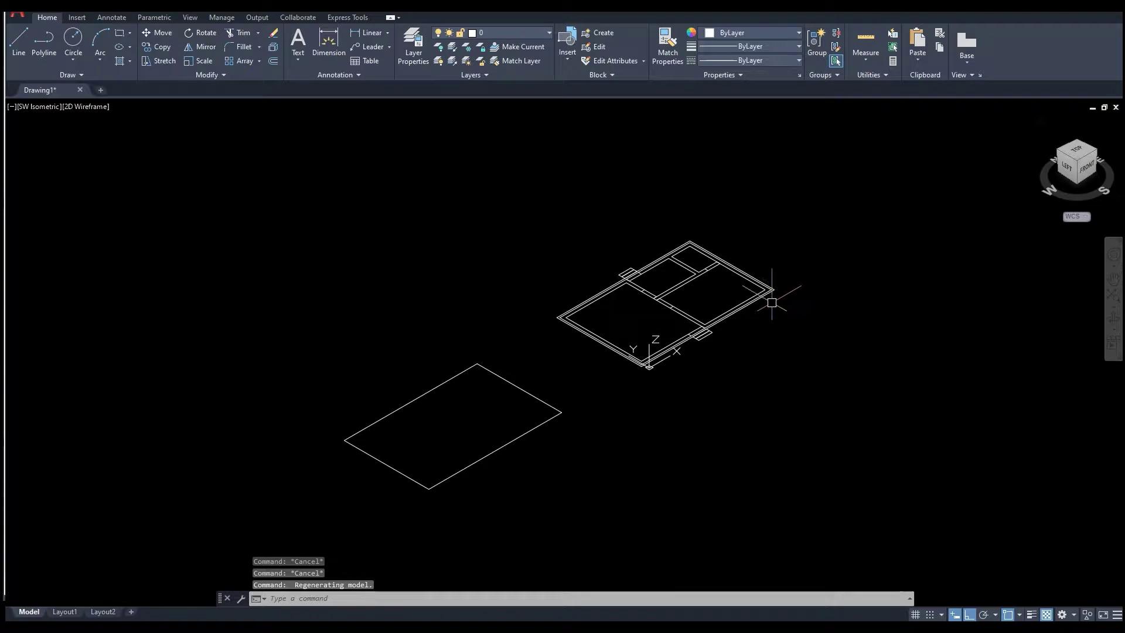
shift+middle_drag(771, 302, 711, 334)
scroll(702, 304, up, 3)
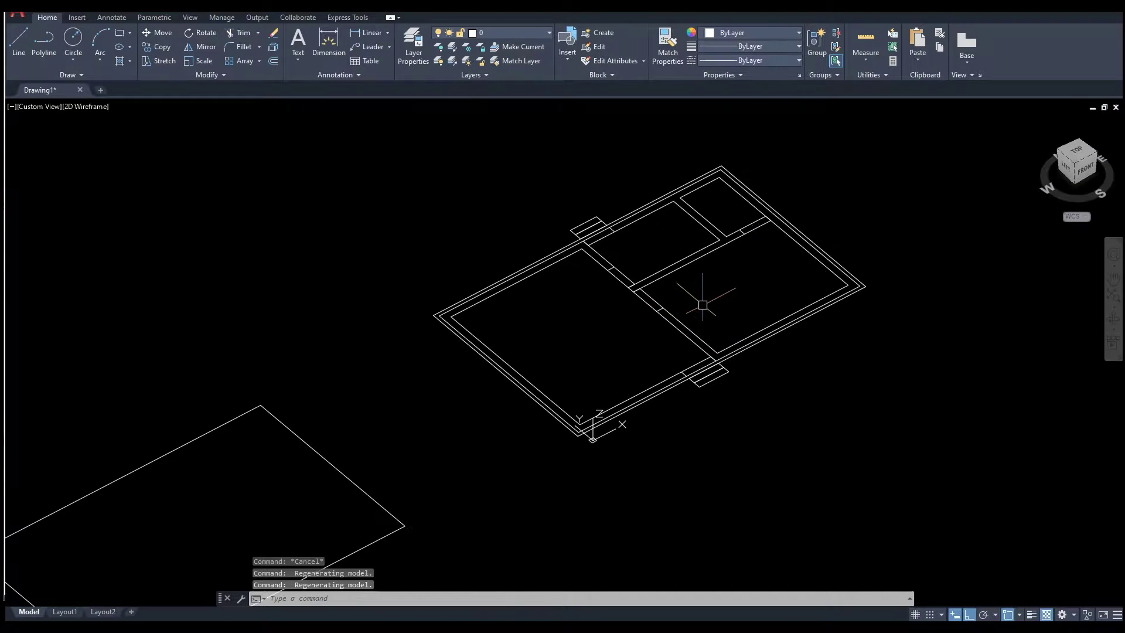
scroll(679, 333, up, 2)
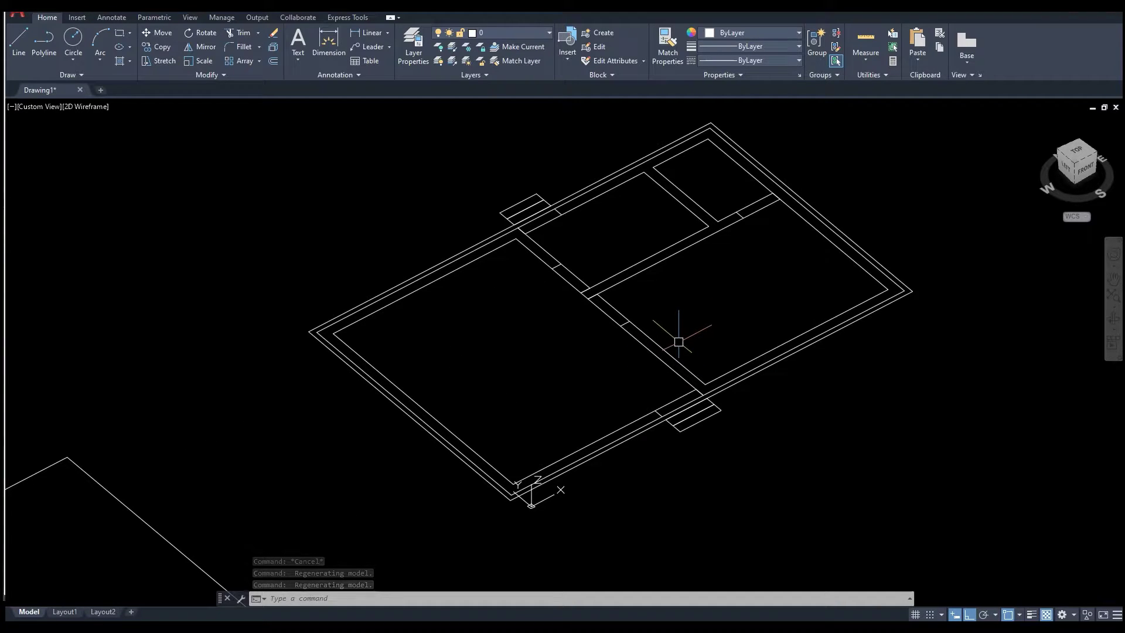
text(preess)
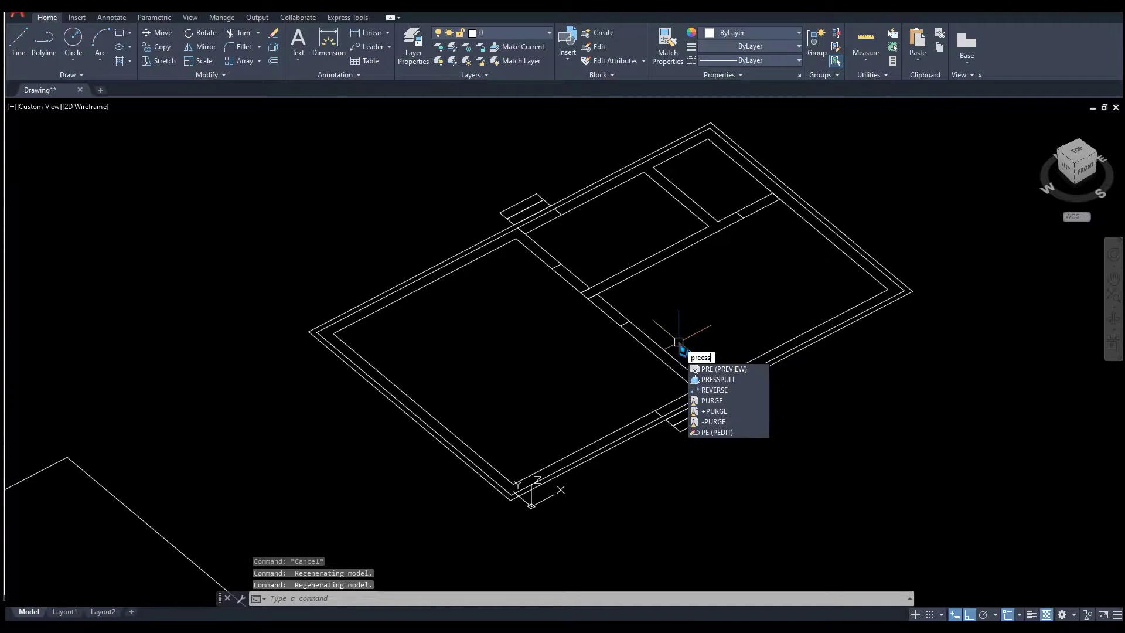
click(739, 380)
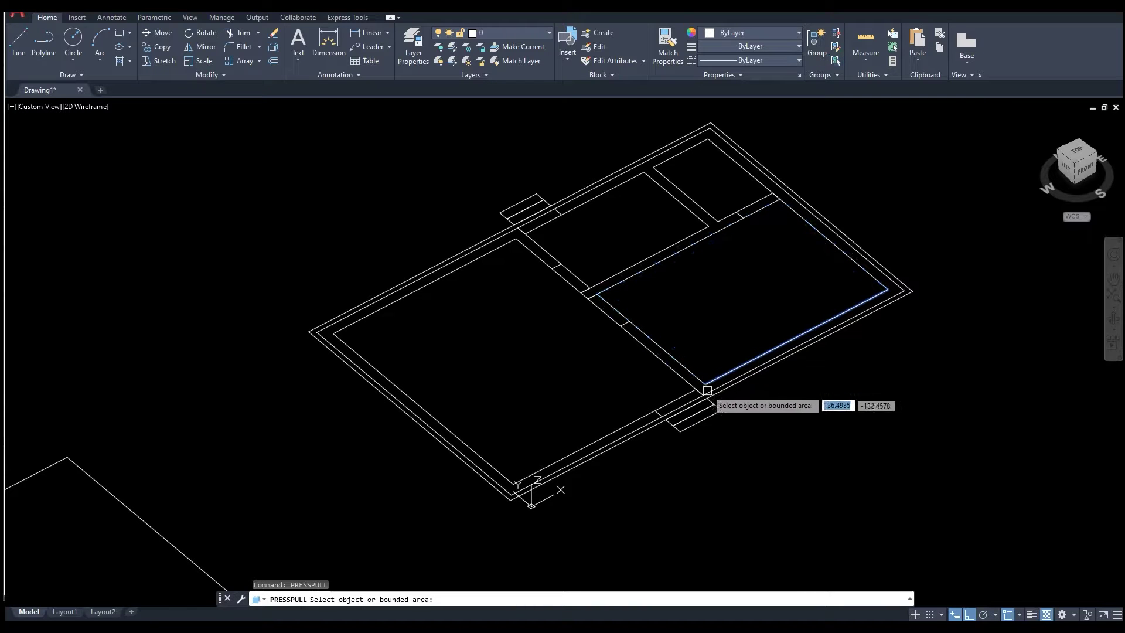
scroll(694, 382, up, 5)
scroll(687, 378, down, 2)
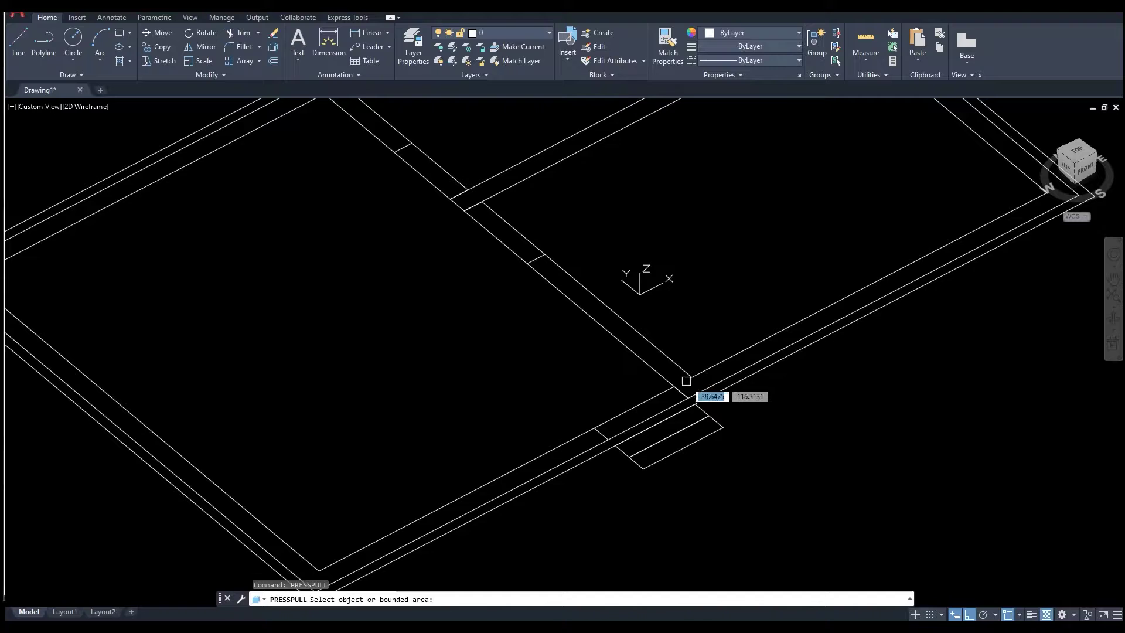
scroll(686, 381, up, 2)
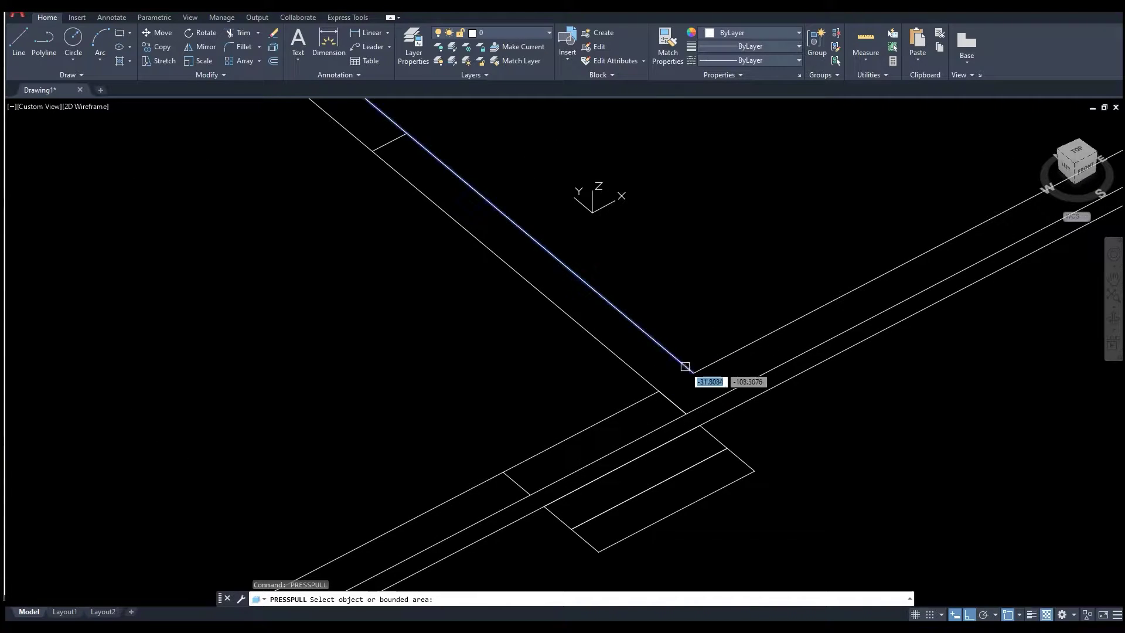
scroll(685, 366, down, 3)
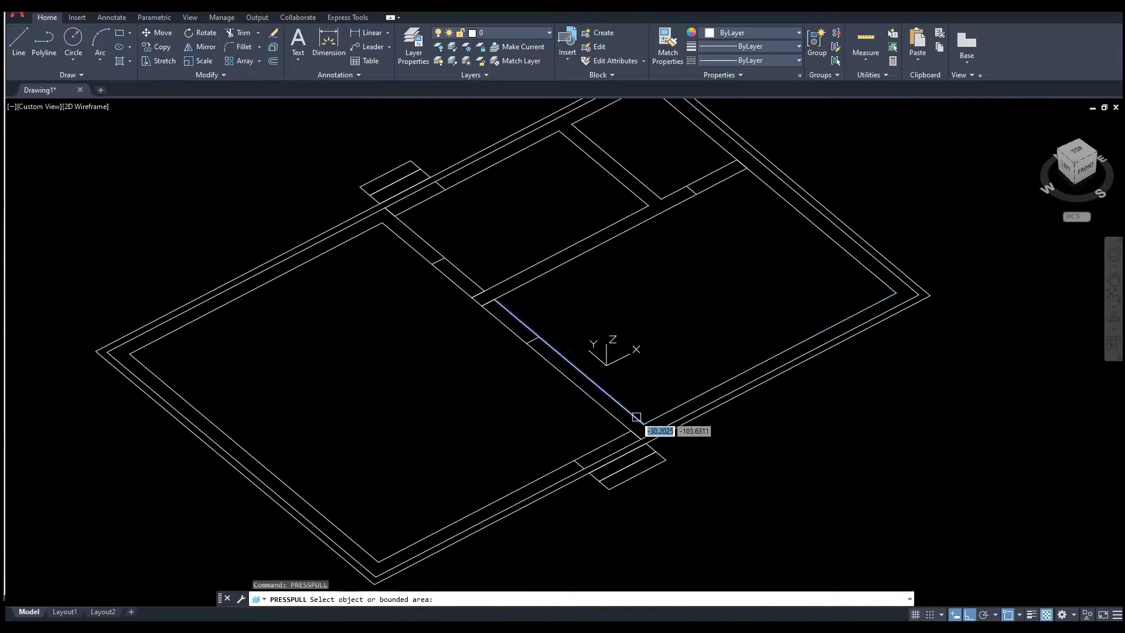
click(543, 349)
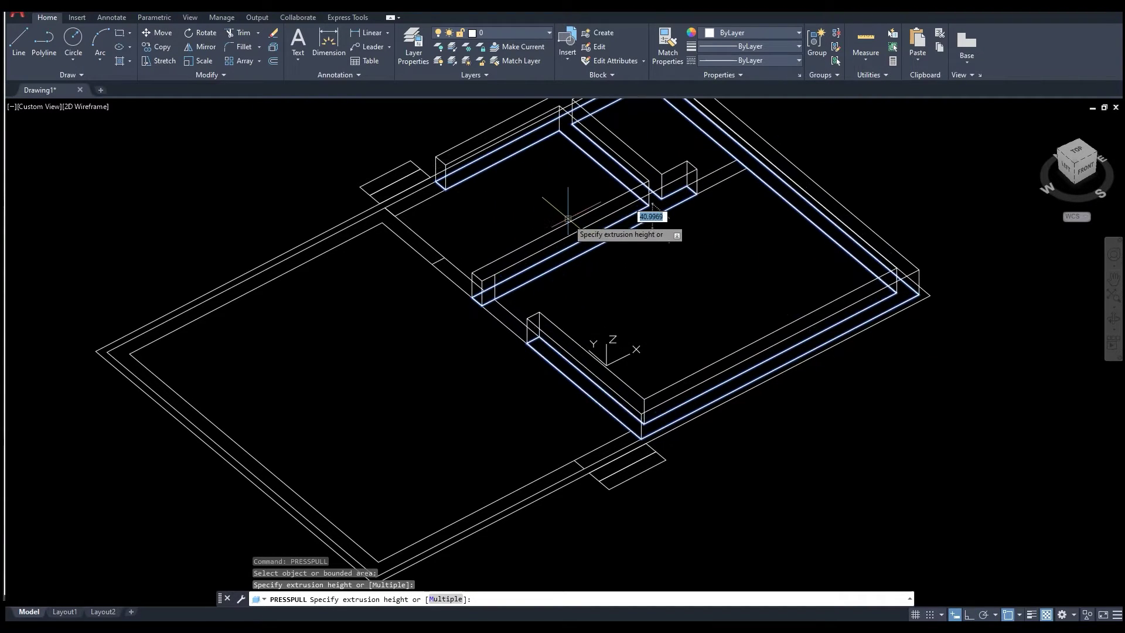
click(578, 188)
key(Escape)
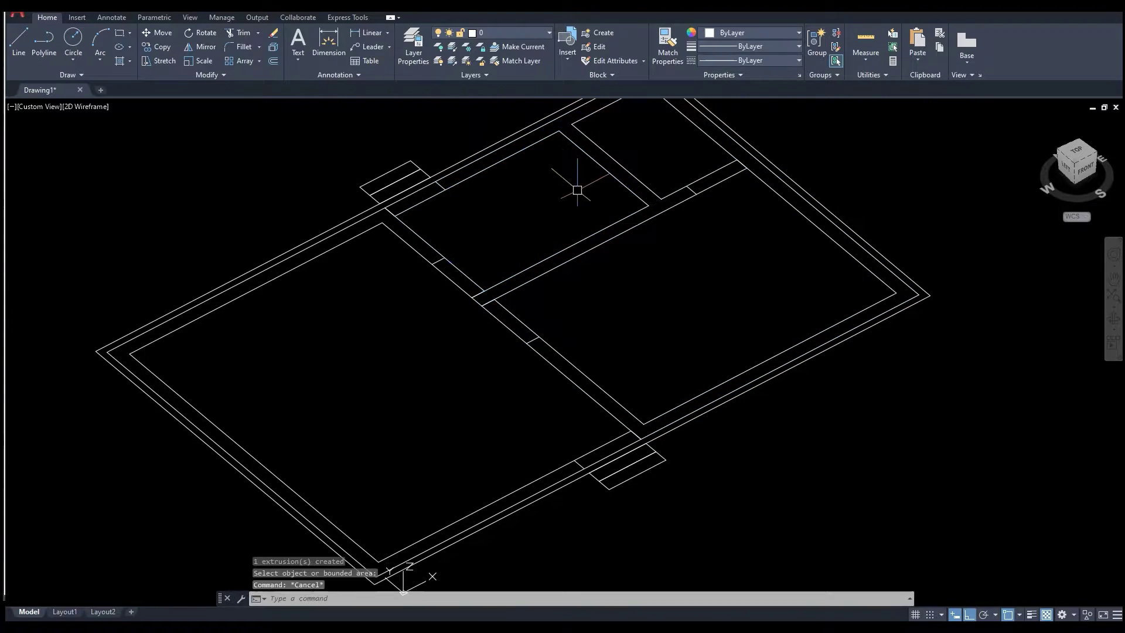
Set the PICKBOX size to 2.
text(Pickbox)
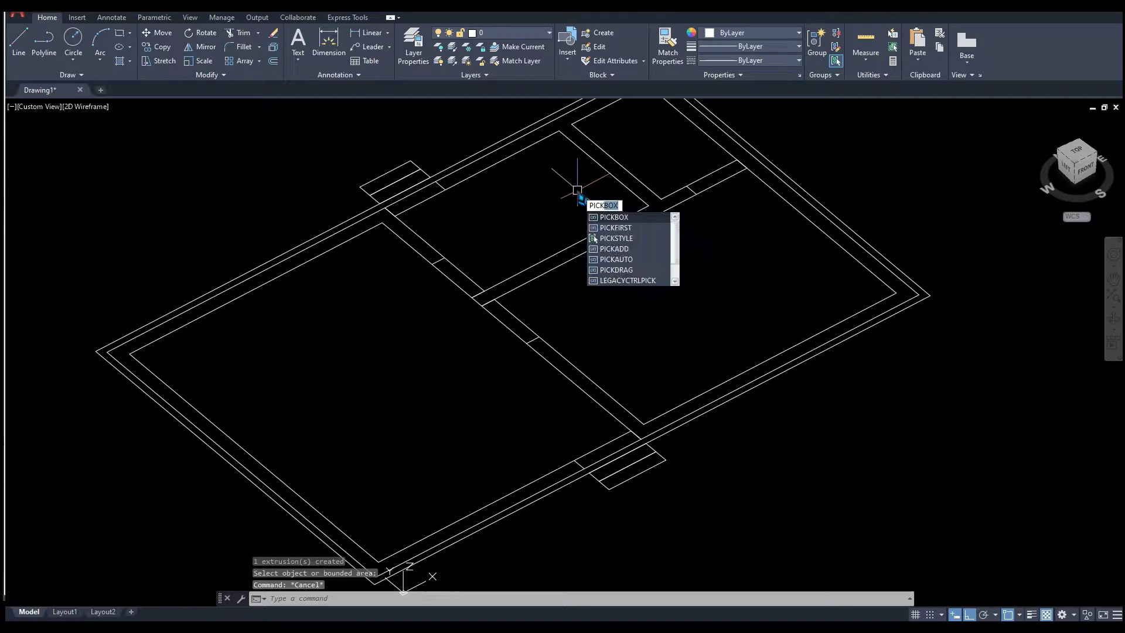
key(Return)
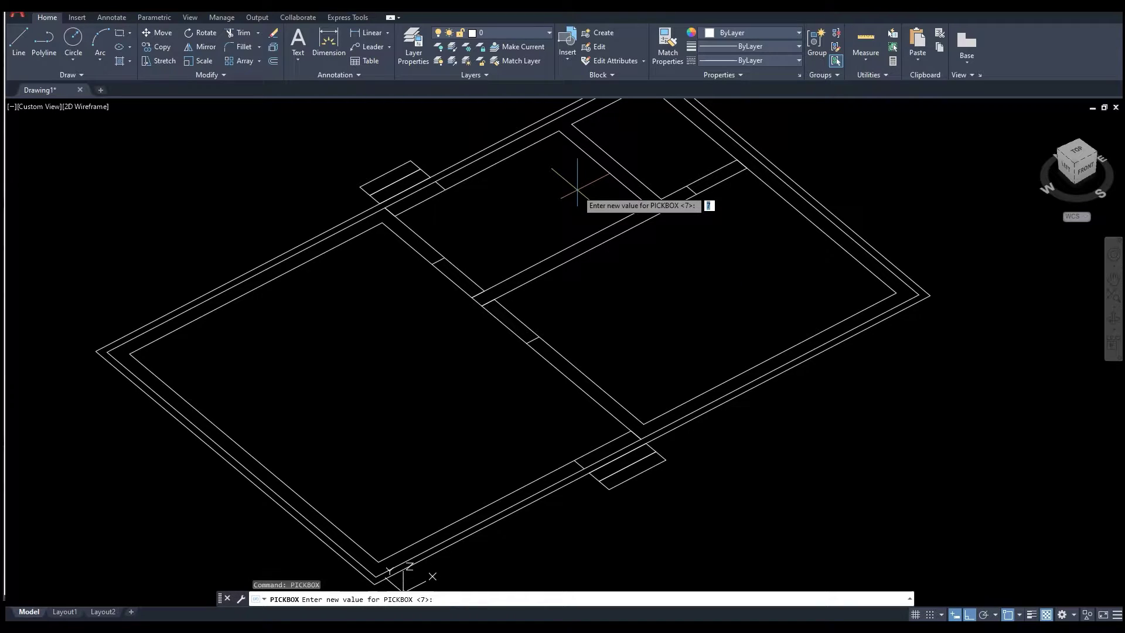
text(2)
key(Return)
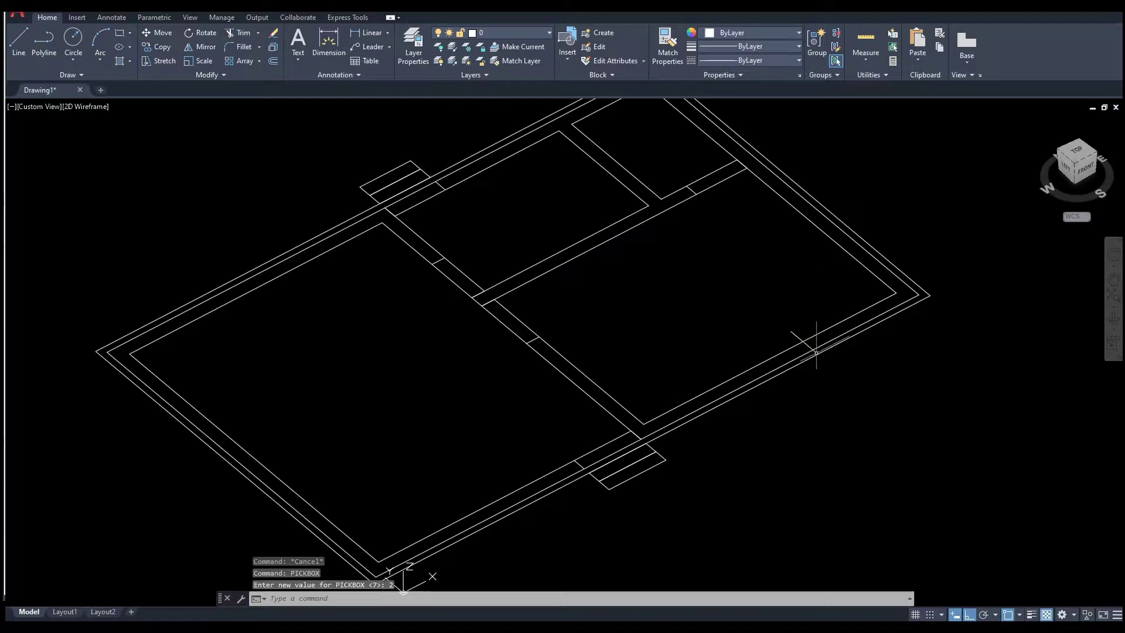
Presspull the connected wall outline around the smaller rooms on the east side to a height of 300.
middle_drag(816, 353, 818, 397)
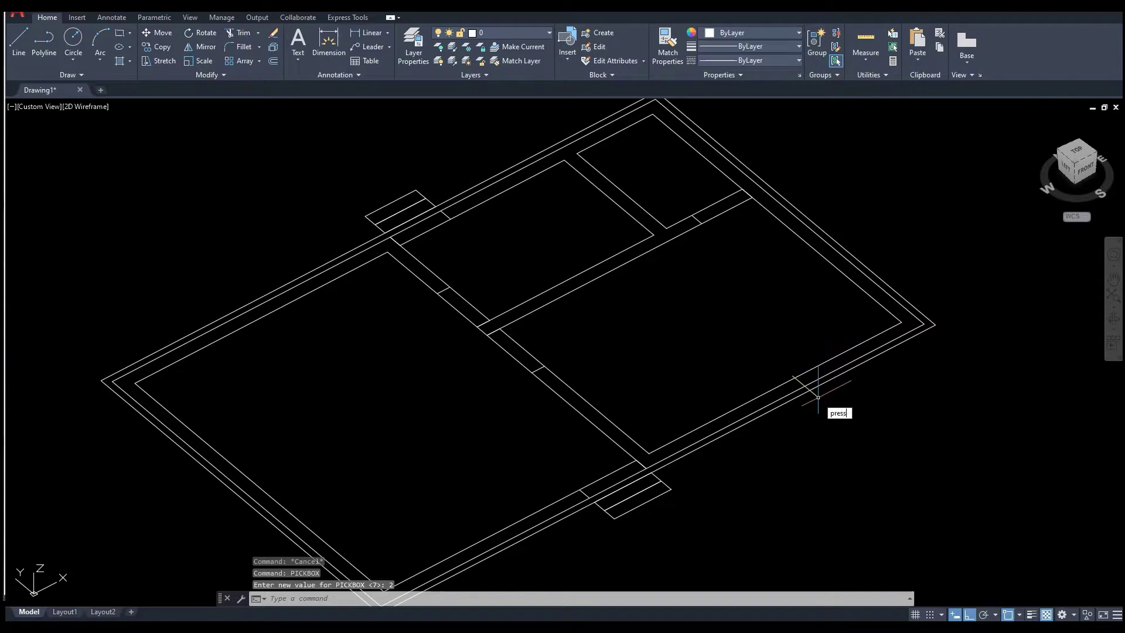
text(press)
key(Return)
click(769, 396)
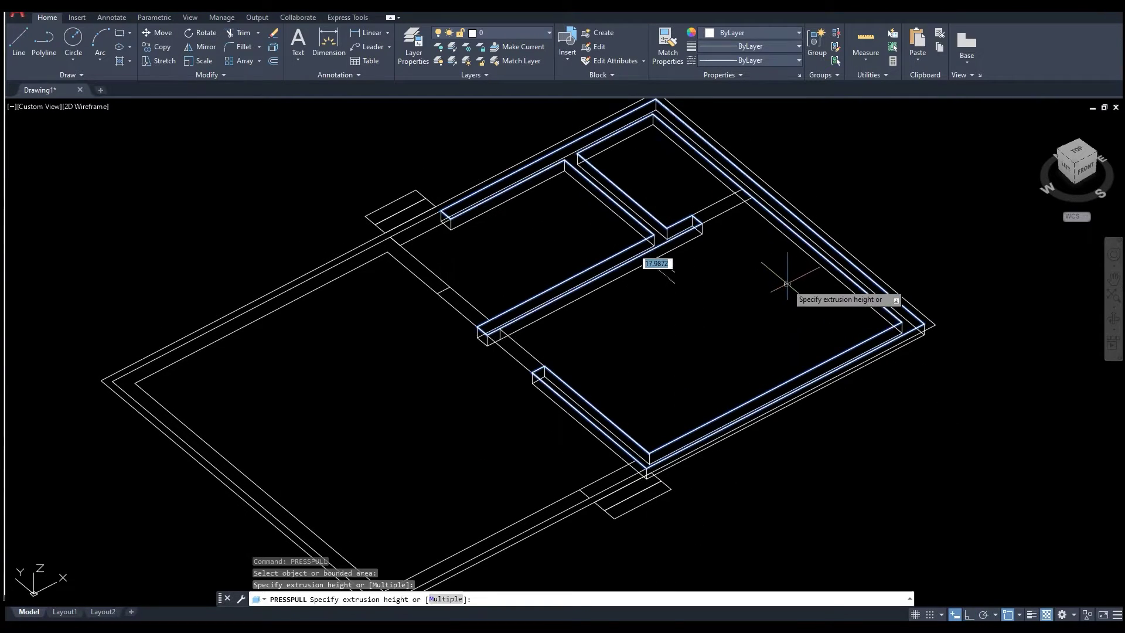
text(300)
key(Return)
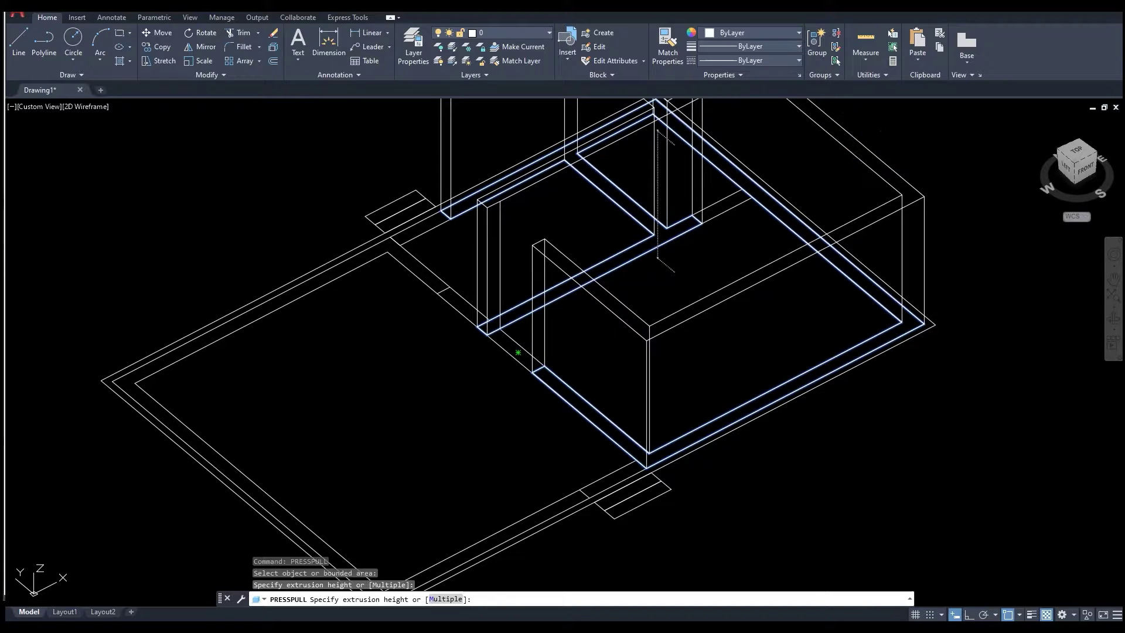
Presspull the large west room's wall outline up to the top of the walls already raised.
scroll(663, 298, down, 2)
middle_drag(574, 360, 677, 291)
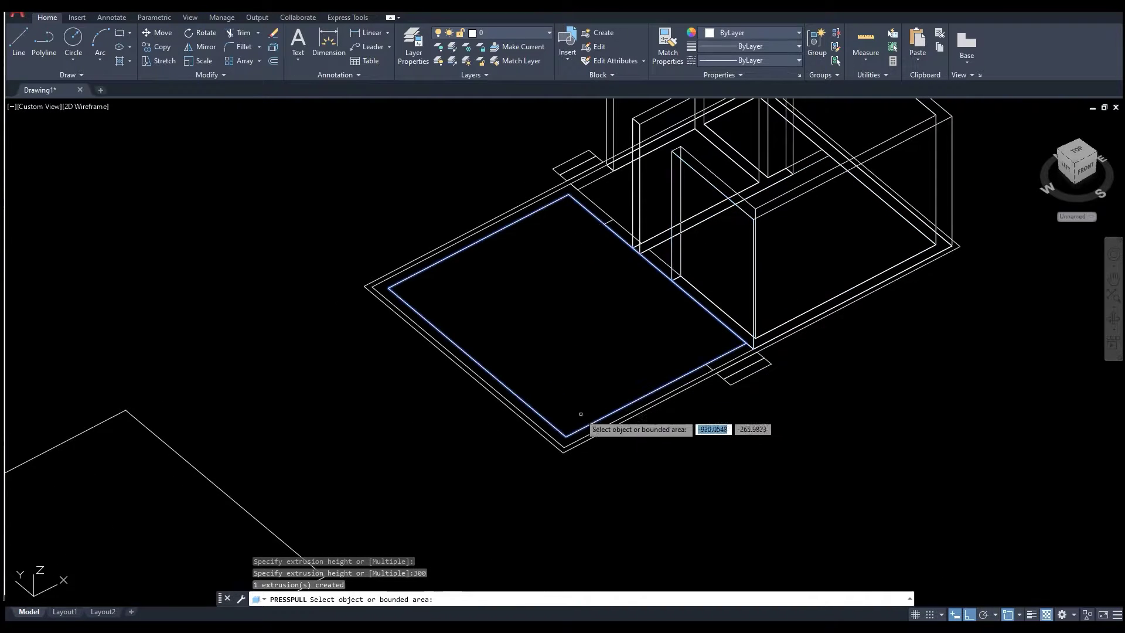
click(603, 208)
middle_drag(611, 272, 571, 375)
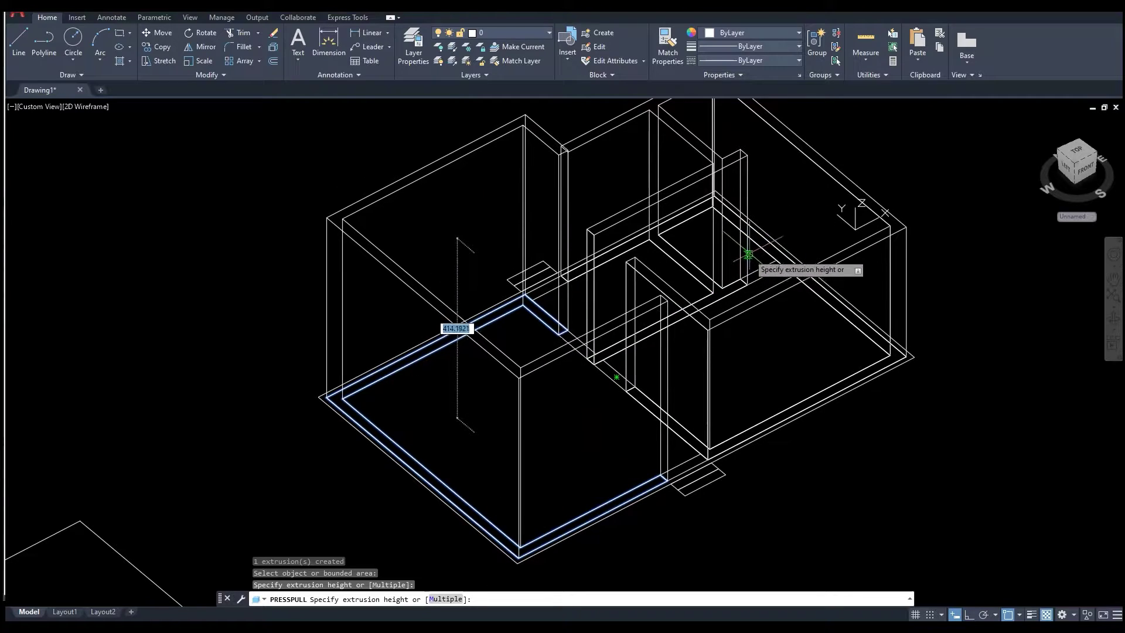
click(890, 226)
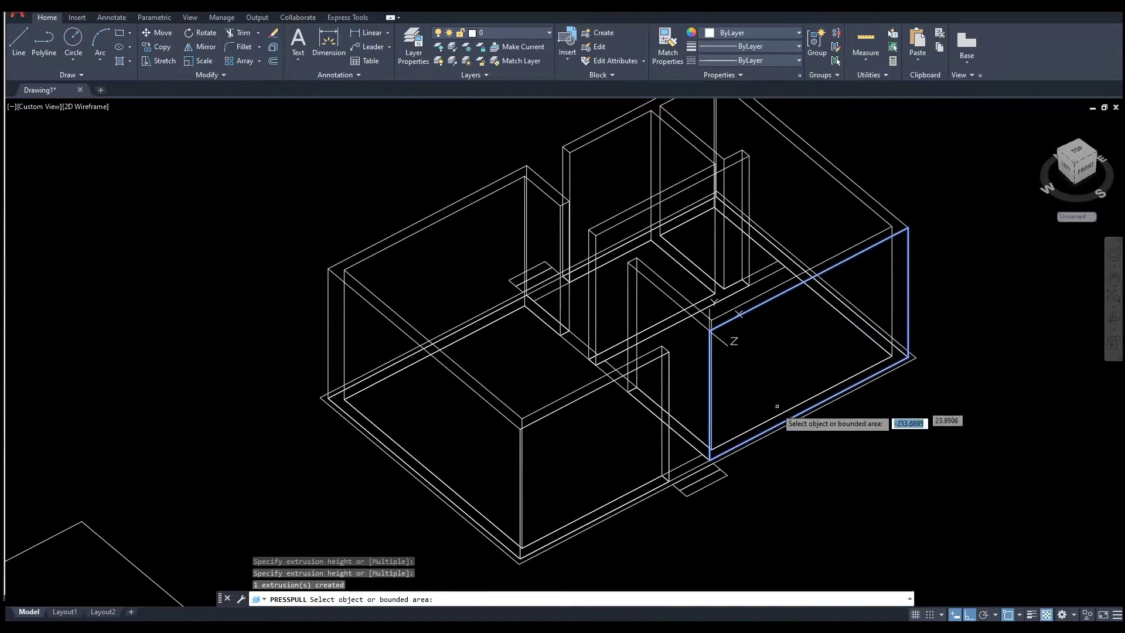
Presspull the closed area across the front entrance opening up to the top of the adjoining walls.
mouse_move(733, 339)
shift+middle_down()
mouse_move(763, 429)
mouse_move(716, 461)
mouse_move(713, 490)
mouse_move(771, 459)
mouse_move(838, 459)
mouse_move(698, 463)
shift+middle_up()
scroll(700, 465, up, 4)
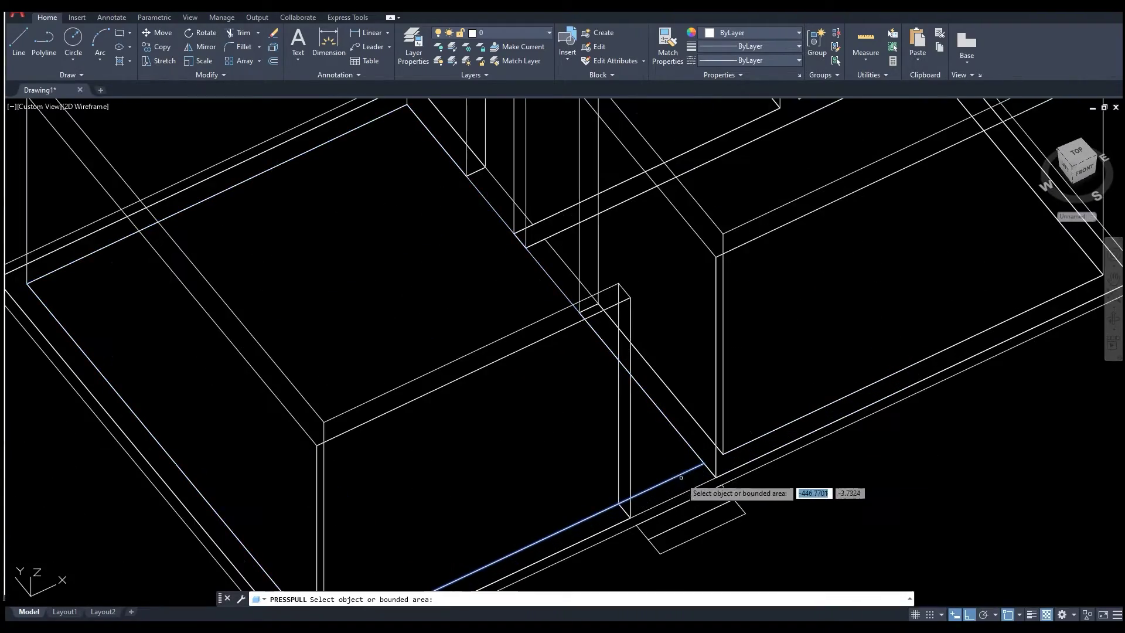
click(667, 490)
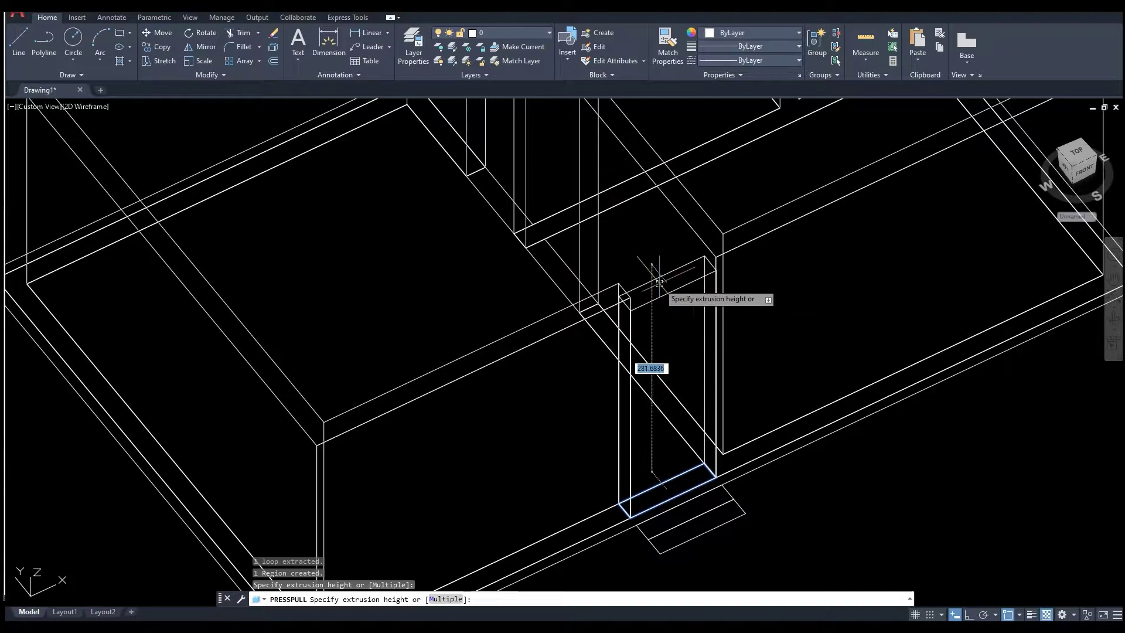
click(722, 234)
Presspull the two closed door-opening areas in the middle partition up to the top of the adjoining walls.
middle_drag(729, 300, 751, 390)
click(588, 376)
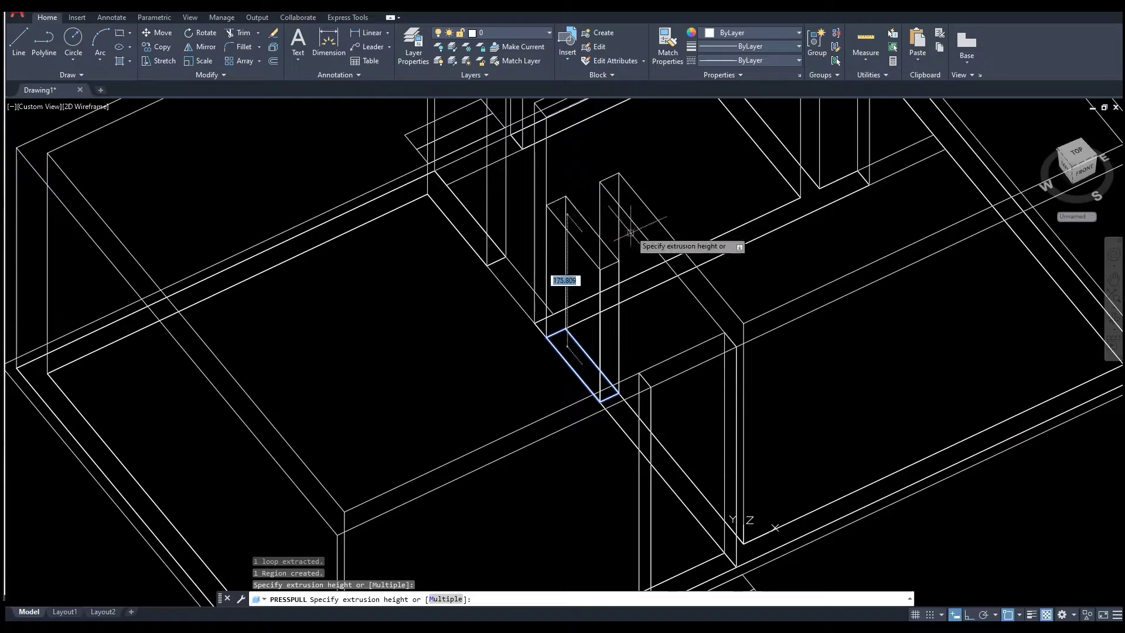
click(619, 173)
middle_drag(619, 174, 716, 349)
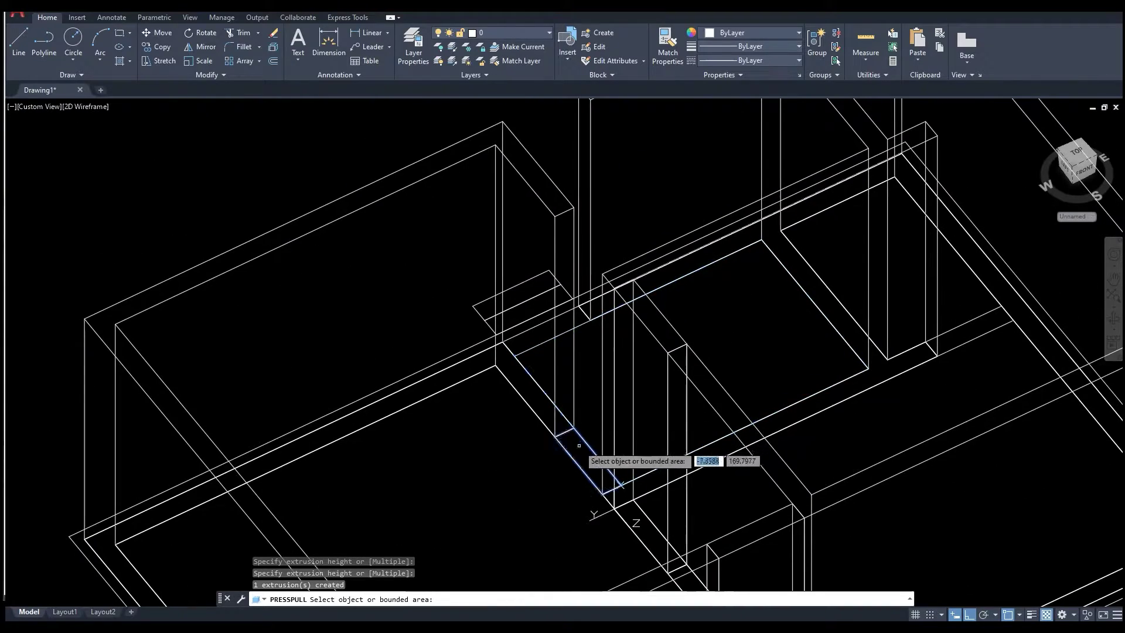
click(580, 454)
click(556, 226)
Presspull the closed area across the back entrance opening up to the wall top and finish the Presspull command.
shift+middle_drag(557, 229, 861, 302)
middle_drag(778, 376, 810, 231)
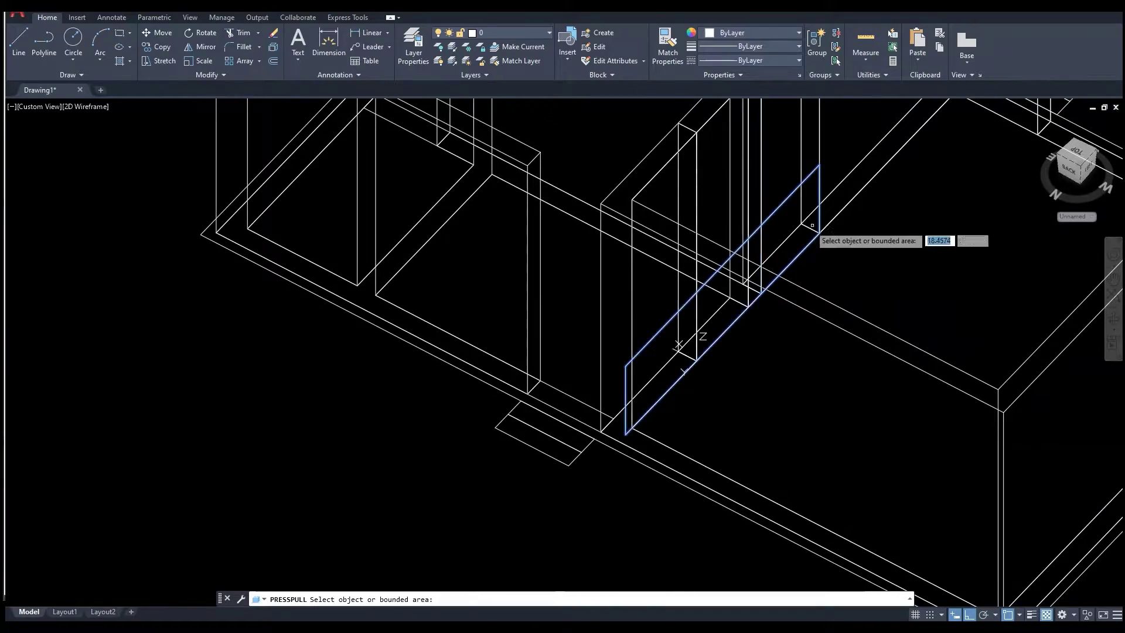
click(562, 401)
click(556, 173)
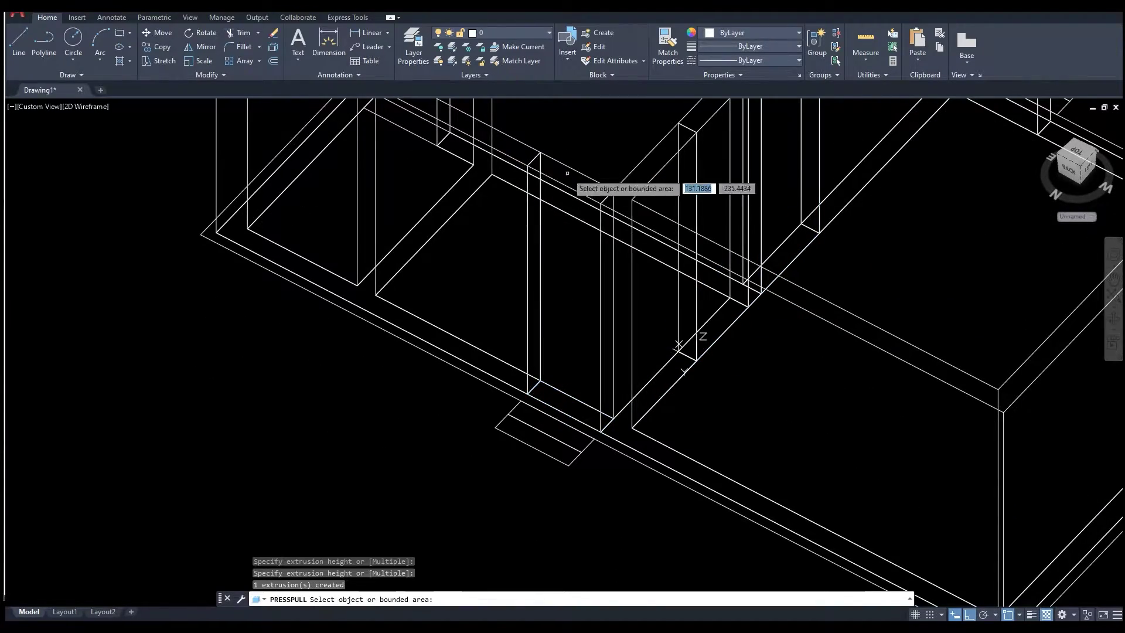
shift+middle_drag(573, 181, 546, 335)
key(Return)
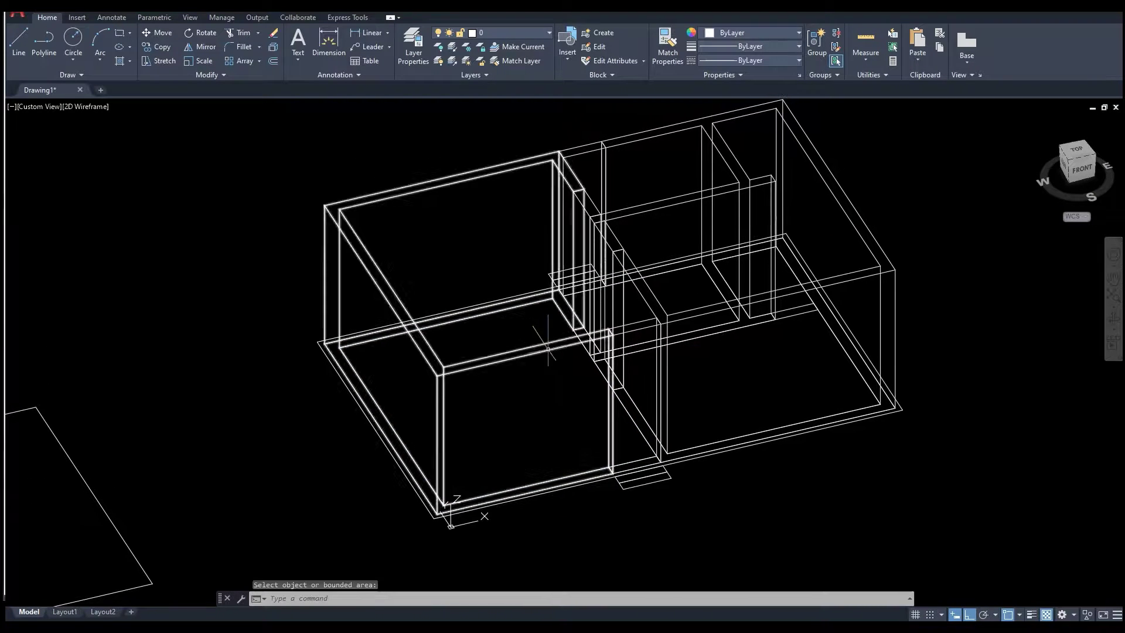
Turn on the window layer to show the window outlines in the floor plan.
click(511, 34)
click(439, 62)
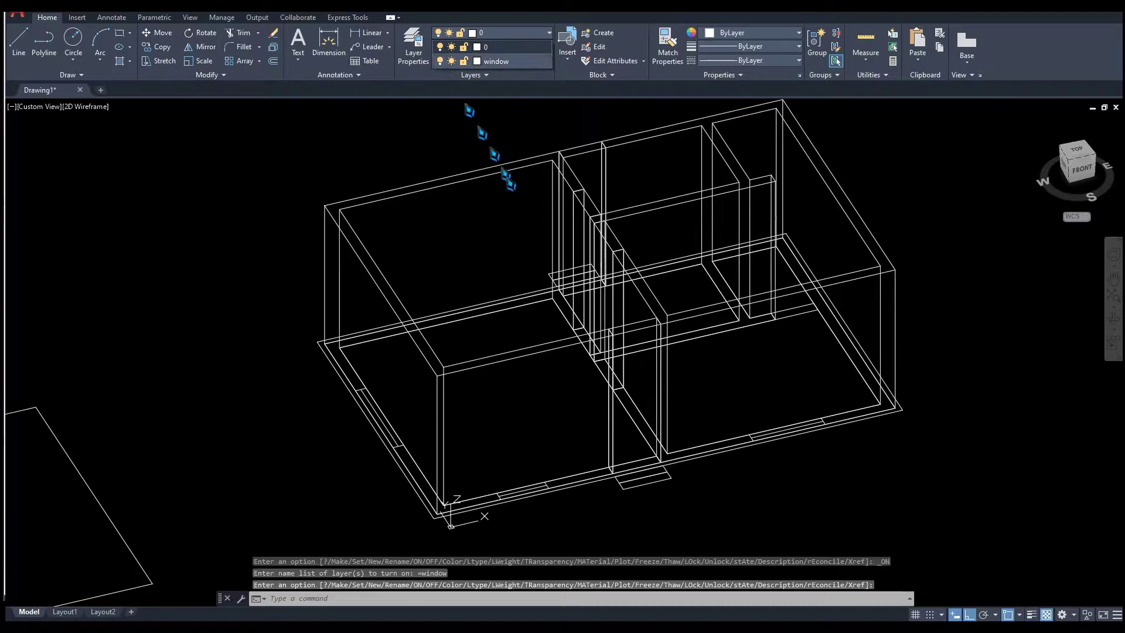
scroll(543, 443, up, 5)
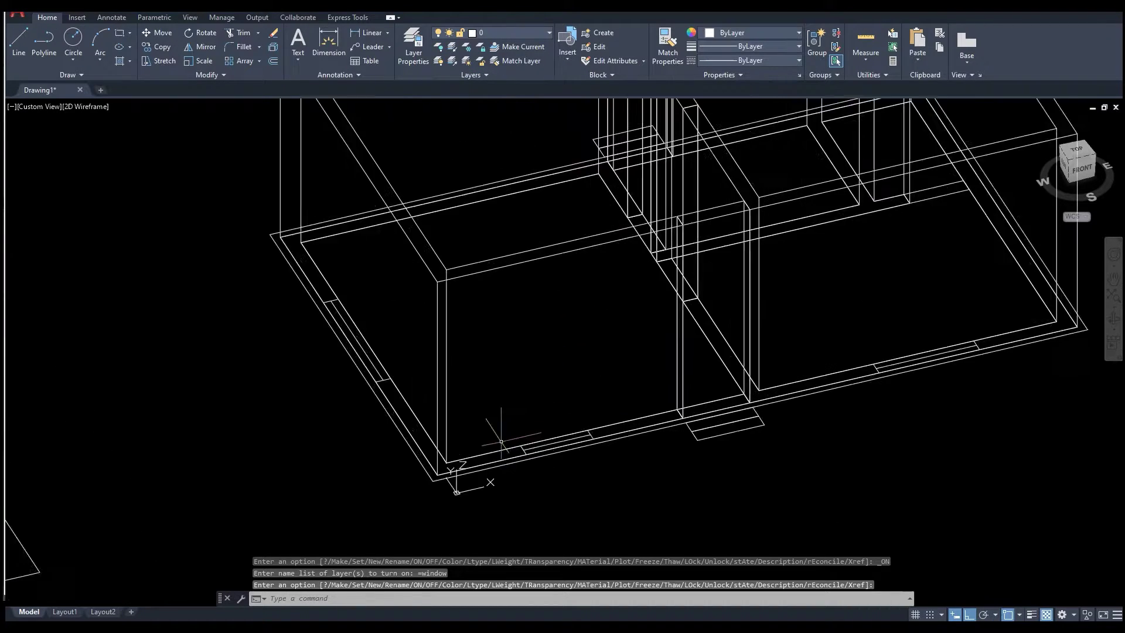
key(Escape)
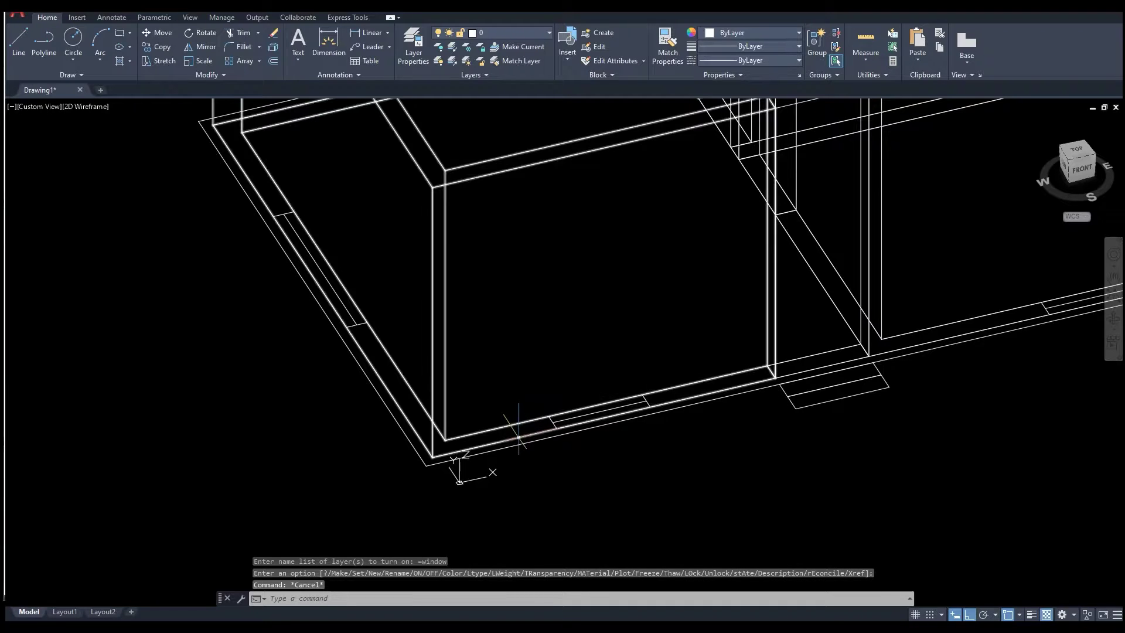
click(518, 425)
key(Escape)
scroll(525, 442, up, 2)
click(524, 442)
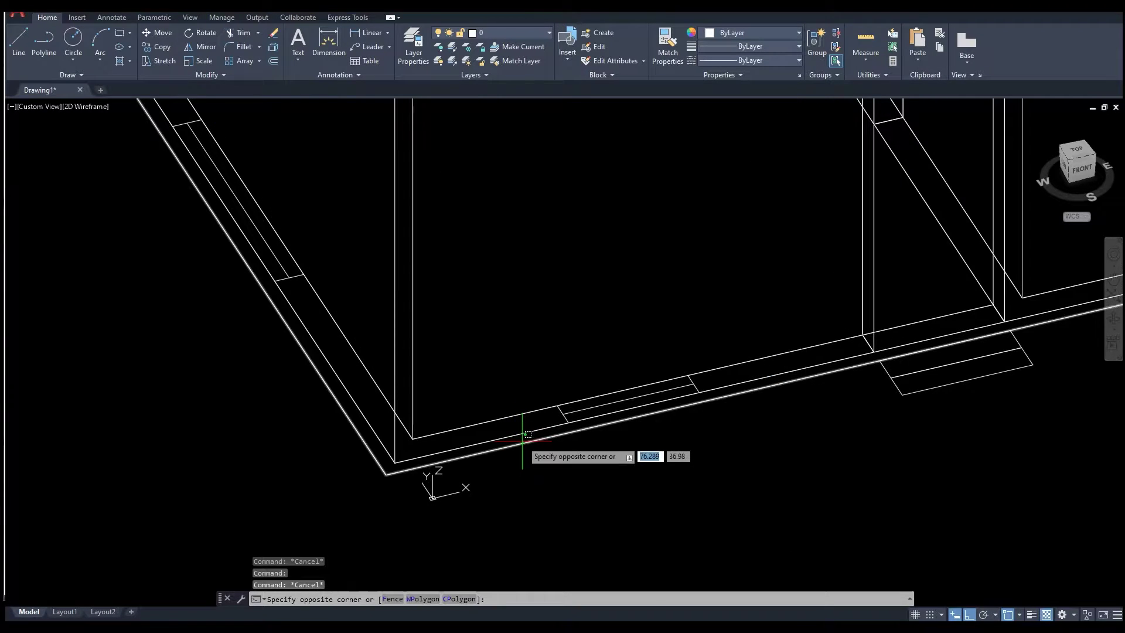
key(Escape)
scroll(529, 439, down, 3)
scroll(529, 439, up, 2)
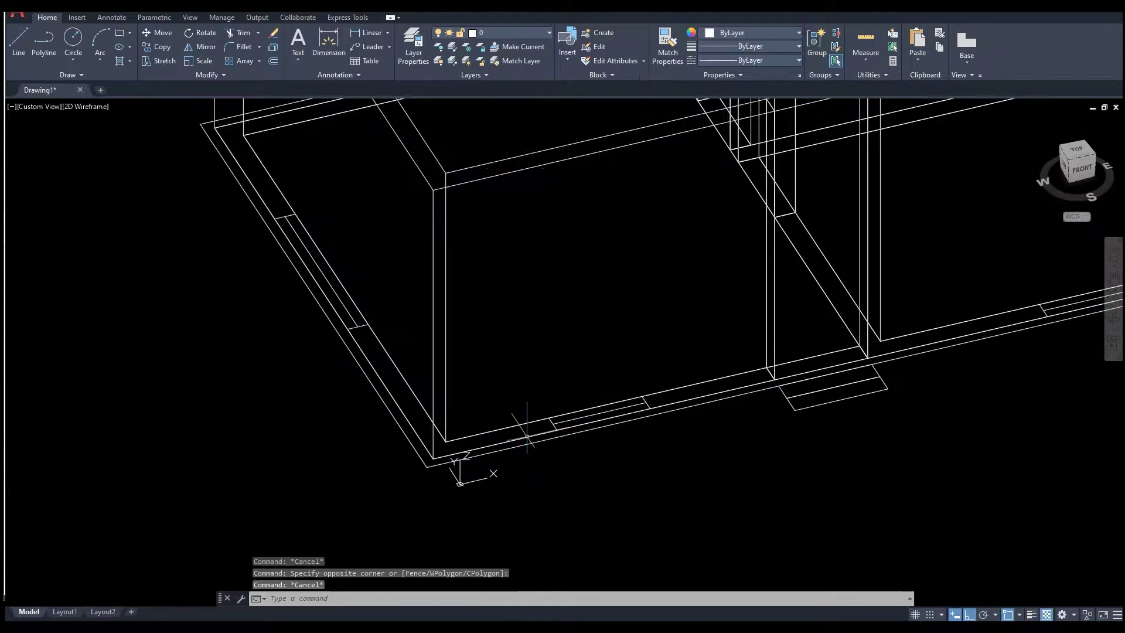
text(pl)
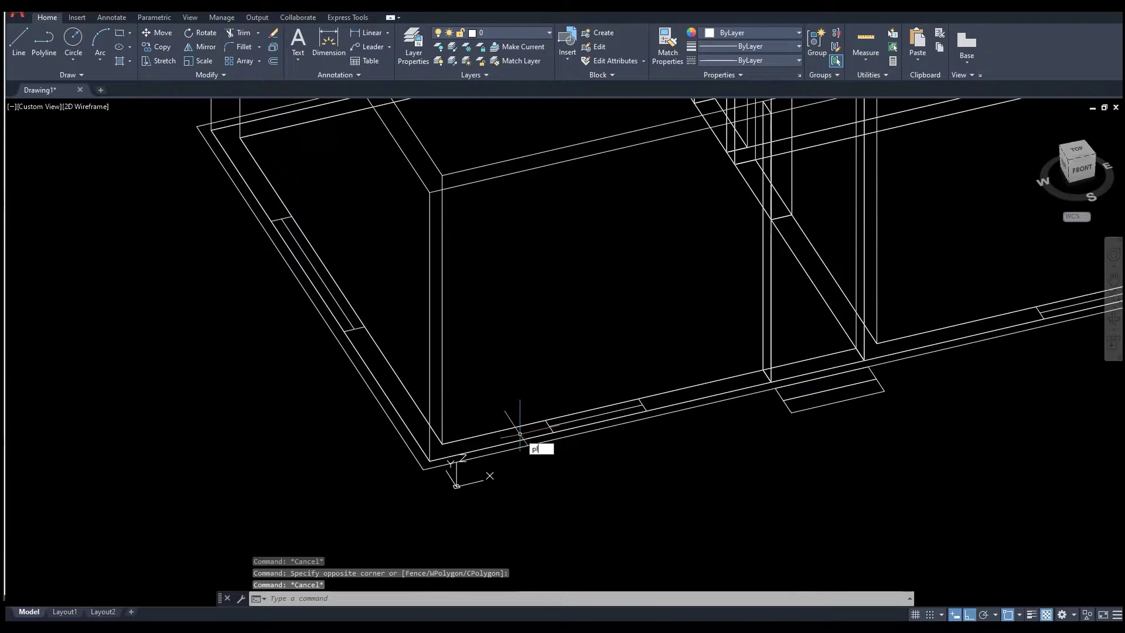
key(Return)
scroll(422, 448, up, 3)
click(421, 426)
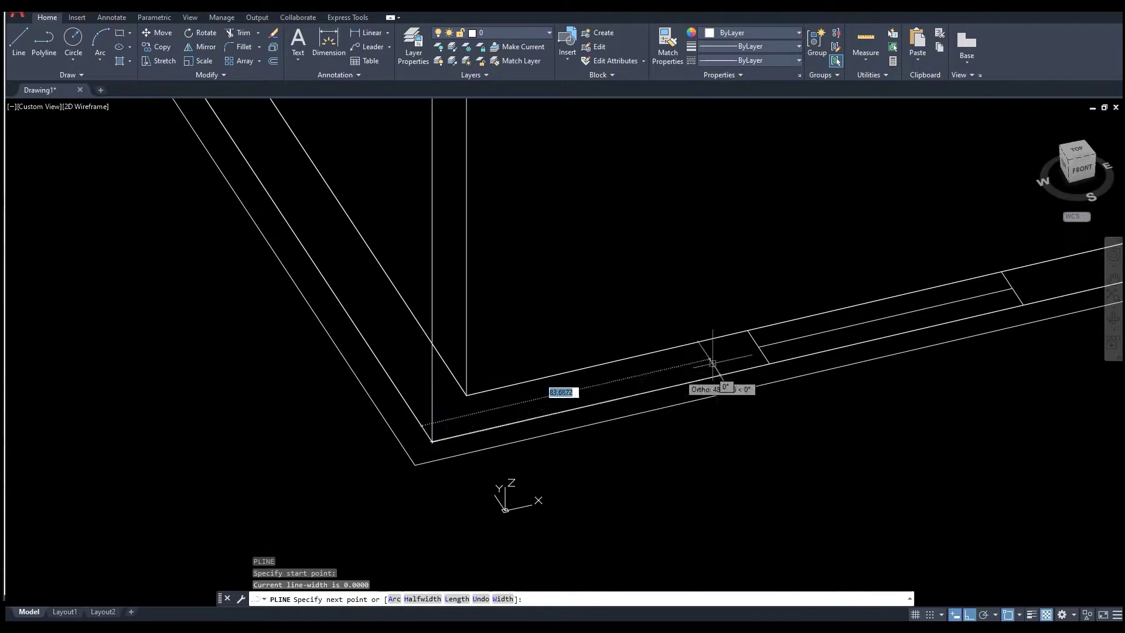
scroll(712, 363, down, 4)
scroll(680, 370, down, 2)
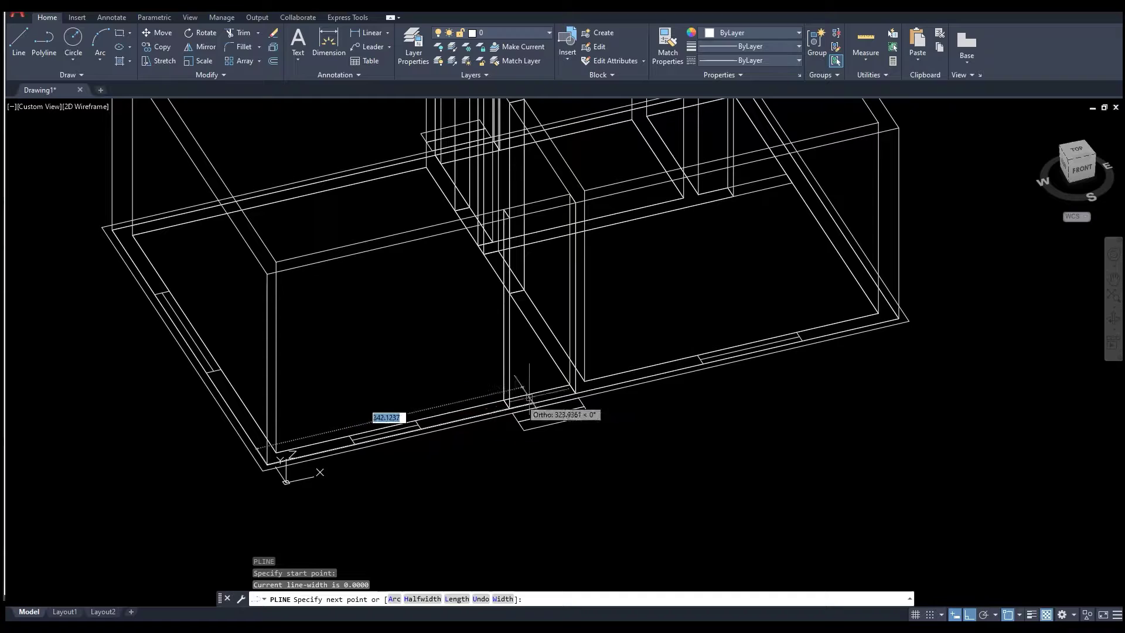
key(Escape)
Offset the outermost rectangle around the house inward by 10 units and end the Offset command.
click(892, 325)
scroll(861, 352, down, 4)
middle_drag(861, 352, 954, 334)
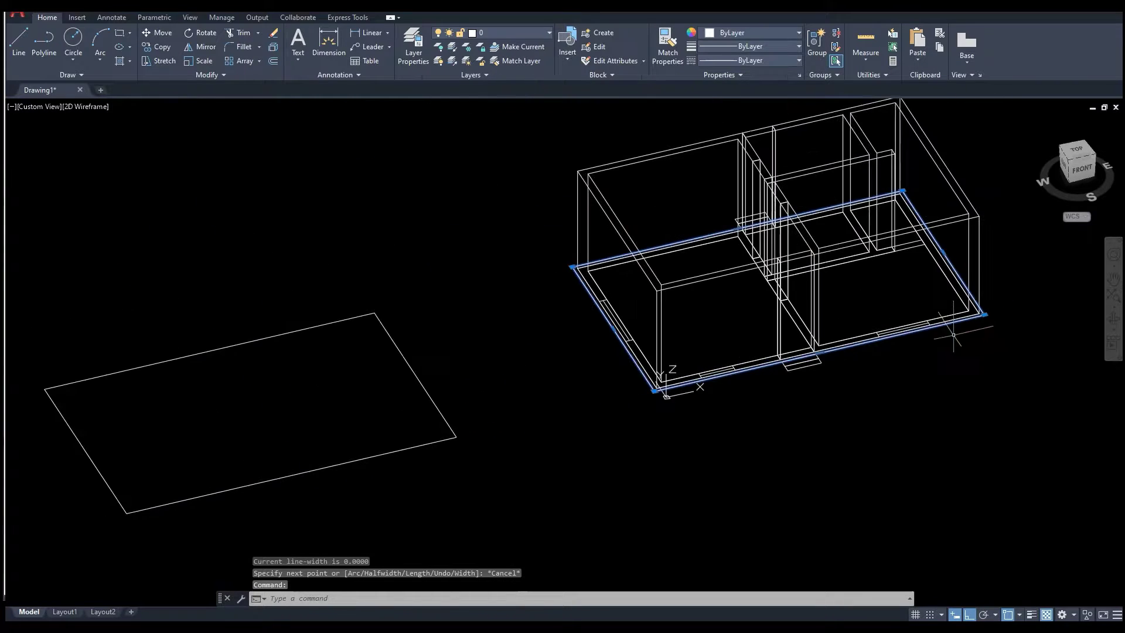
scroll(700, 392, up, 8)
middle_drag(681, 396, 673, 421)
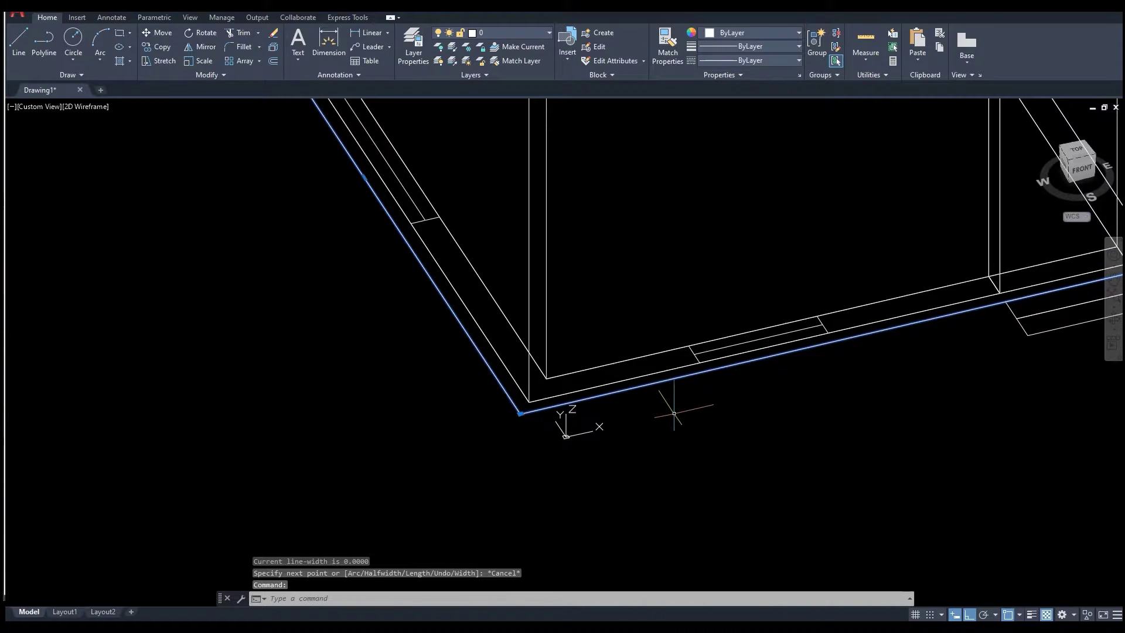
text(o)
key(Return)
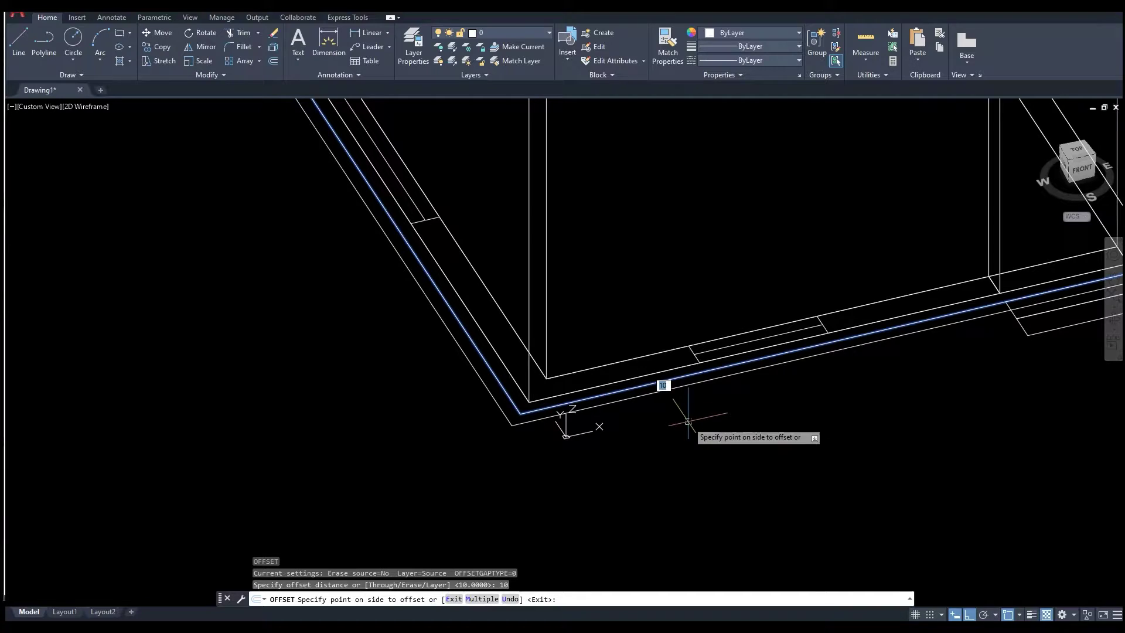
click(609, 299)
key(Escape)
middle_drag(634, 403, 630, 458)
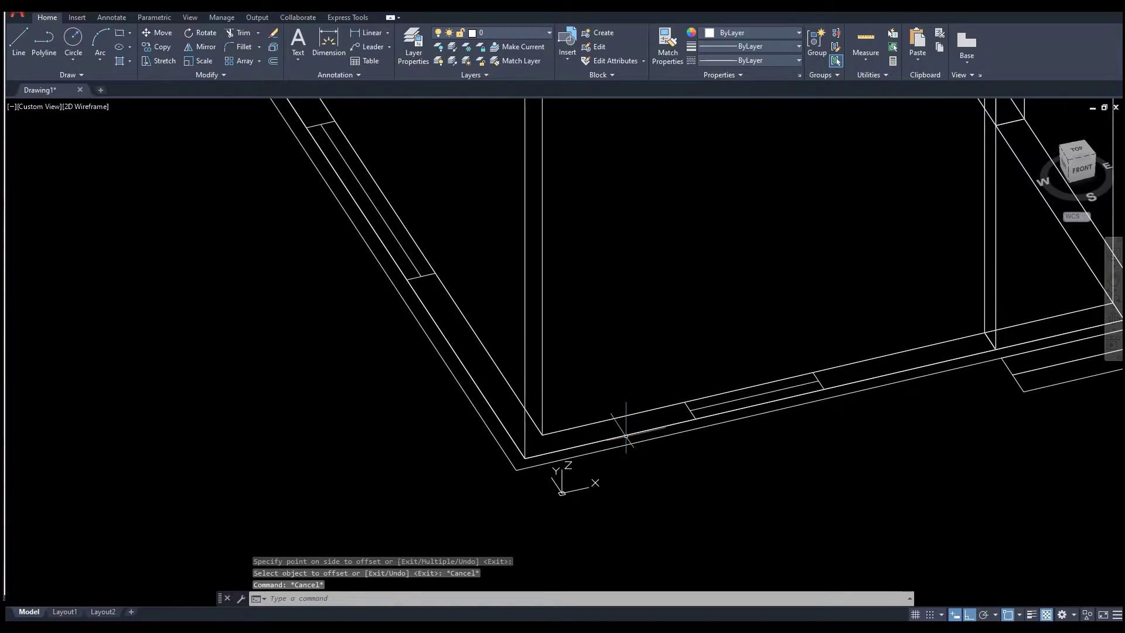
Enable selection cycling in the drafting settings.
click(625, 435)
key(Escape)
key(Escape)
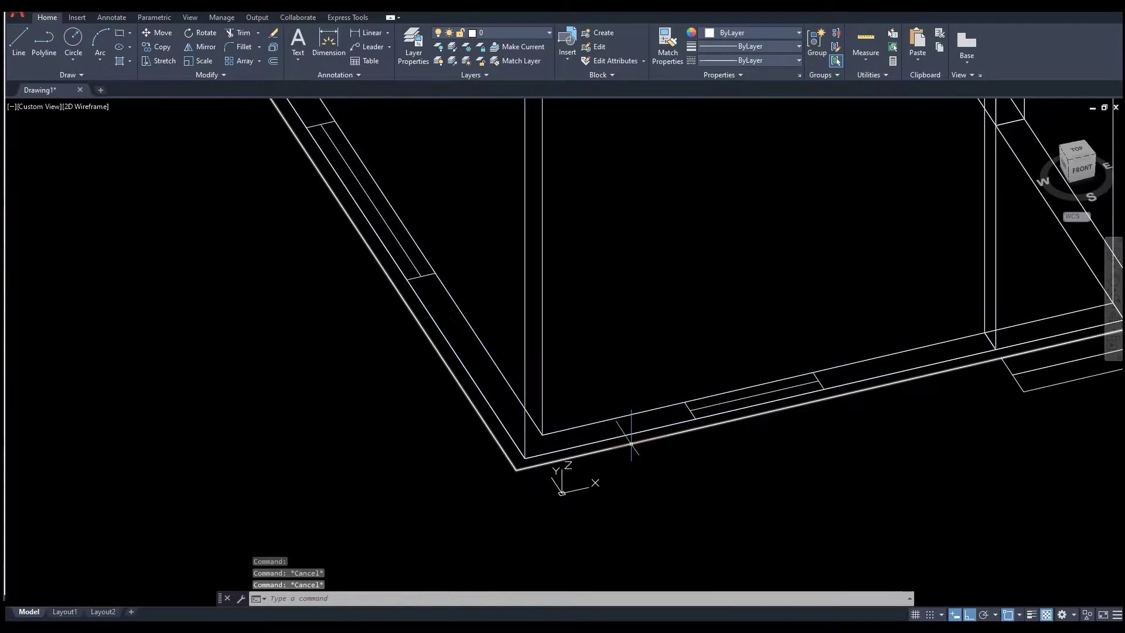
text(os)
key(Return)
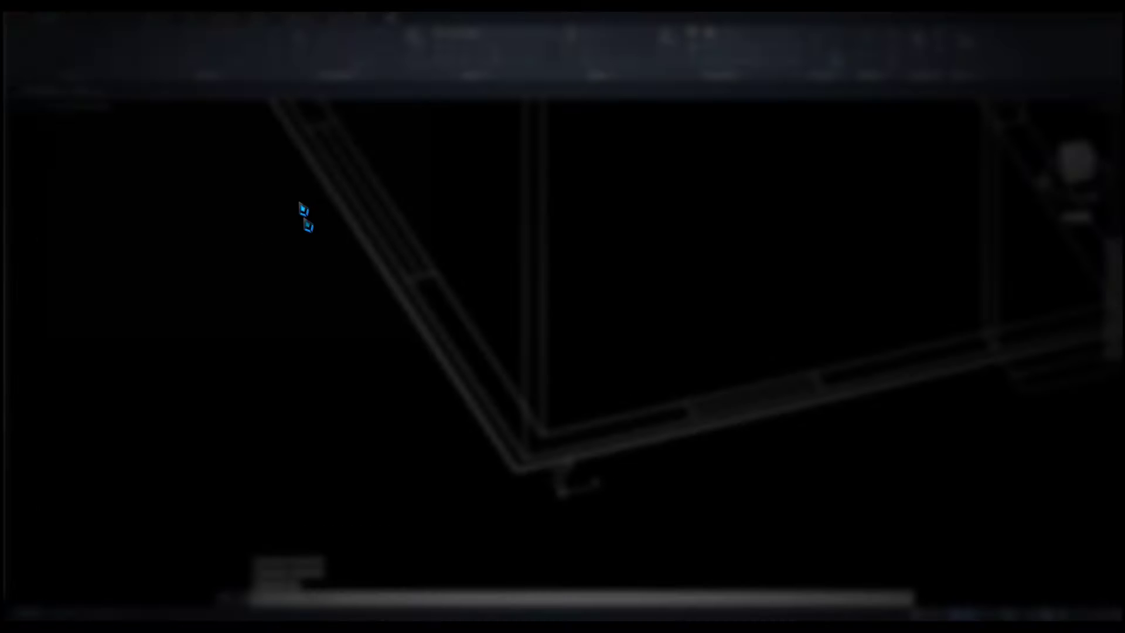
click(368, 105)
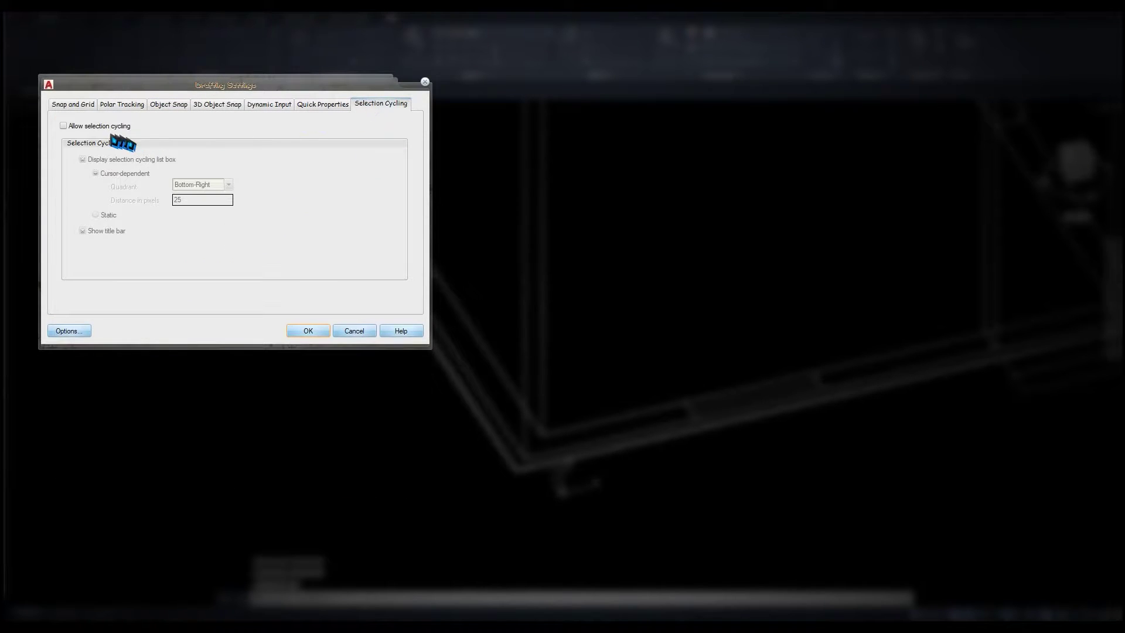
click(305, 332)
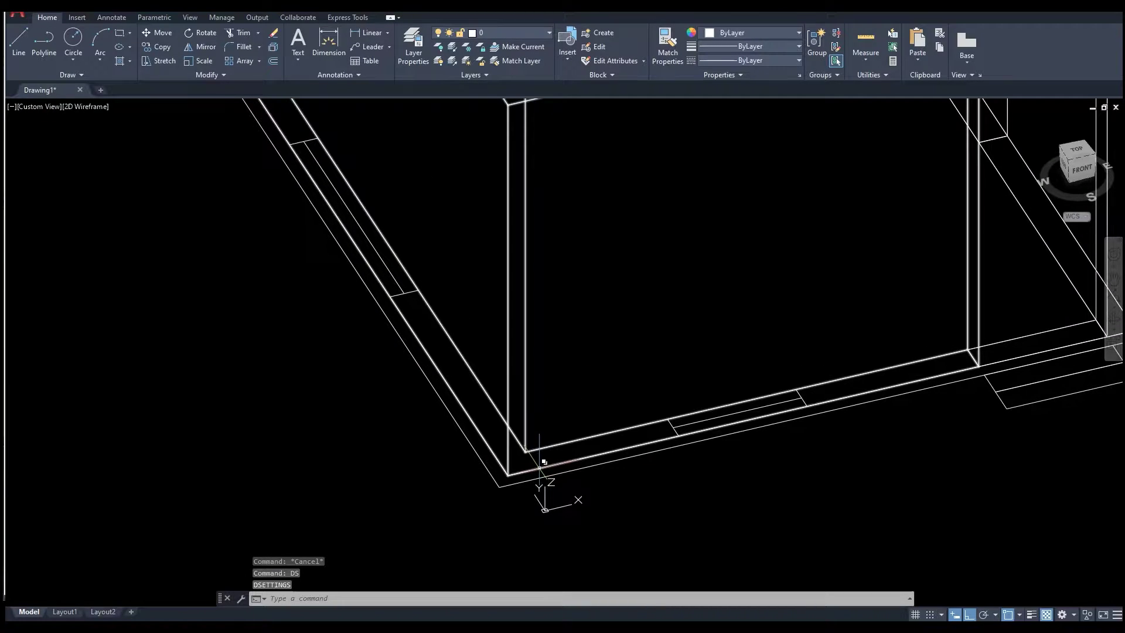
Copy the outline rectangle along the outer wall base straight up by 210 units from its front corner and end the Copy command.
click(540, 469)
click(591, 525)
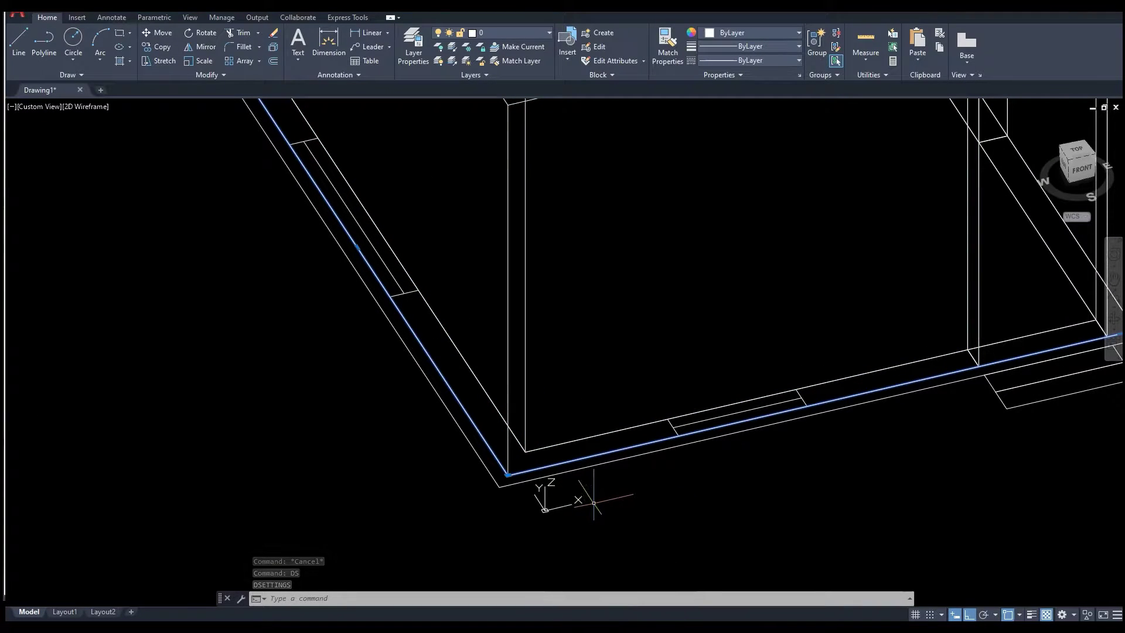
text(co)
key(Return)
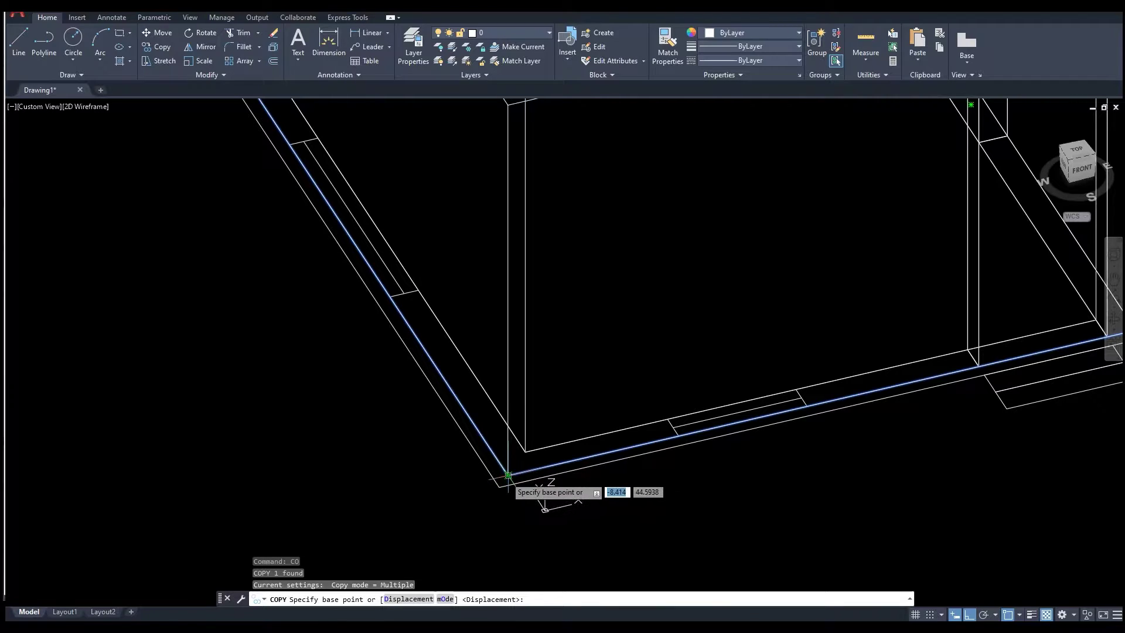
click(508, 476)
middle_drag(507, 310, 512, 377)
scroll(507, 341, down, 2)
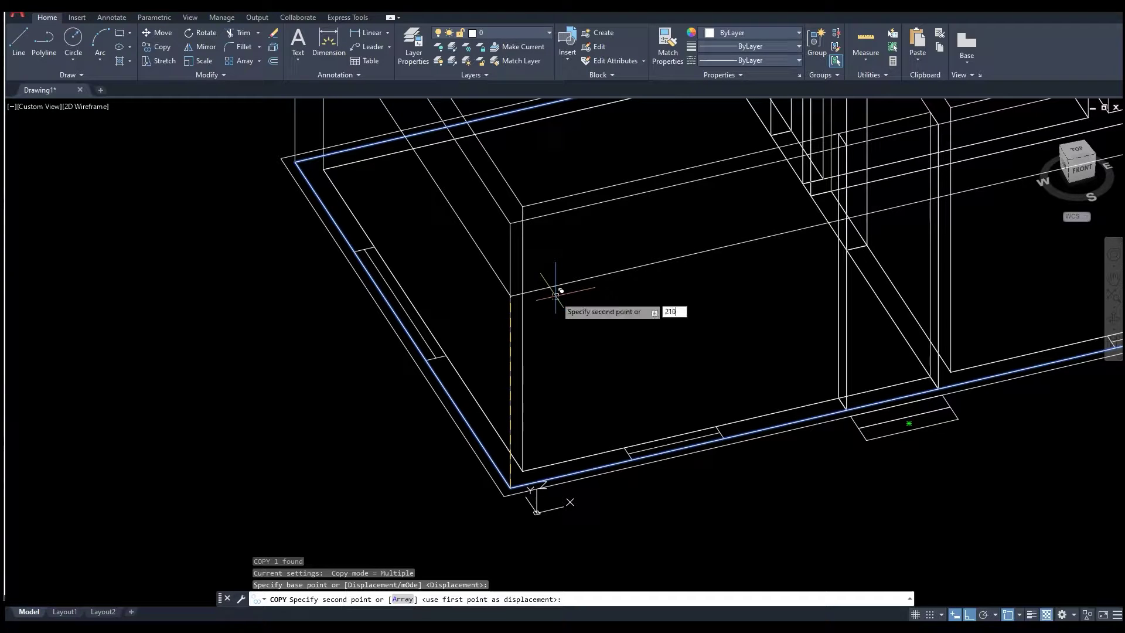
key(Return)
middle_drag(653, 345, 566, 370)
key(Escape)
key(Escape)
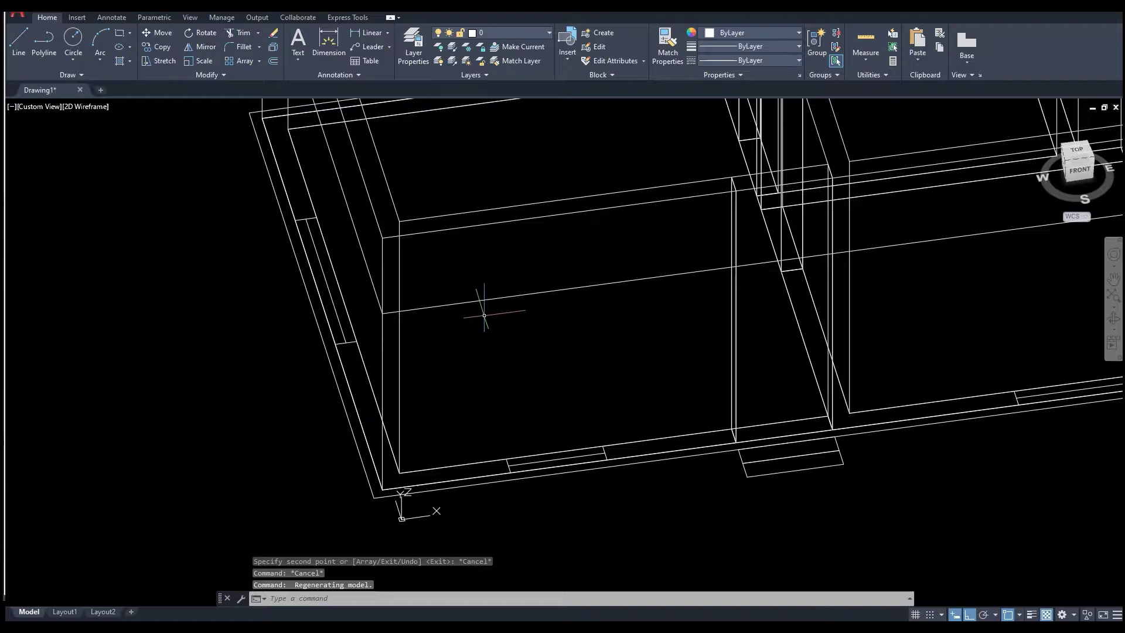
Cancel any pending command and turn off the dynamic UCS.
middle_drag(482, 311, 501, 376)
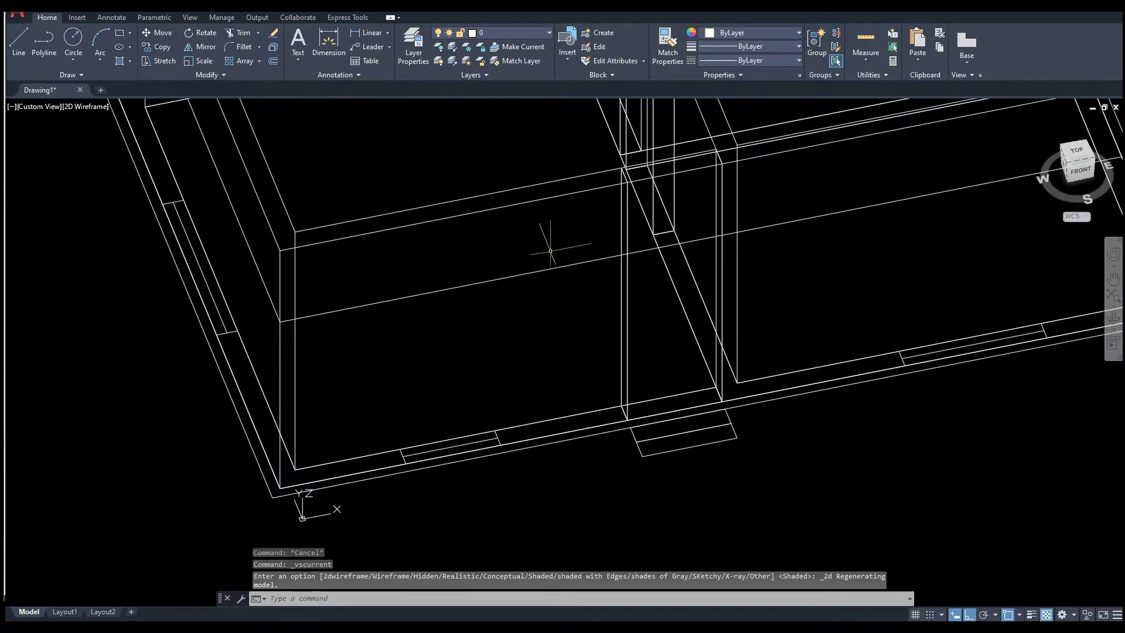
middle_drag(608, 273, 515, 298)
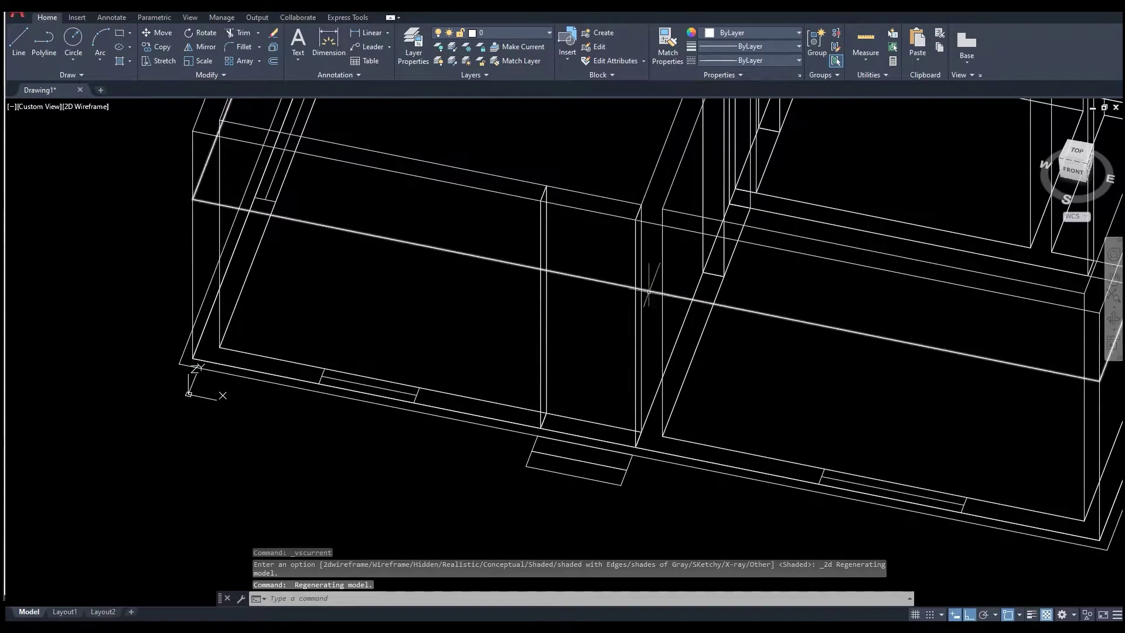
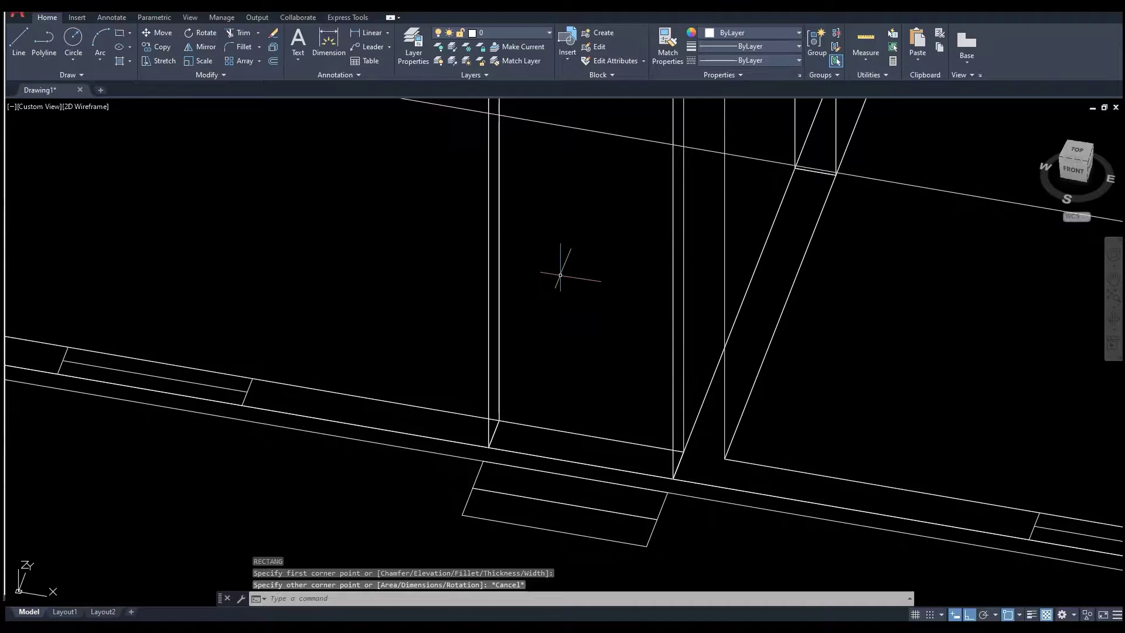
key(Escape)
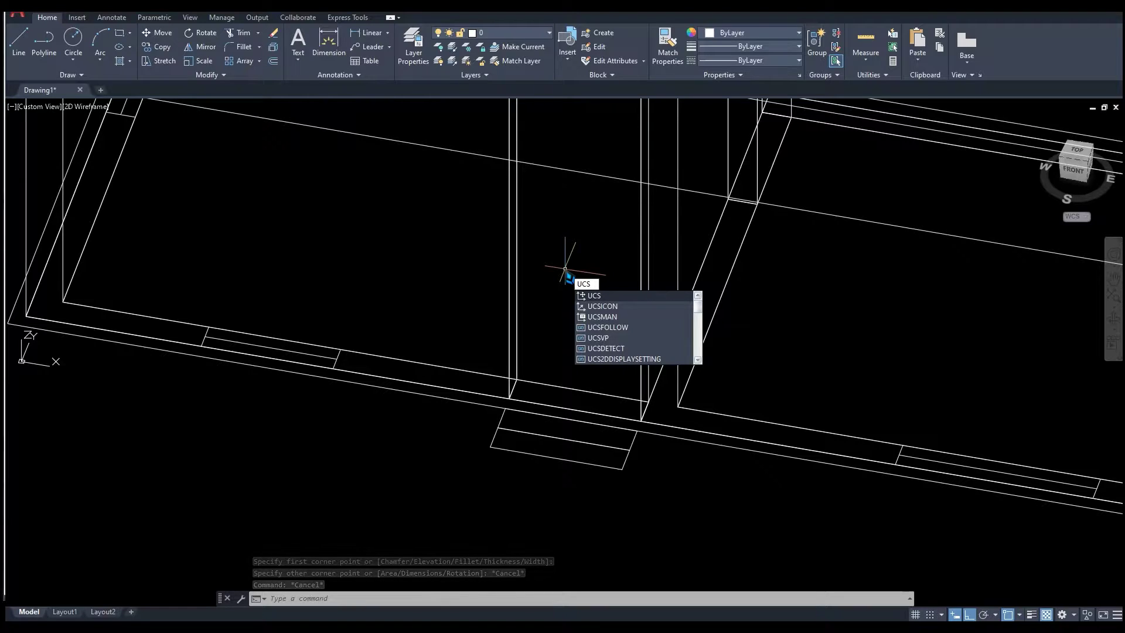
key(Escape)
middle_drag(586, 310, 585, 320)
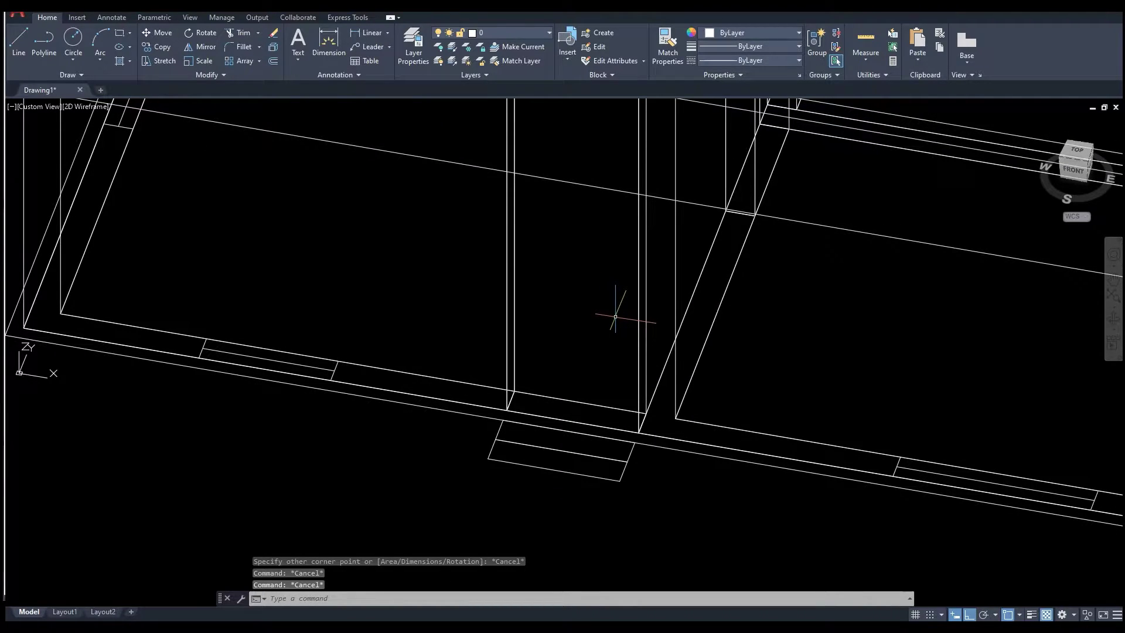
key(F6)
Align the UCS to the outer wall face above the front entrance steps using the Face option.
middle_drag(602, 321, 542, 339)
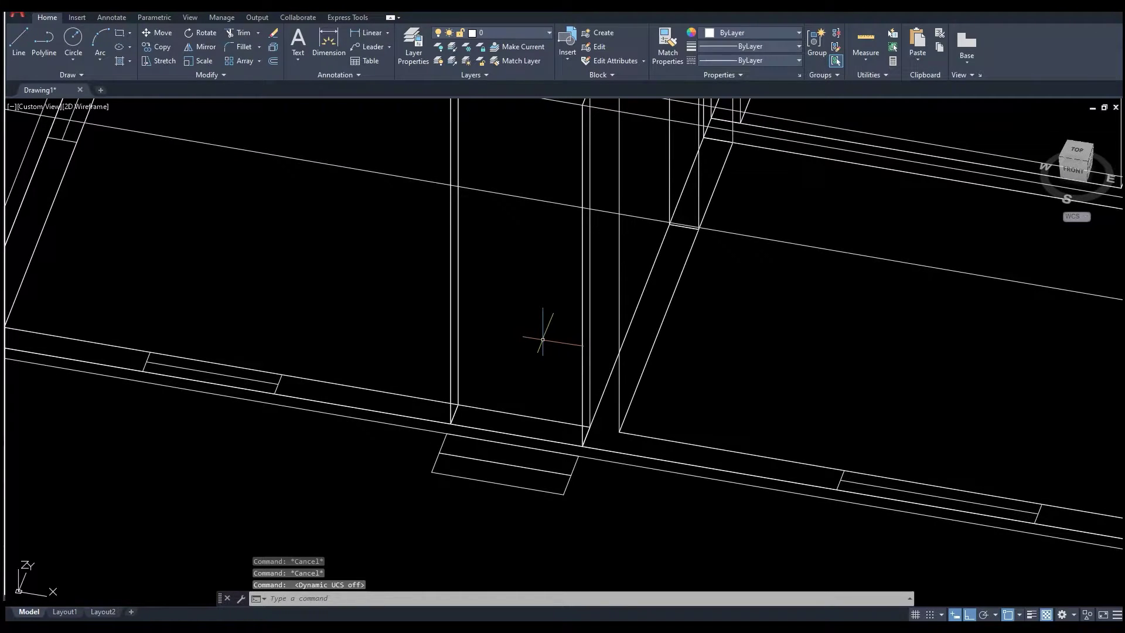
text(ucs)
key(Return)
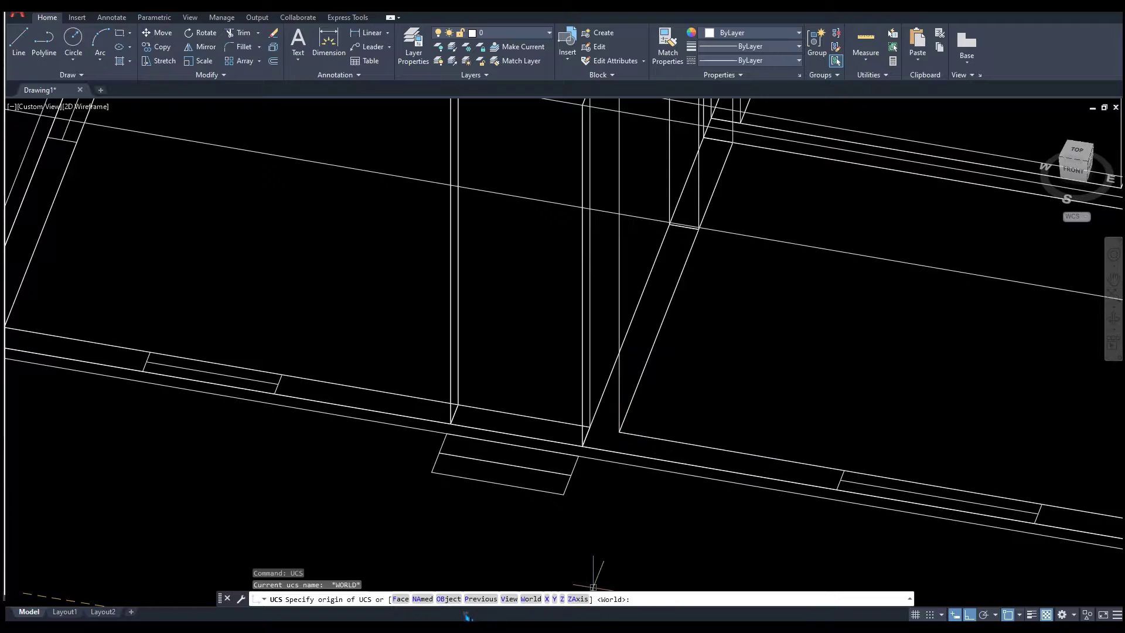
click(400, 598)
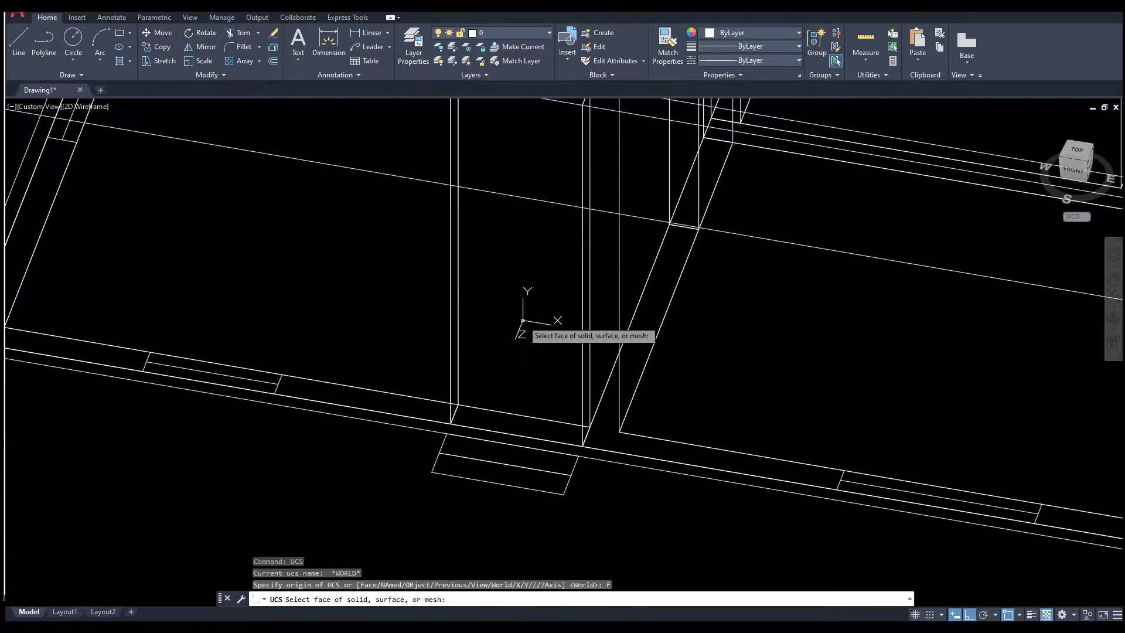
click(515, 326)
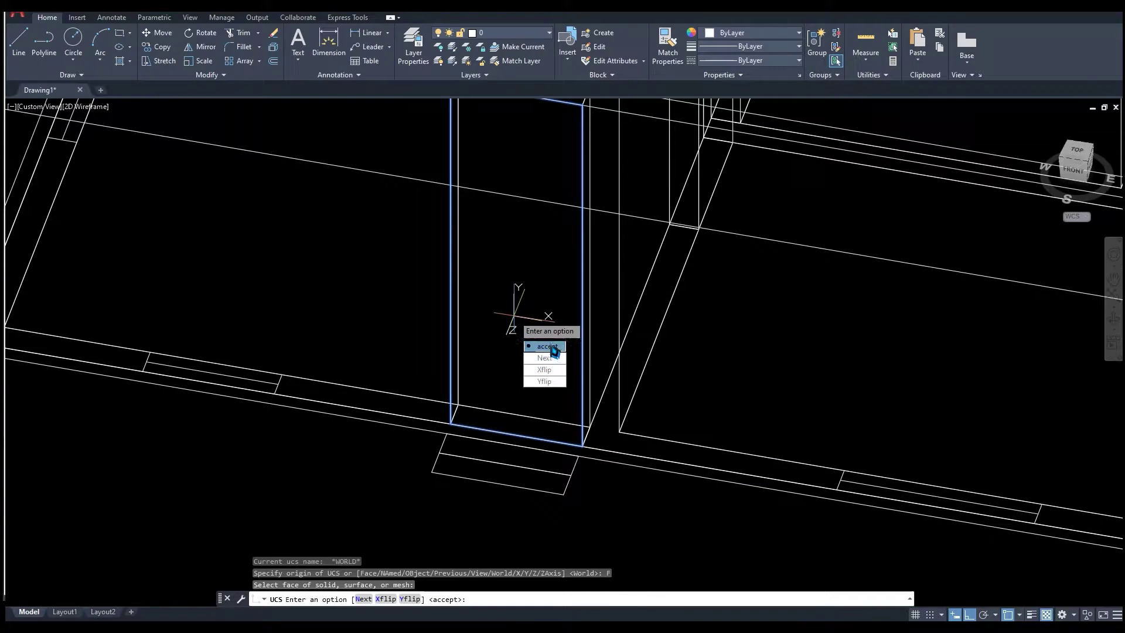
click(549, 346)
middle_drag(503, 385, 502, 438)
text(re)
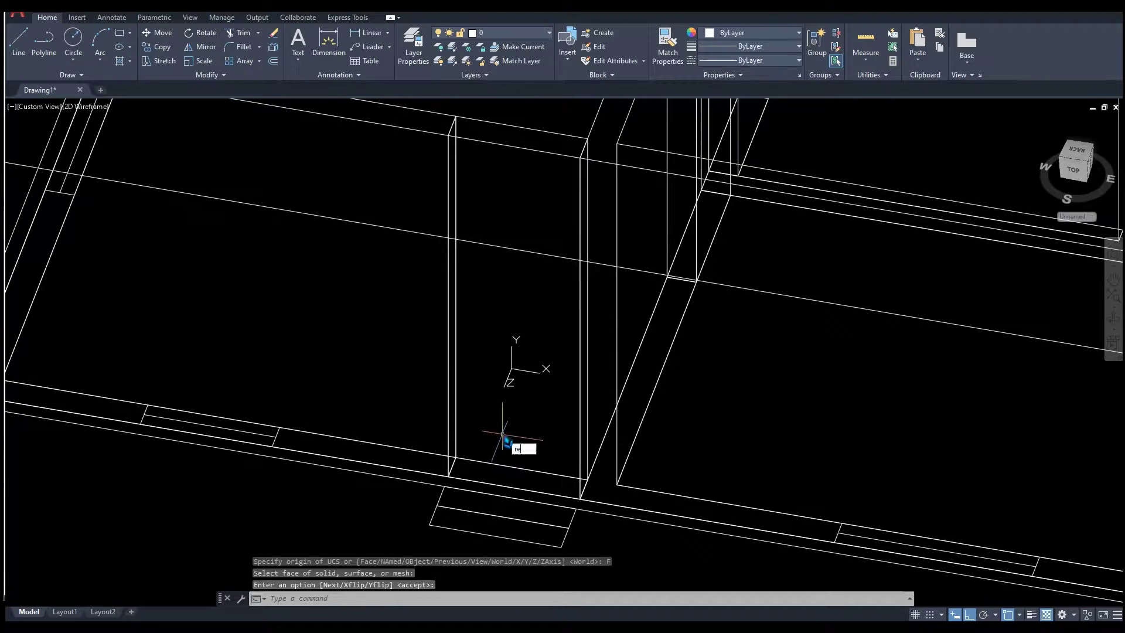
text(c)
key(Return)
click(448, 475)
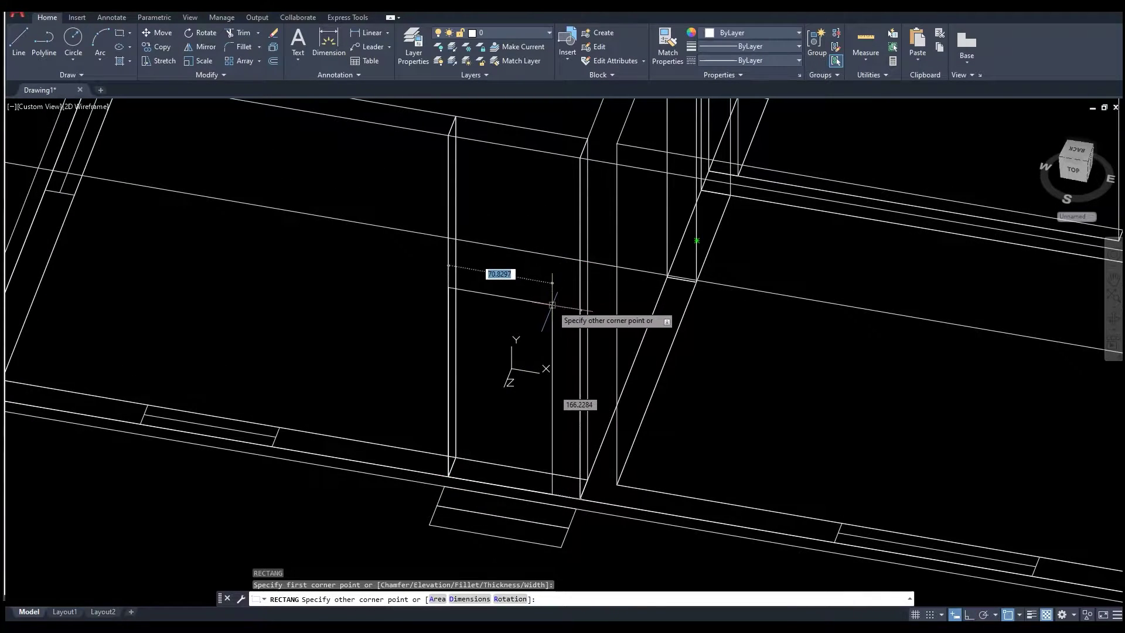
shift+middle_drag(552, 304, 680, 298)
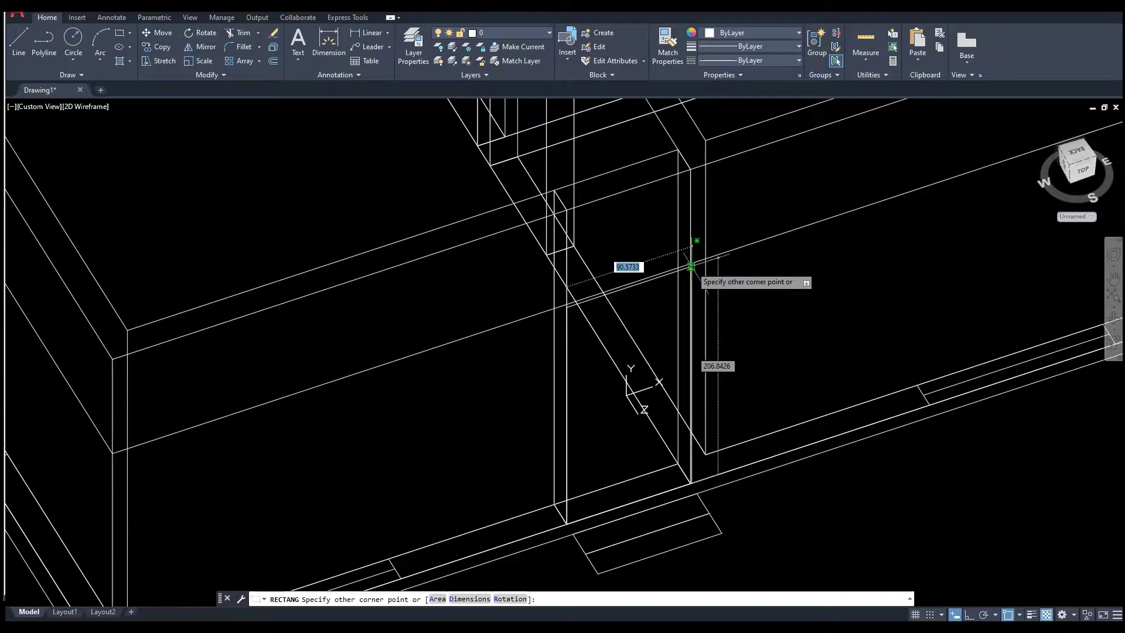
key(Escape)
middle_drag(686, 273, 665, 284)
scroll(677, 281, down, 2)
key(Escape)
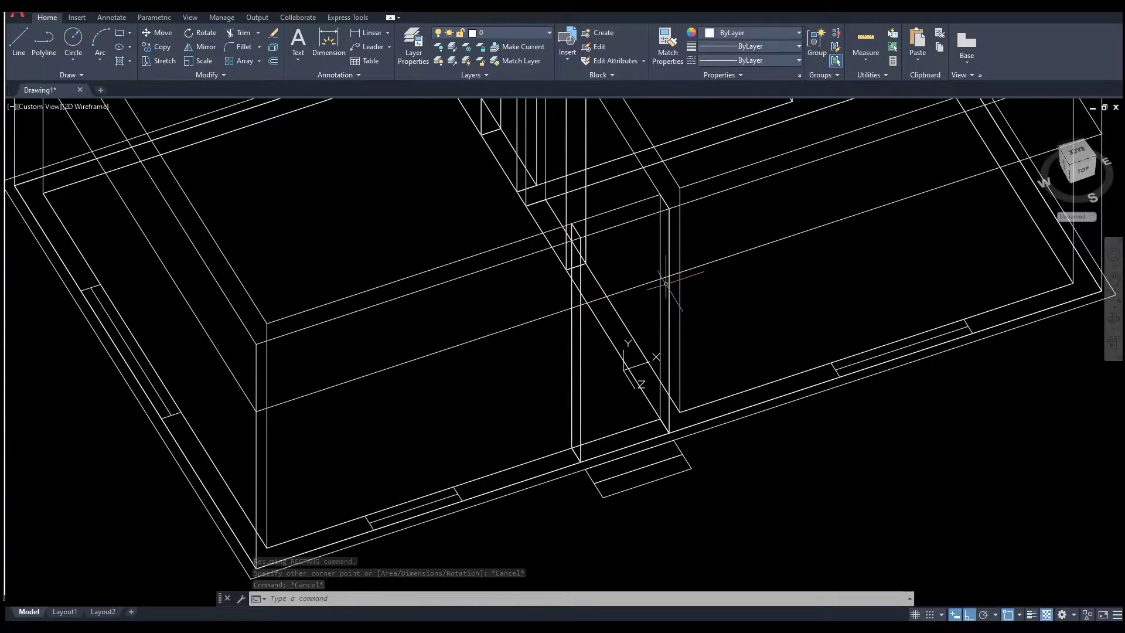
Switch to a clean screen and extract the edges of the whole house model with XEDGES.
key(ctrl+0)
middle_drag(702, 377, 685, 380)
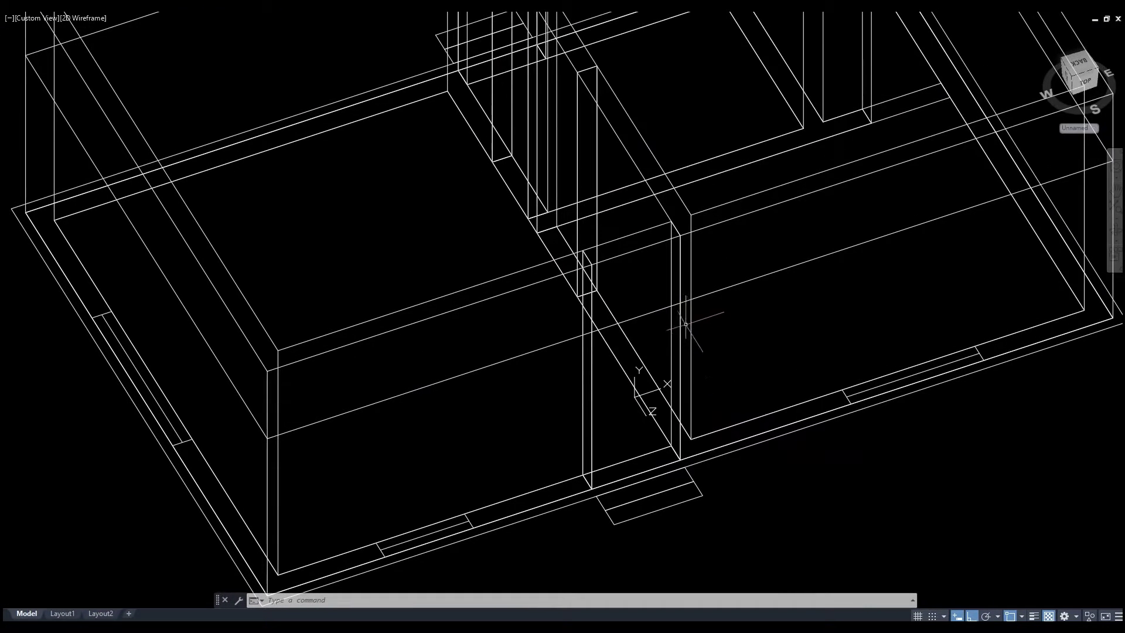
text(xed)
key(Return)
scroll(756, 360, down, 6)
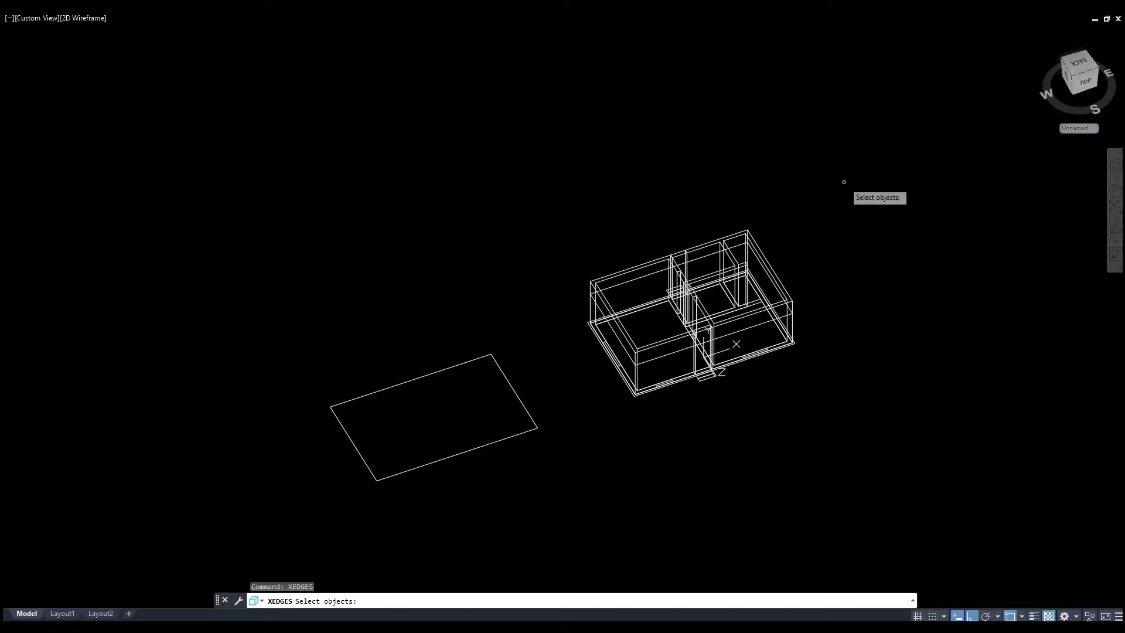
click(843, 181)
click(588, 426)
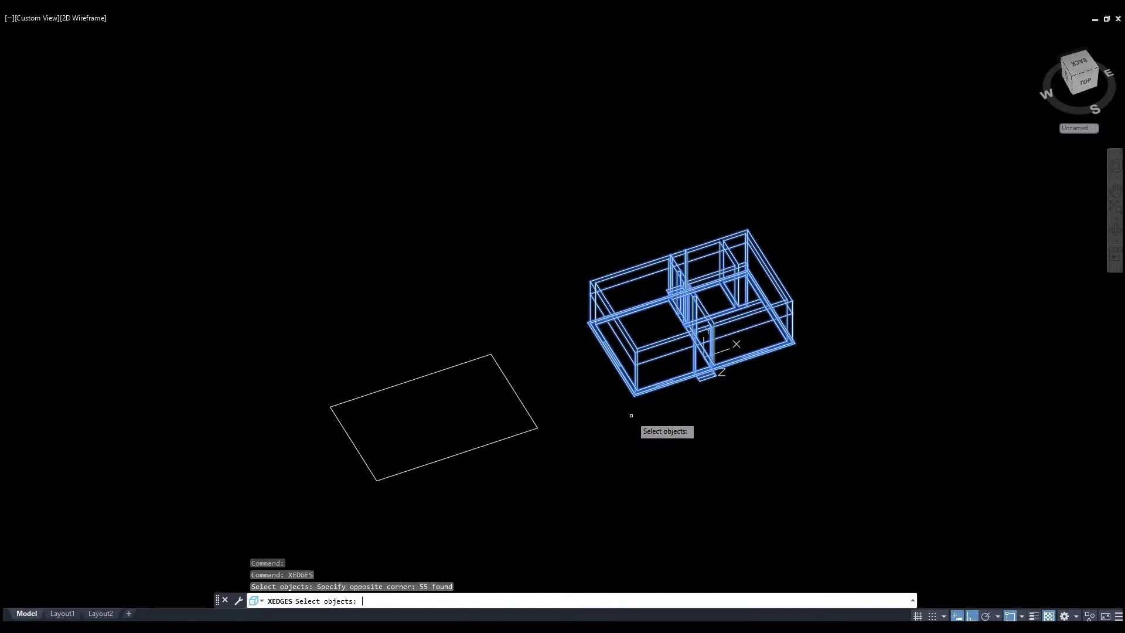
key(Return)
Draw a rectangle on the front entrance face from its lower corner to where the copied outline crosses the opposite vertical edge.
scroll(683, 344, up, 5)
shift+middle_drag(683, 343, 702, 310)
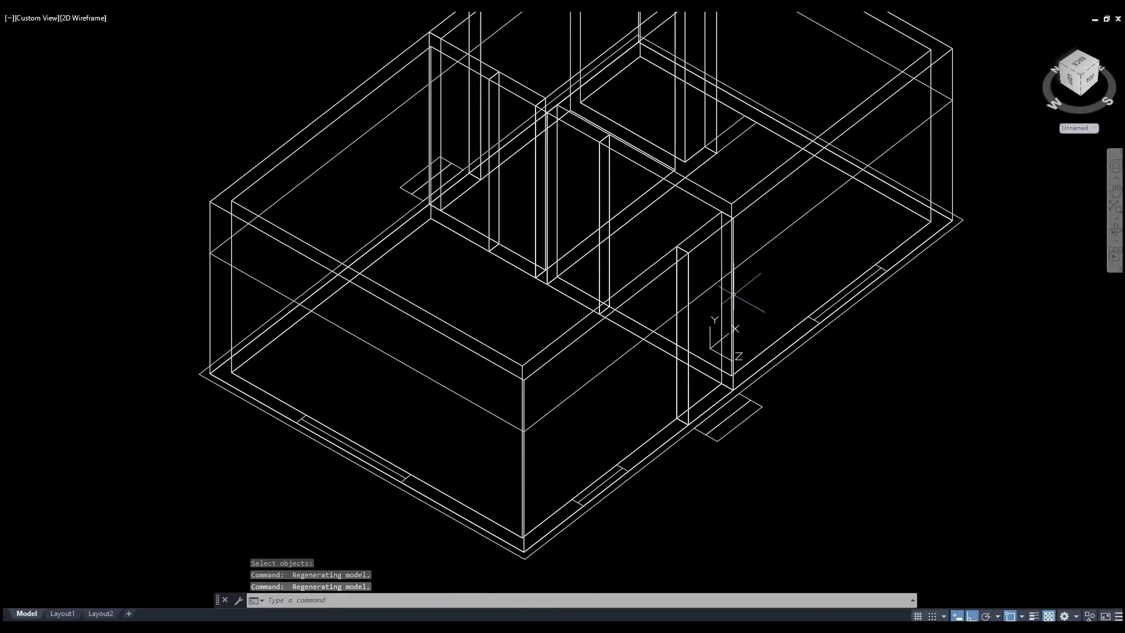
scroll(733, 294, up, 5)
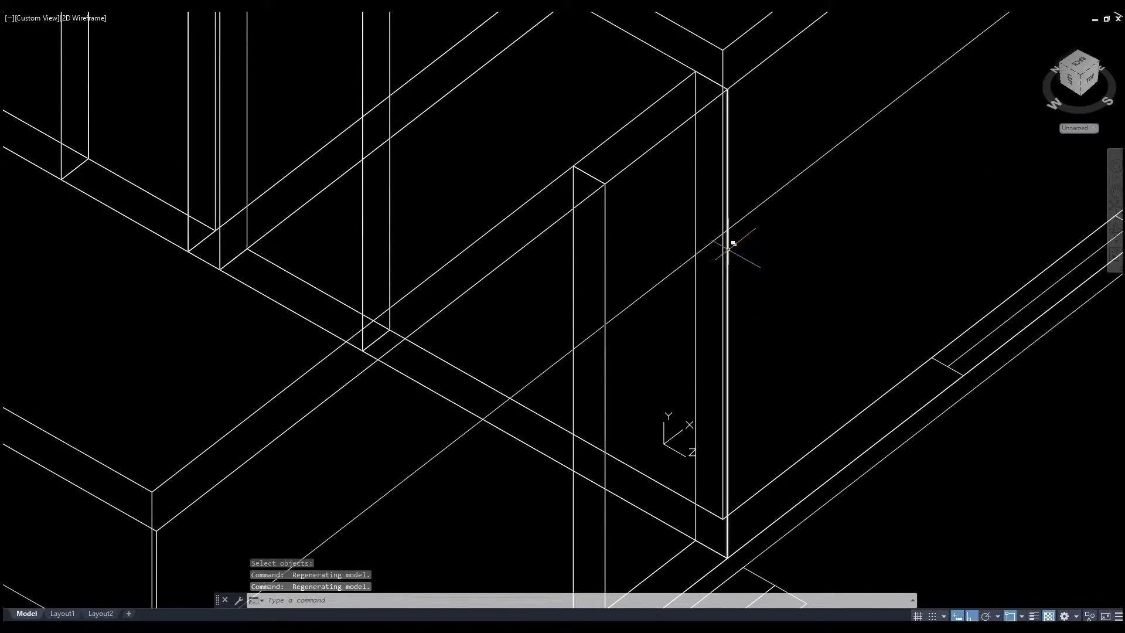
shift+middle_drag(732, 245, 695, 266)
scroll(694, 265, down, 2)
text(rec)
key(Return)
middle_drag(683, 441, 708, 376)
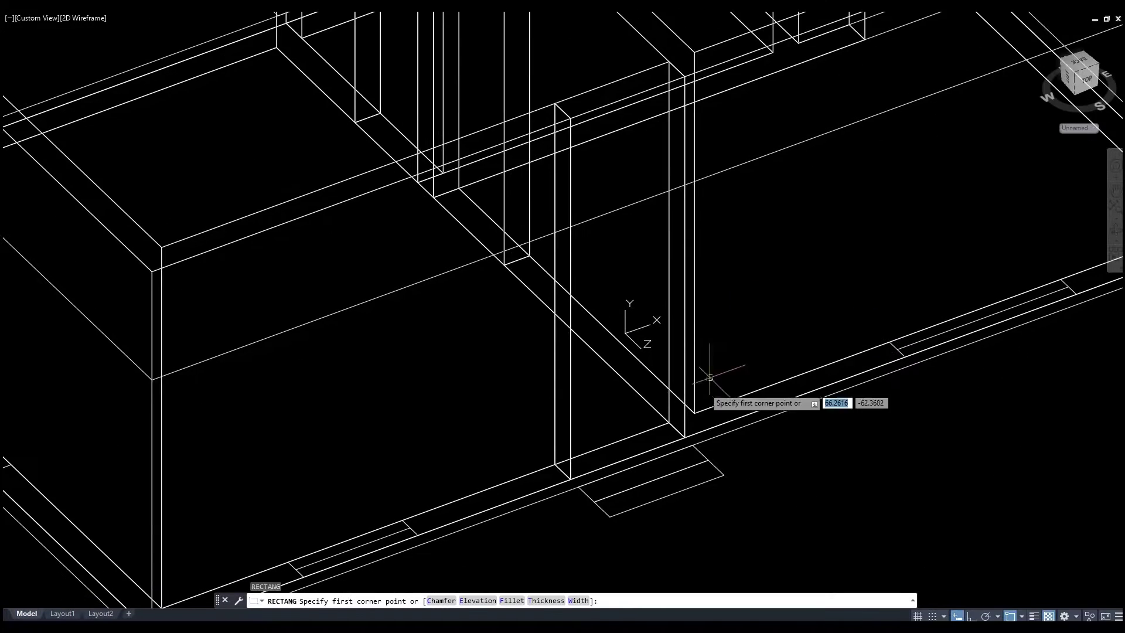
click(569, 478)
mouse_move(674, 236)
middle_down()
mouse_move(662, 268)
mouse_move(660, 250)
middle_up()
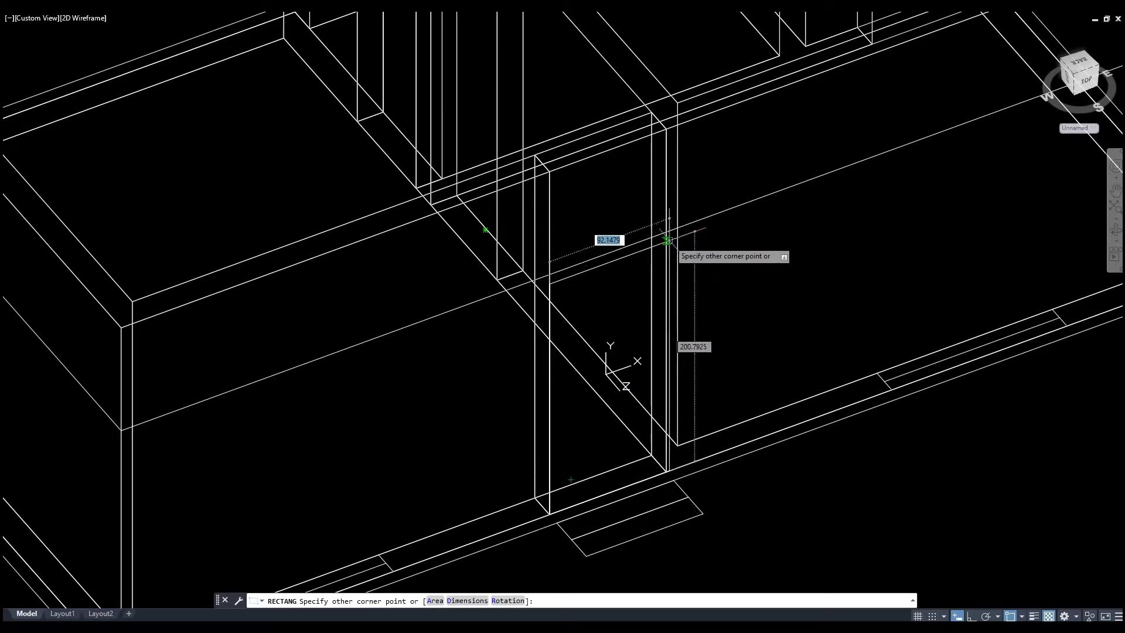
key(Escape)
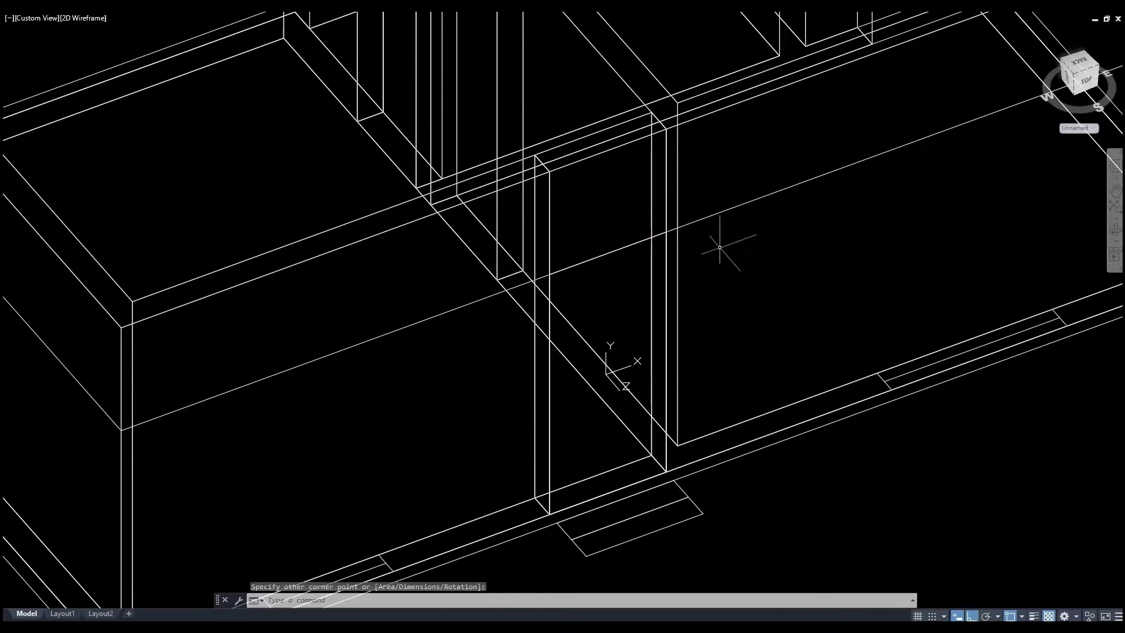
Presspull the front door rectangle inward through the full wall thickness to cut the door opening, and end the command.
shift+middle_drag(723, 244, 750, 270)
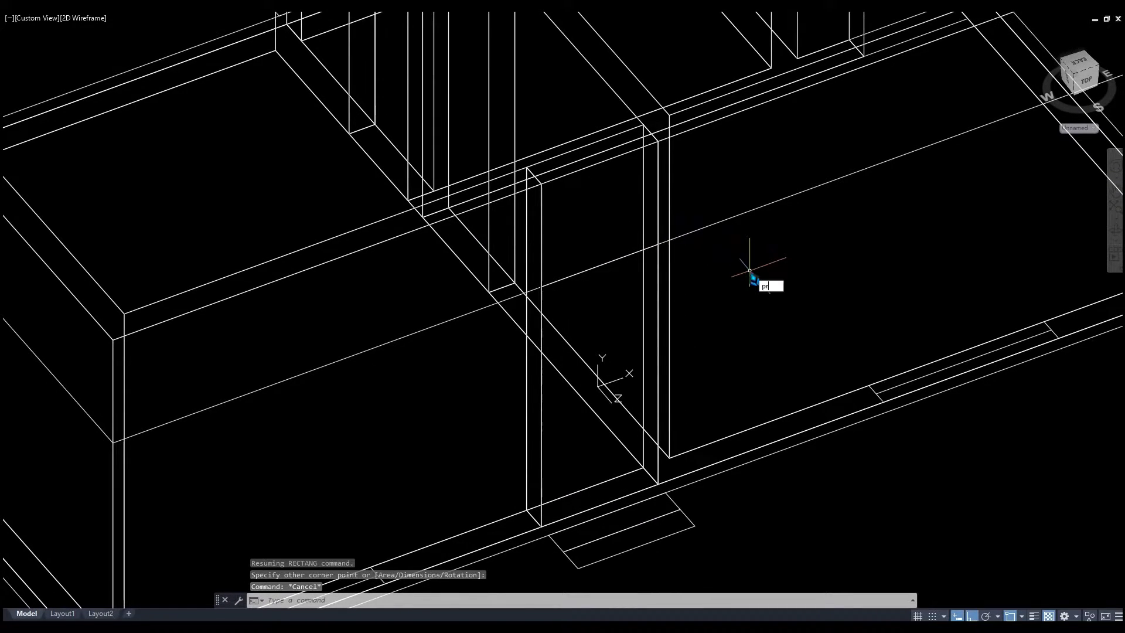
text(SS)
key(Return)
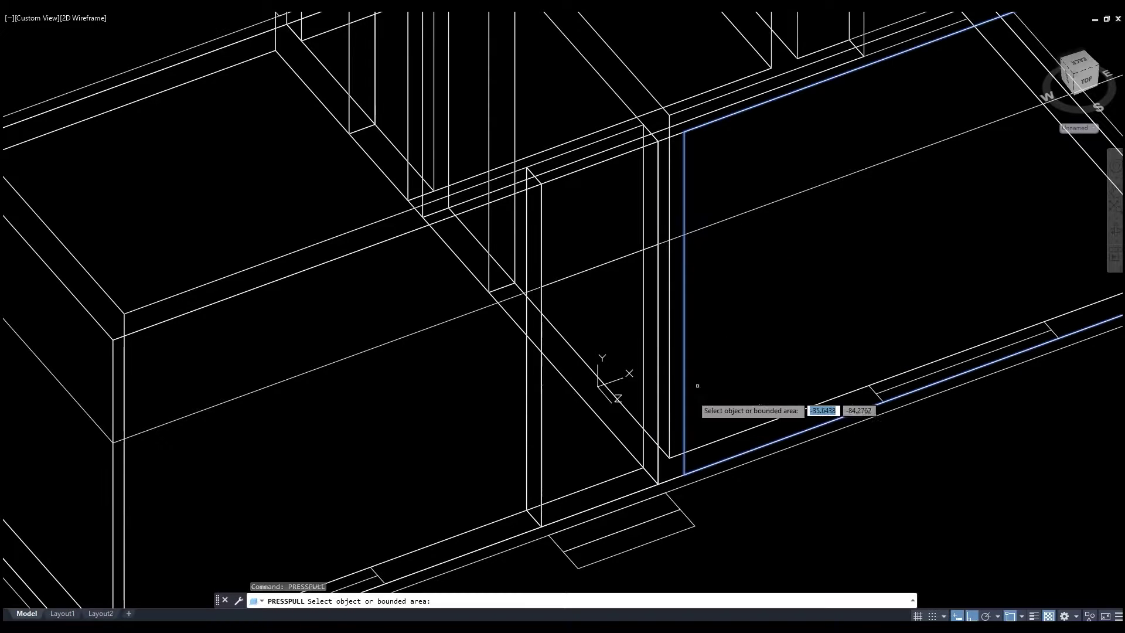
click(581, 437)
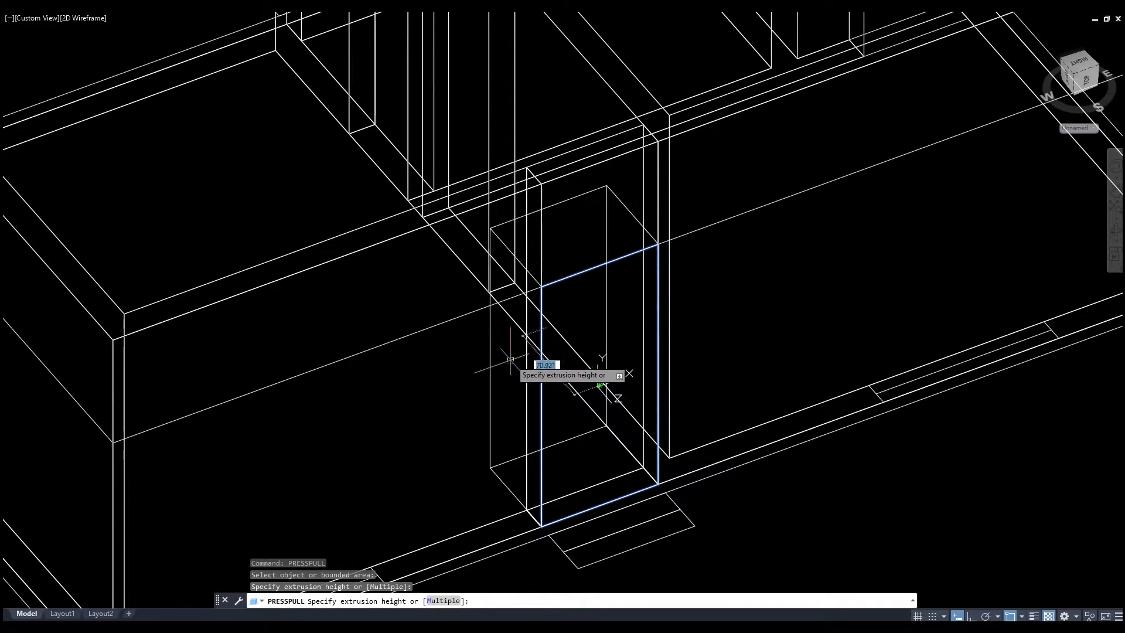
click(544, 374)
key(Escape)
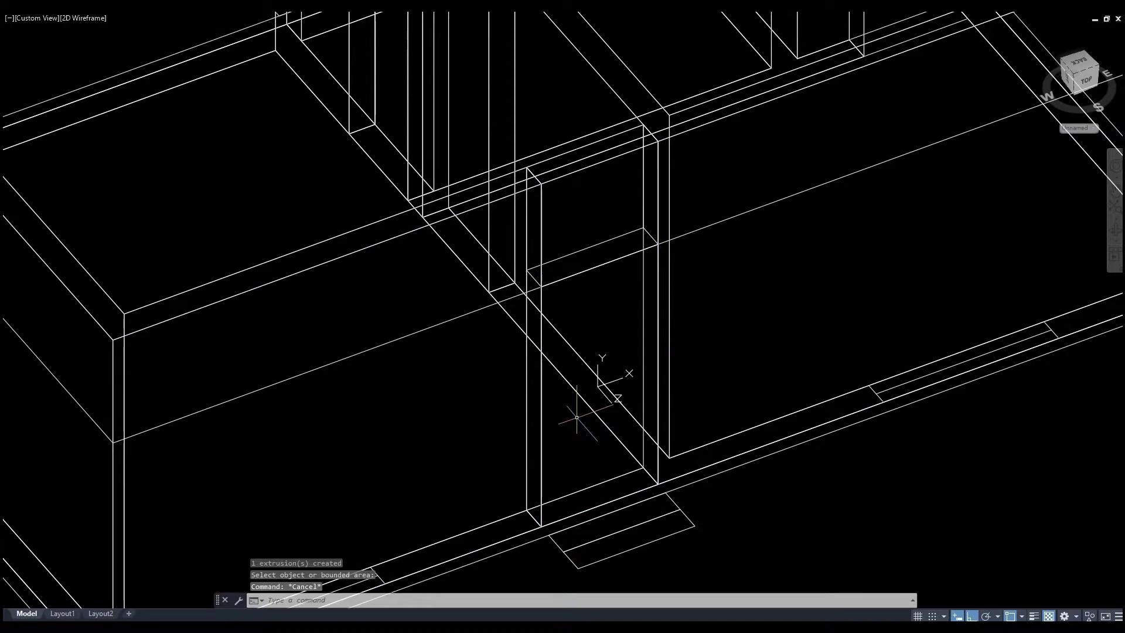
Shade the model with the Shade command and examine the front doorway and walls from another side.
key(Return)
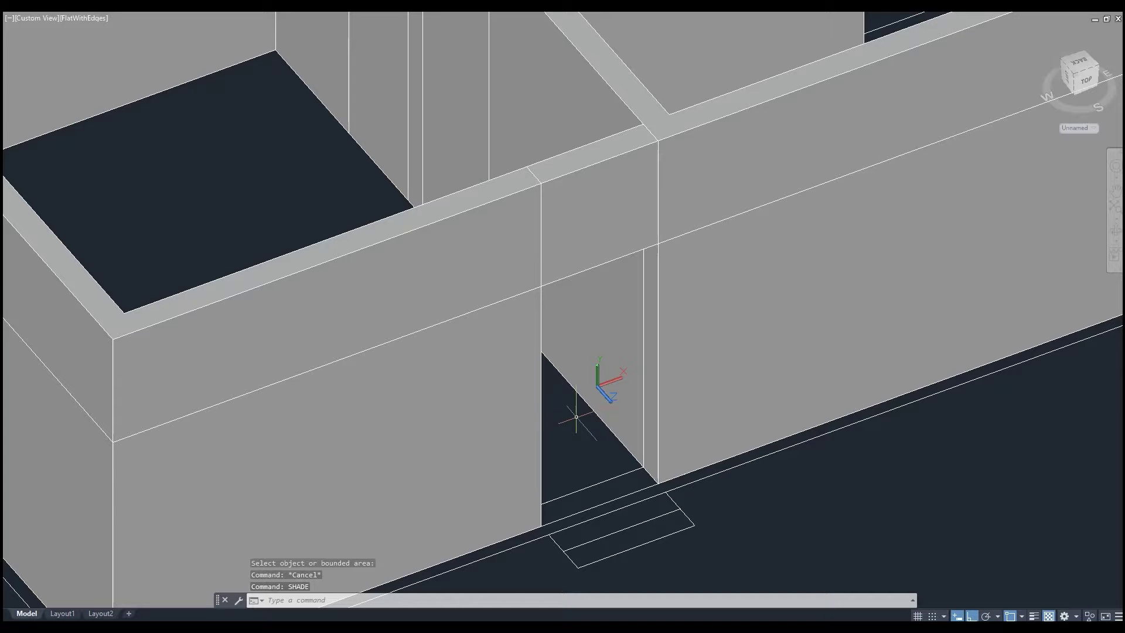
shift+middle_drag(615, 422, 732, 351)
scroll(585, 431, down, 3)
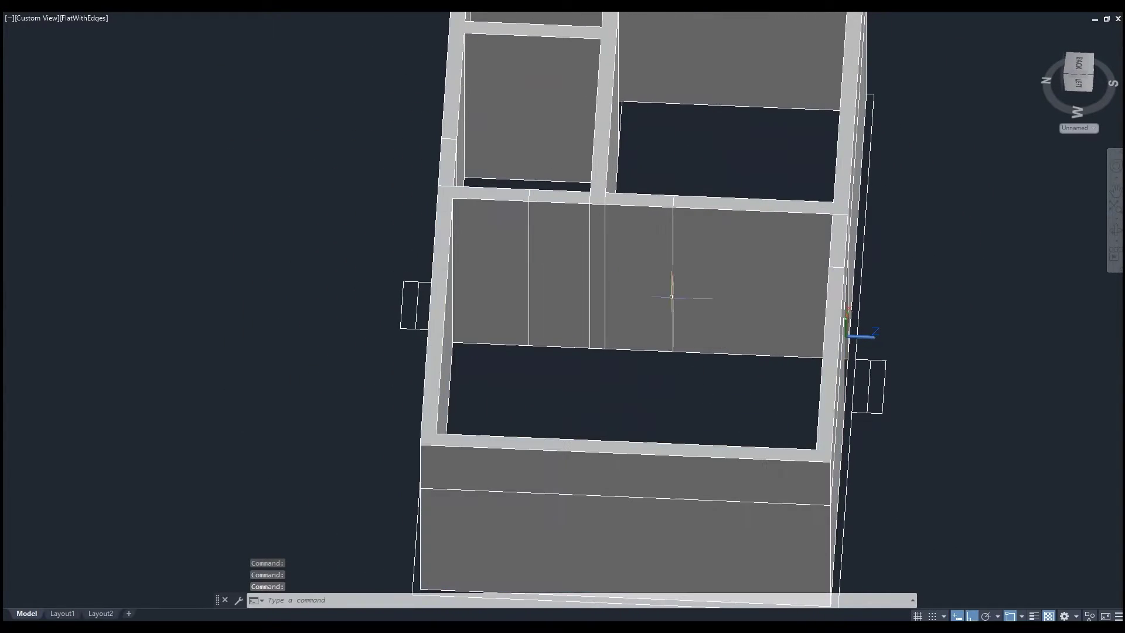
shift+middle_drag(737, 306, 873, 294)
scroll(470, 360, up, 1)
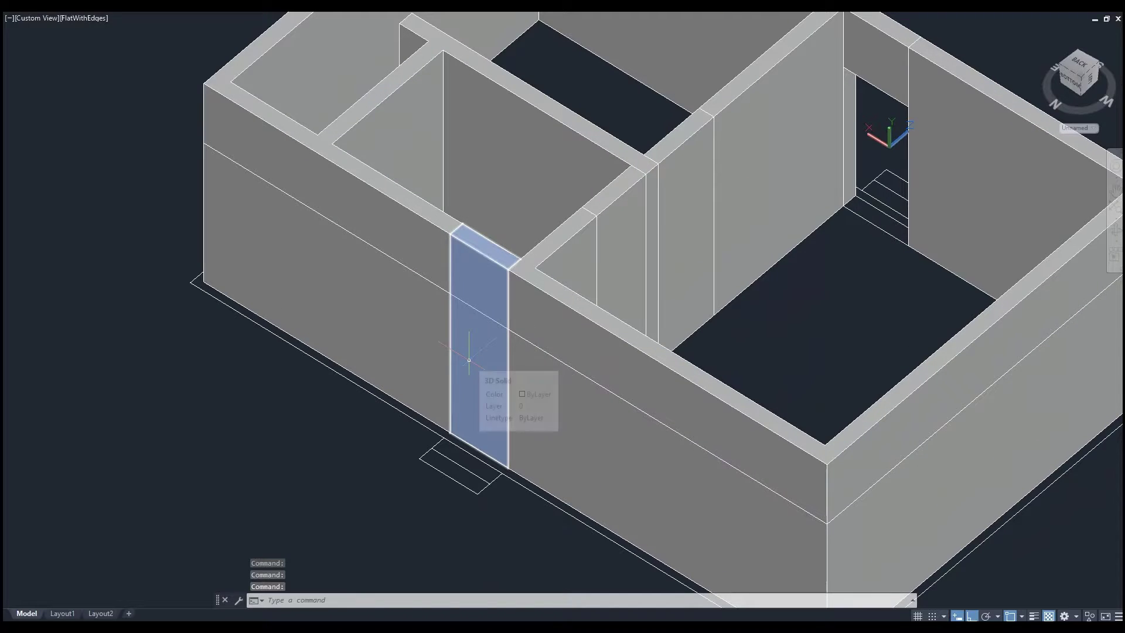
text(press)
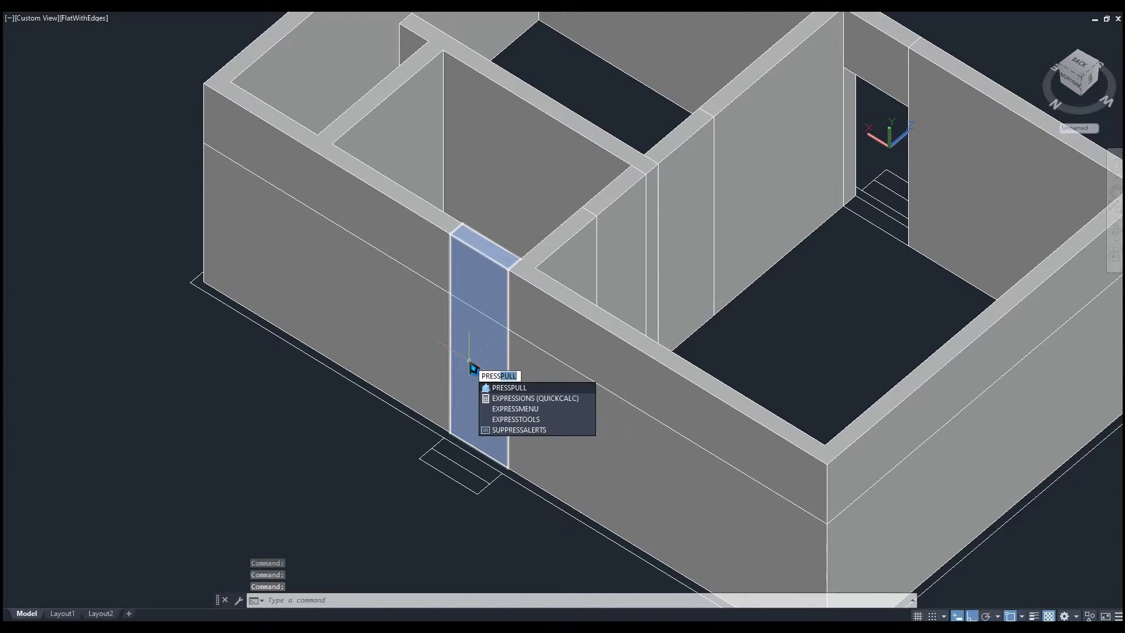
key(Return)
click(472, 384)
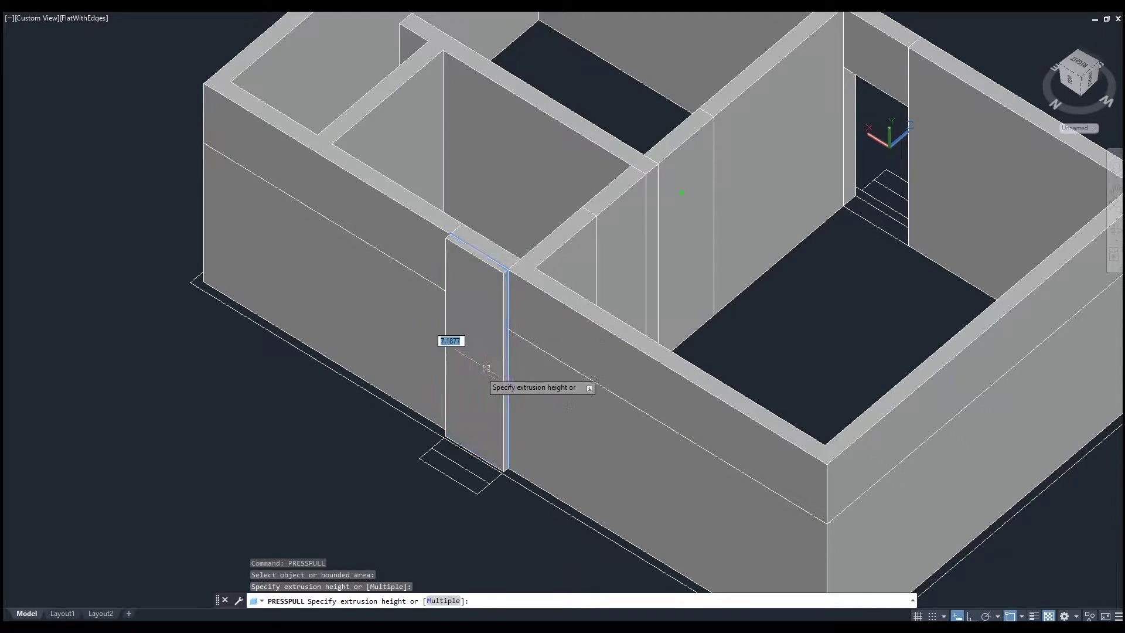
key(Escape)
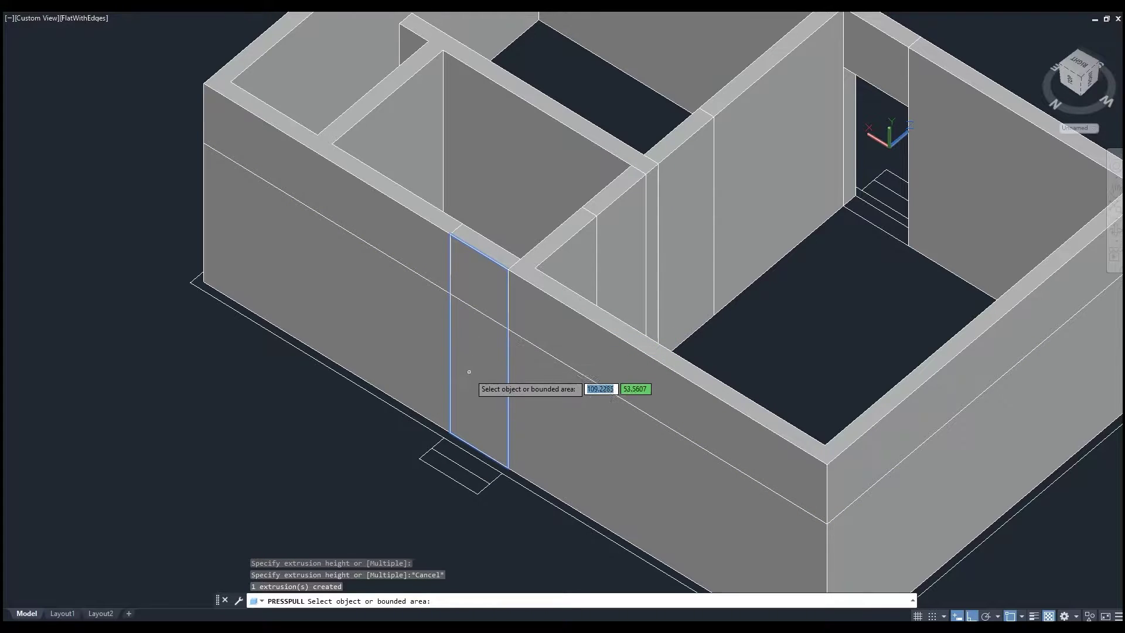
shift+middle_drag(467, 372, 539, 358)
key(Escape)
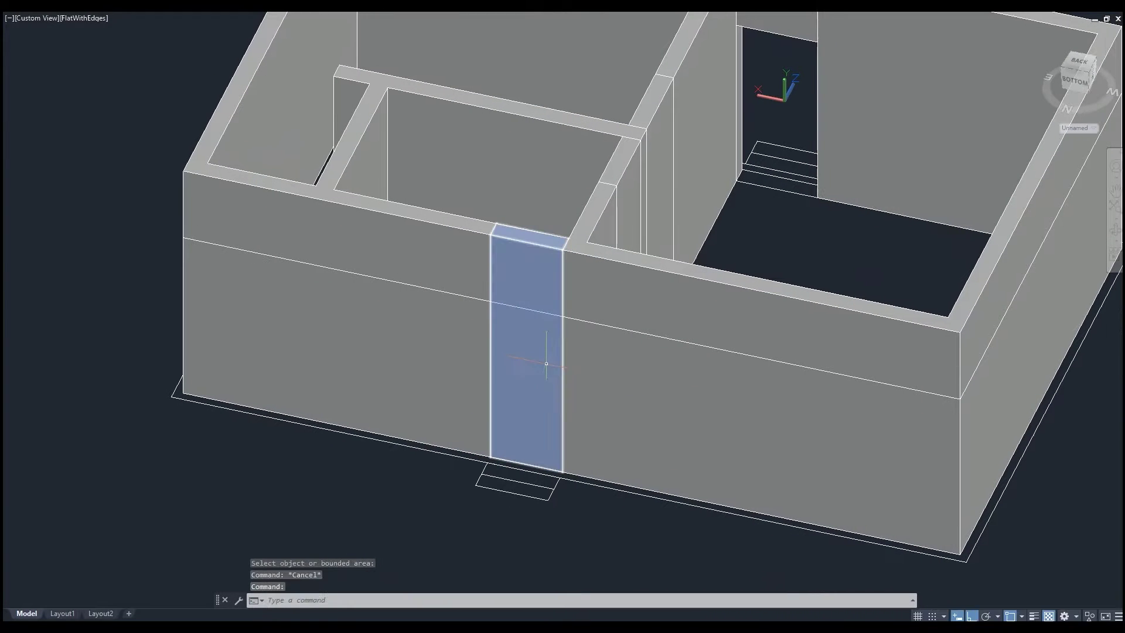
key(Escape)
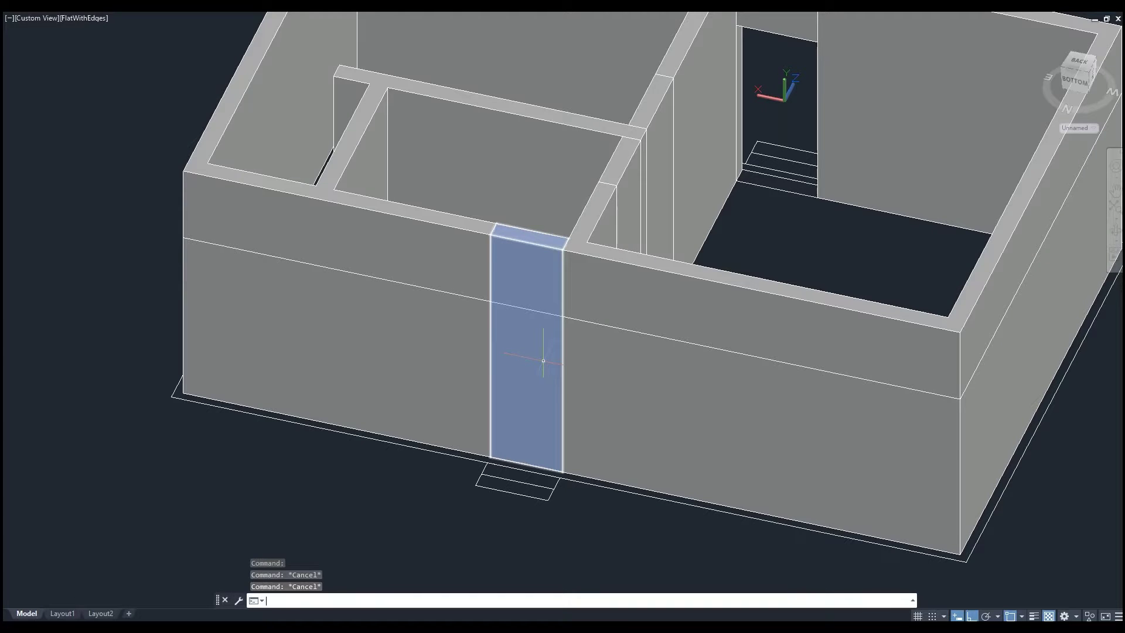
Turn on Dynamic UCS and draw a rectangle on the second exterior entrance's infill face, from the height line crossing to the opposite lower corner.
middle_drag(490, 456, 486, 457)
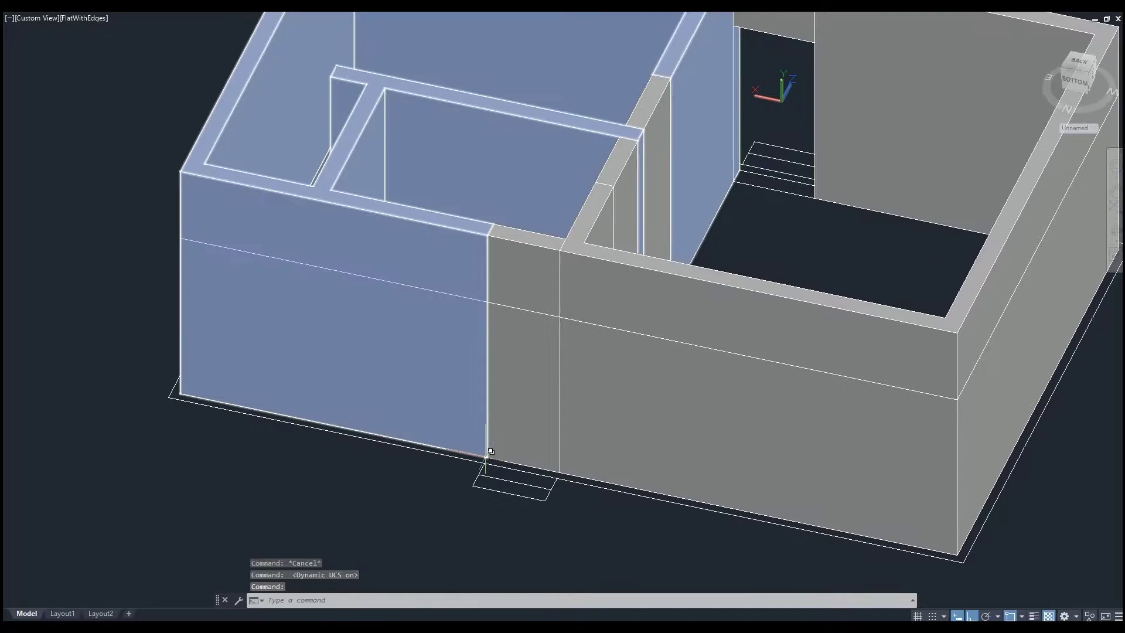
key(Return)
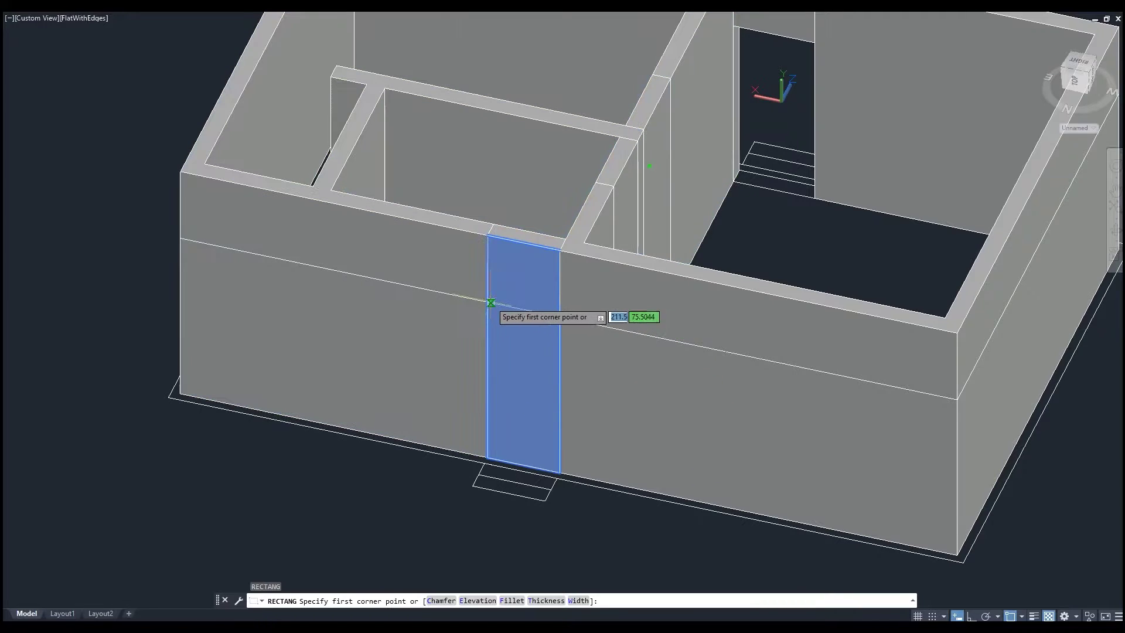
click(487, 302)
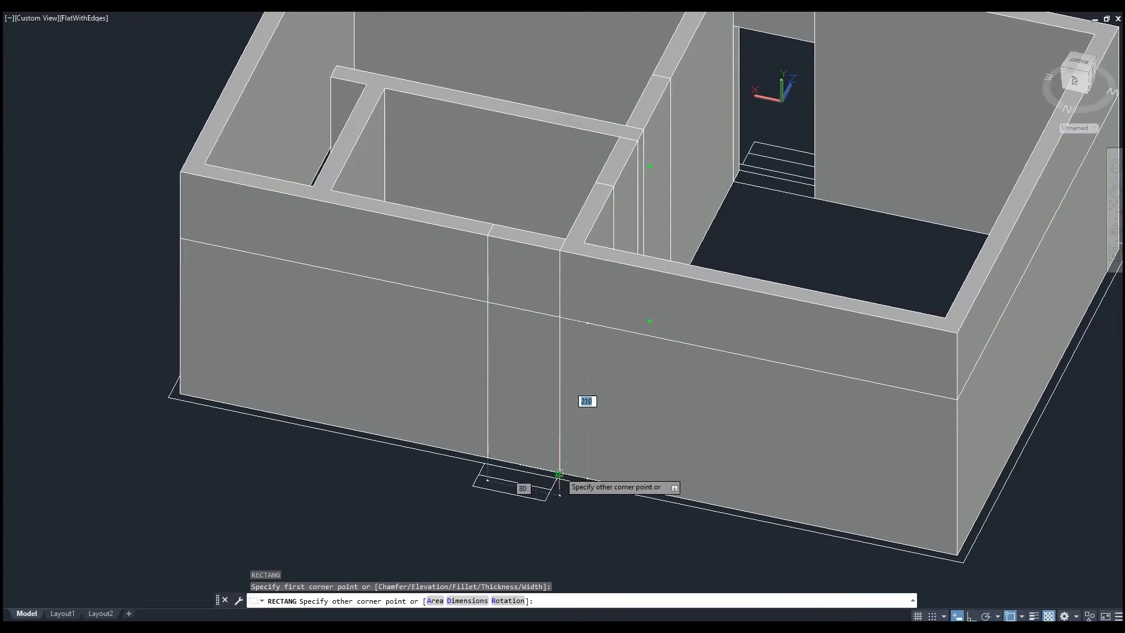
key(Escape)
key(Escape)
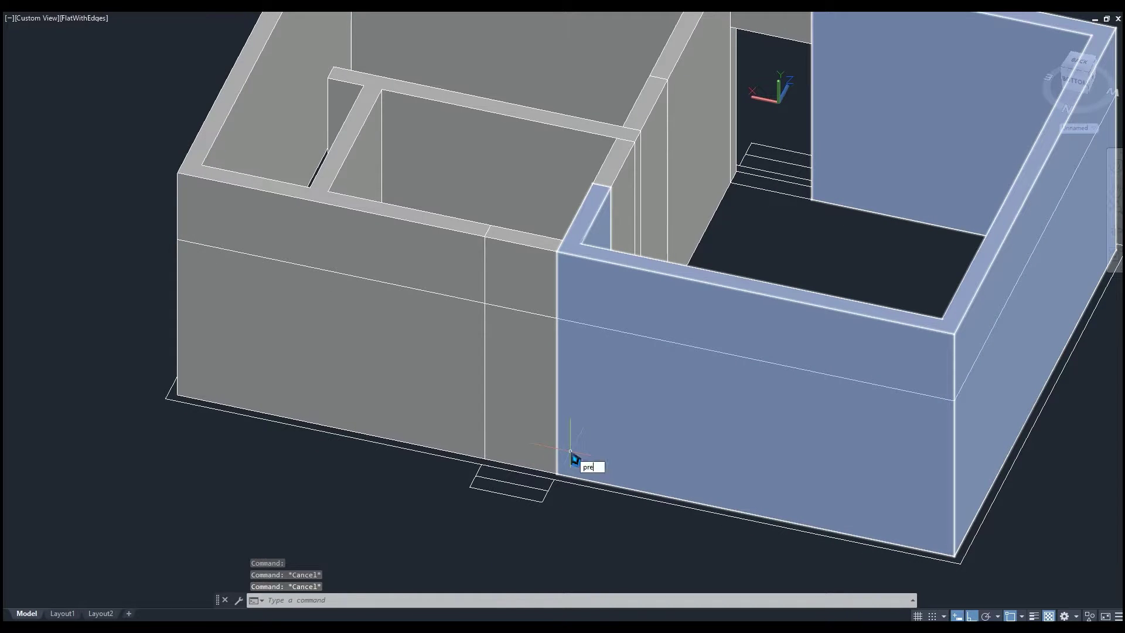
Presspull the second entrance's rectangle inward through the full wall thickness to cut the exterior door opening.
key(Return)
click(530, 429)
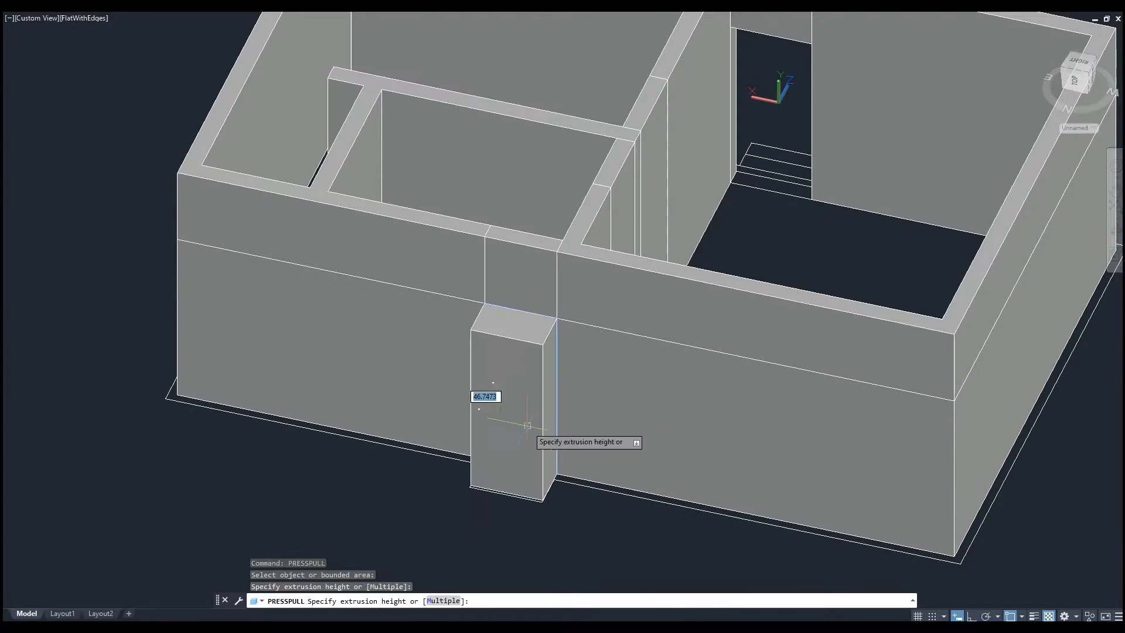
click(610, 314)
Copy the line along the interior partition wall's base straight up by 210 units to mark the door height, and end the command.
shift+middle_drag(610, 319, 678, 446)
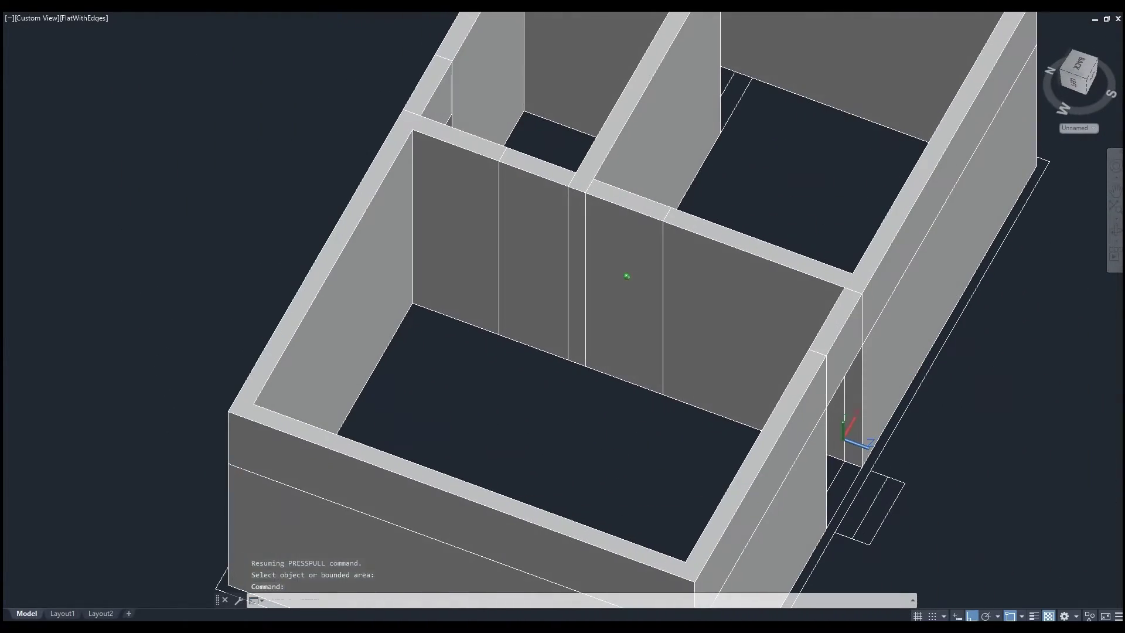
click(619, 379)
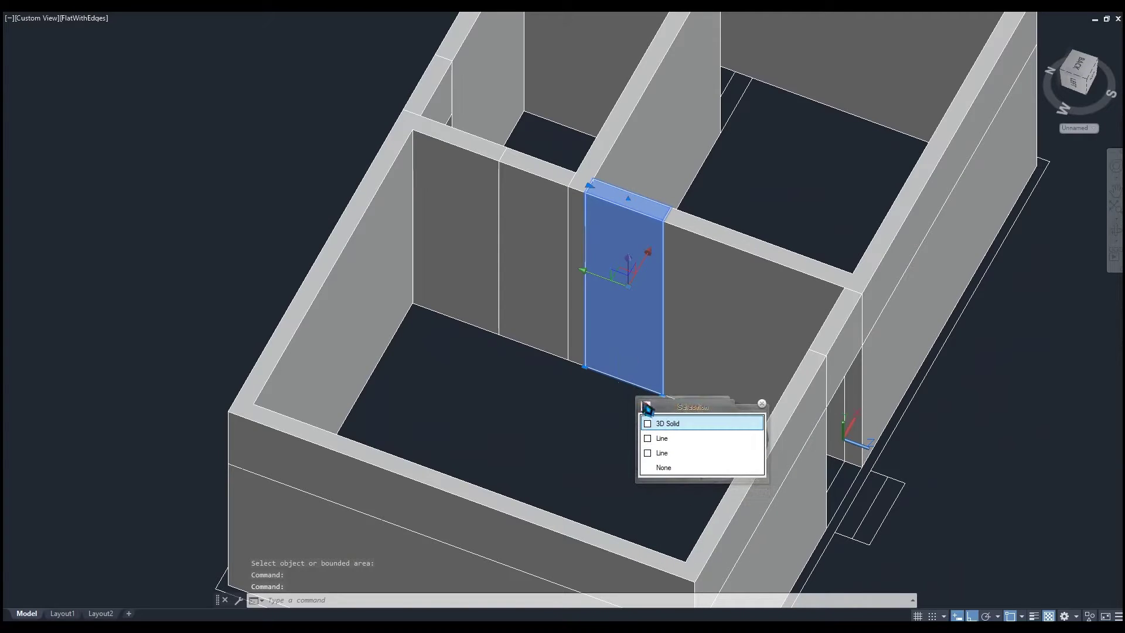
click(681, 446)
shift+middle_drag(677, 447, 669, 448)
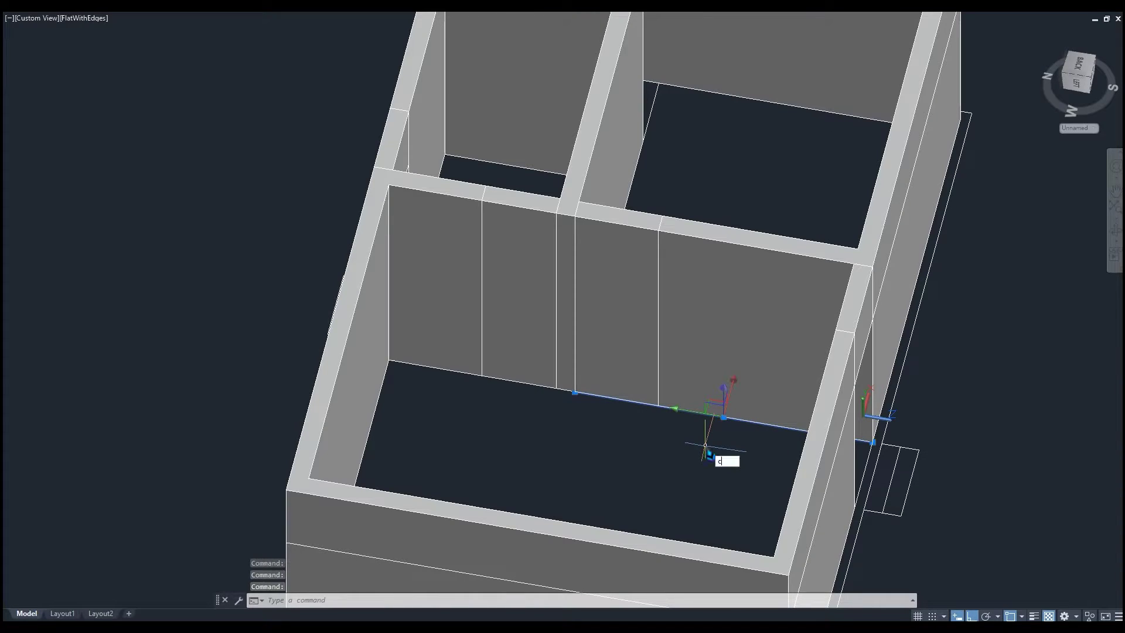
key(Return)
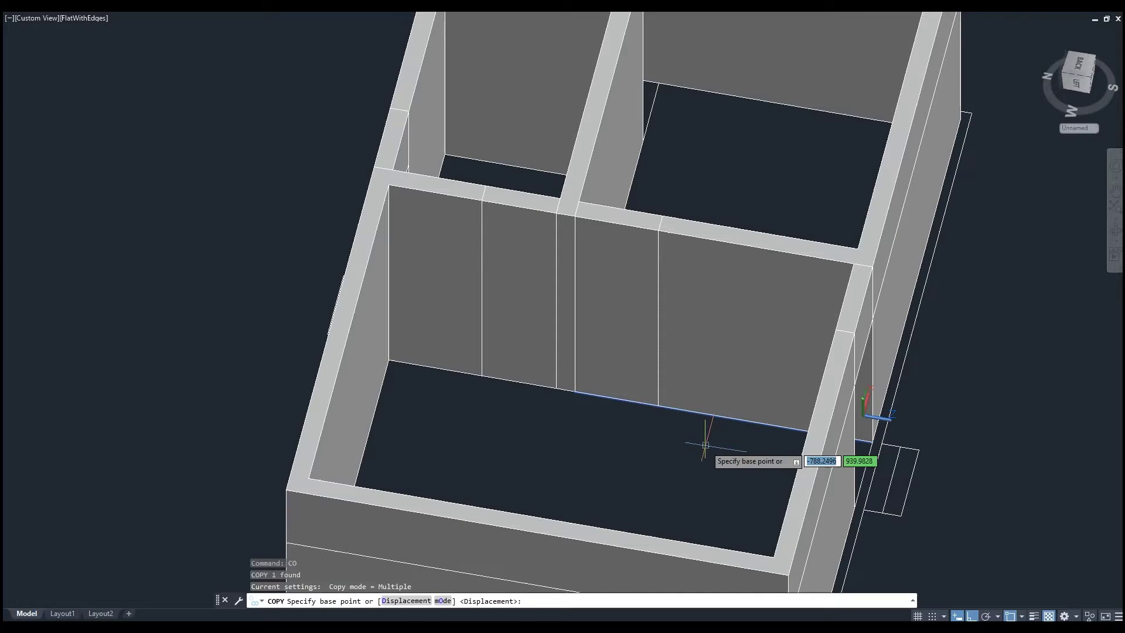
click(658, 406)
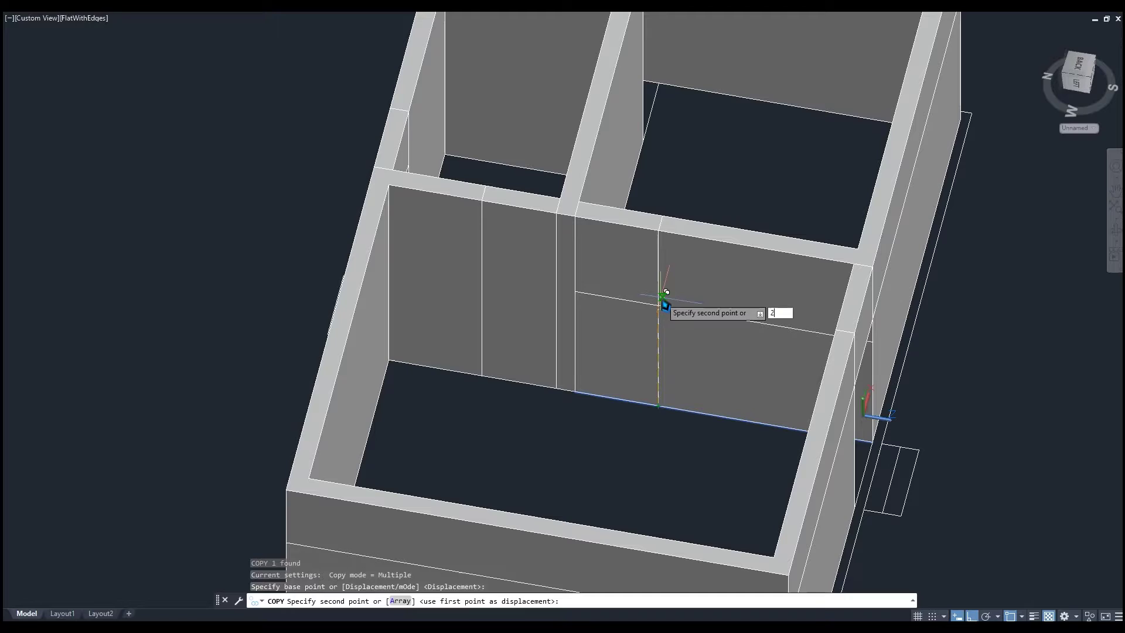
text(210)
key(Return)
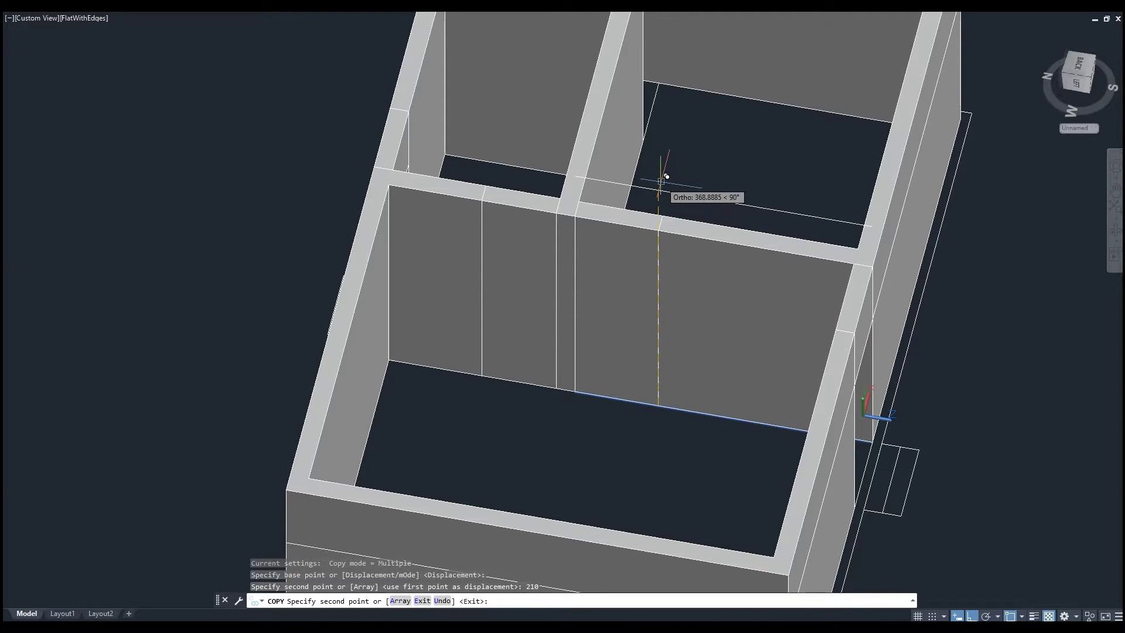
text(210)
key(Return)
key(Escape)
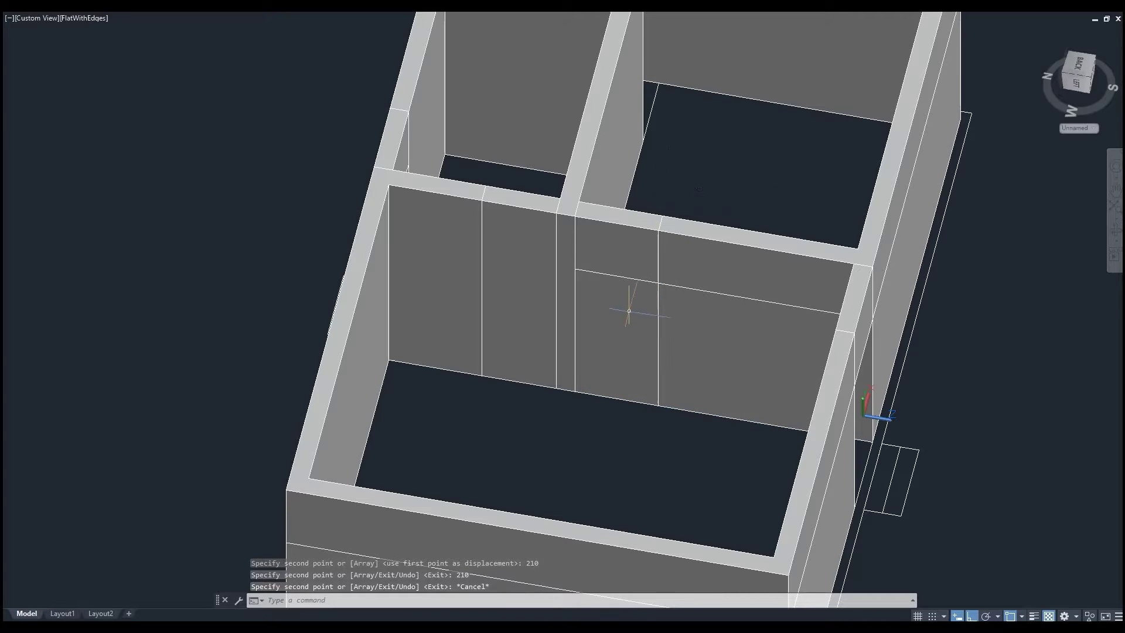
Draw a rectangle on the interior wall's door infill nearest the entrance, from the copied line's crossing to the opposite lower corner.
shift+middle_drag(628, 311, 603, 275)
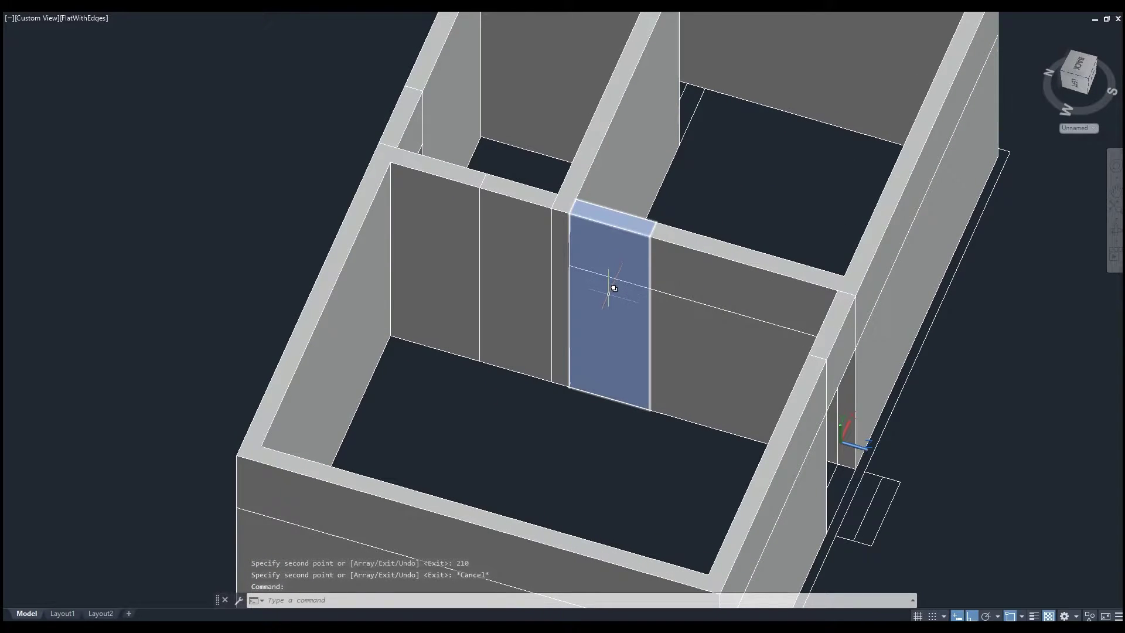
key(Return)
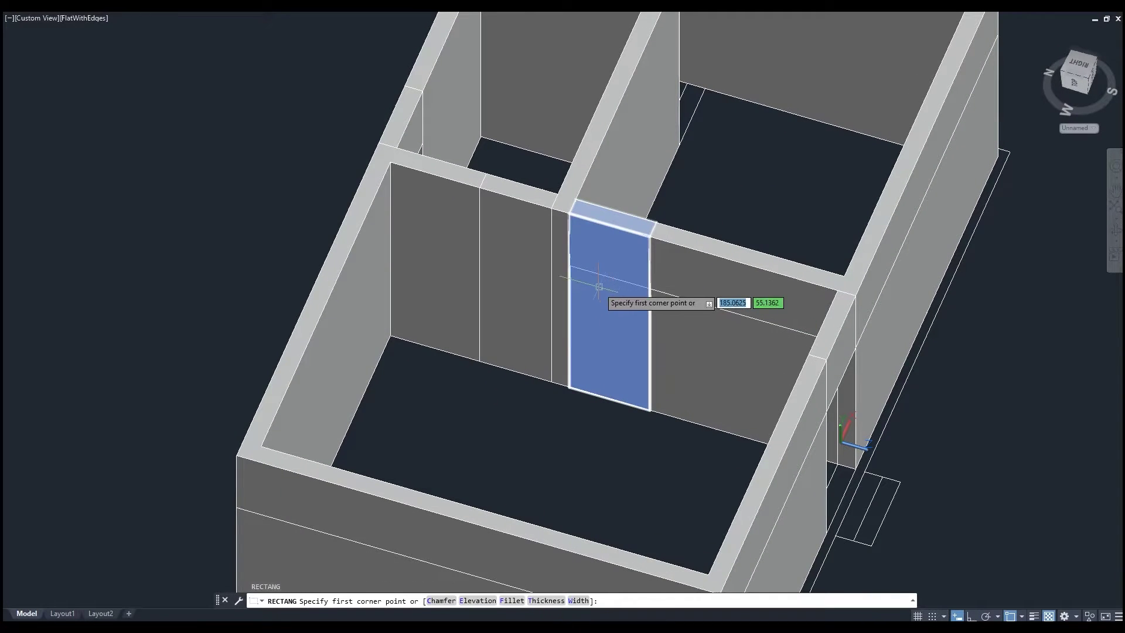
click(568, 265)
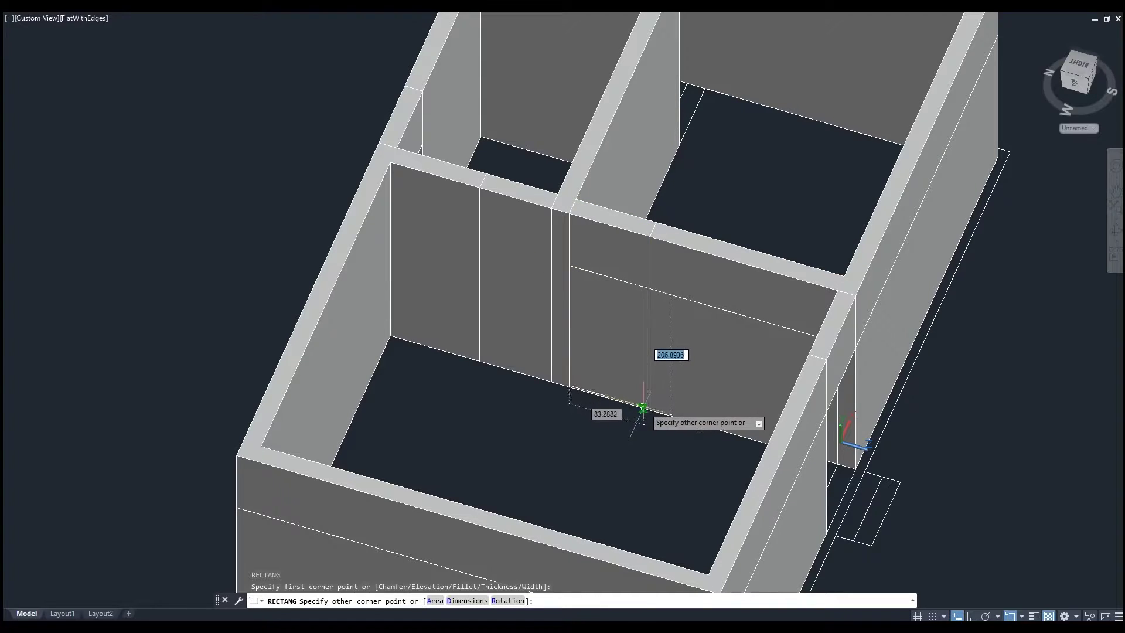
key(Escape)
Presspull the interior door rectangle through the partition wall to cut the first interior opening, and end the command.
shift+middle_drag(632, 422, 626, 439)
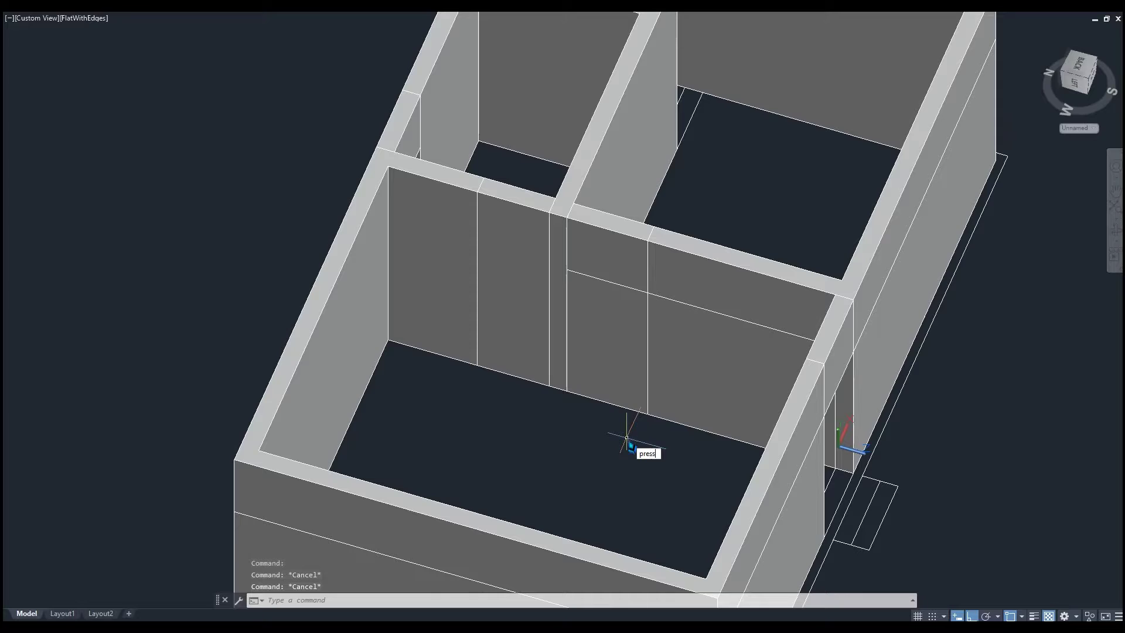
key(Return)
click(619, 362)
click(737, 252)
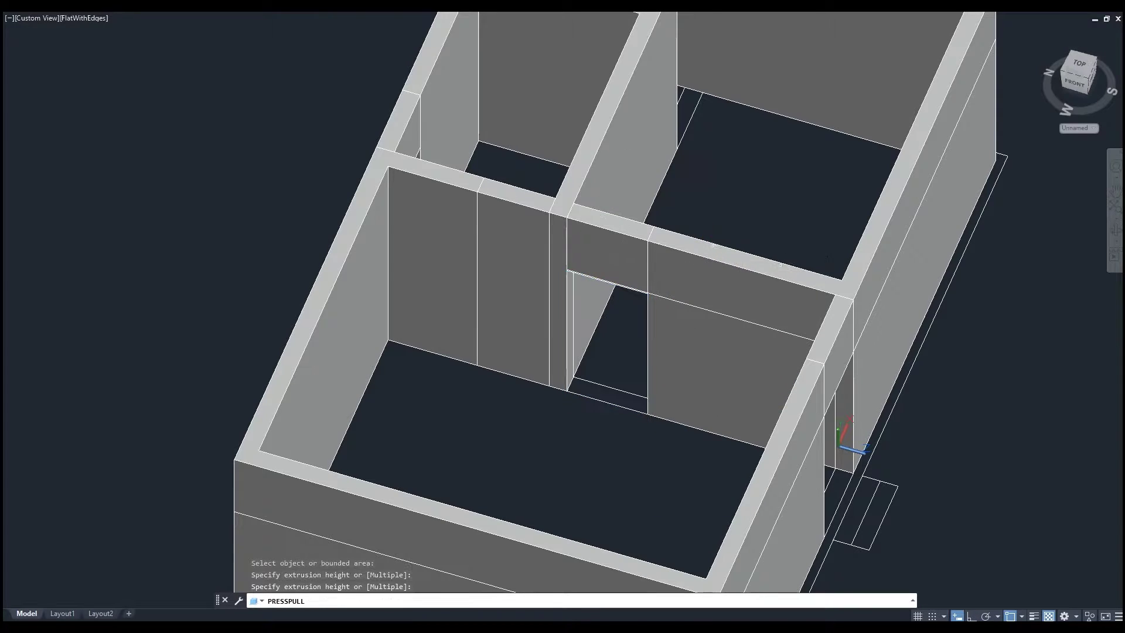
key(Return)
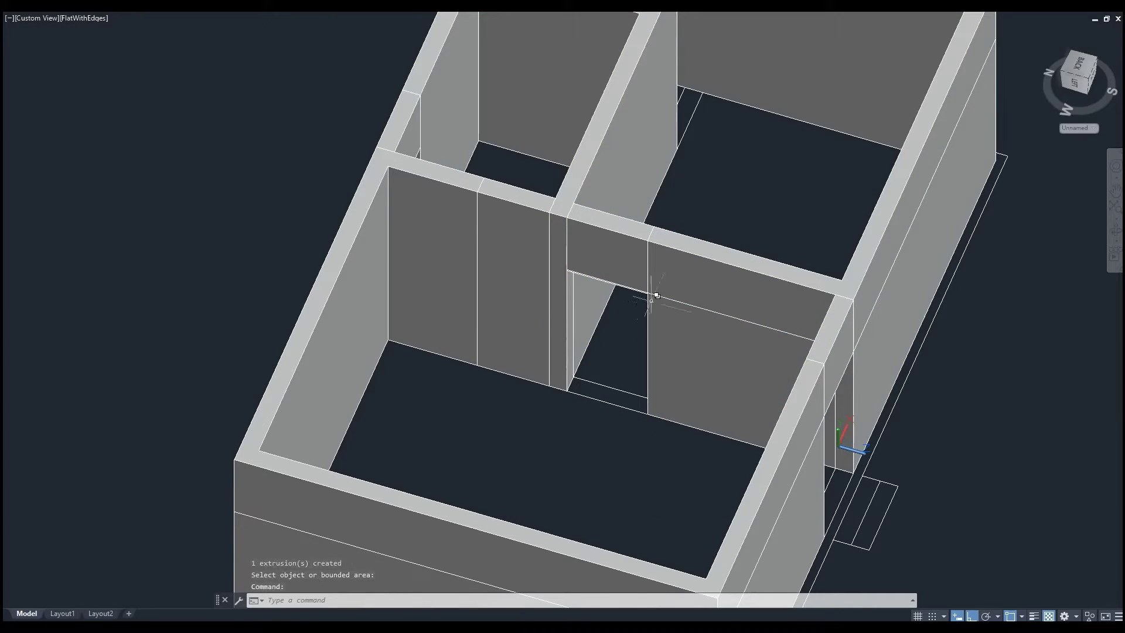
Move the copied height line by its midpoint to the new opening's upper corner so it crosses the neighbouring door infill, and deselect it.
click(656, 296)
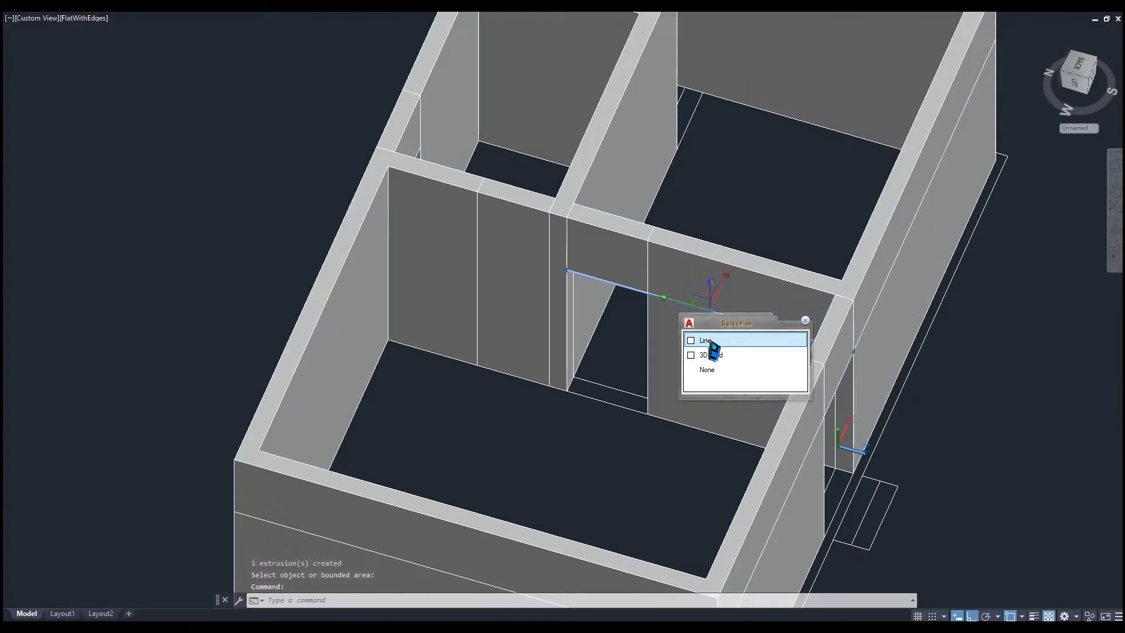
click(708, 341)
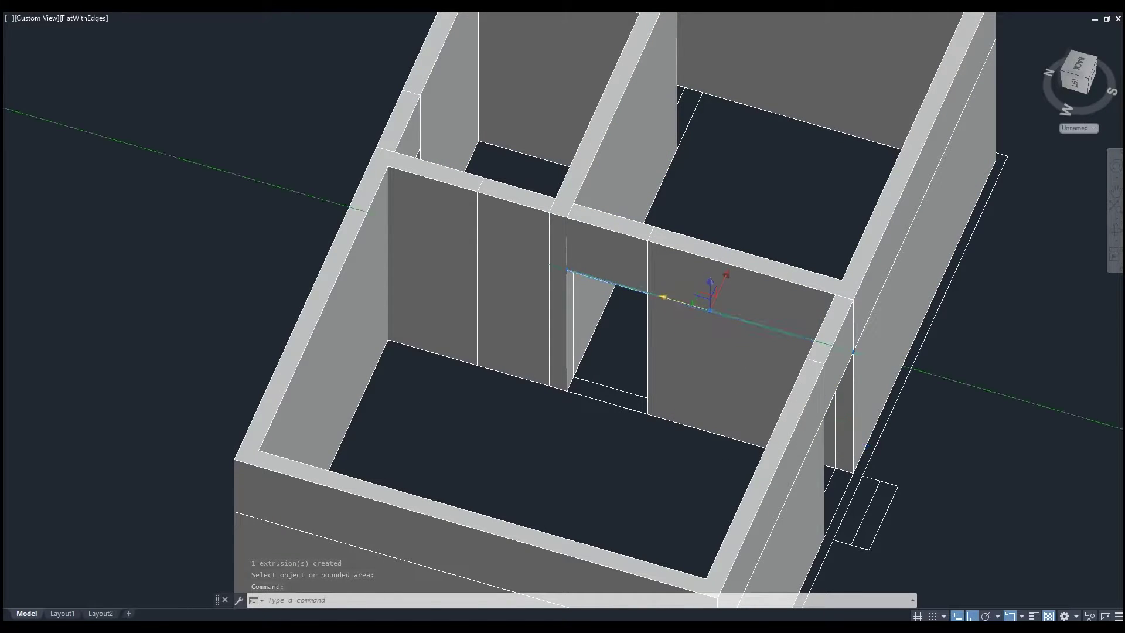
click(710, 311)
click(568, 272)
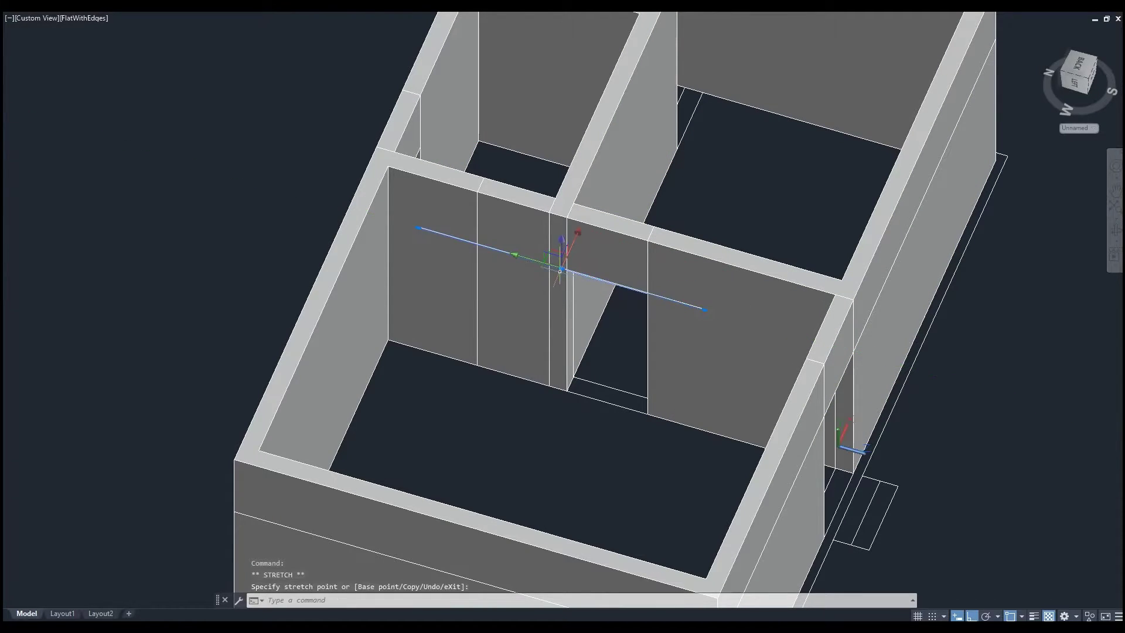
middle_drag(600, 299, 588, 332)
key(Escape)
key(Escape)
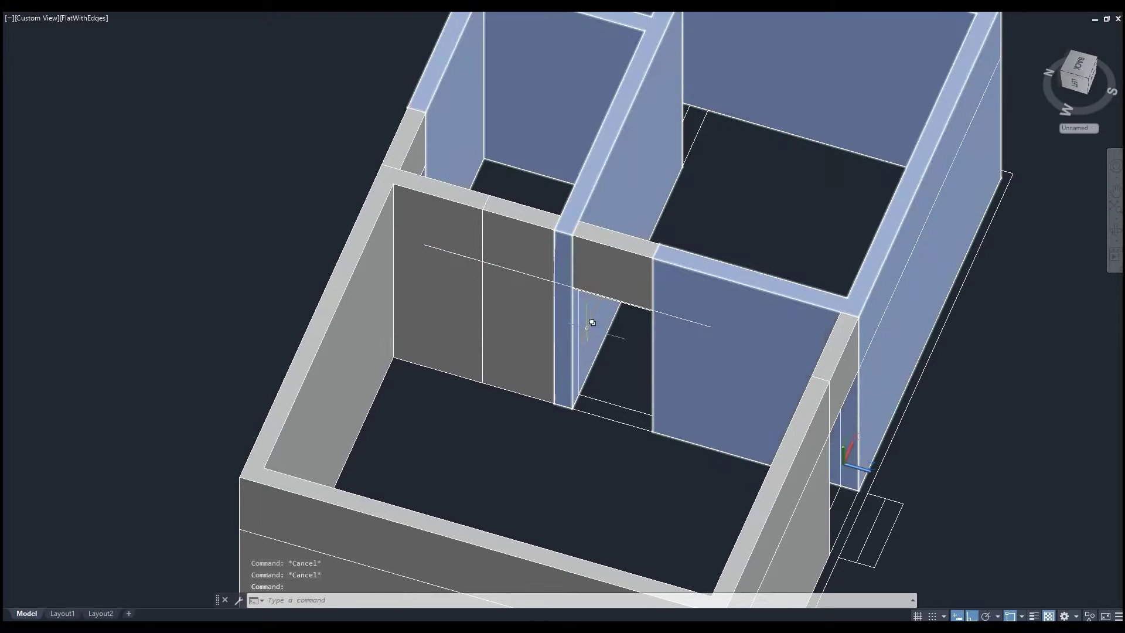
Draw a rectangle on the second interior door infill, from the height line's crossing with its far edge to the opposite lower corner.
text(rec)
key(Return)
click(482, 261)
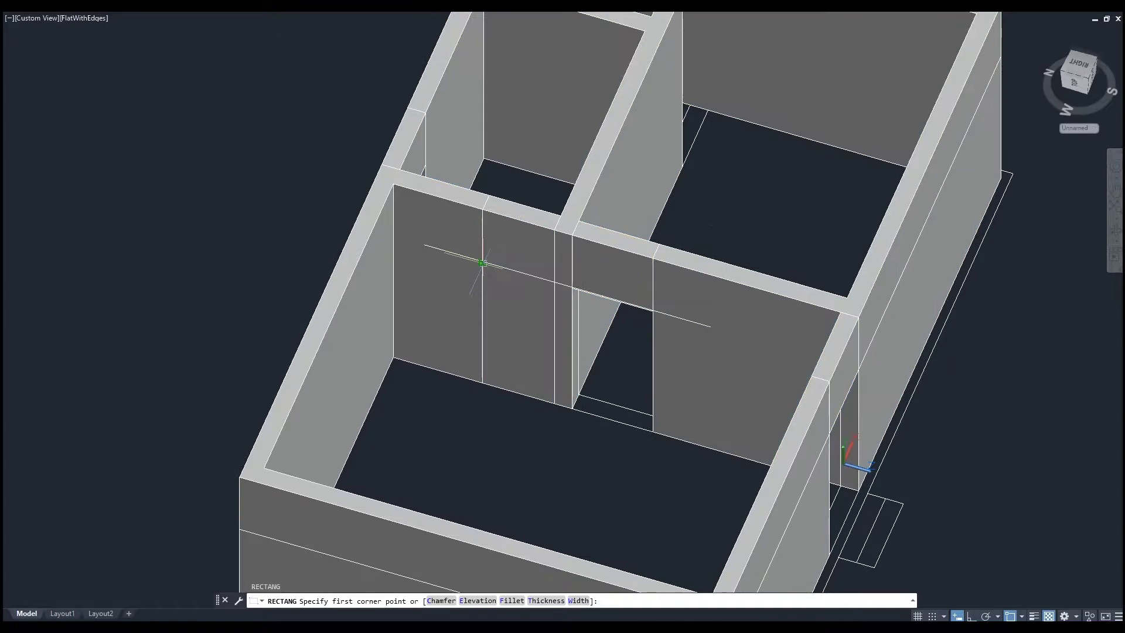
key(Escape)
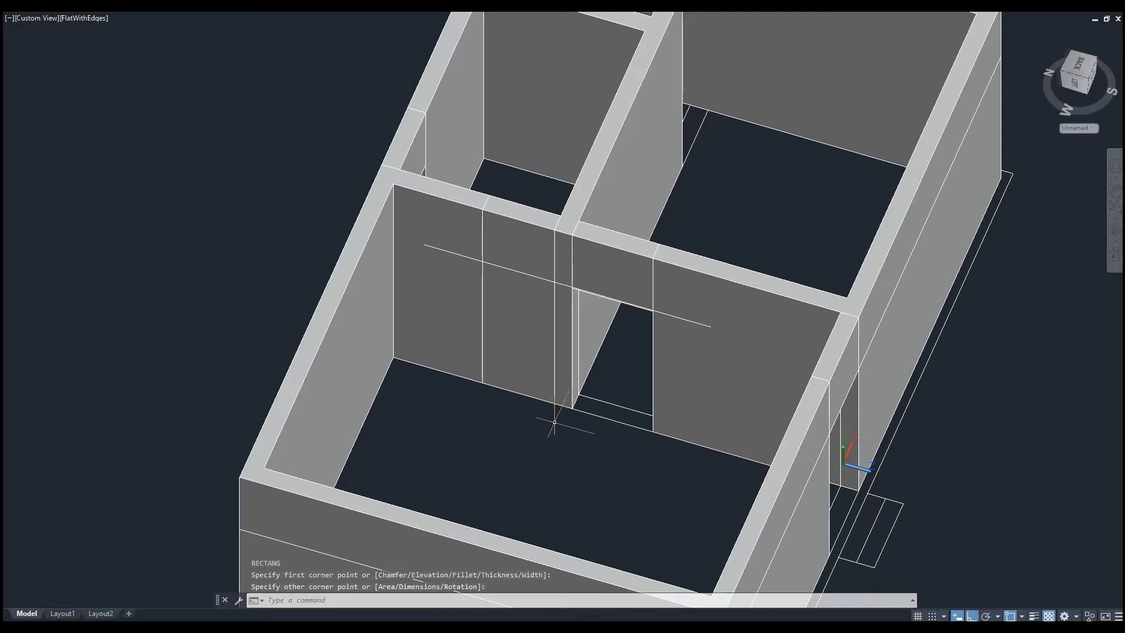
Presspull the second interior door rectangle through the partition wall to cut its opening, and leave the command.
text(pres)
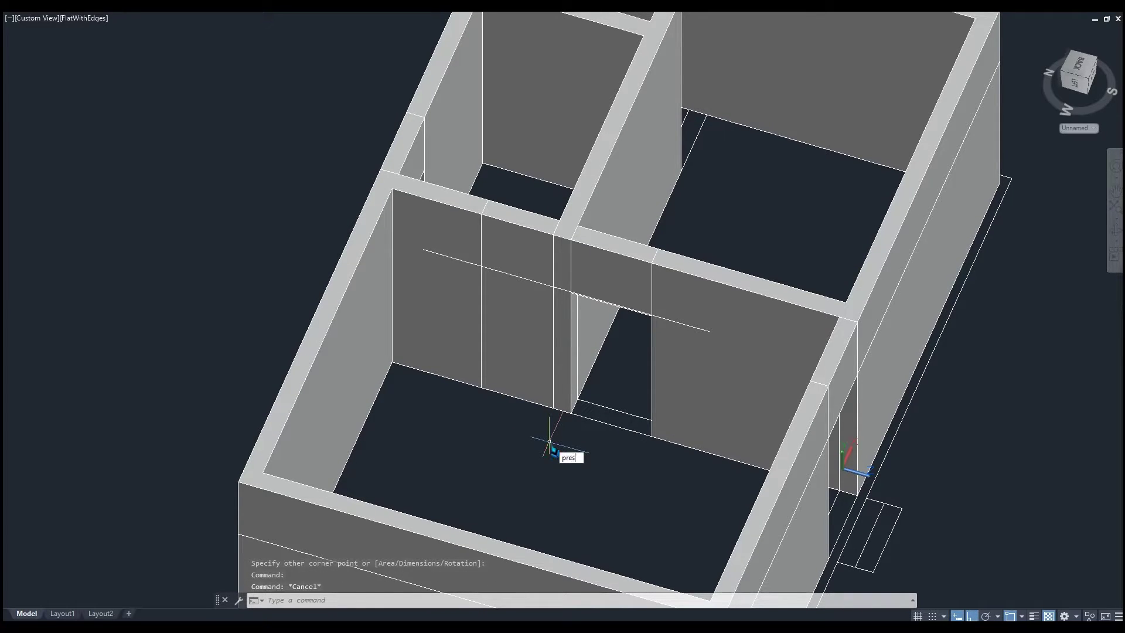
text(spull)
key(Return)
click(517, 338)
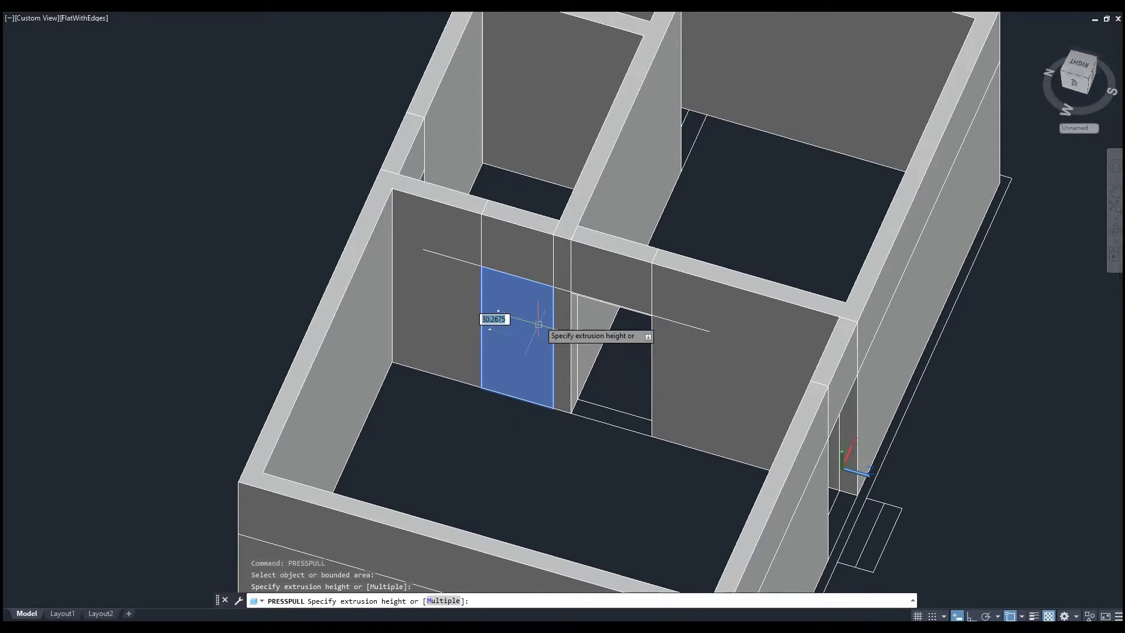
click(557, 251)
scroll(589, 351, down, 4)
shift+middle_drag(568, 389, 449, 374)
shift+middle_drag(733, 375, 771, 351)
key(Return)
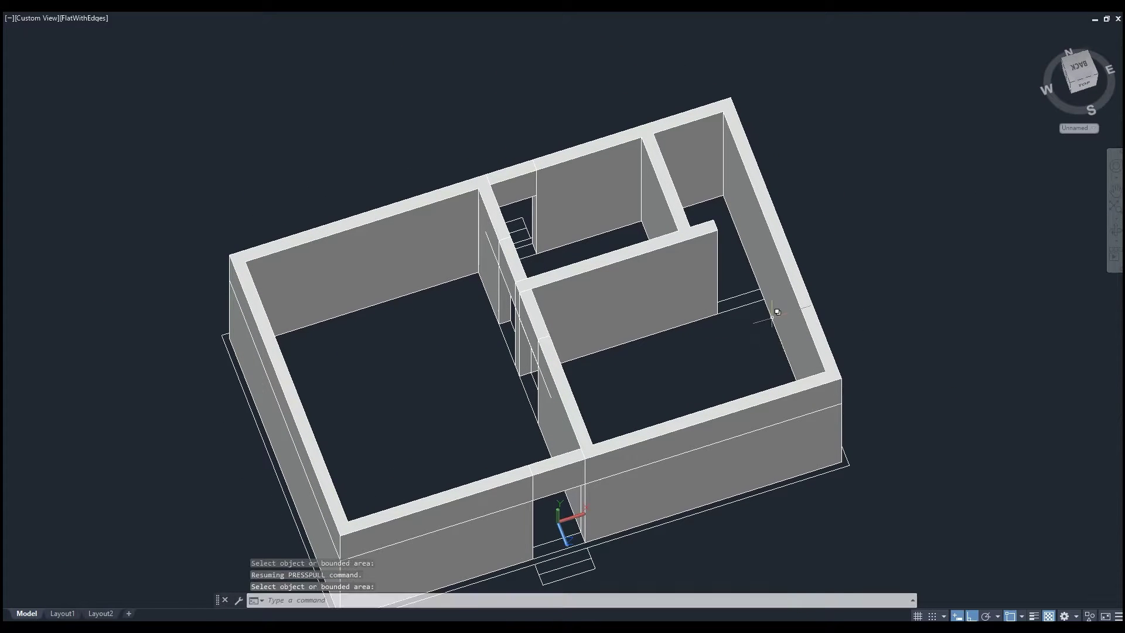
text(press)
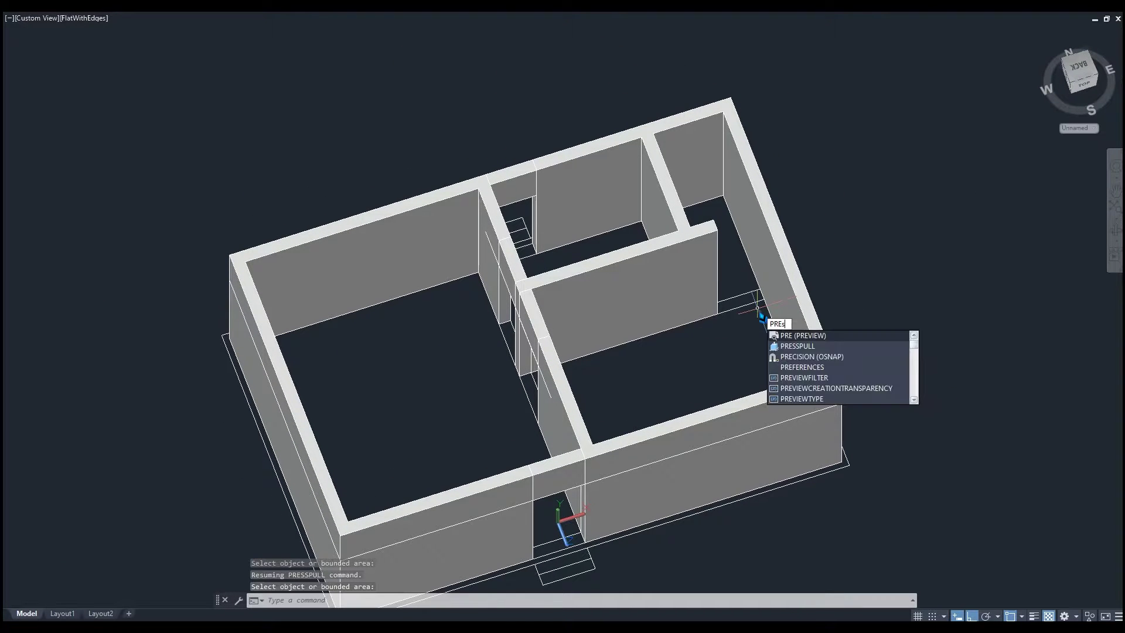
key(Escape)
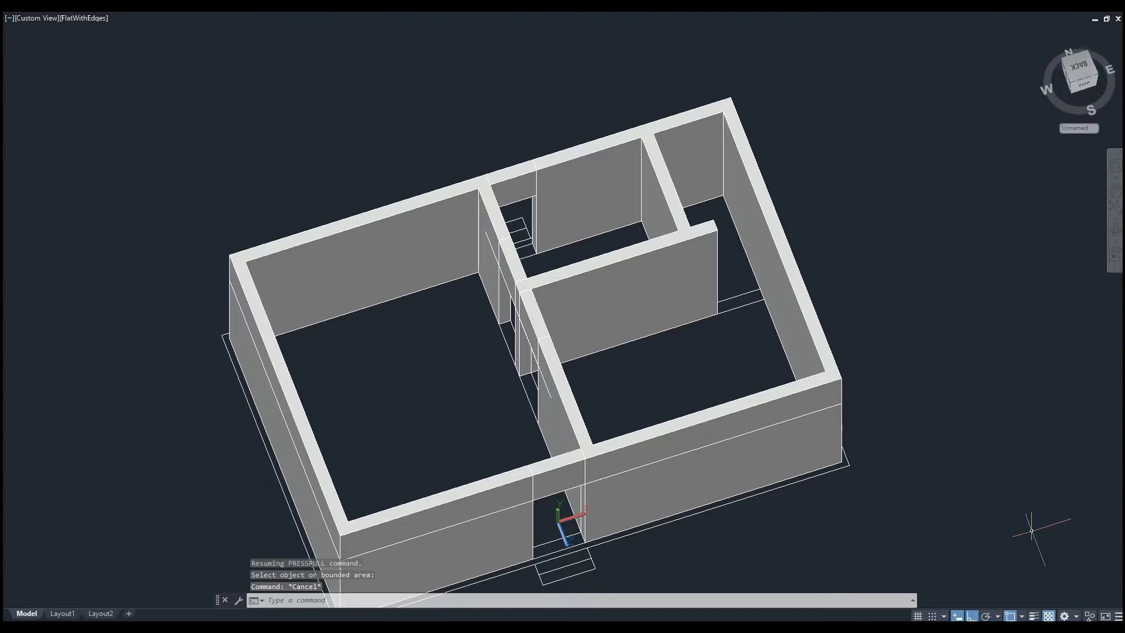
Turn off the clean-screen display to bring back the tool ribbon.
key(ctrl+0)
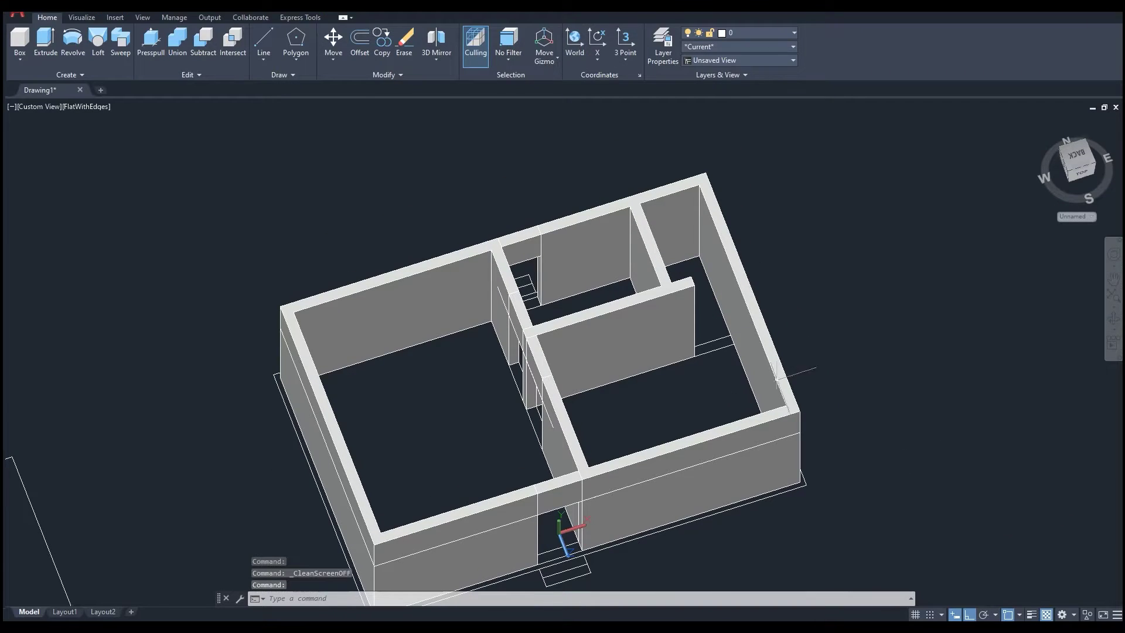
Try to Presspull the floor area of the door gap between the partition's free end and the outer wall.
click(148, 47)
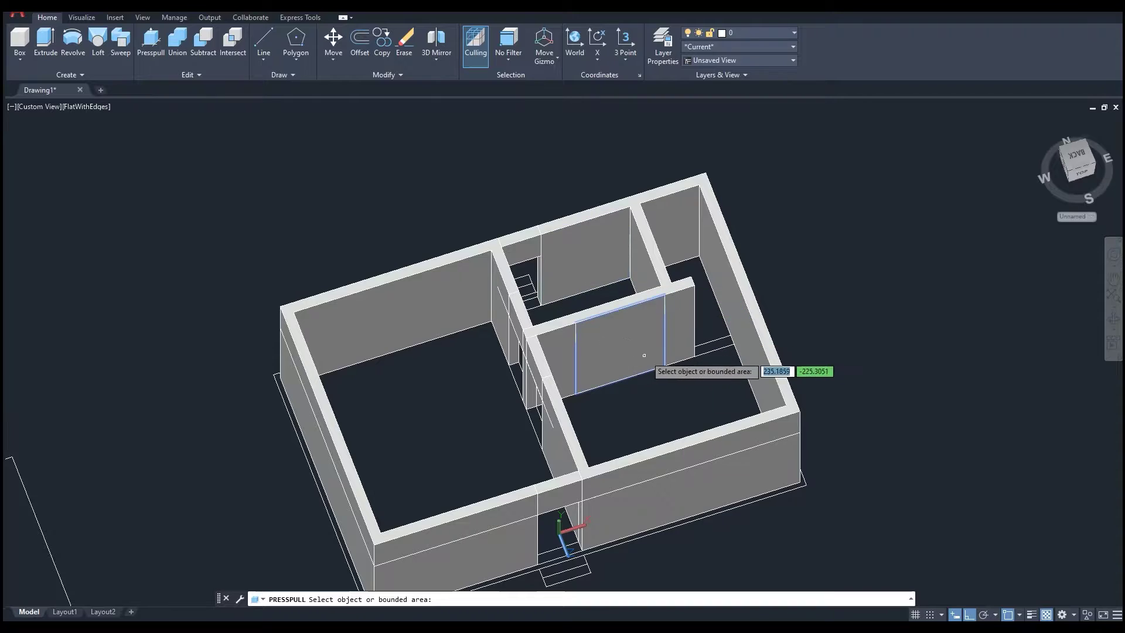
click(714, 345)
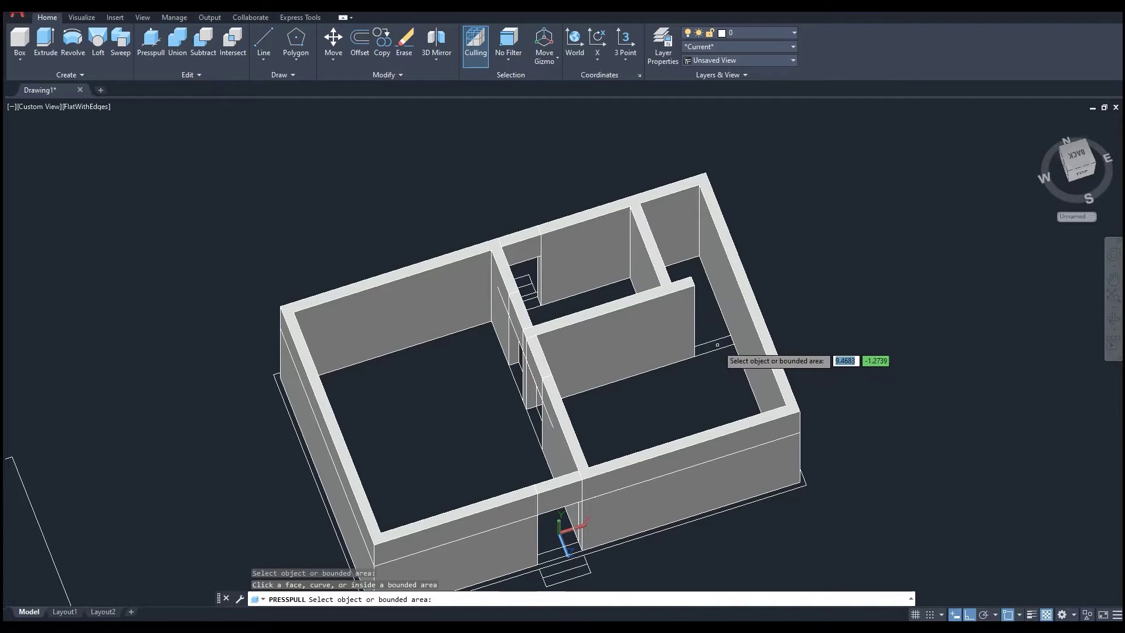
shift+middle_drag(719, 348, 761, 419)
scroll(719, 405, up, 3)
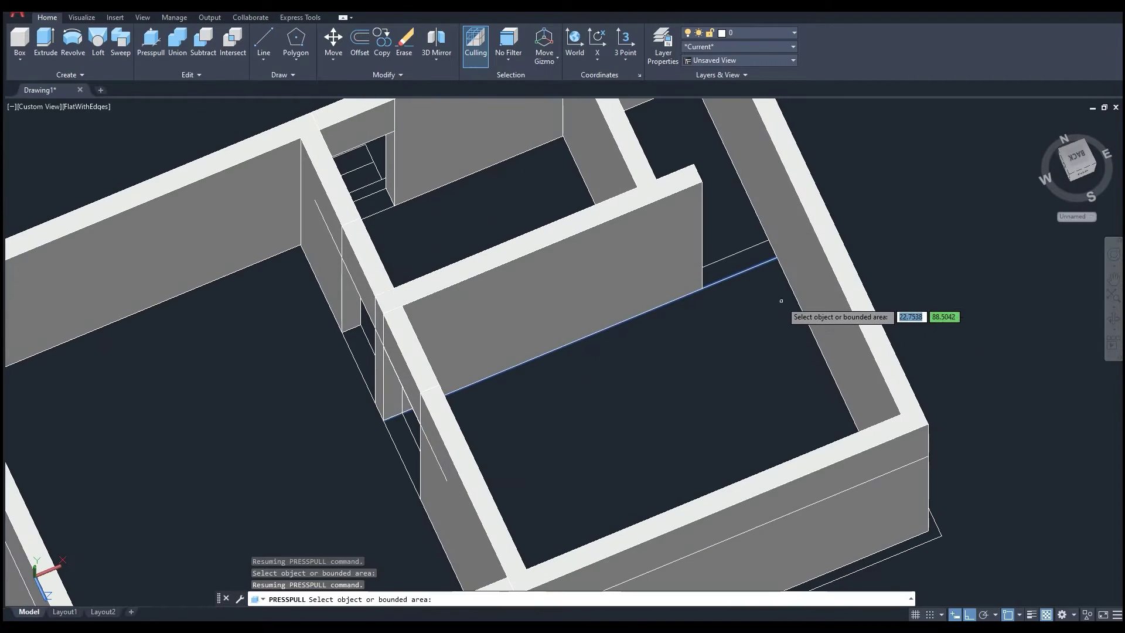
click(751, 260)
key(Return)
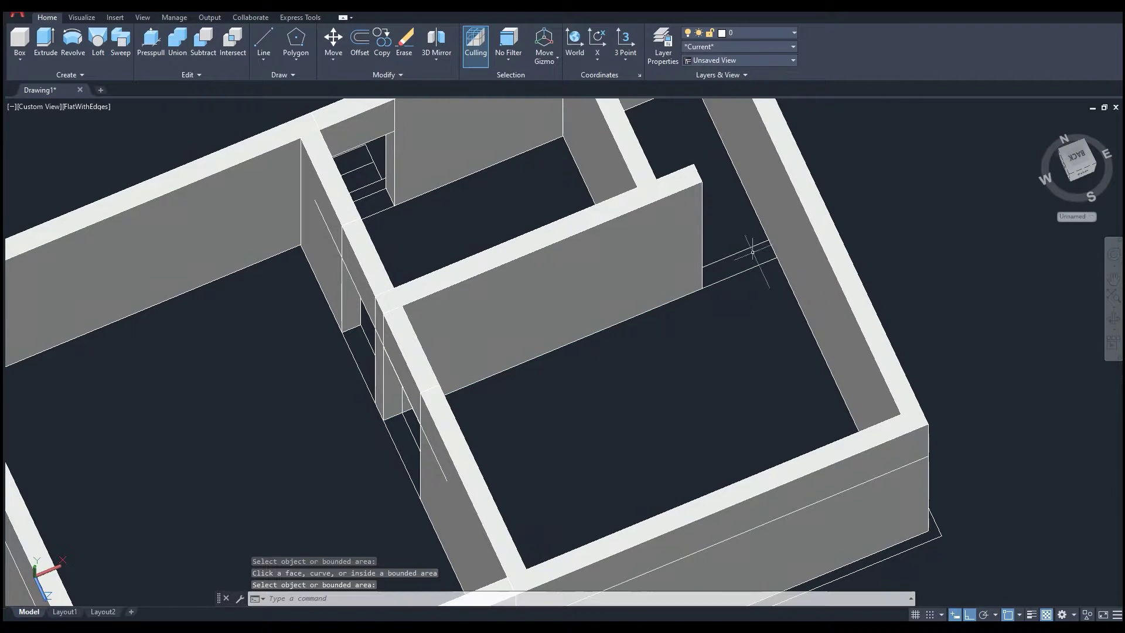
click(754, 263)
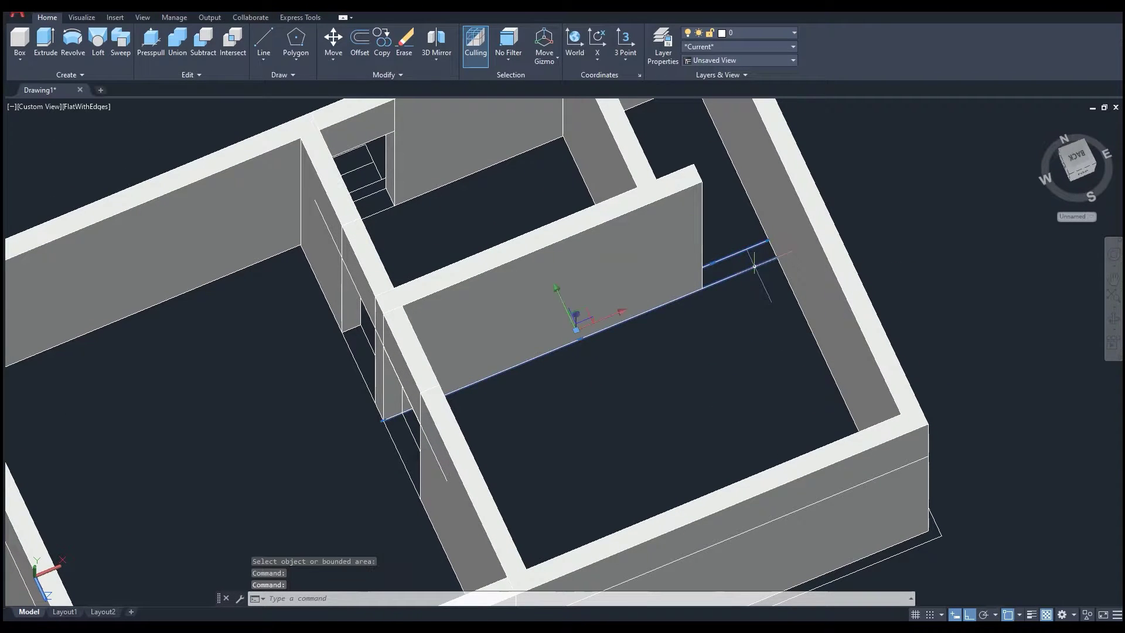
mouse_move(761, 306)
shift+middle_down()
mouse_move(703, 314)
mouse_move(627, 296)
mouse_move(657, 345)
mouse_move(718, 349)
mouse_move(733, 326)
mouse_move(692, 314)
mouse_move(770, 311)
mouse_move(707, 241)
mouse_move(712, 290)
shift+middle_up()
key(Escape)
Presspull the partition's free end face across the door gap to the outer wall, and leave the command.
click(151, 39)
click(698, 326)
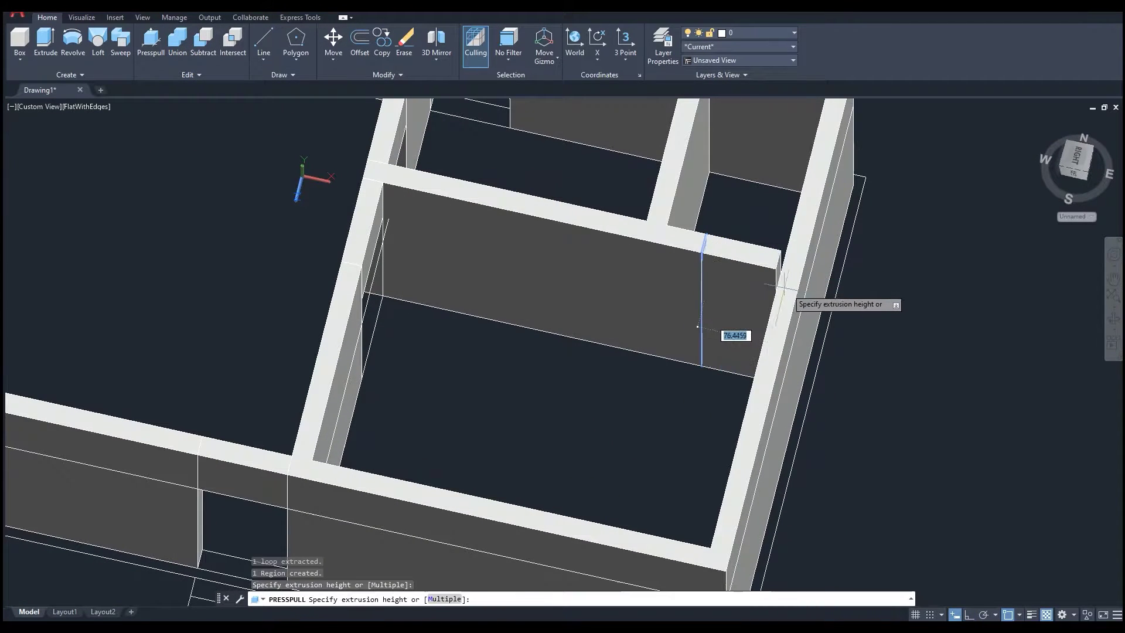
click(797, 292)
key(Escape)
key(Escape)
Copy the line along the partition's base straight up by 210 units, and end the command.
shift+middle_drag(741, 325, 806, 358)
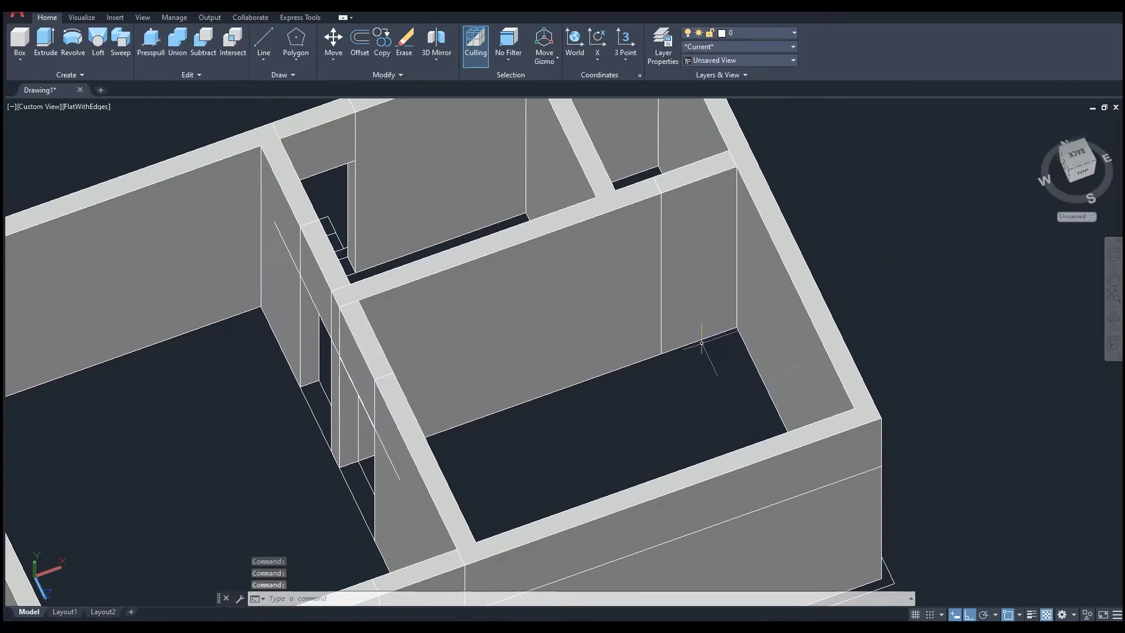
click(699, 339)
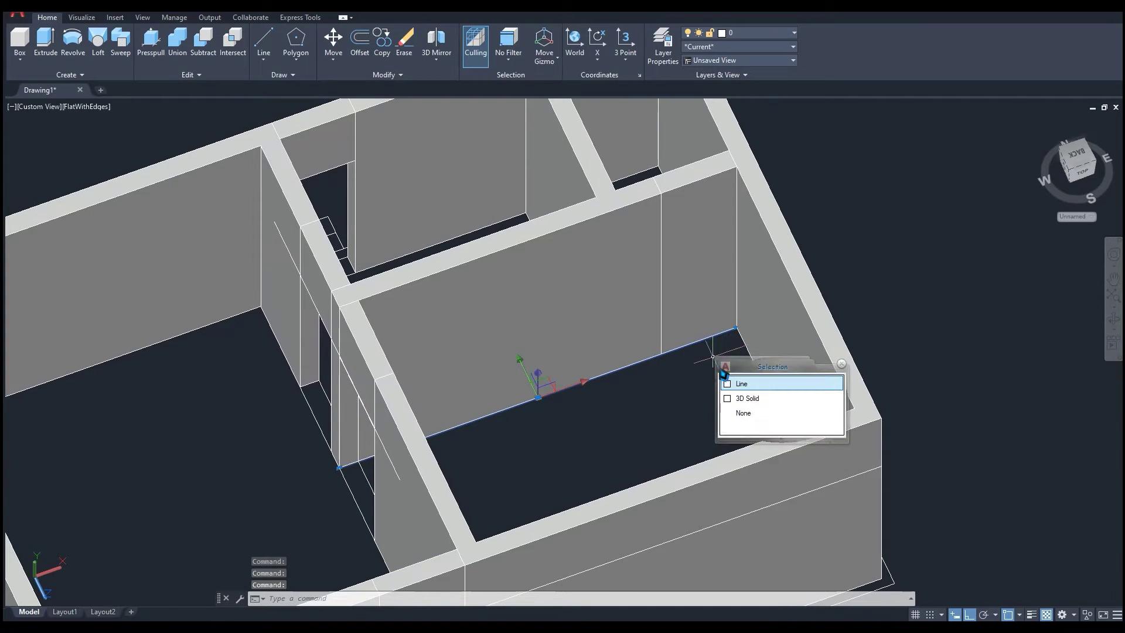
click(755, 383)
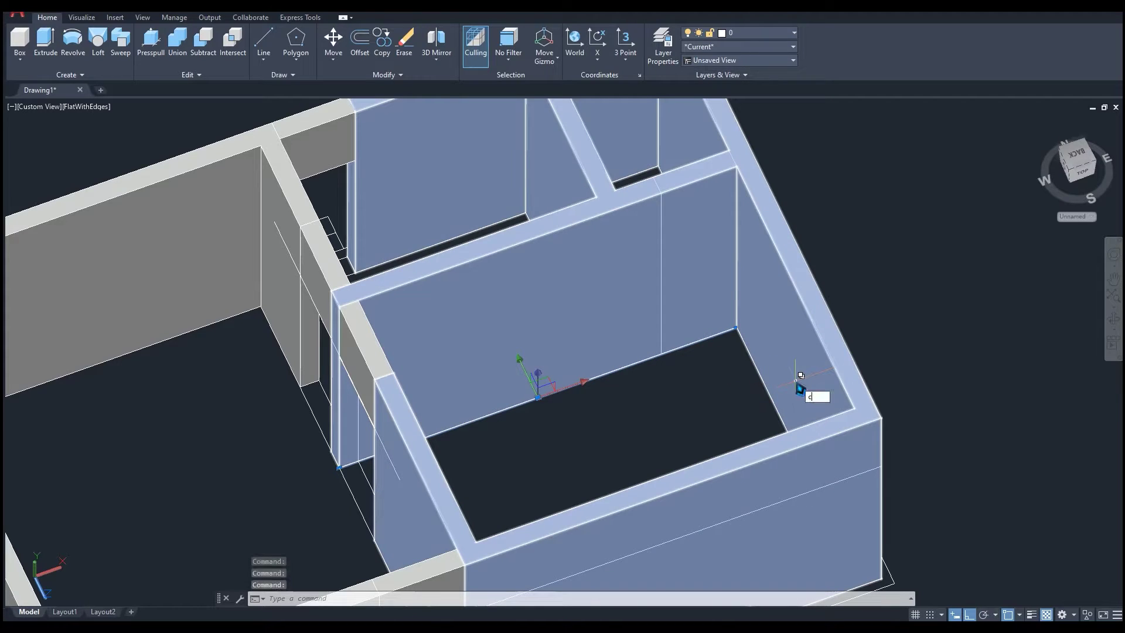
text(o)
key(Return)
click(905, 338)
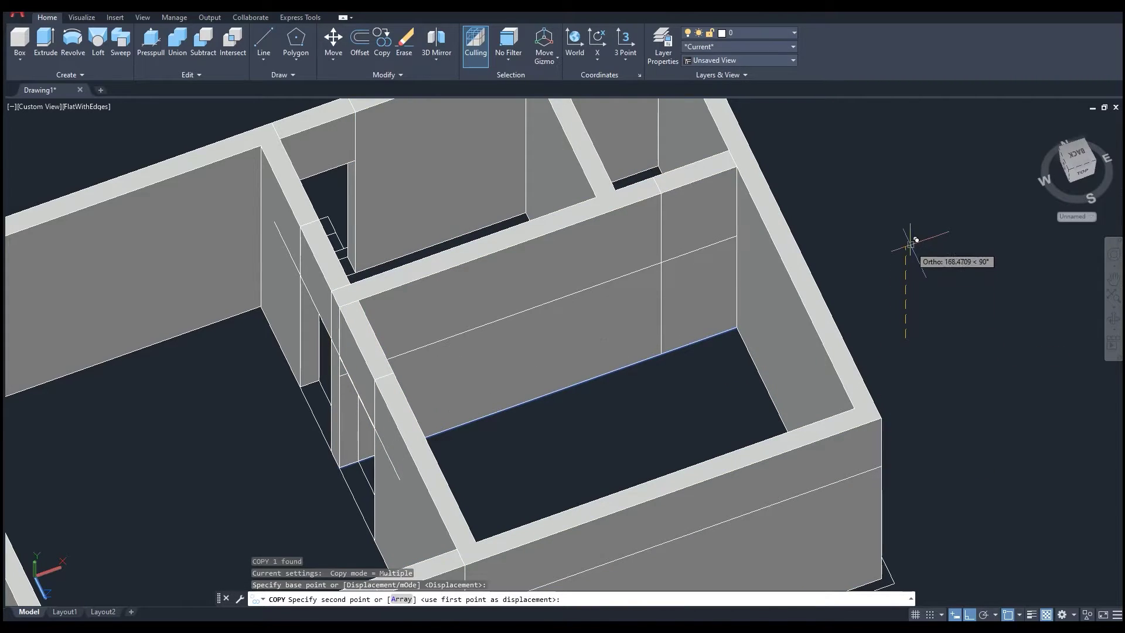
key(Return)
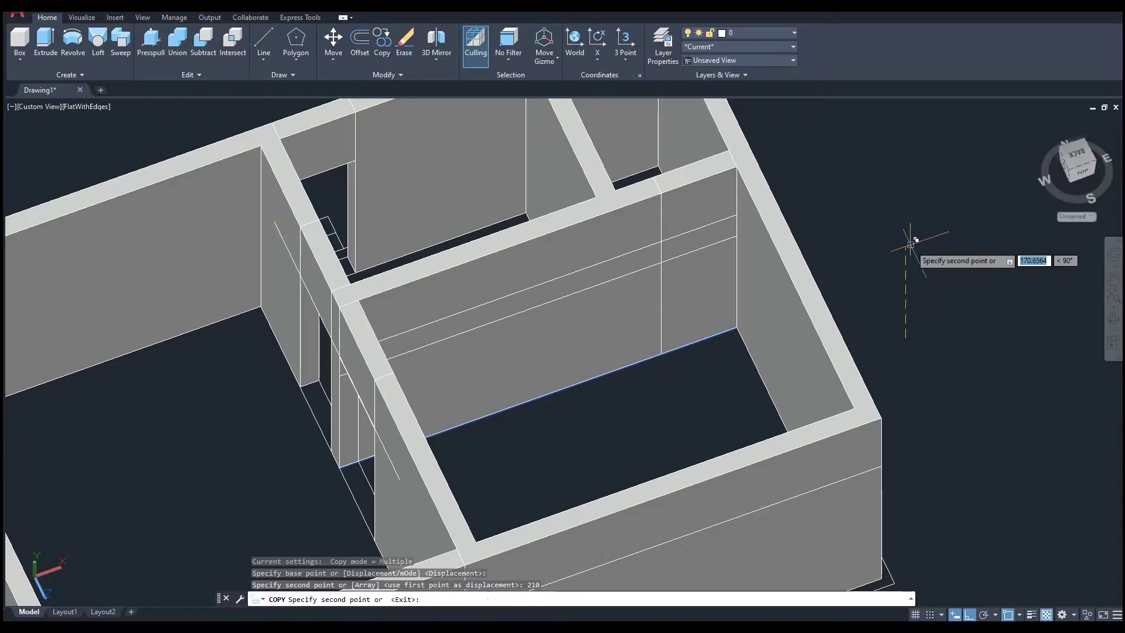
key(Escape)
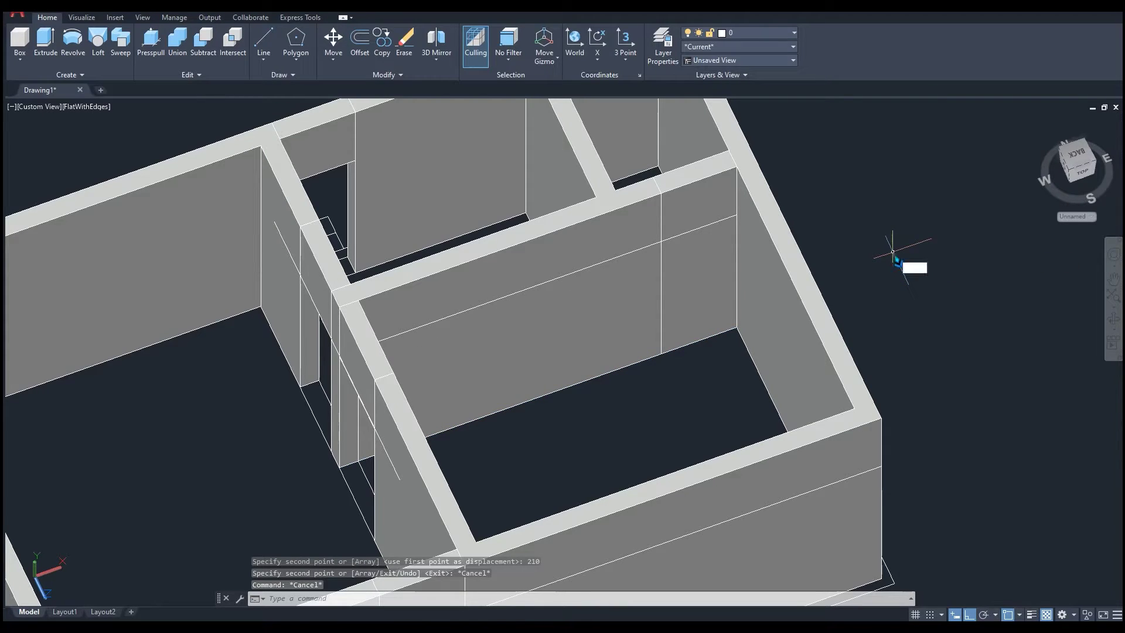
Presspull the infill area below the copied height line through the partition to cut the bedroom's far door opening.
text(pull)
key(Return)
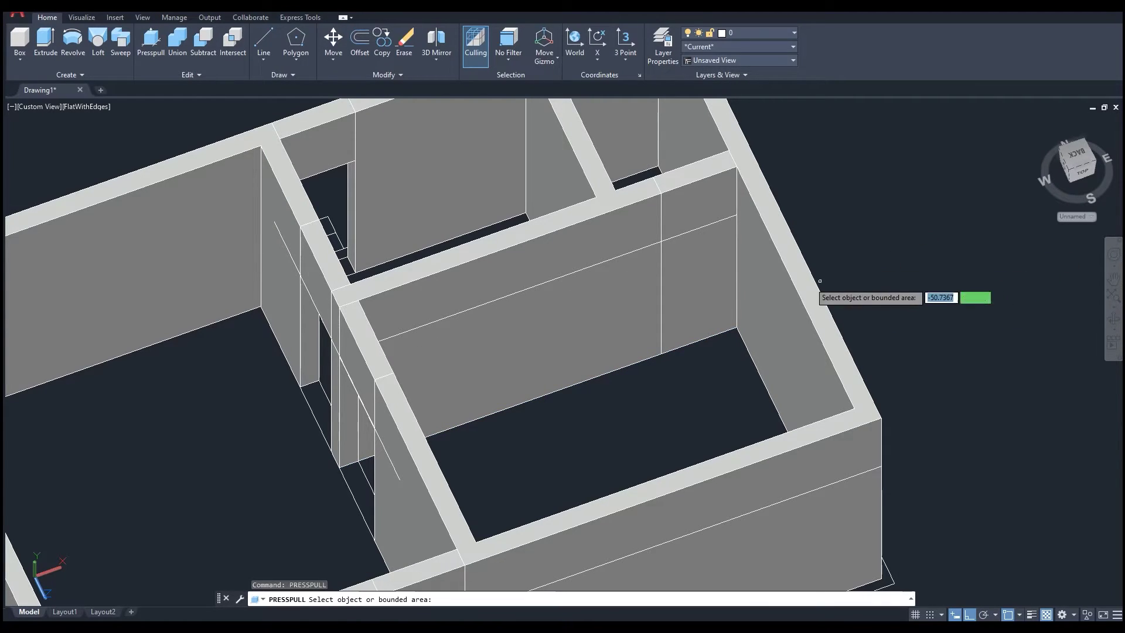
click(716, 275)
click(693, 176)
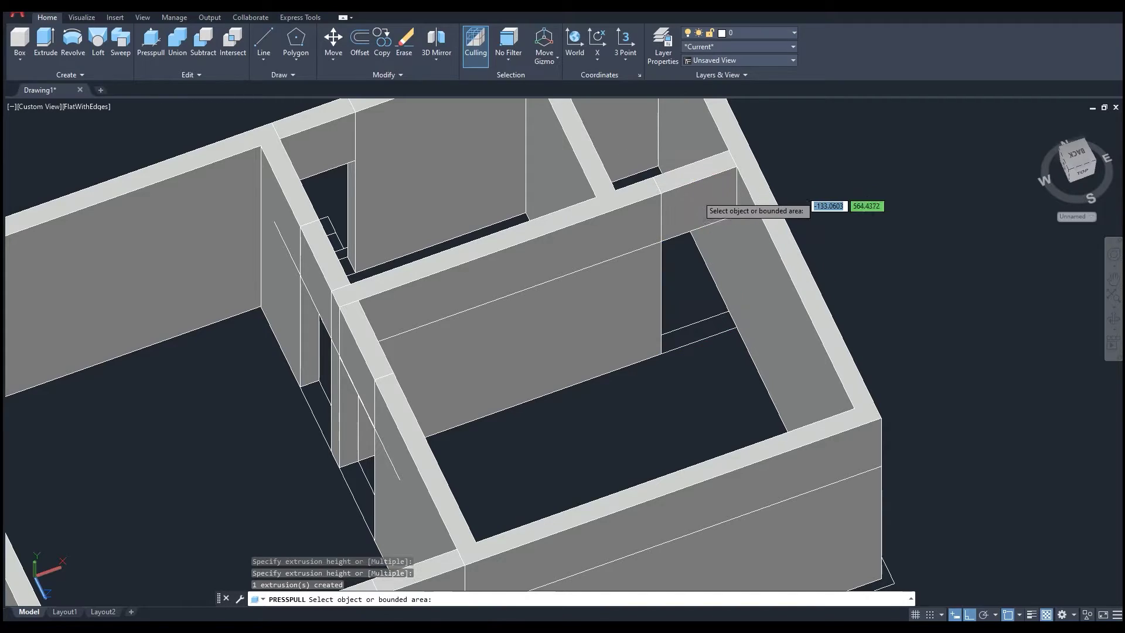
key(Return)
Check the window sizes in the index table of the reference drawing in Photos, and return to AutoCAD.
shift+middle_drag(734, 299, 621, 375)
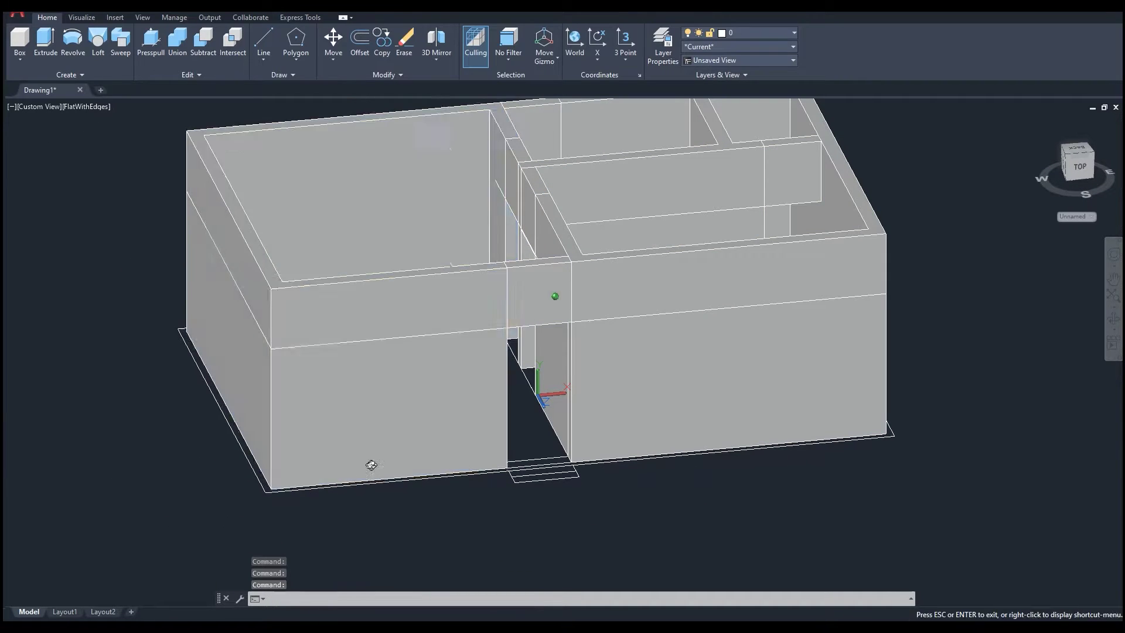
scroll(375, 468, up, 3)
middle_drag(384, 494, 409, 460)
key(Escape)
key(Escape)
middle_drag(381, 530, 400, 504)
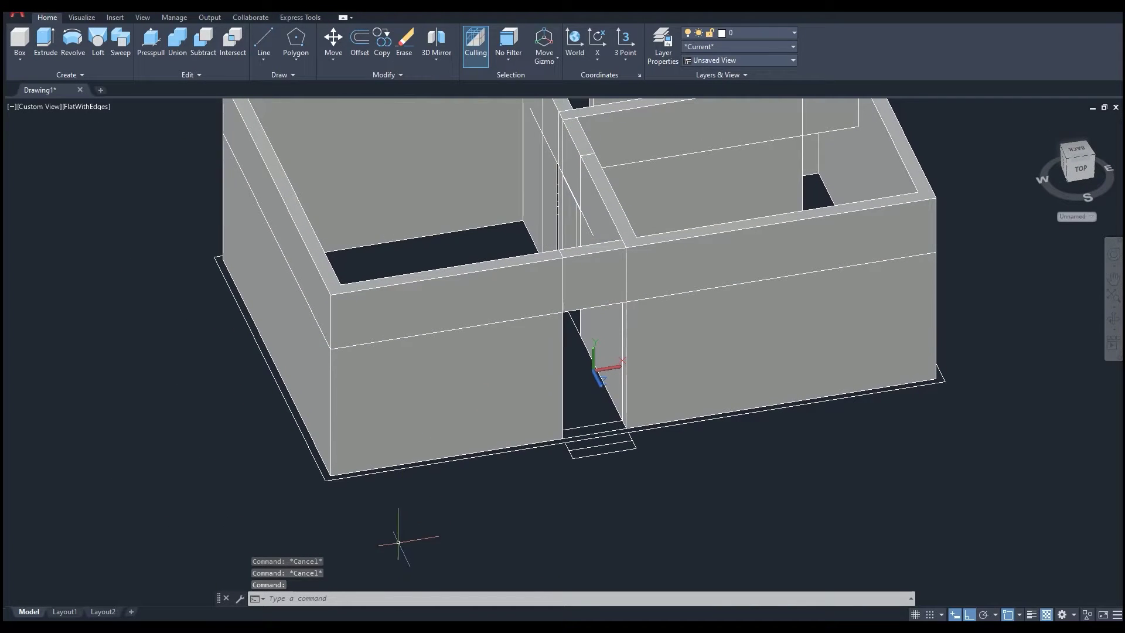
click(528, 318)
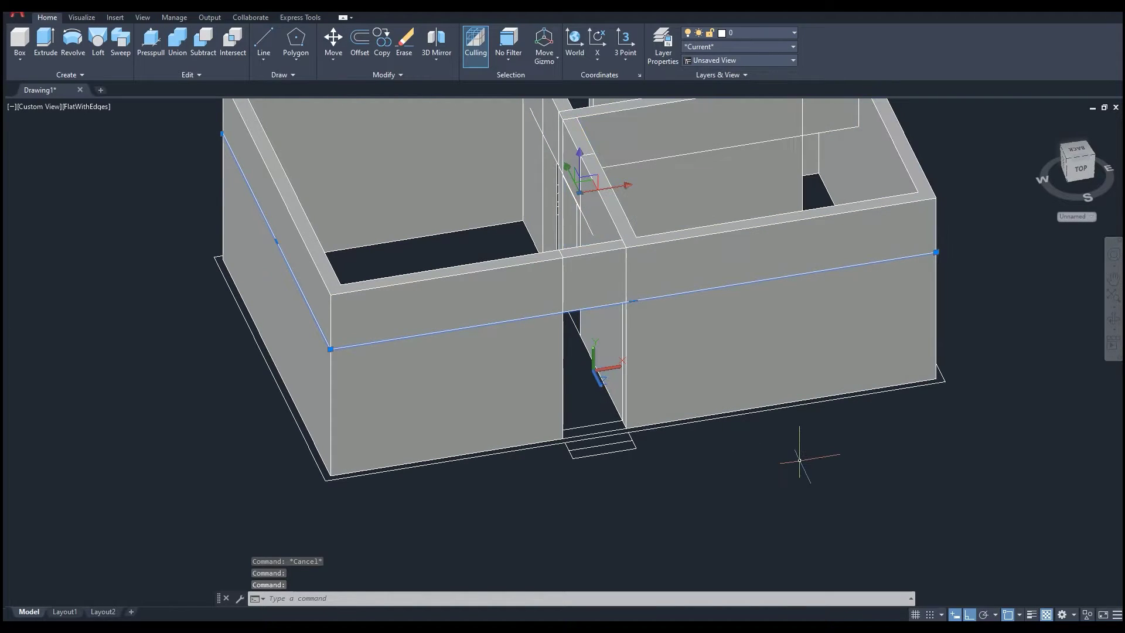
key(Return)
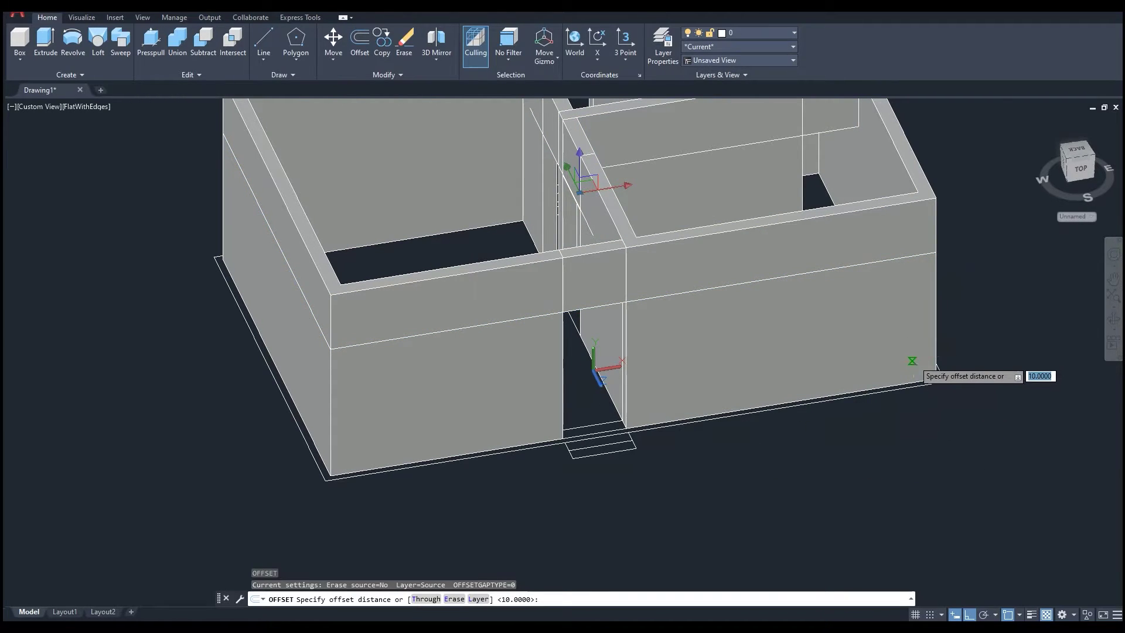
key(alt+Tab)
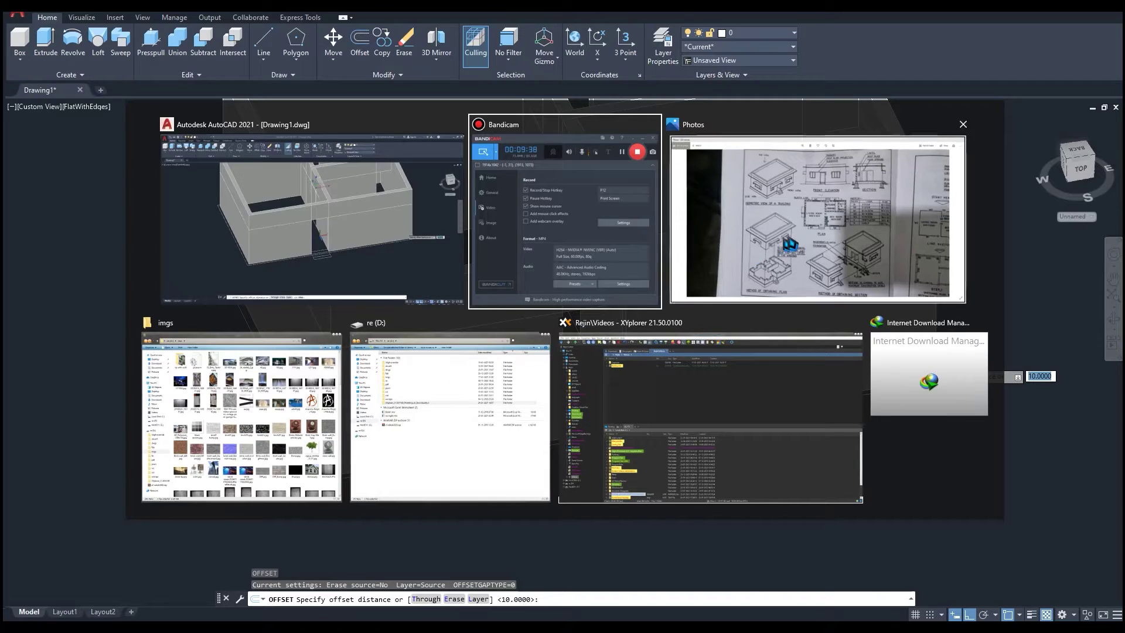
click(791, 252)
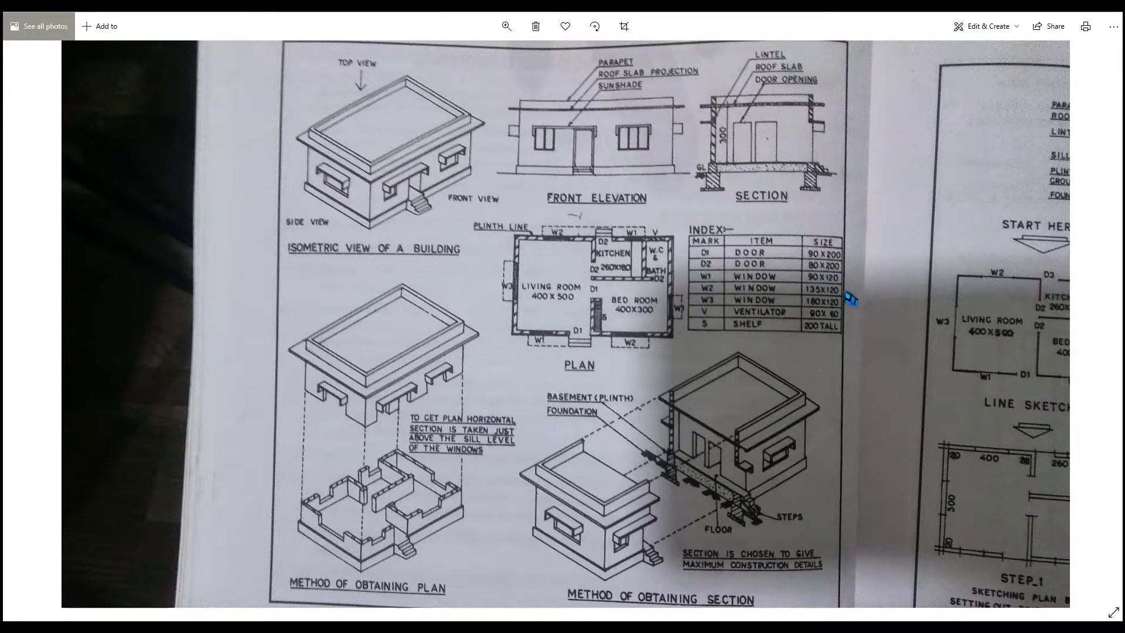
key(alt+Tab)
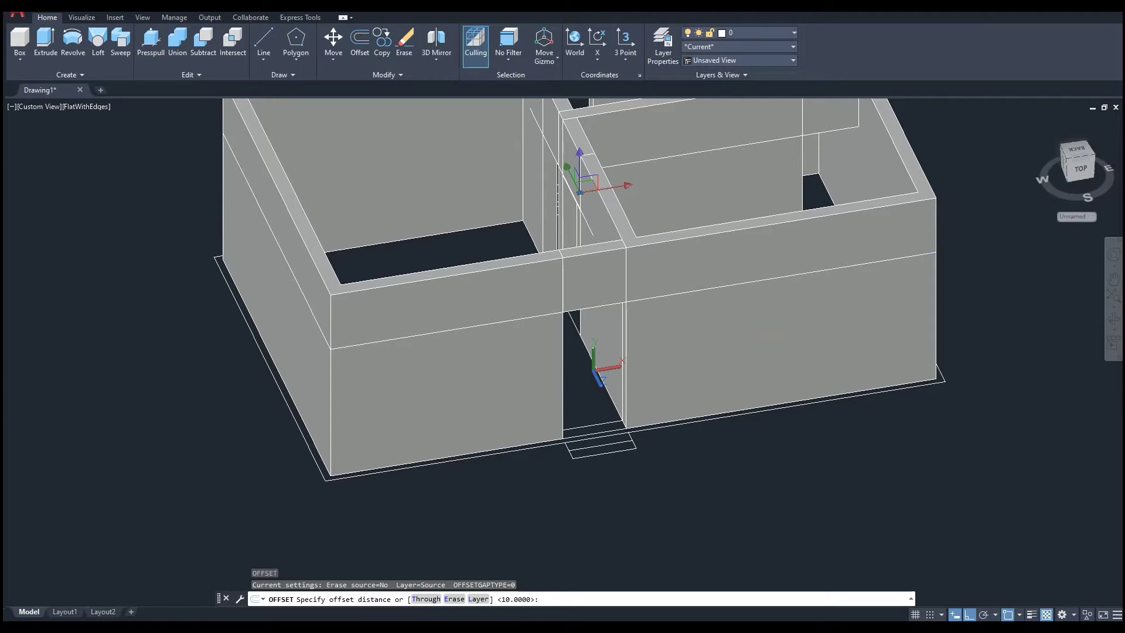
Try to offset the exterior height outline by 120 units.
text(120)
key(Return)
click(717, 287)
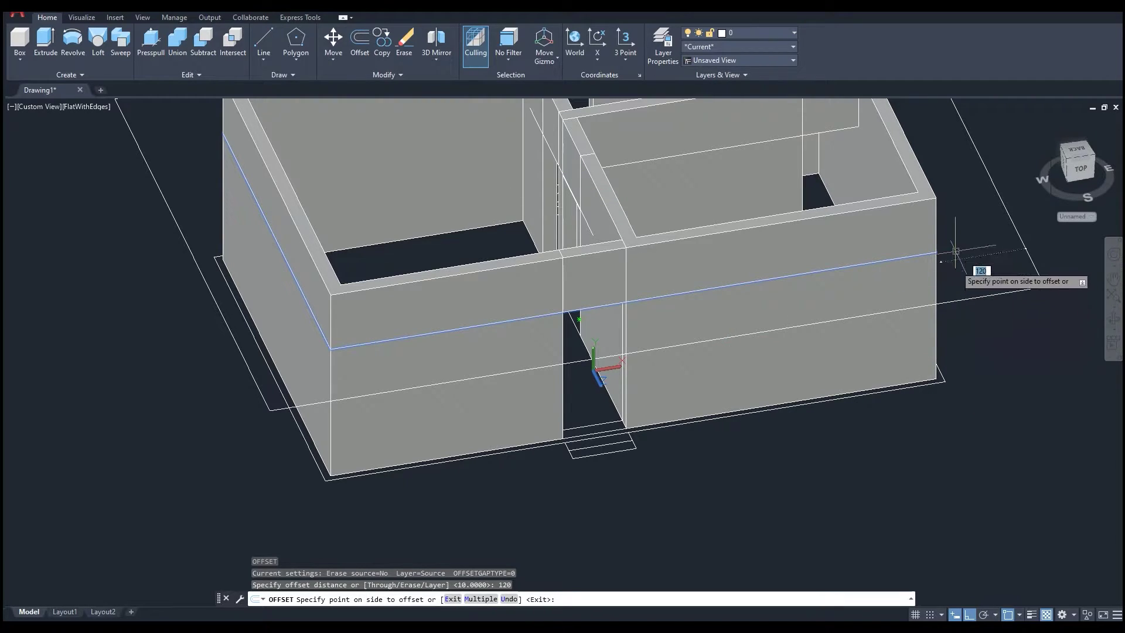
key(Escape)
Copy the exterior height outline straight down by 120 units to mark the window sill level, and end the command.
shift+middle_drag(911, 289, 586, 246)
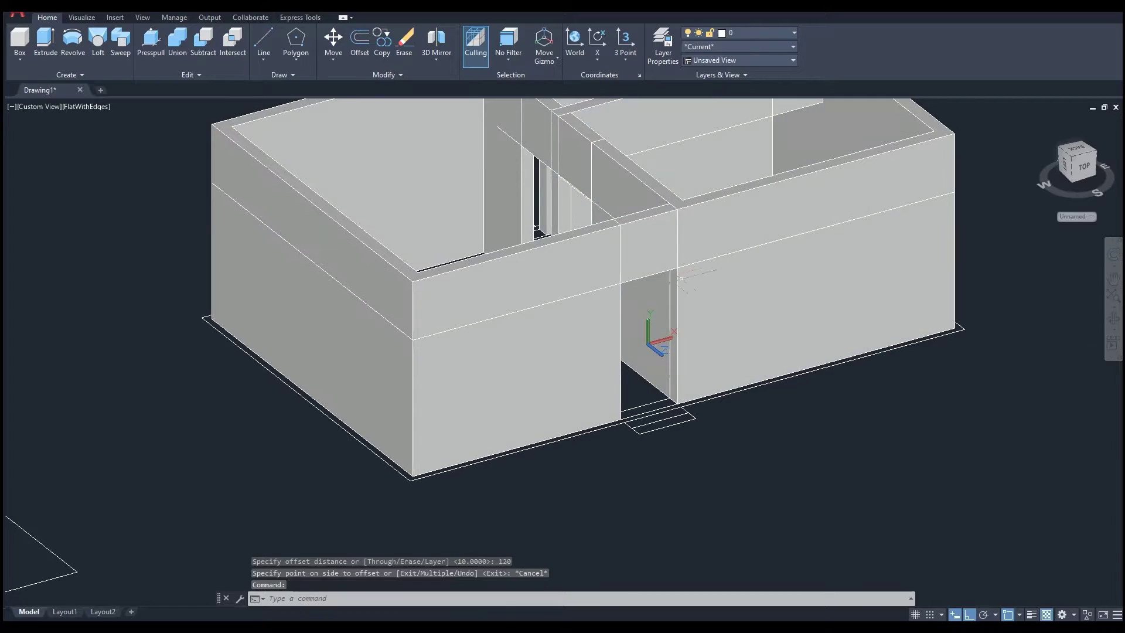
click(567, 297)
click(609, 343)
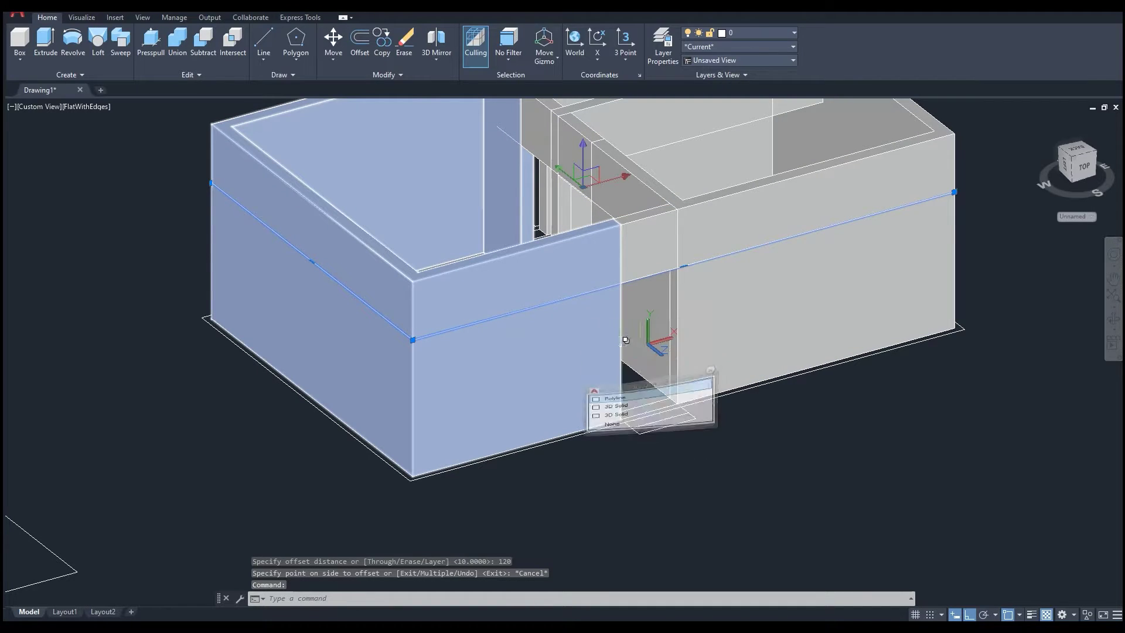
middle_drag(624, 335, 613, 336)
text(co)
key(Return)
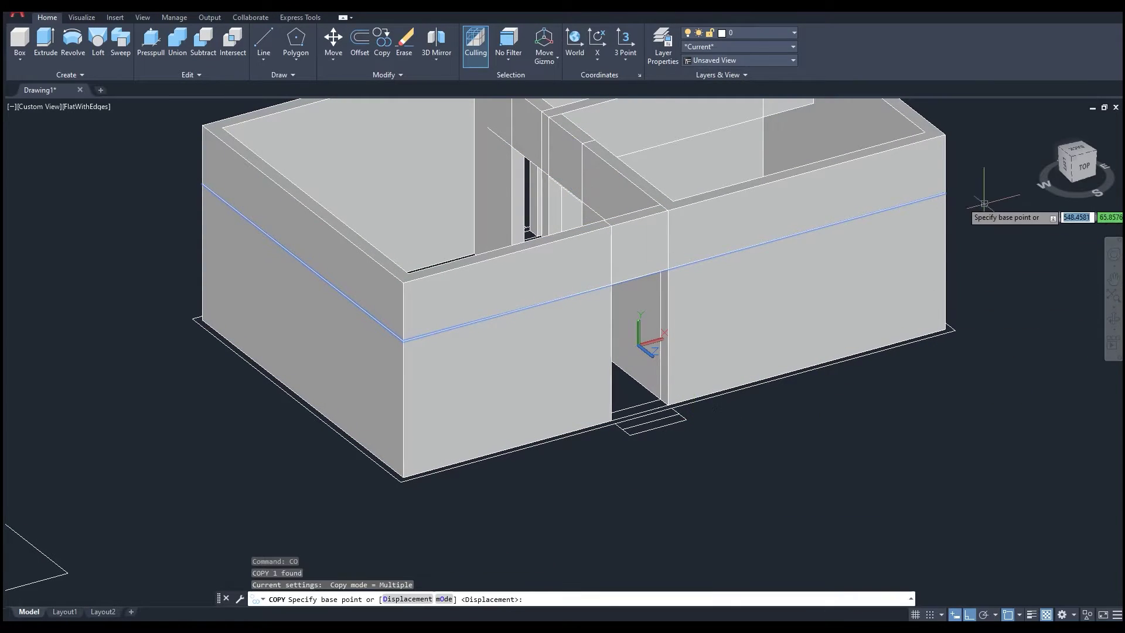
click(984, 195)
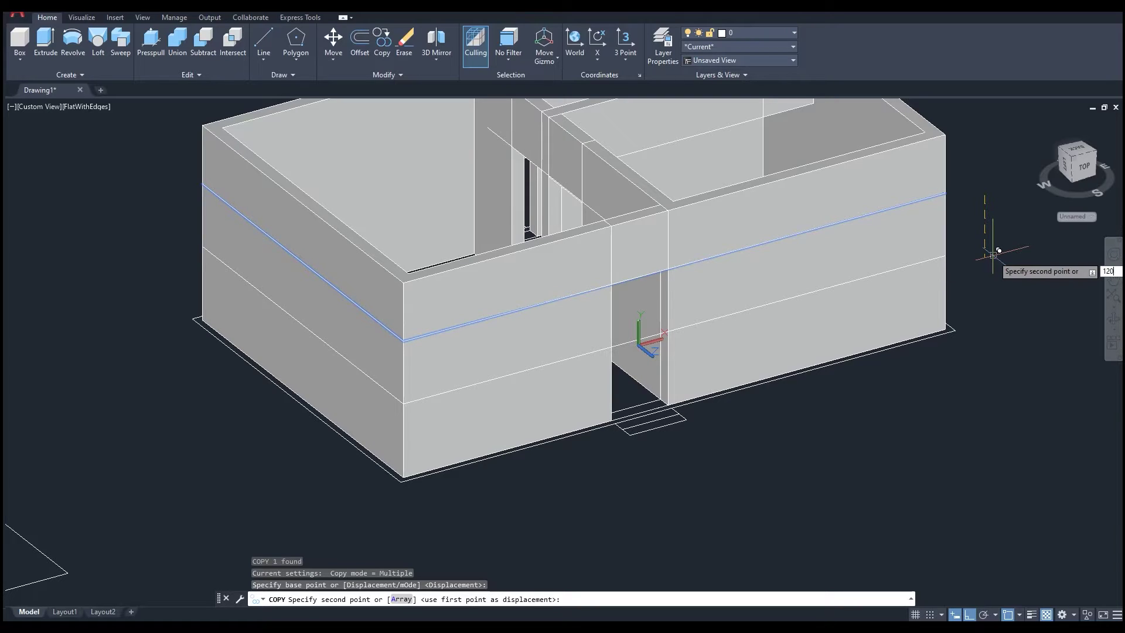
key(Return)
key(Escape)
Switch the visual style to 2D Wireframe.
middle_drag(767, 408, 788, 420)
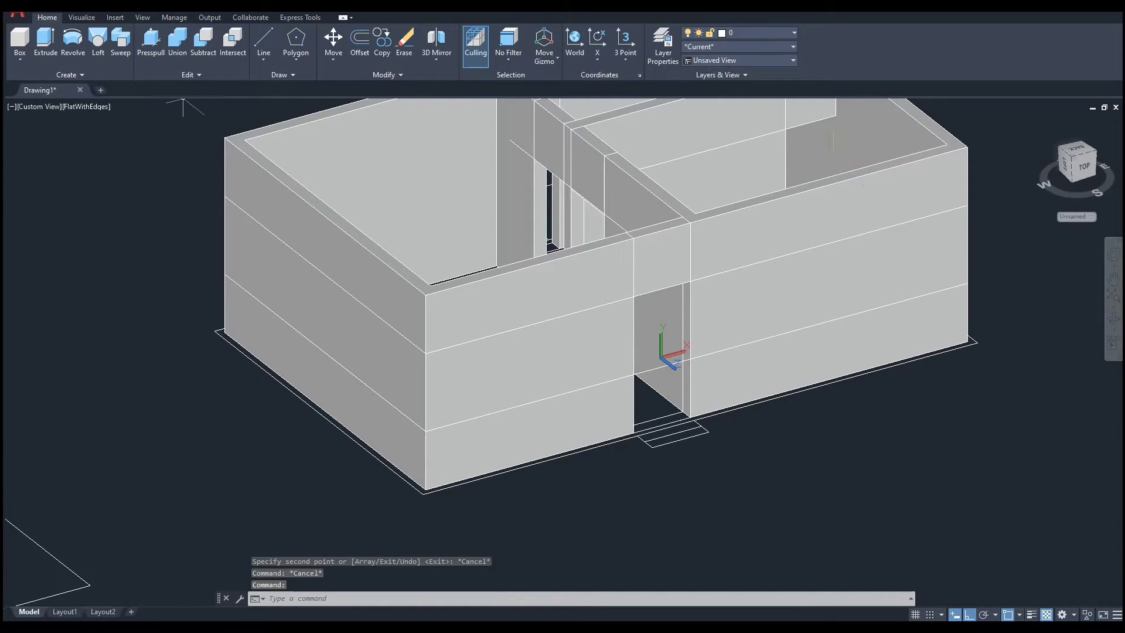
click(86, 106)
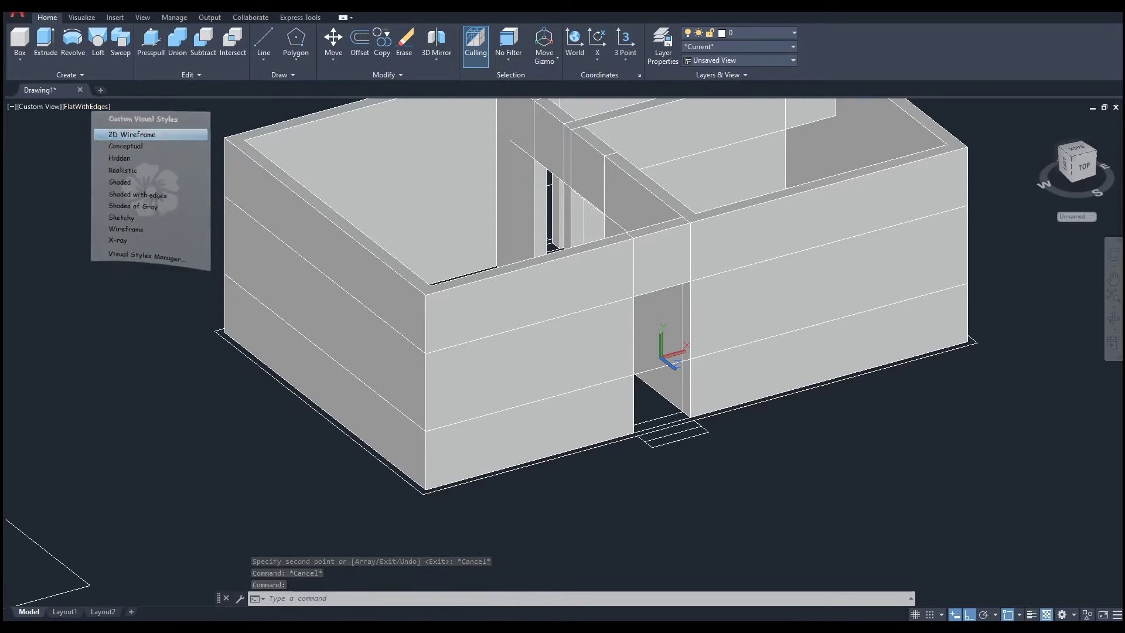
click(111, 130)
Draw a vertical line from the front living-room window's outer corner nearest the house corner up to the upper height line.
shift+middle_drag(540, 410, 573, 387)
scroll(474, 460, up, 4)
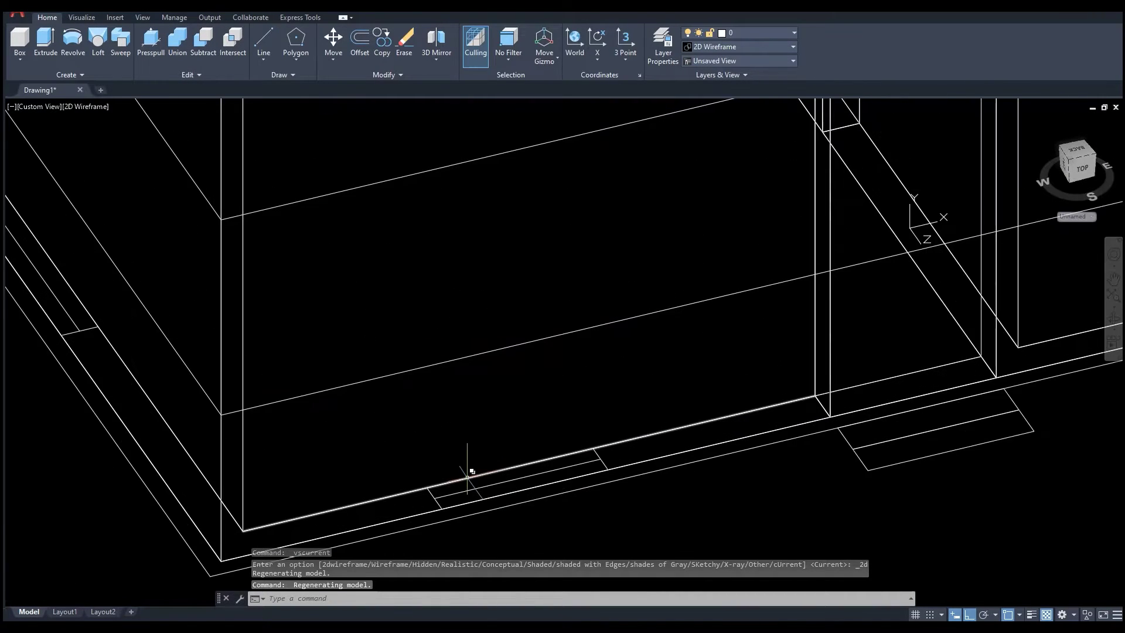
scroll(471, 462, down, 4)
text(l)
key(Return)
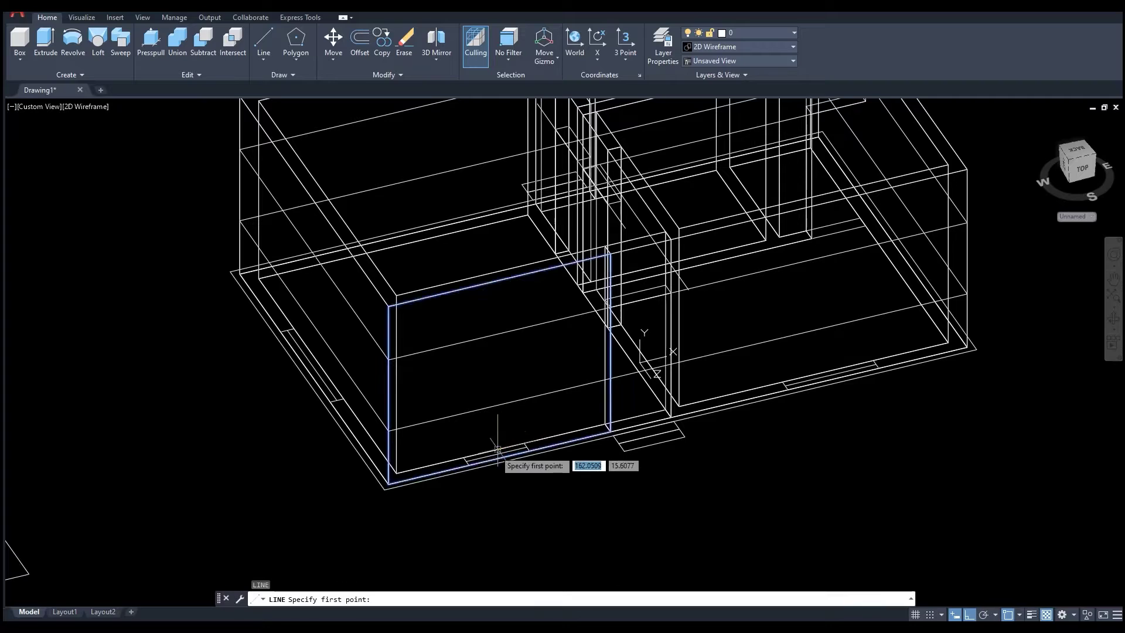
scroll(472, 461, up, 3)
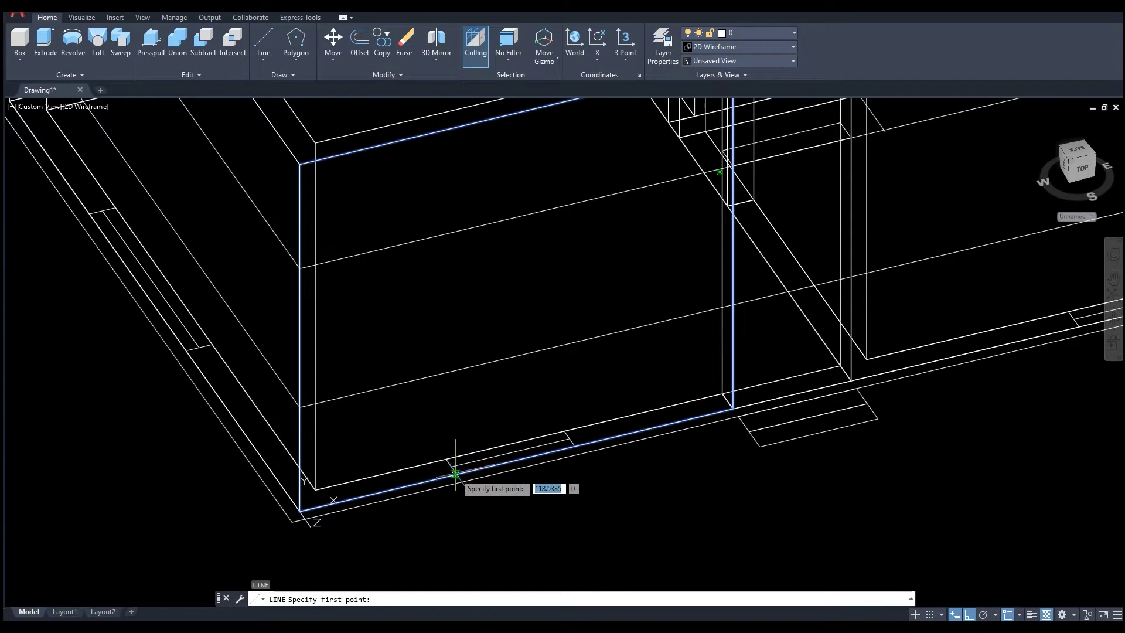
click(455, 472)
scroll(478, 410, down, 3)
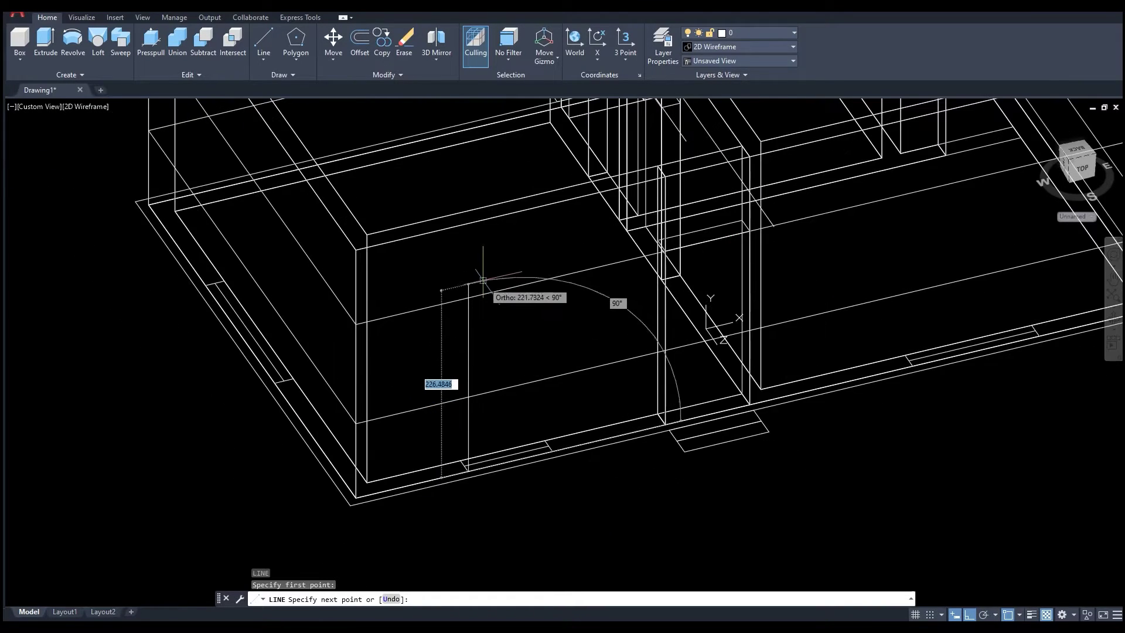
click(467, 297)
key(Escape)
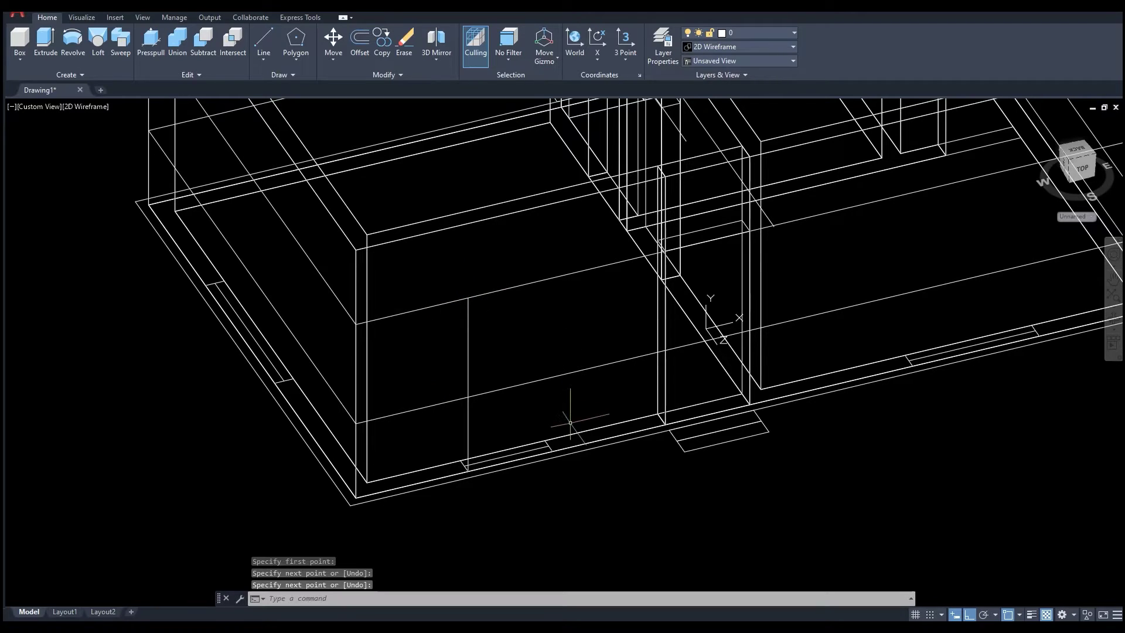
middle_drag(556, 439, 547, 442)
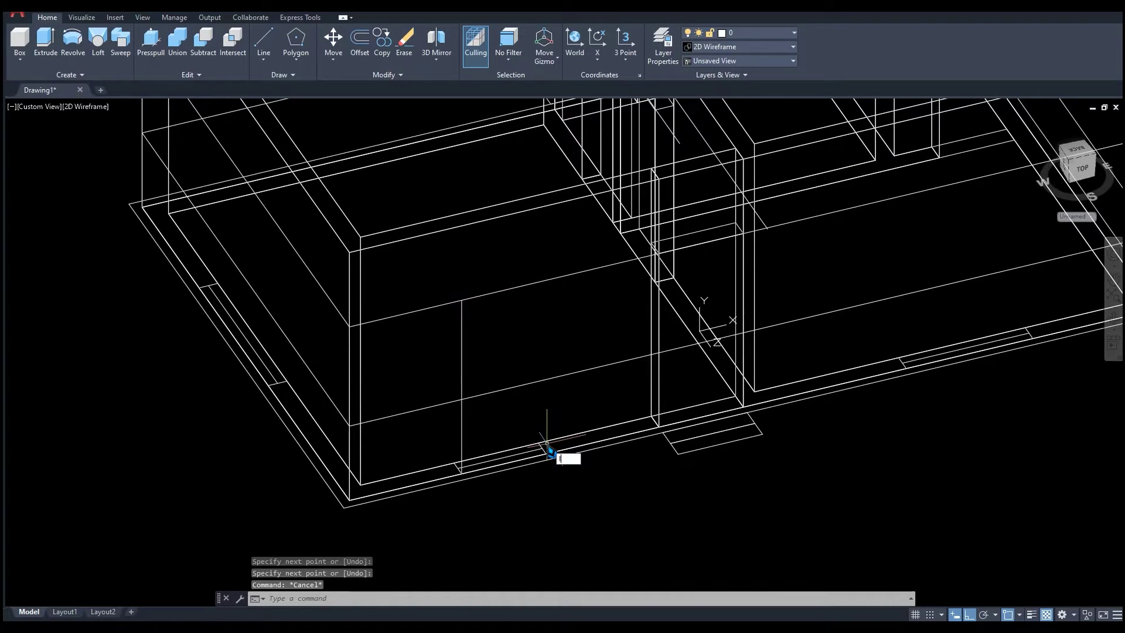
Draw a vertical line from the front living-room window's other outer corner up past the upper height line.
text(l)
key(Return)
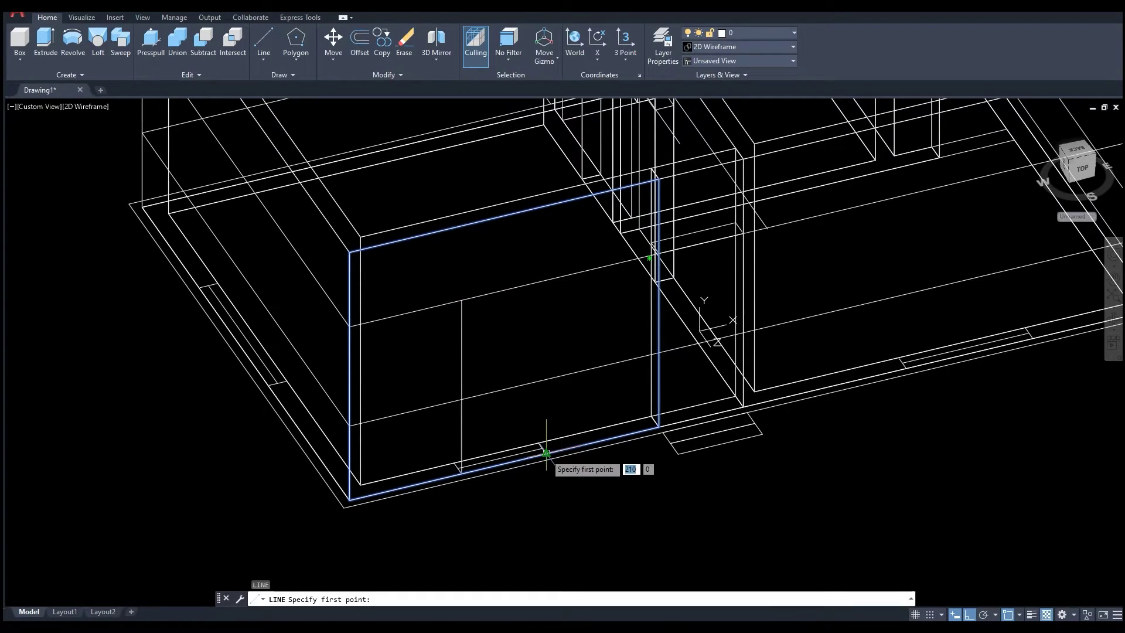
click(545, 453)
click(546, 265)
key(Escape)
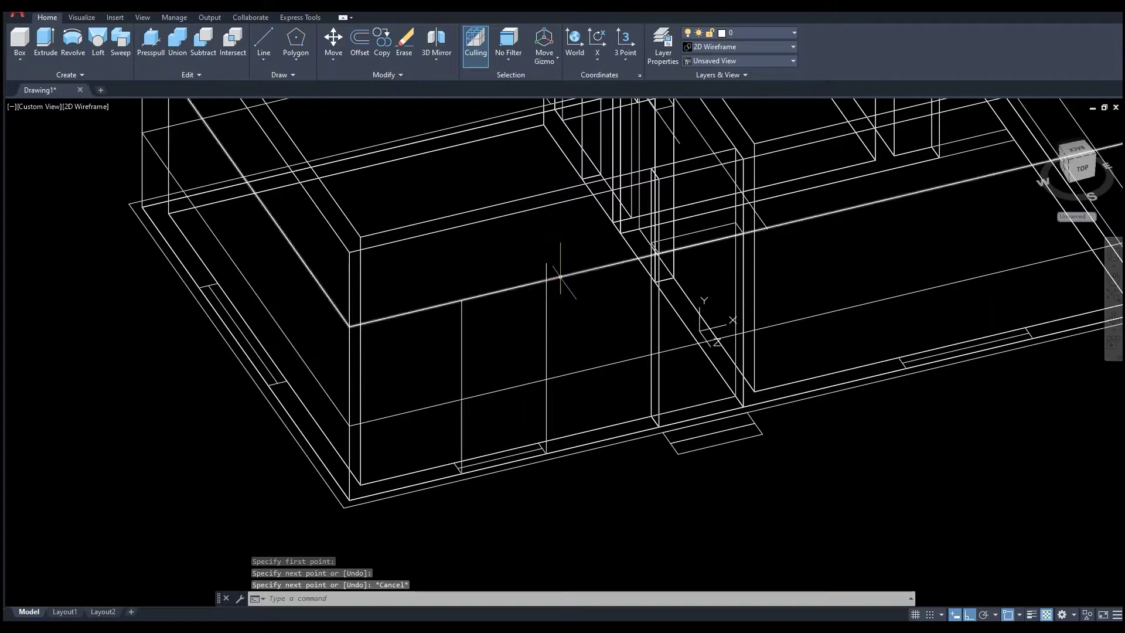
middle_drag(574, 324, 581, 300)
scroll(507, 323, up, 3)
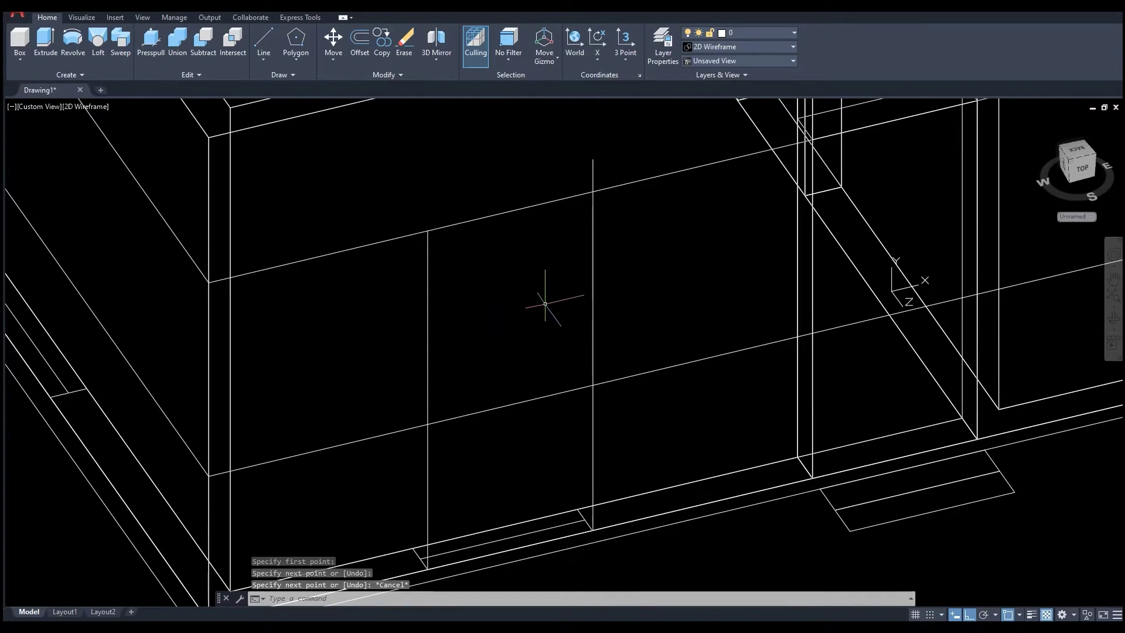
text(rec)
key(Return)
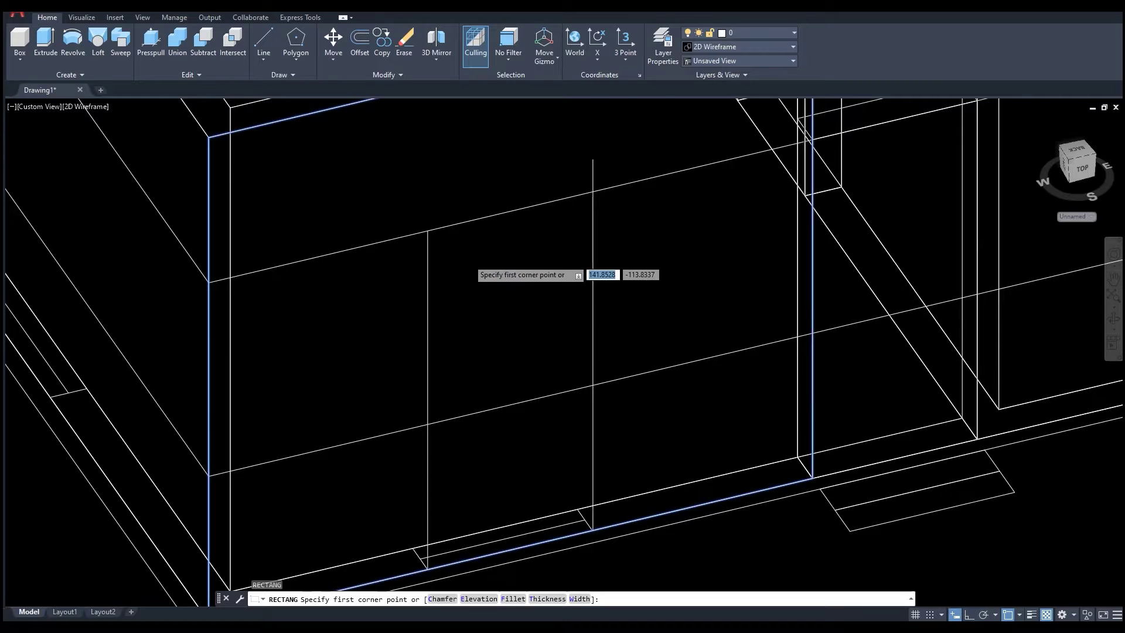
scroll(465, 255, down, 3)
click(447, 246)
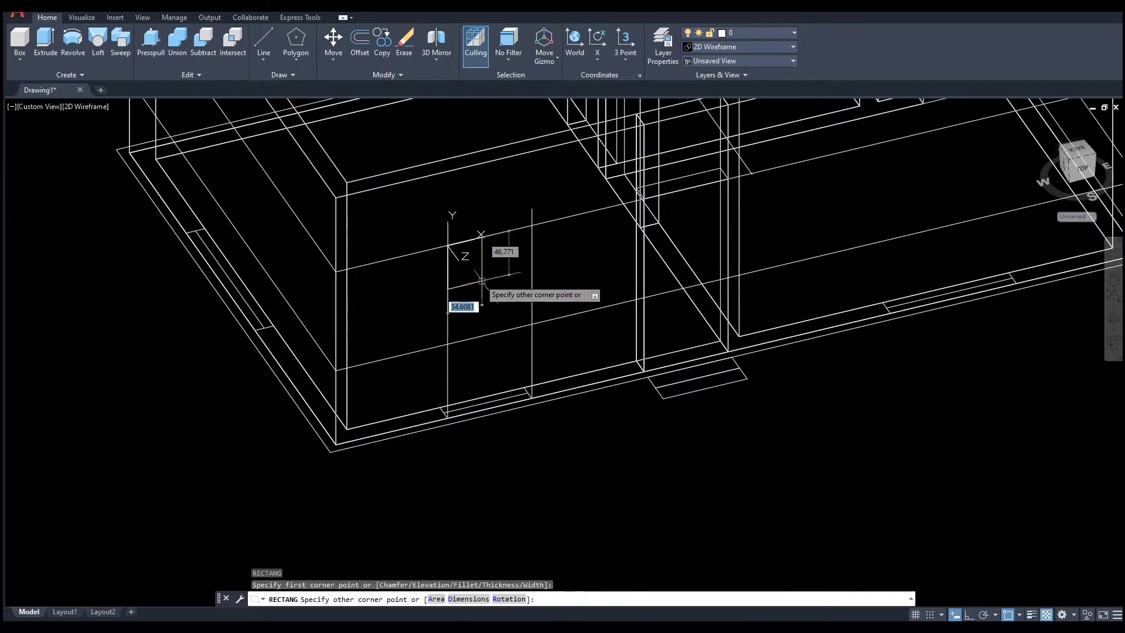
key(Escape)
key(Escape)
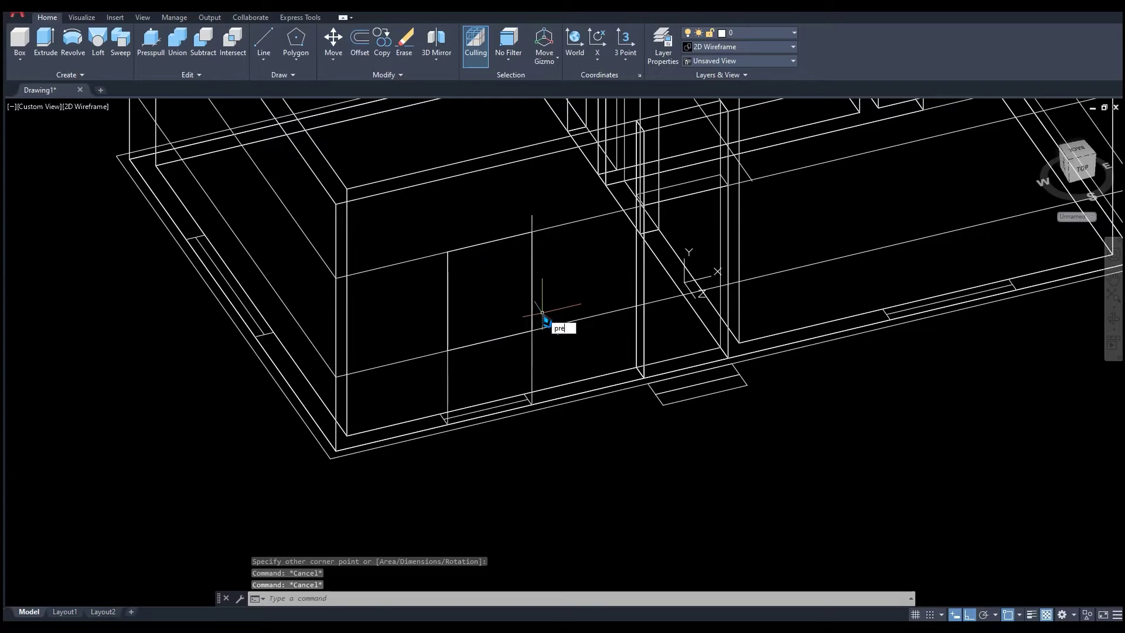
Cut the front living-room window opening through the wall with Presspull and shade the model.
text(press)
key(Return)
click(493, 305)
click(469, 241)
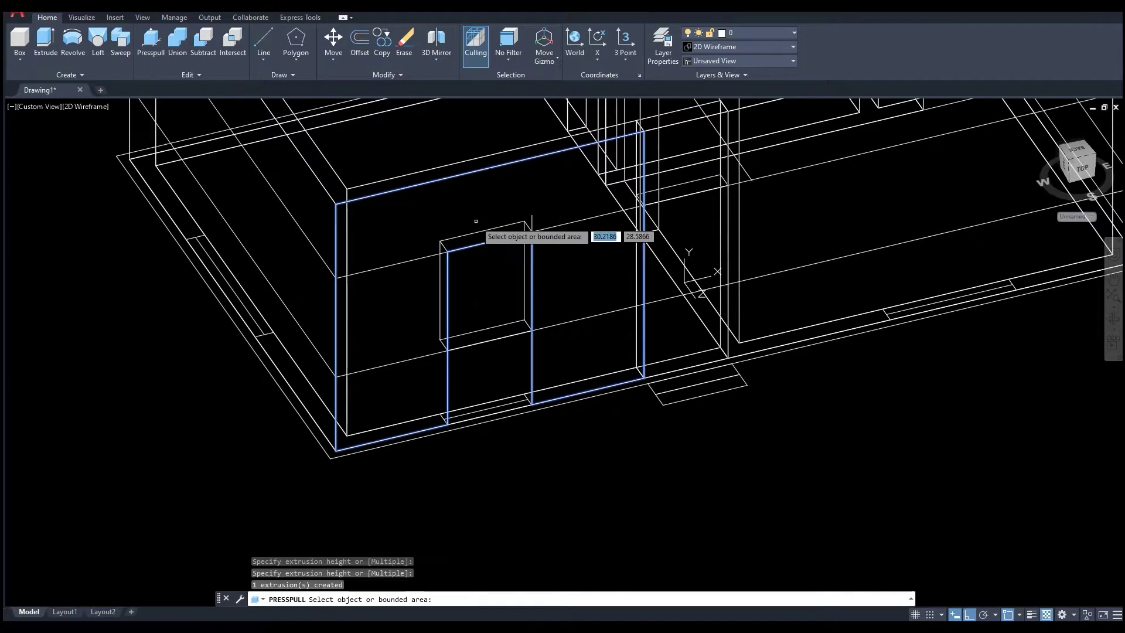
key(Escape)
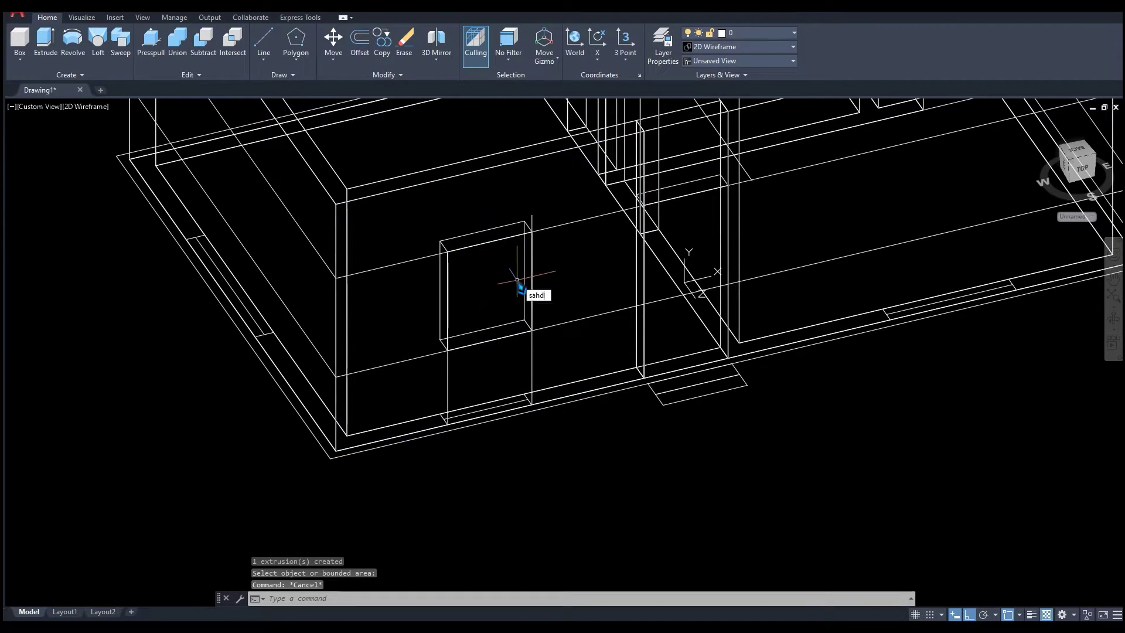
key(Return)
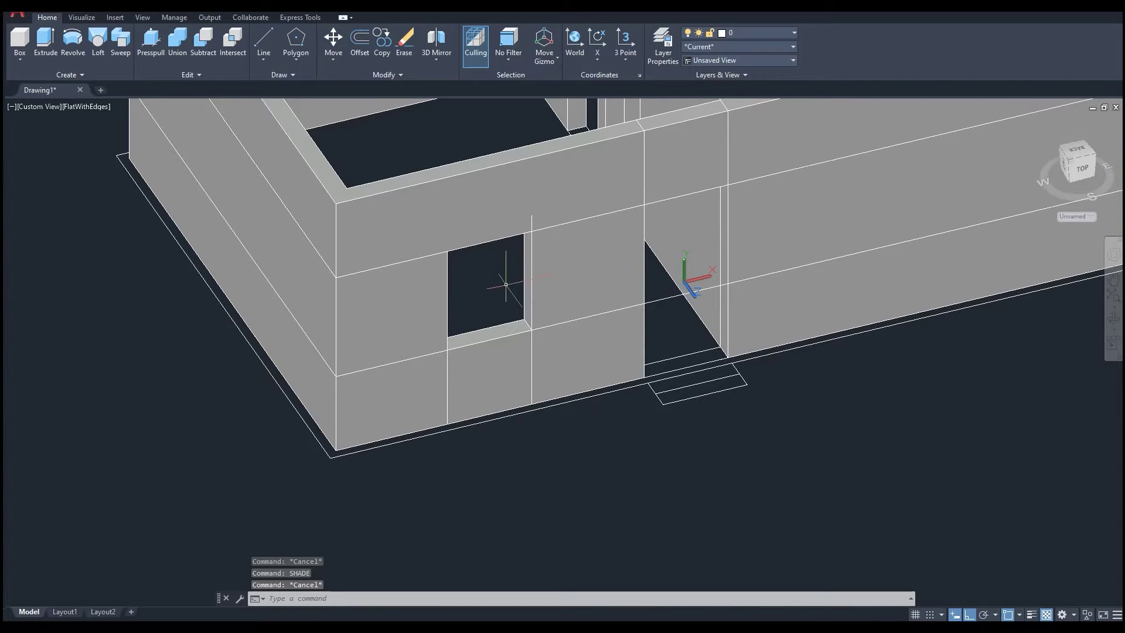
Examine the new window opening and the front wall in the shaded model.
middle_drag(506, 284, 500, 310)
scroll(501, 326, down, 2)
middle_drag(635, 346, 602, 374)
middle_drag(849, 242, 840, 242)
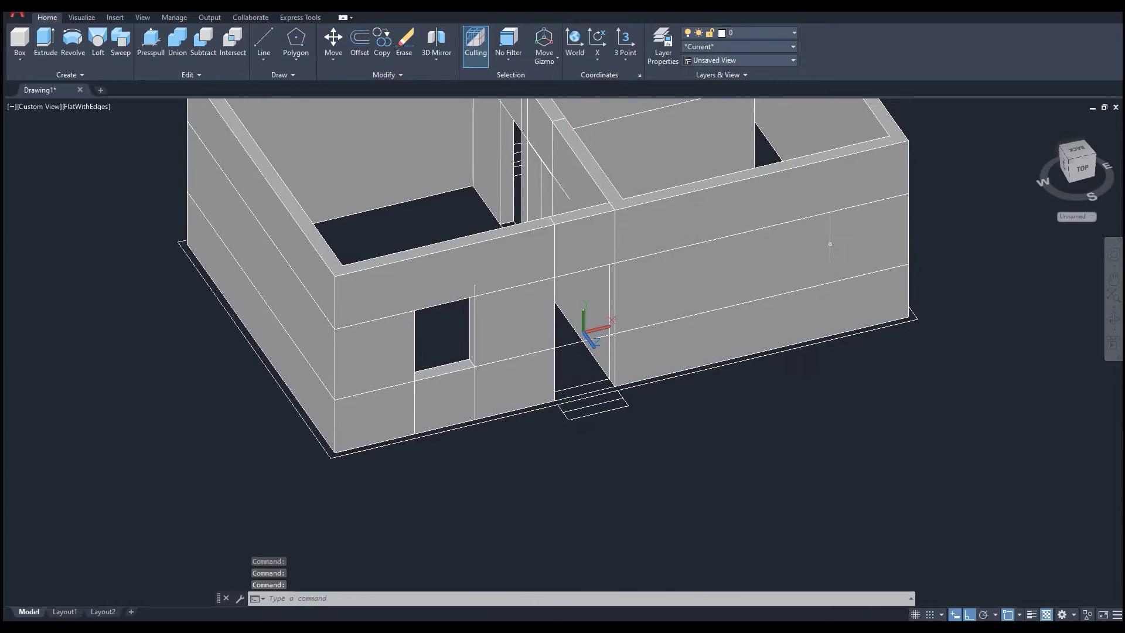
middle_drag(488, 241, 472, 264)
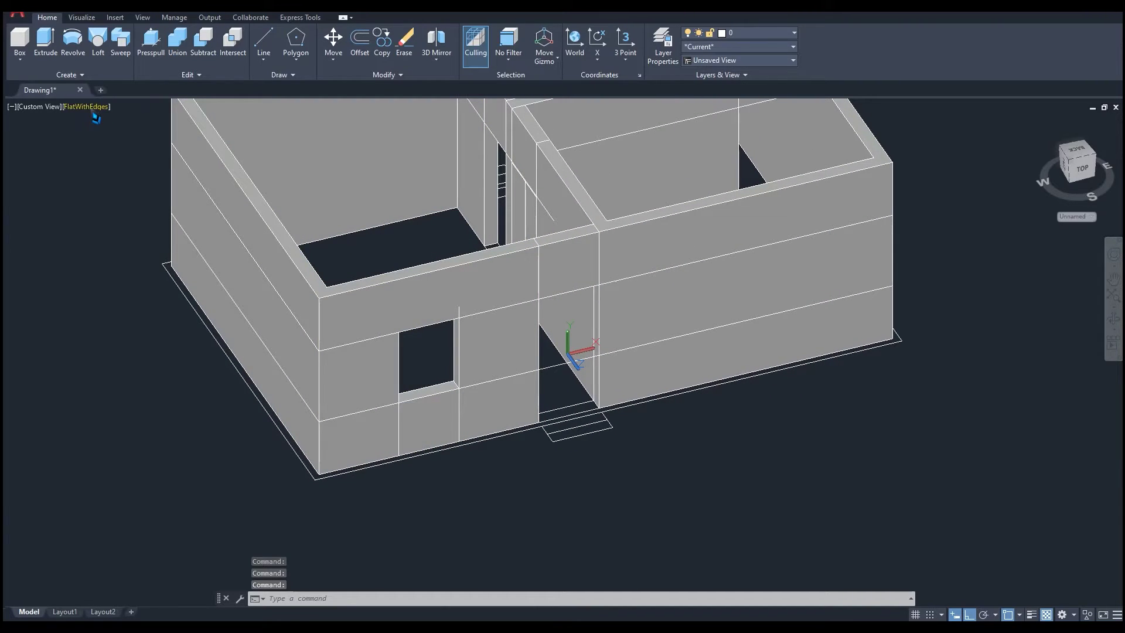
middle_drag(449, 366, 454, 391)
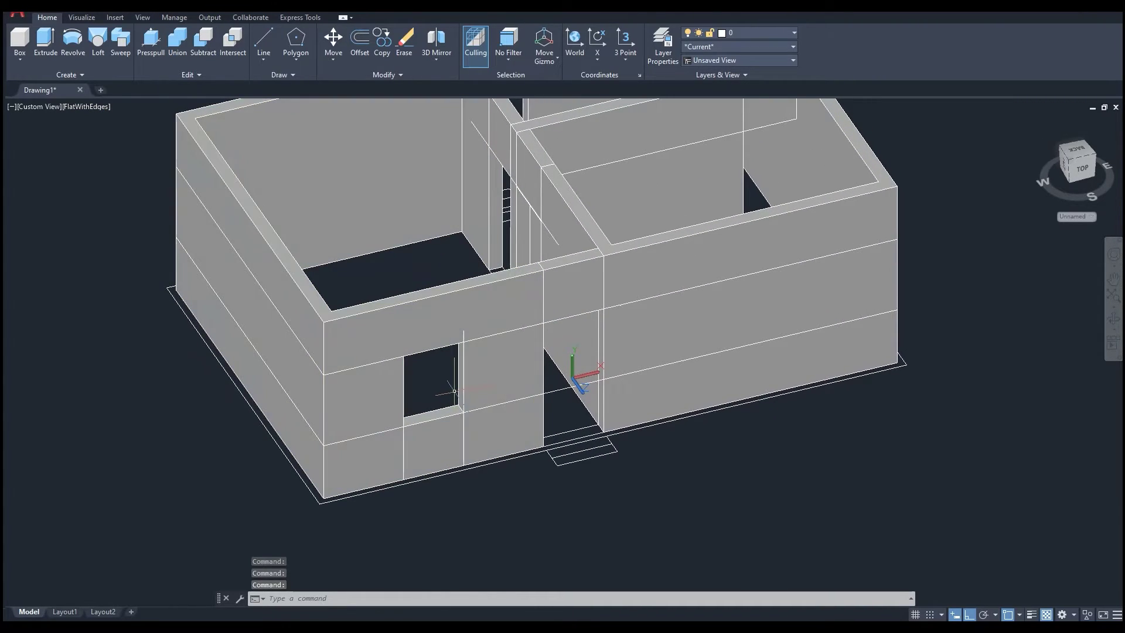
scroll(453, 389, up, 2)
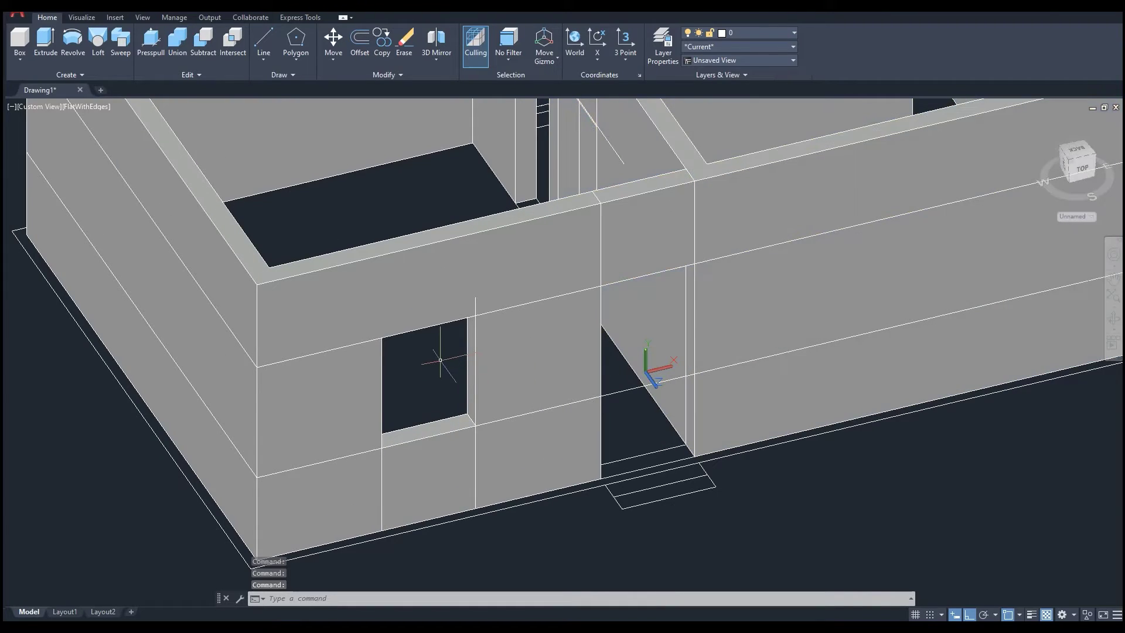
scroll(439, 375, up, 2)
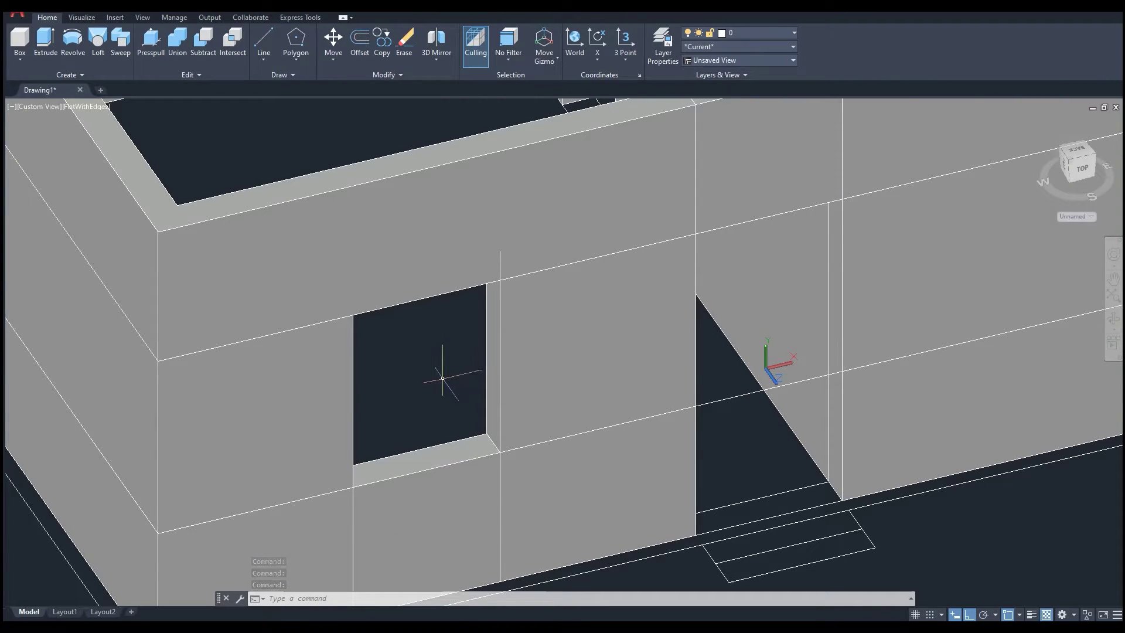
scroll(442, 378, down, 5)
middle_drag(547, 394, 538, 403)
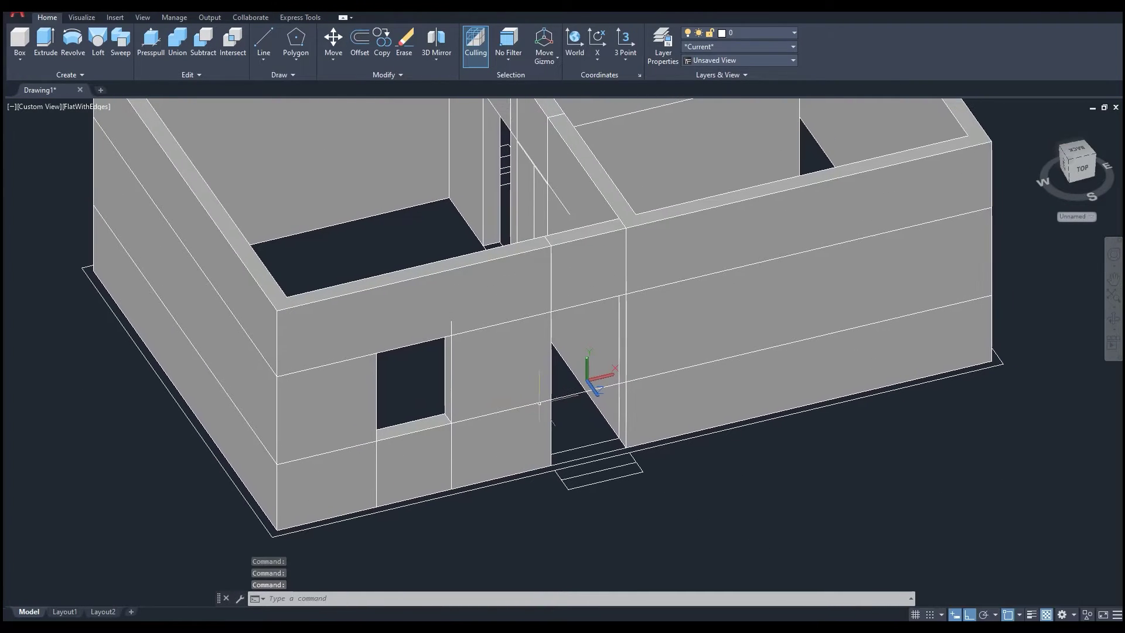
scroll(539, 403, down, 5)
scroll(375, 498, up, 6)
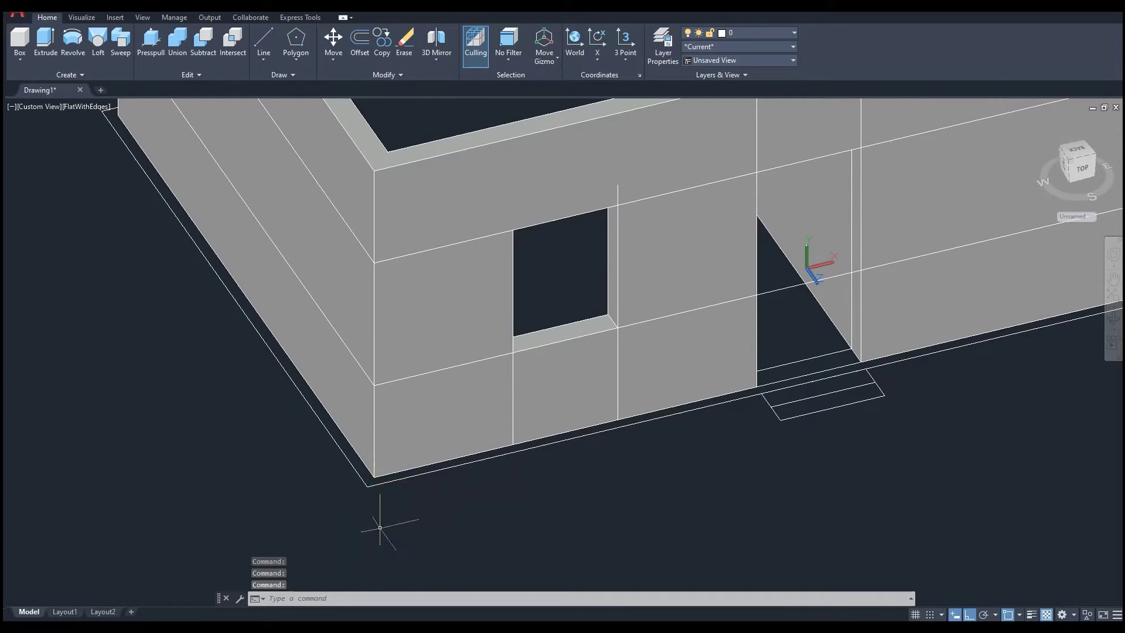
Extrude the outer outline around the house's base 45 units downward to form a plinth.
scroll(394, 463, down, 2)
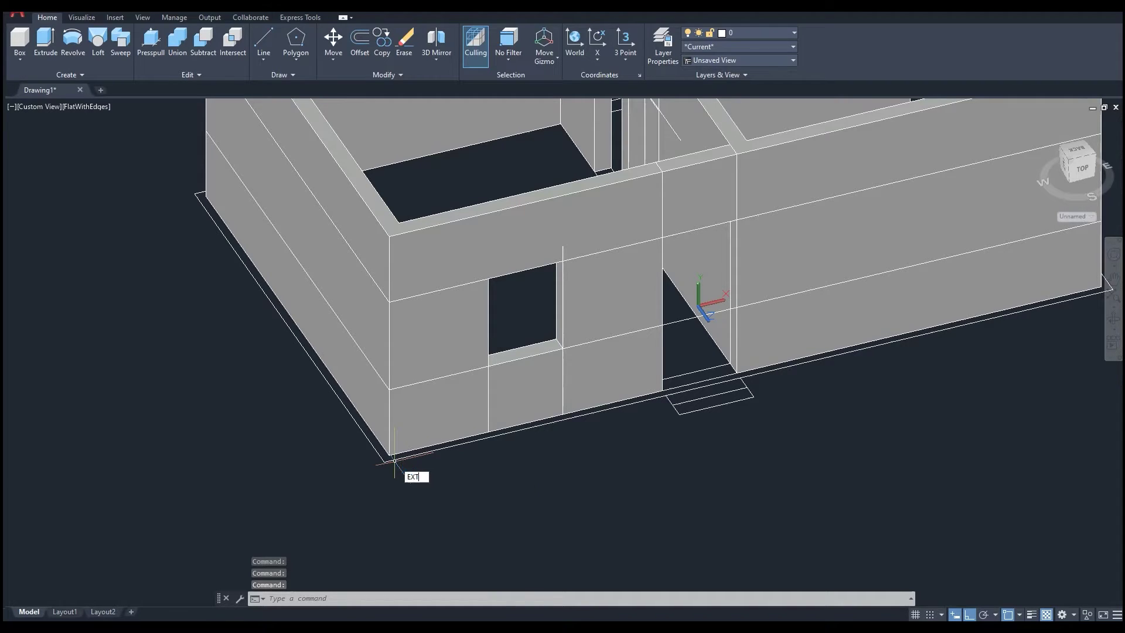
key(Return)
click(397, 464)
key(Return)
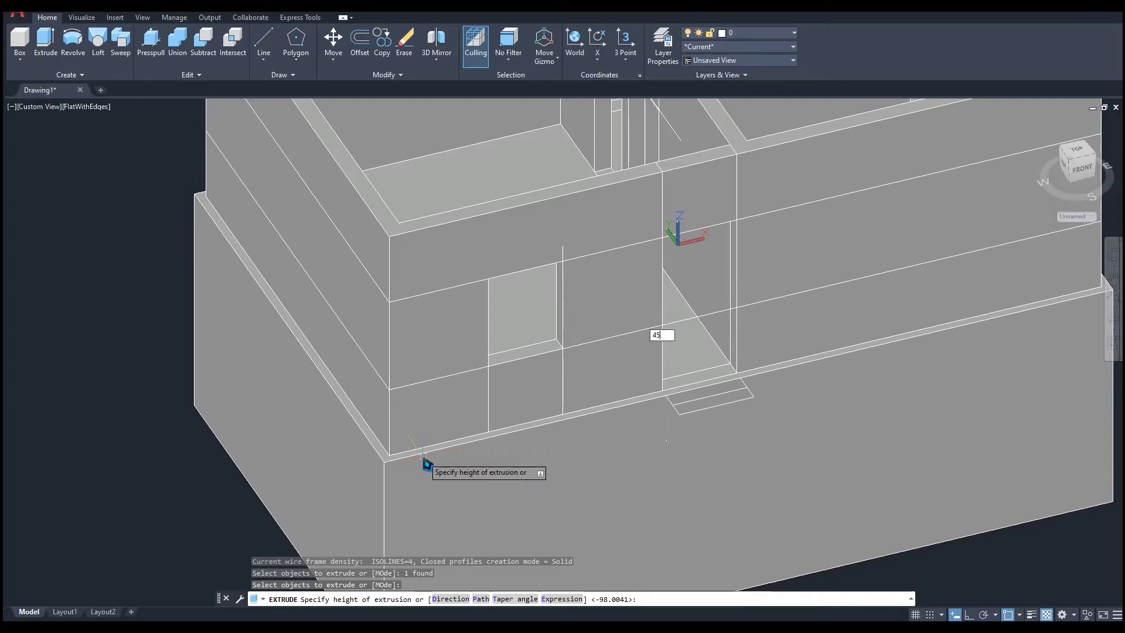
key(Return)
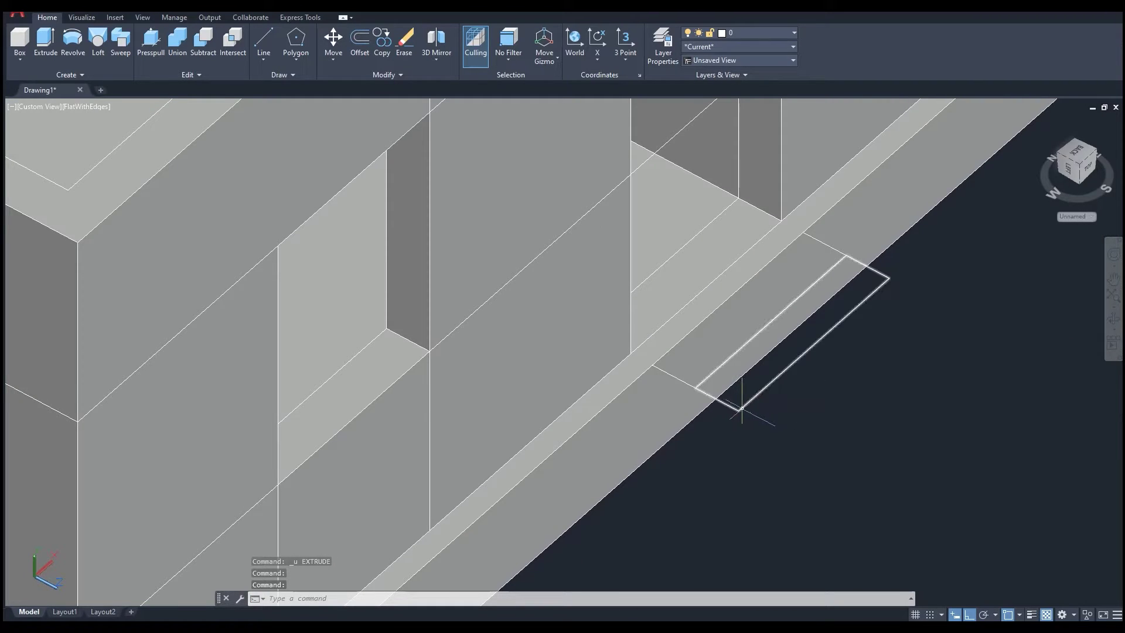
Move the entrance step rectangle nearest the house straight down by 15 units.
shift+middle_drag(742, 408, 742, 350)
click(738, 334)
click(732, 350)
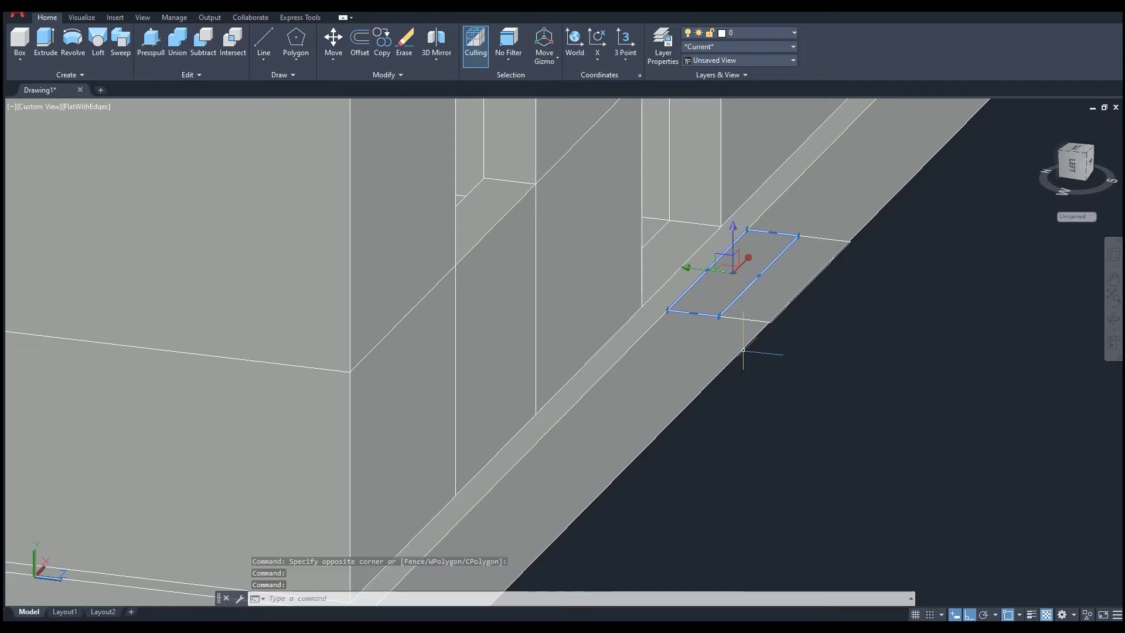
text(m)
key(Return)
click(861, 282)
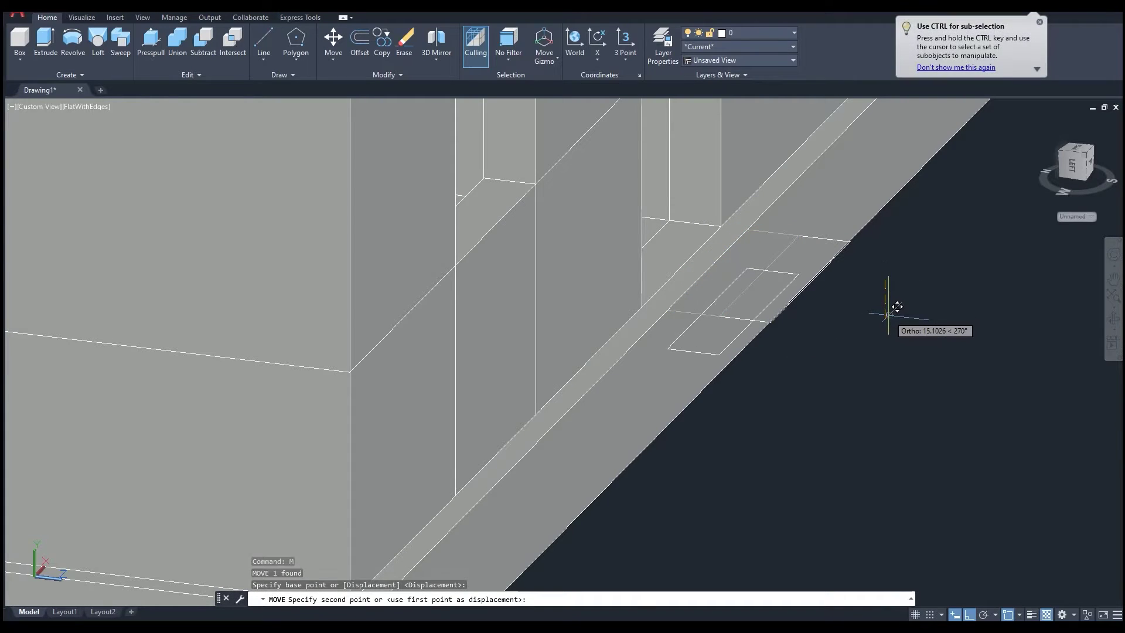
text(15)
key(Return)
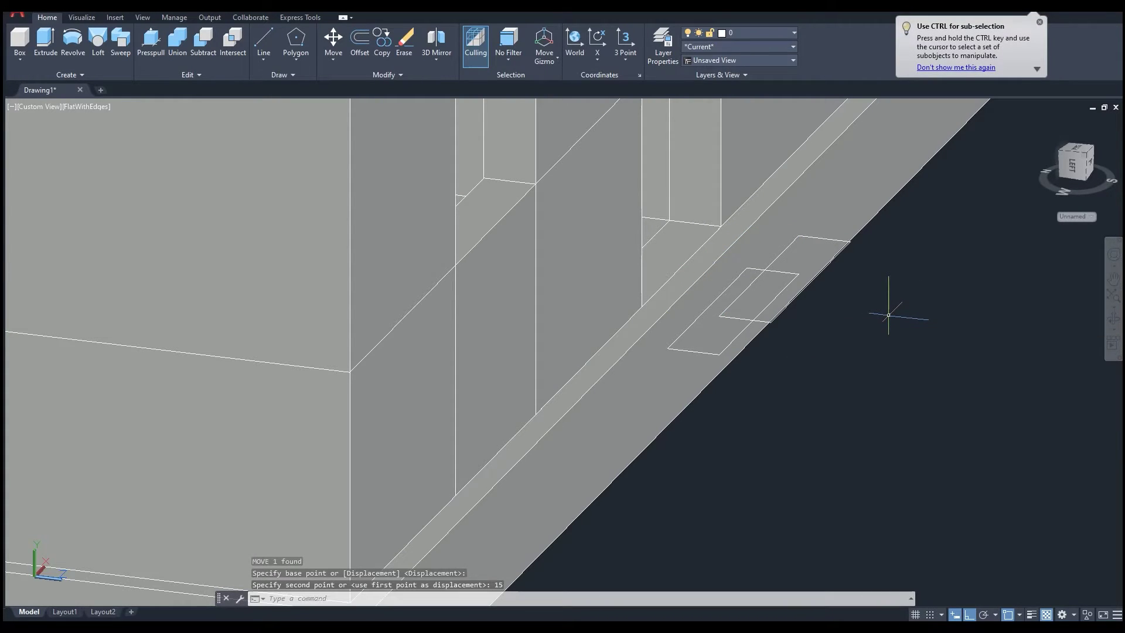
Move the outer entrance step rectangle straight down by 45 units and end the command.
shift+middle_drag(888, 315, 959, 319)
click(862, 272)
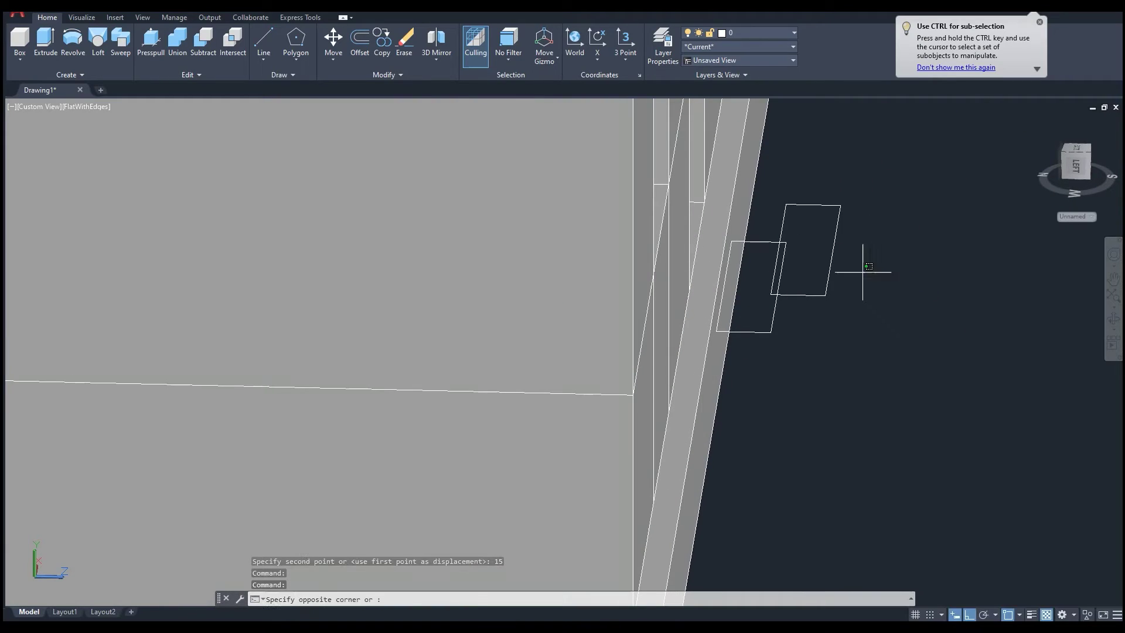
click(819, 283)
middle_drag(853, 291, 848, 297)
text(c)
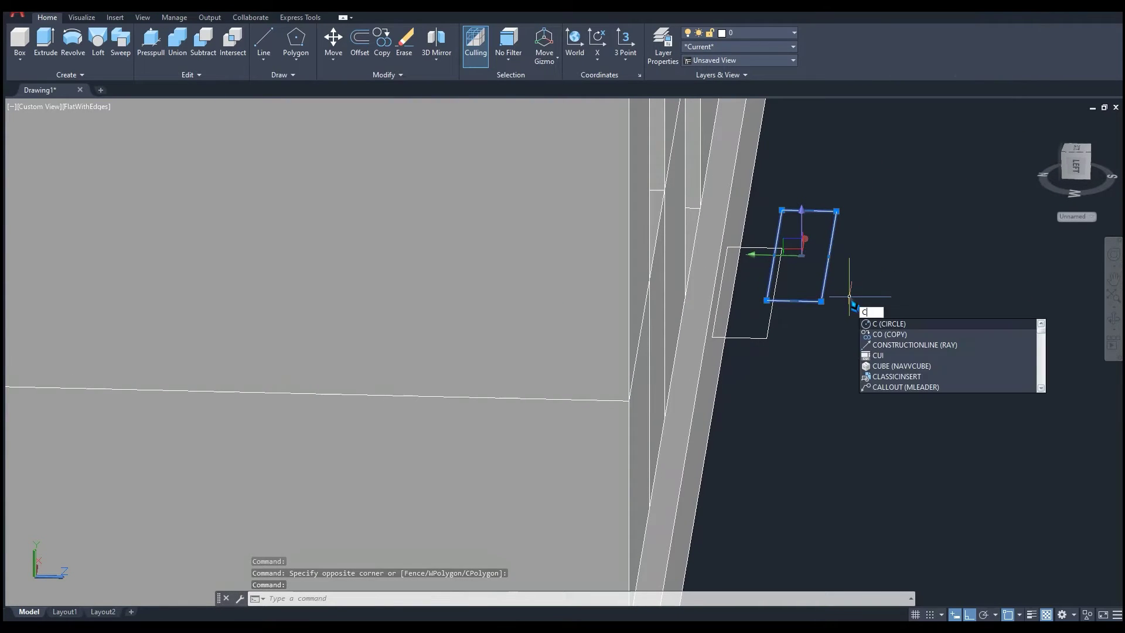
key(BackSpace)
text(m)
key(Return)
click(856, 295)
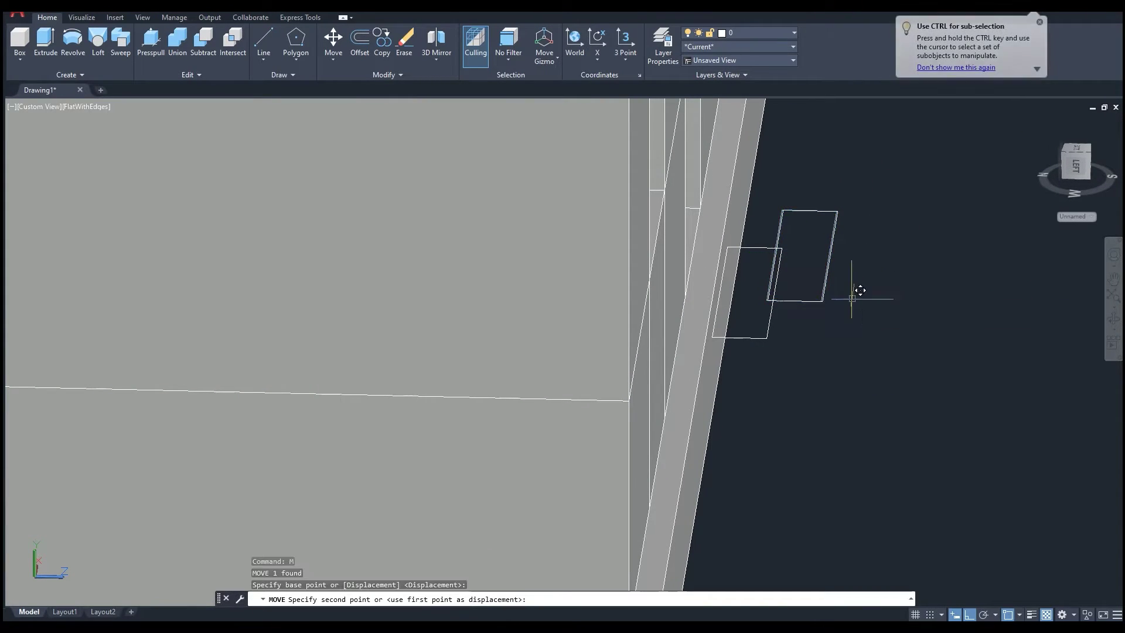
text(45)
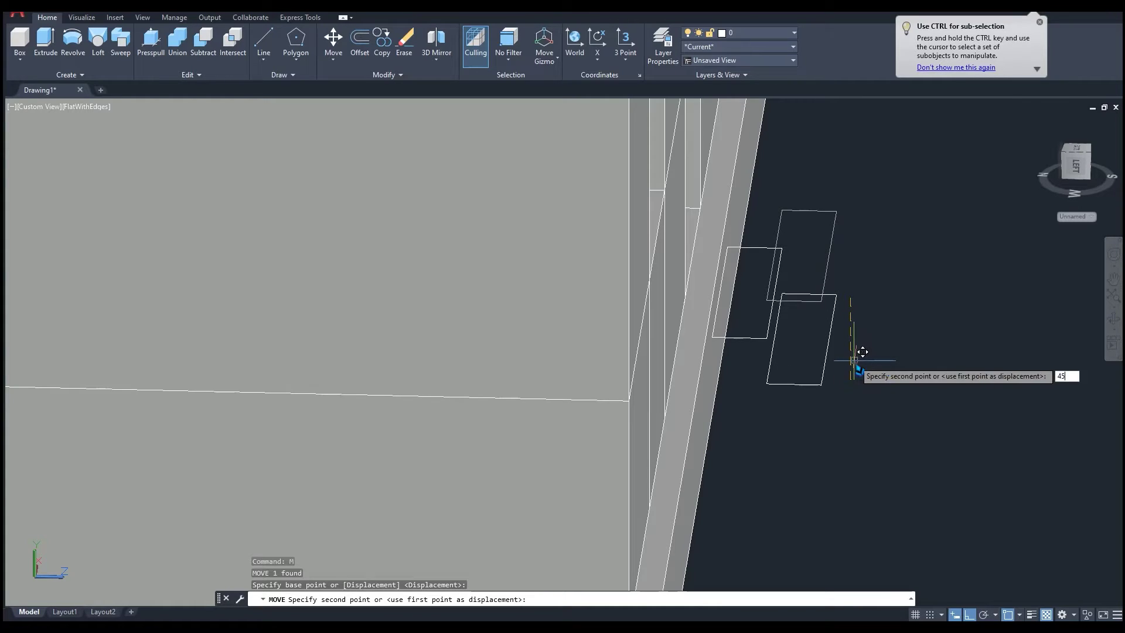
key(Return)
key(Escape)
key(Escape)
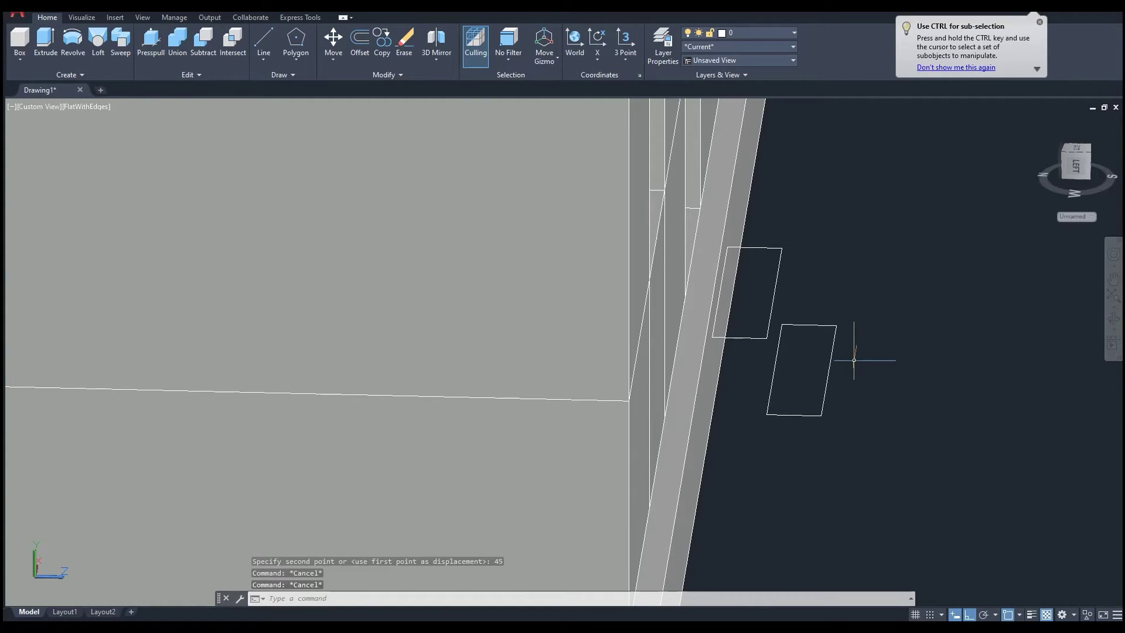
Try to press-pull the outer step rectangle up 15 units and the inner one downward, and undo the Presspull.
text(press)
key(Return)
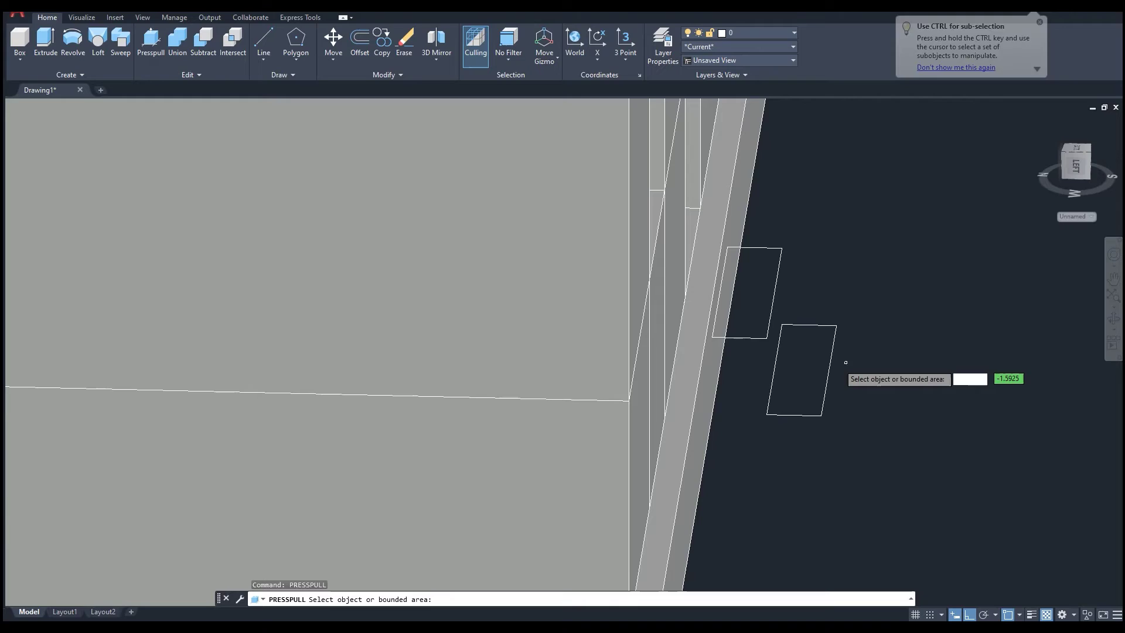
click(801, 370)
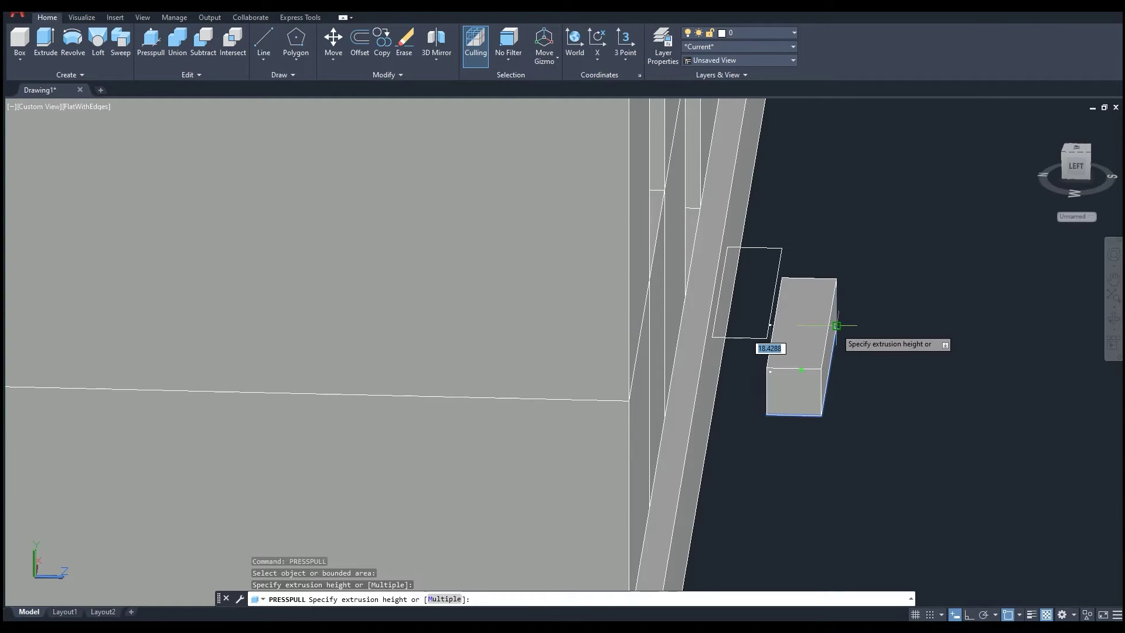
key(Return)
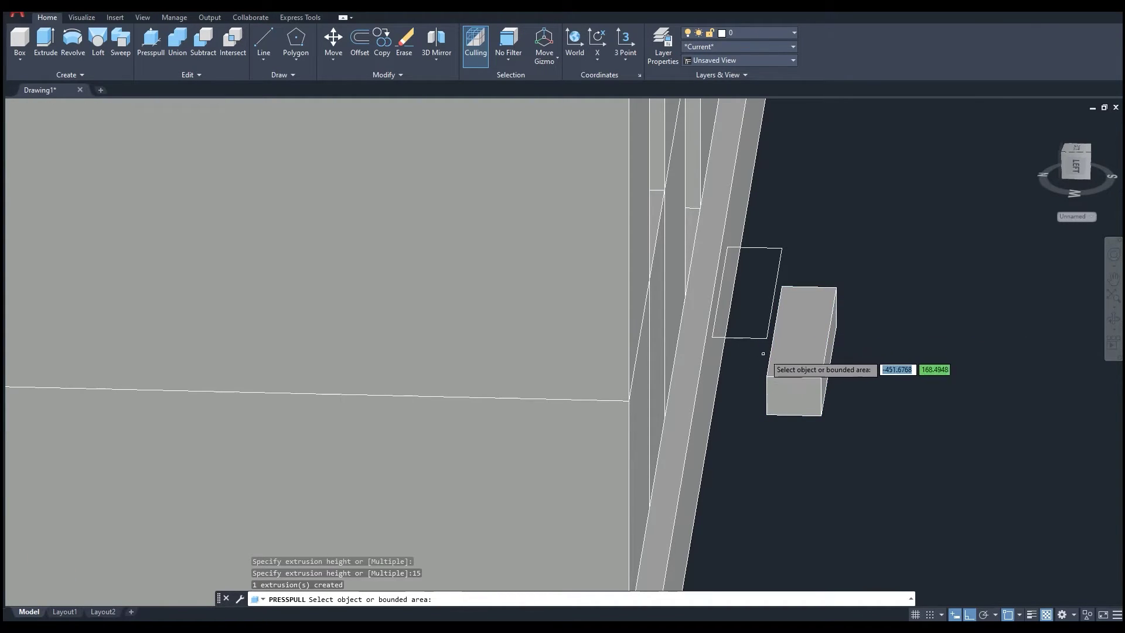
shift+middle_drag(767, 352, 764, 315)
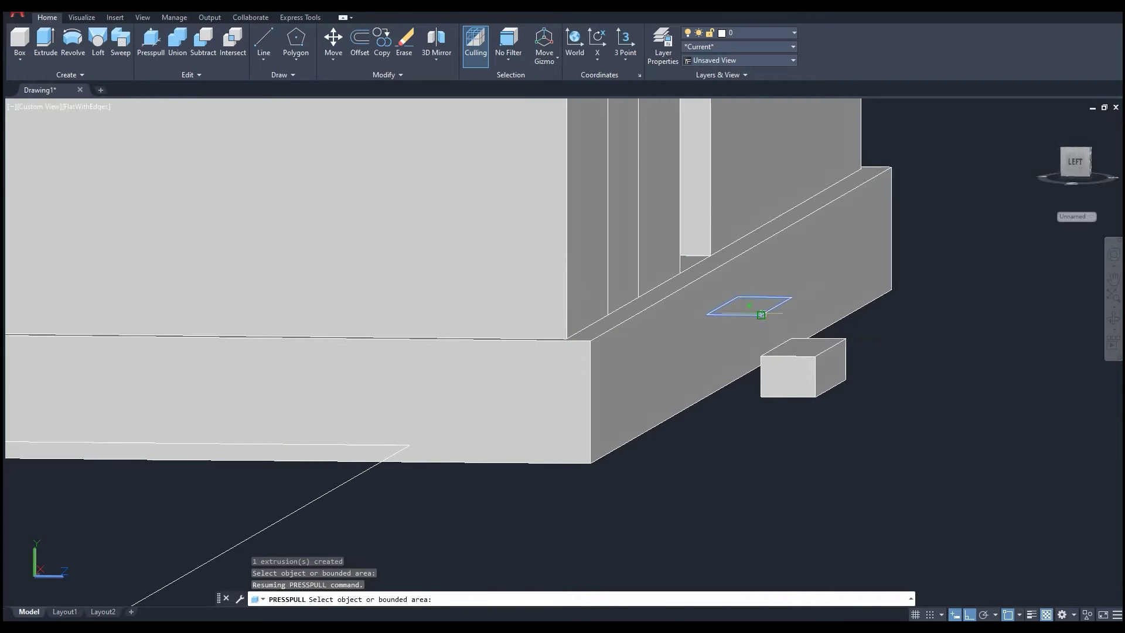
key(ctrl+z)
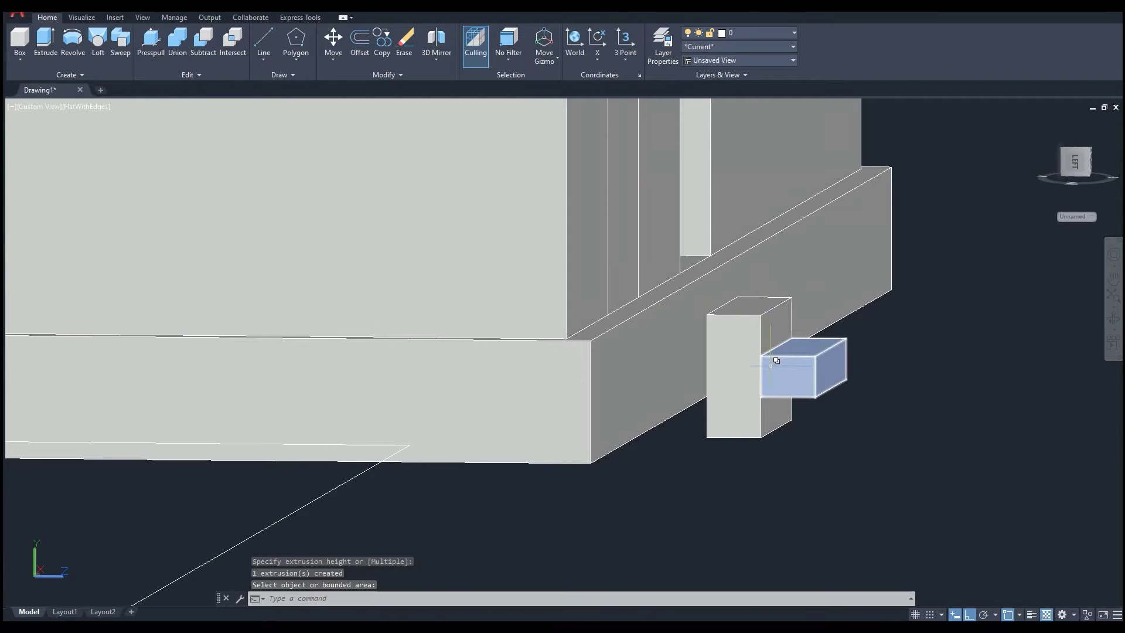
Press-pull the entrance step rectangle nearest the house 15 units downward and the outer step rectangle 15 units upward.
shift+middle_drag(771, 375, 766, 334)
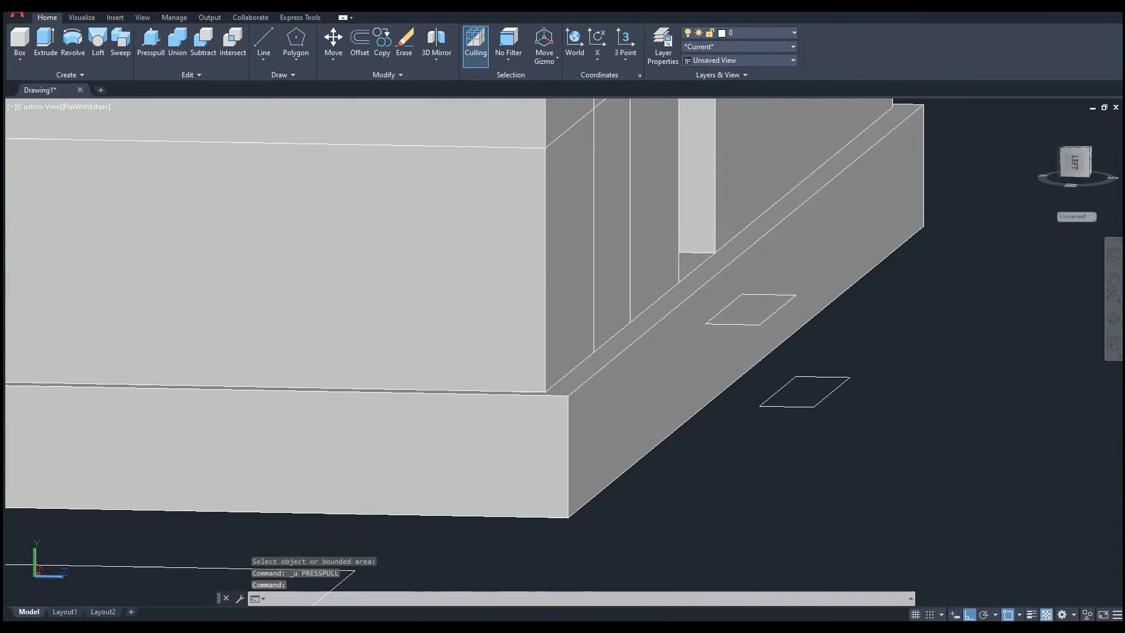
text(pre)
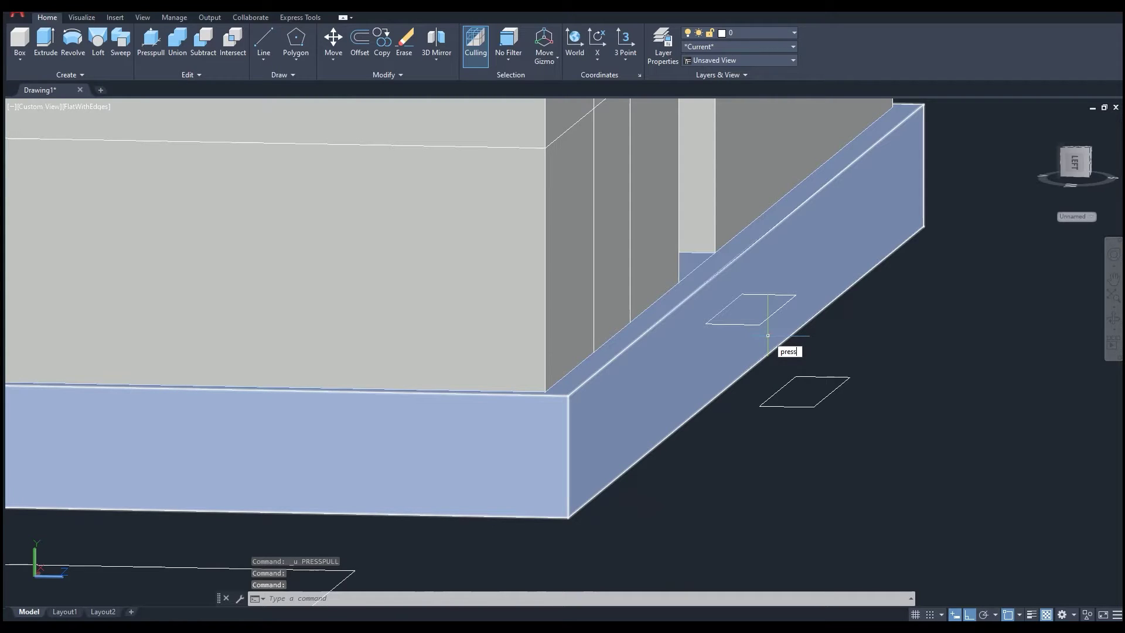
text(ss)
key(Return)
click(769, 315)
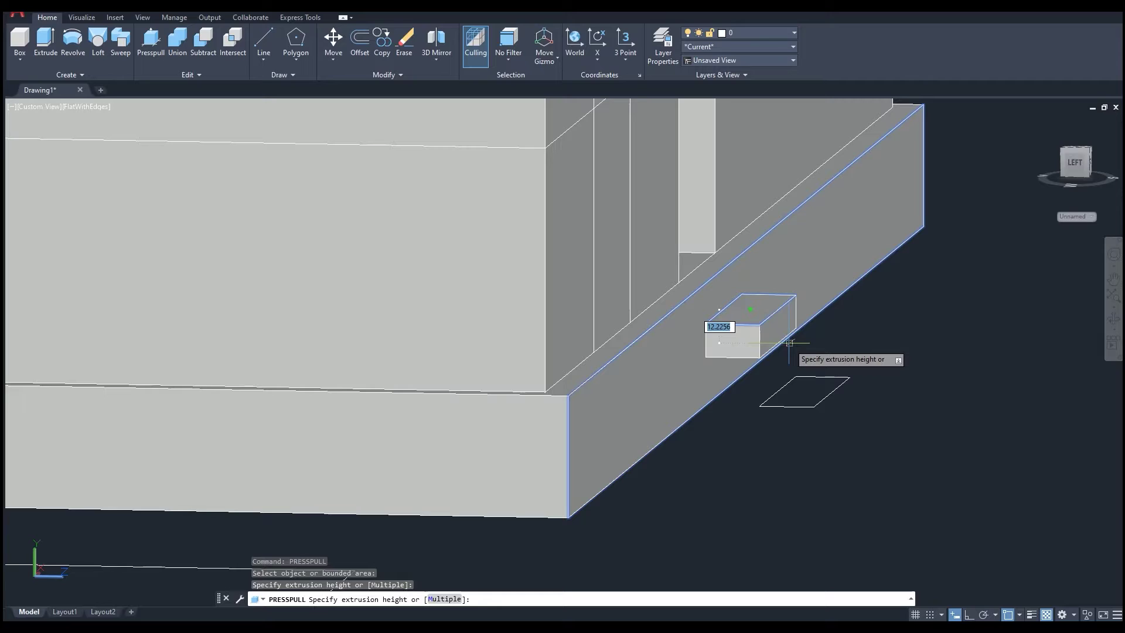
key(Return)
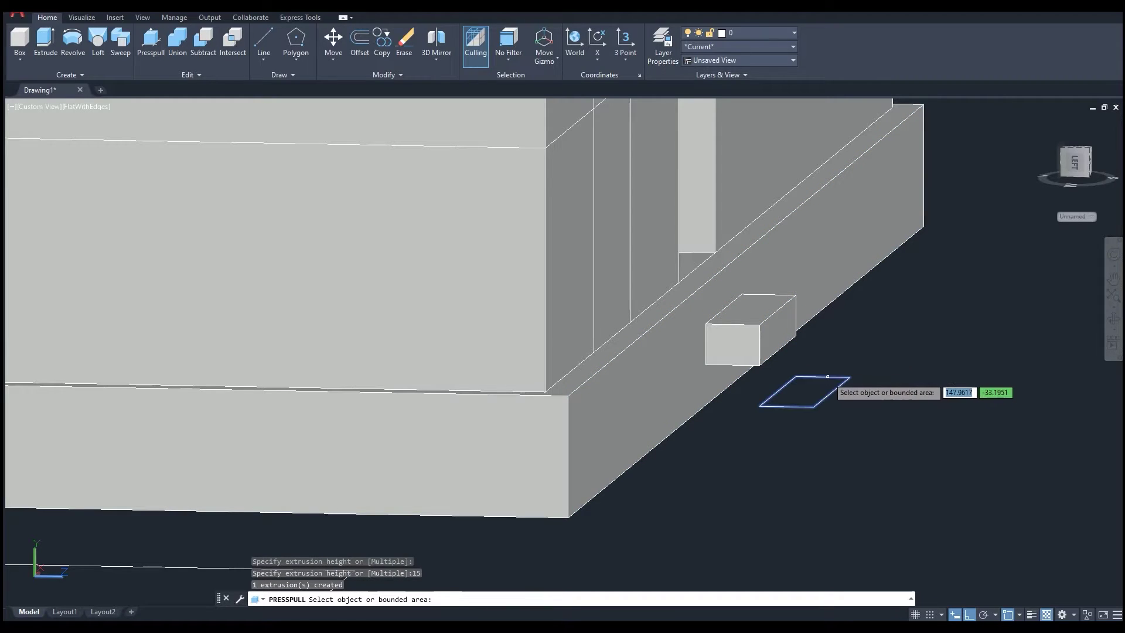
click(812, 392)
text(15)
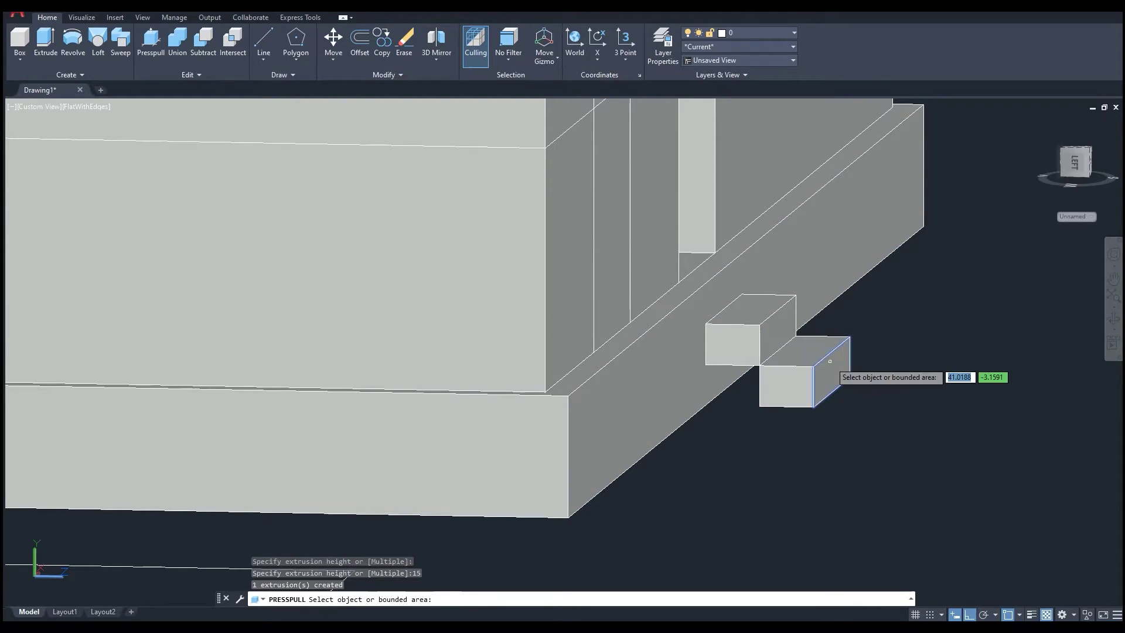
key(Return)
Press-pull the underside of the inner entrance step down to the bottom level of the outer step.
shift+middle_drag(828, 363, 773, 331)
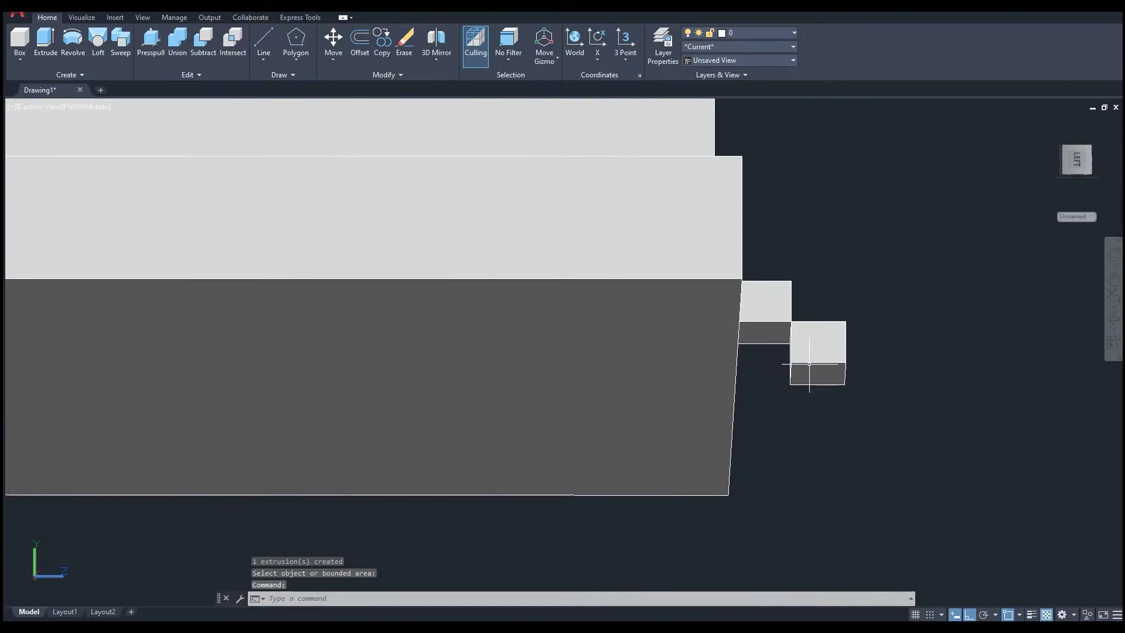
scroll(774, 331, up, 3)
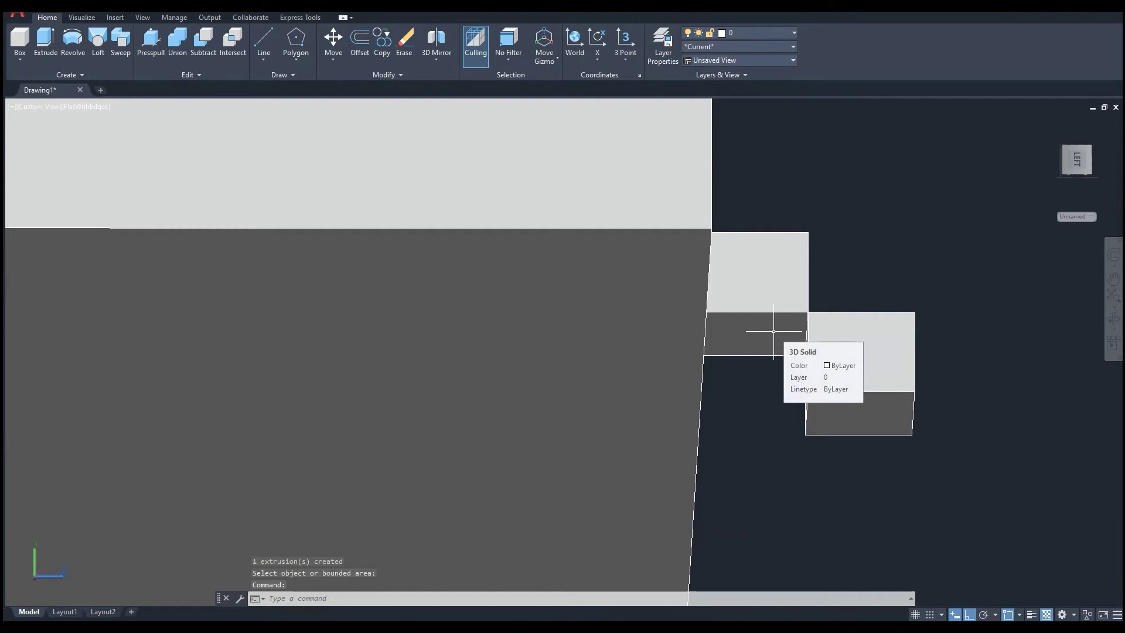
text(press)
key(Return)
click(774, 332)
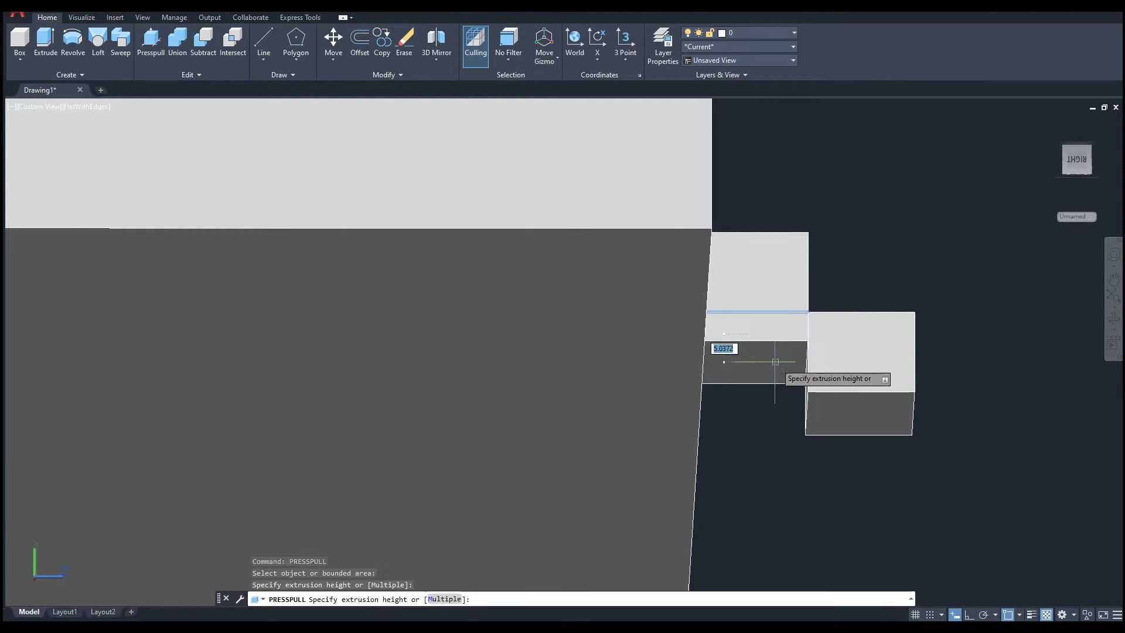
click(900, 390)
Examine the completed entrance steps against the plinth and doorway, up close and with the whole house in view.
shift+middle_drag(941, 376, 906, 430)
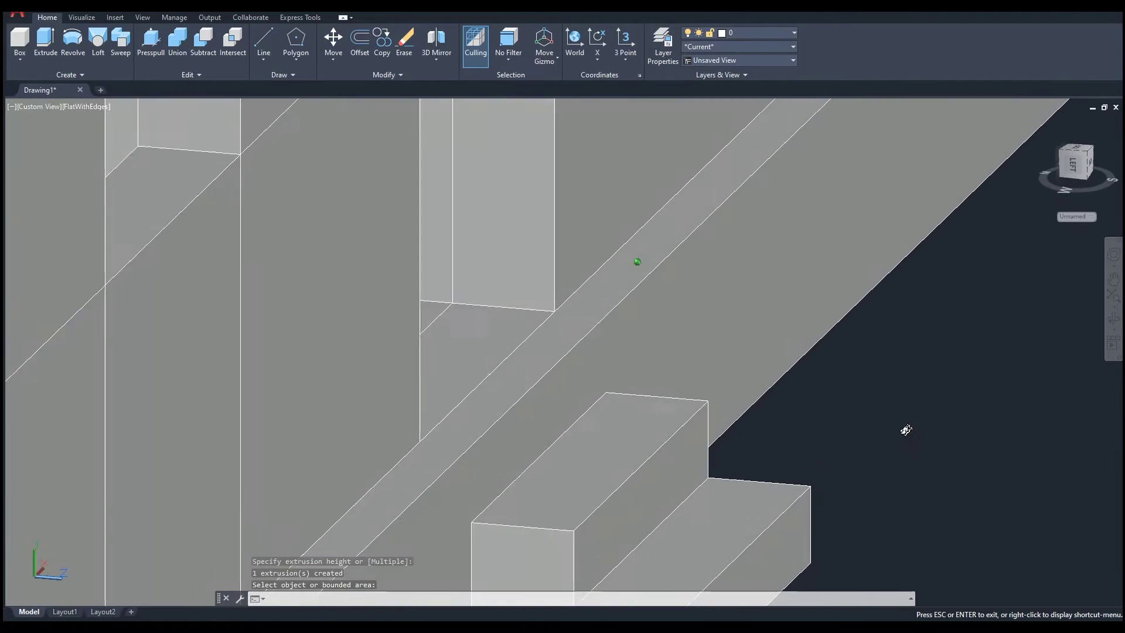
middle_drag(864, 433, 761, 381)
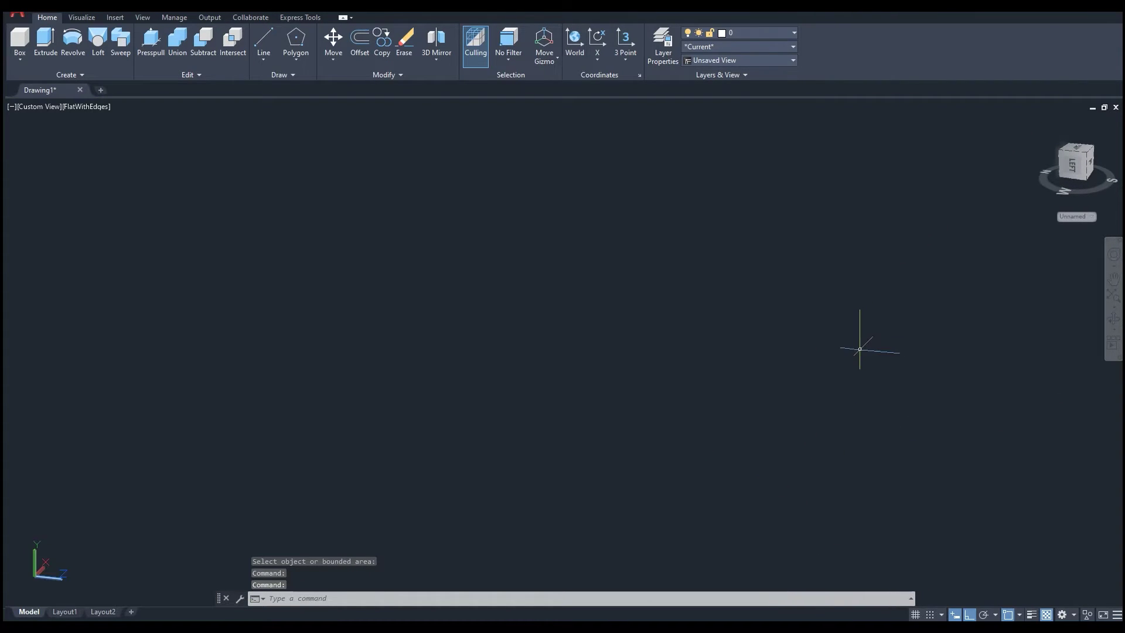
scroll(853, 351, down, 1)
middle_click(801, 357)
middle_click(801, 357)
middle_drag(823, 364, 772, 401)
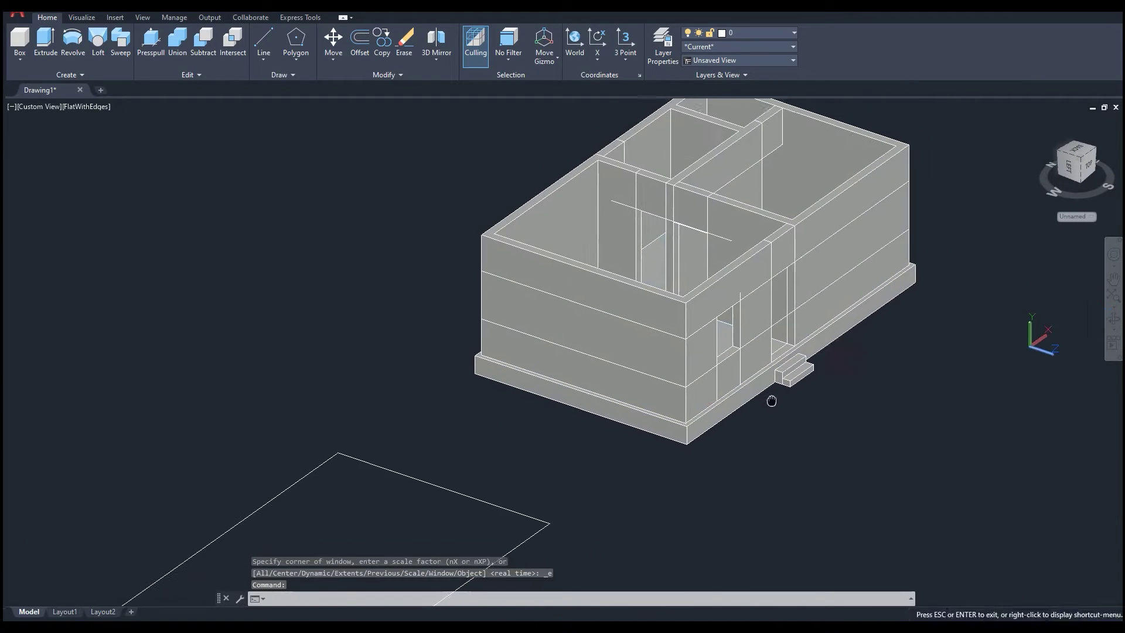
scroll(773, 387, up, 7)
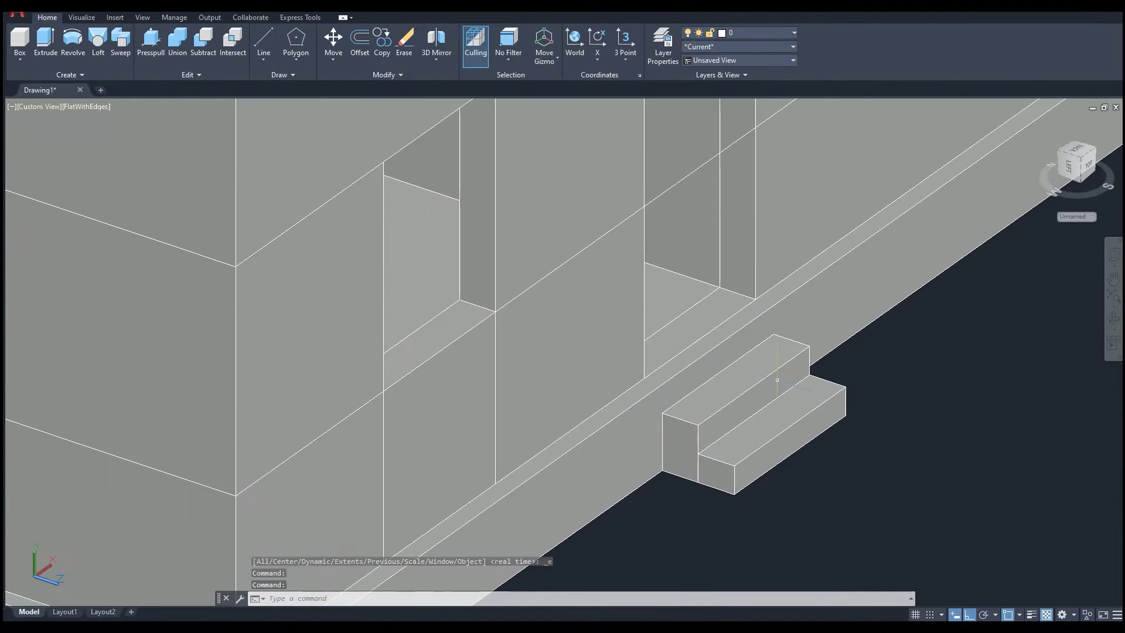
middle_drag(769, 370, 765, 381)
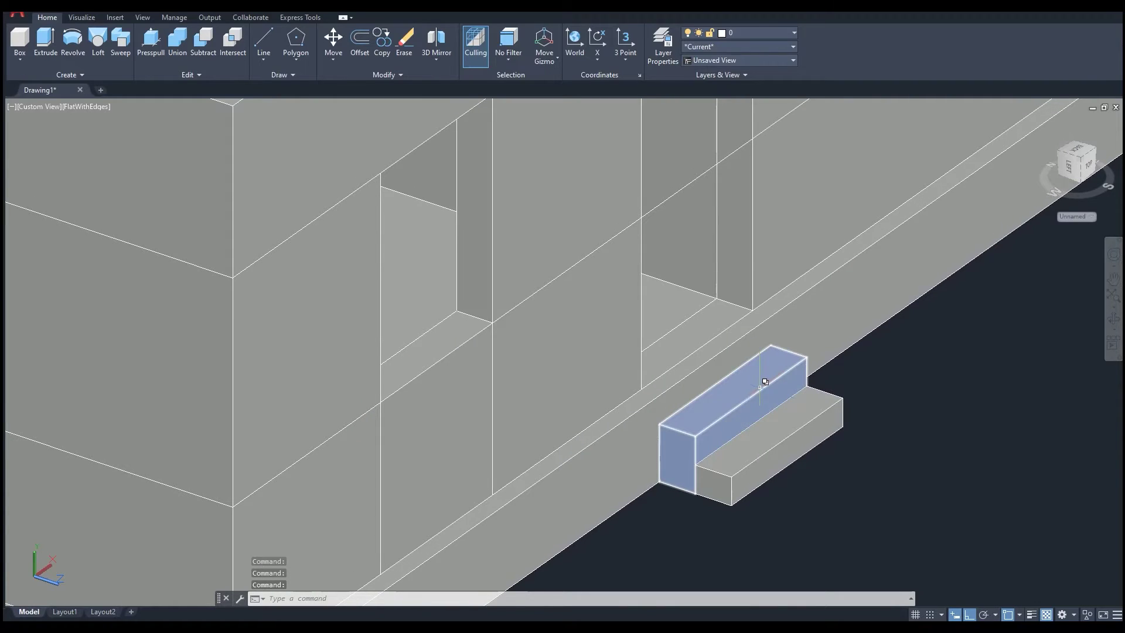
scroll(765, 381, down, 2)
scroll(776, 402, down, 5)
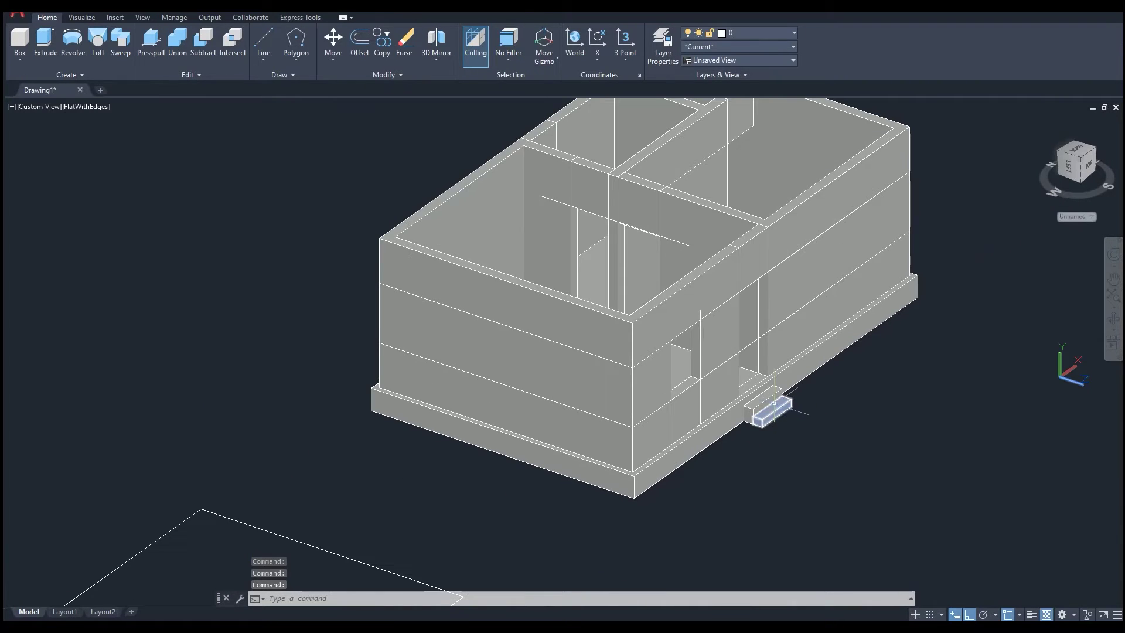
shift+middle_drag(796, 414, 748, 423)
Copy the outline polyline at the foot of the outer walls straight up to the top corner of the walls.
middle_drag(591, 357, 595, 373)
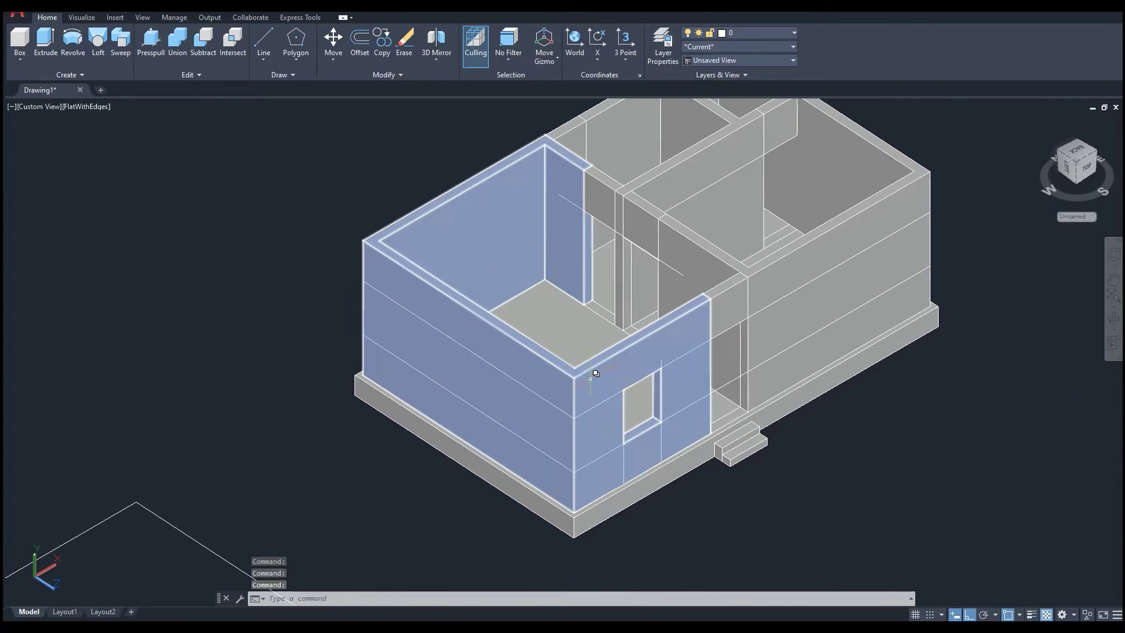
scroll(593, 477, up, 3)
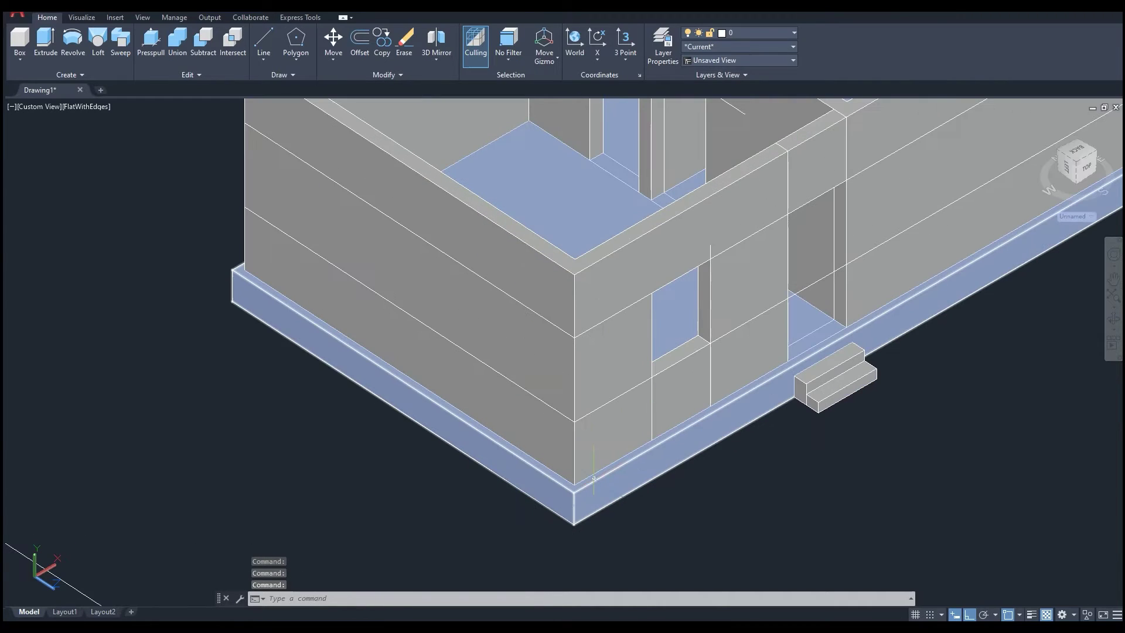
click(599, 467)
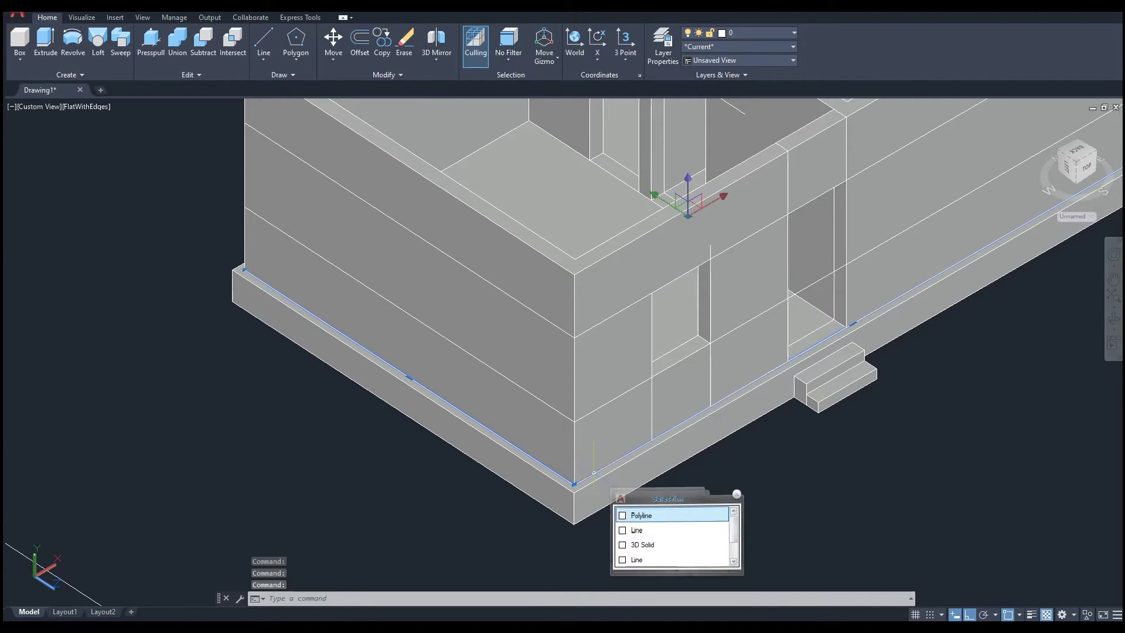
click(654, 515)
text(co)
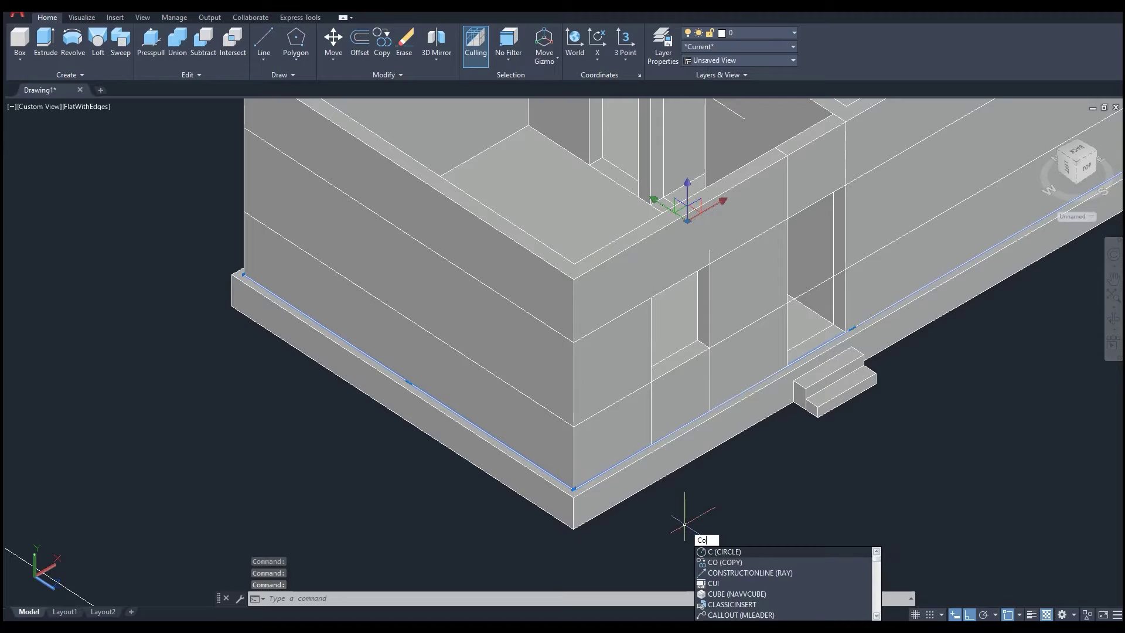
key(Return)
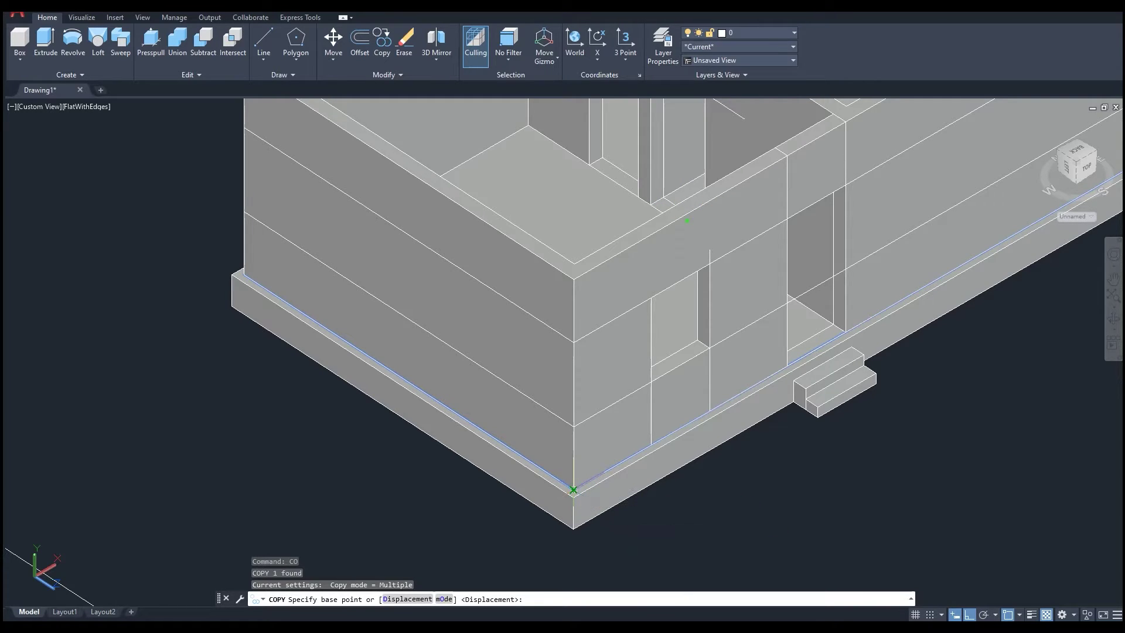
click(573, 489)
middle_drag(594, 307, 594, 317)
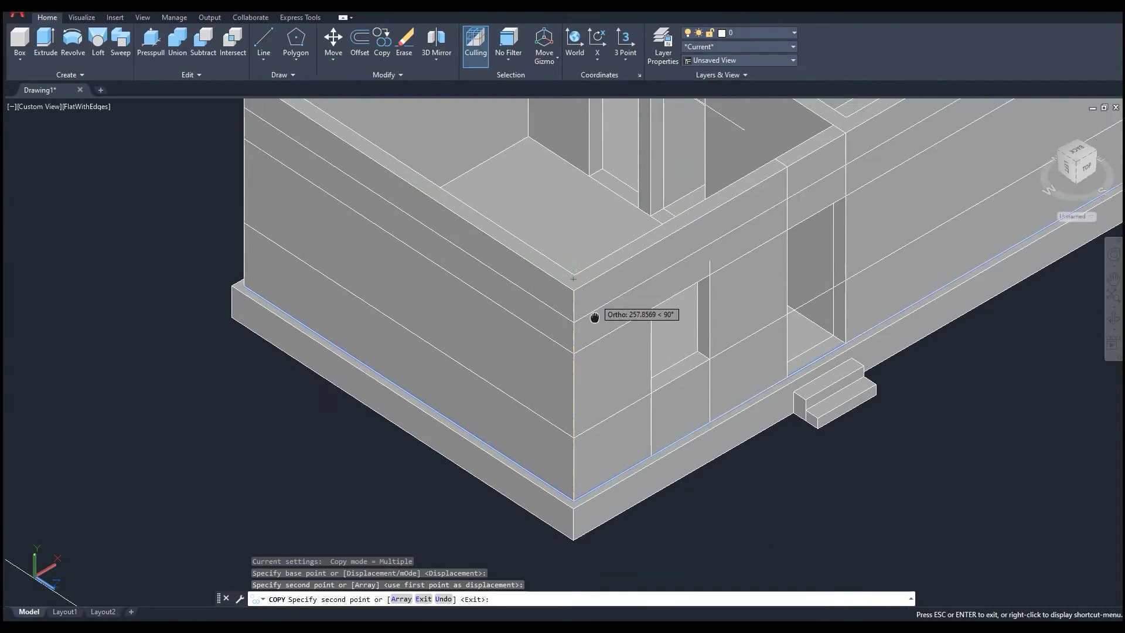
scroll(594, 316, down, 3)
key(Escape)
key(Escape)
Reset the user coordinate system to World.
text(uc)
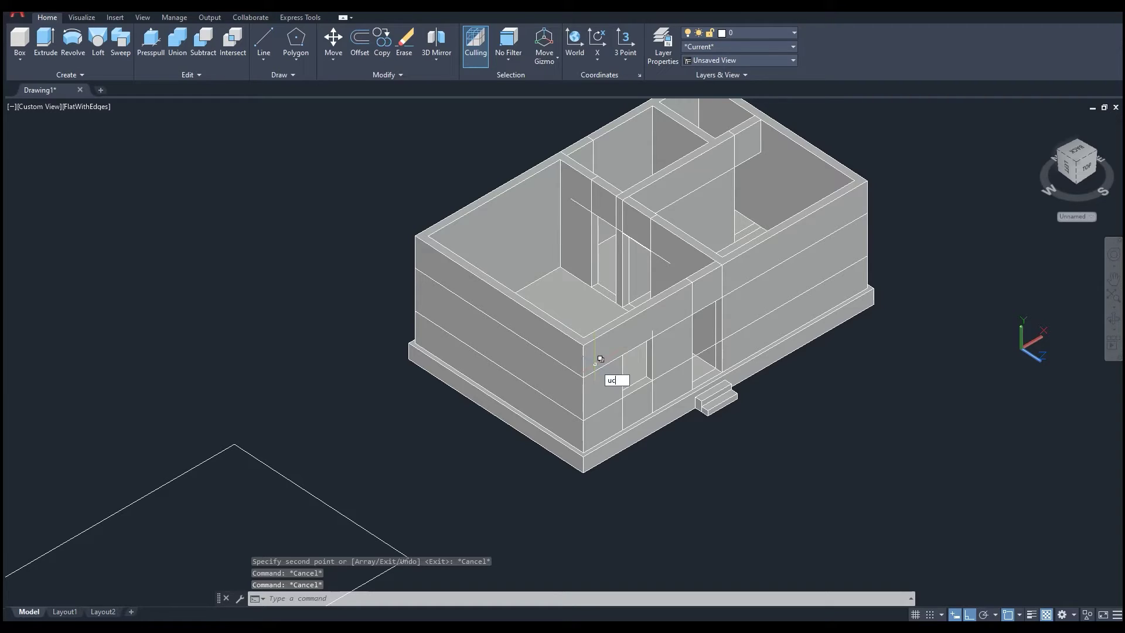
text(s)
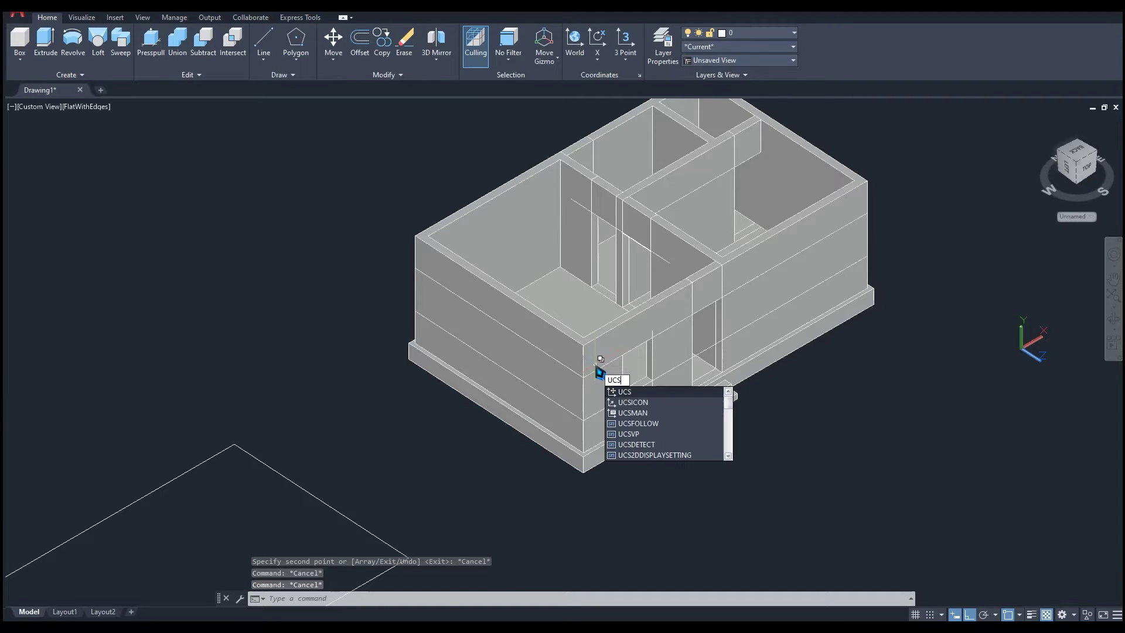
click(632, 392)
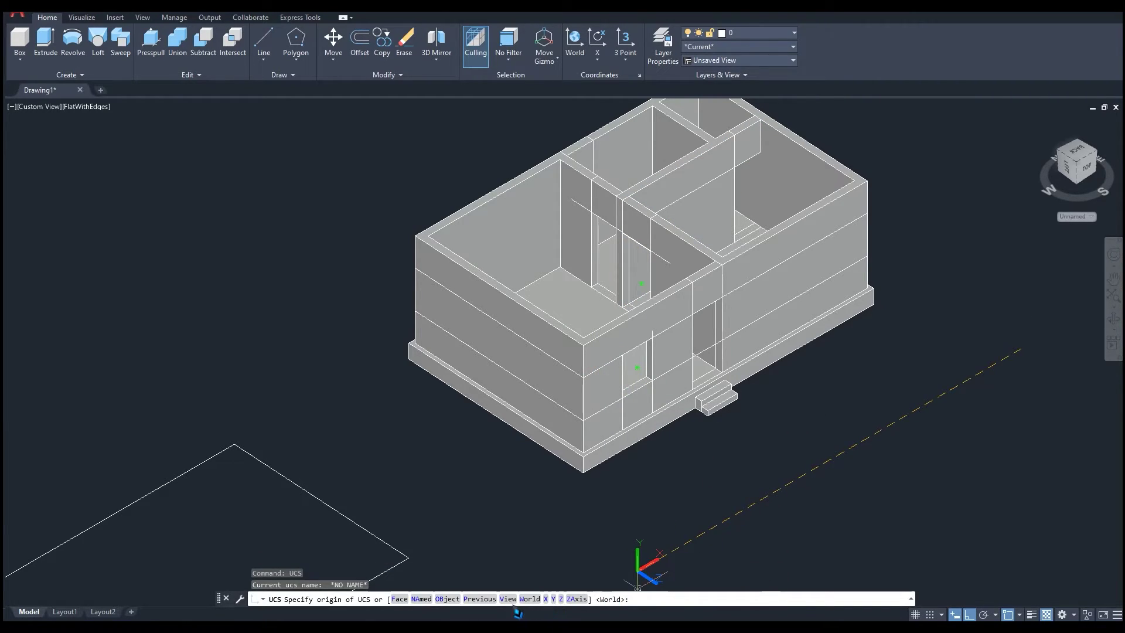
click(529, 600)
scroll(623, 485, down, 2)
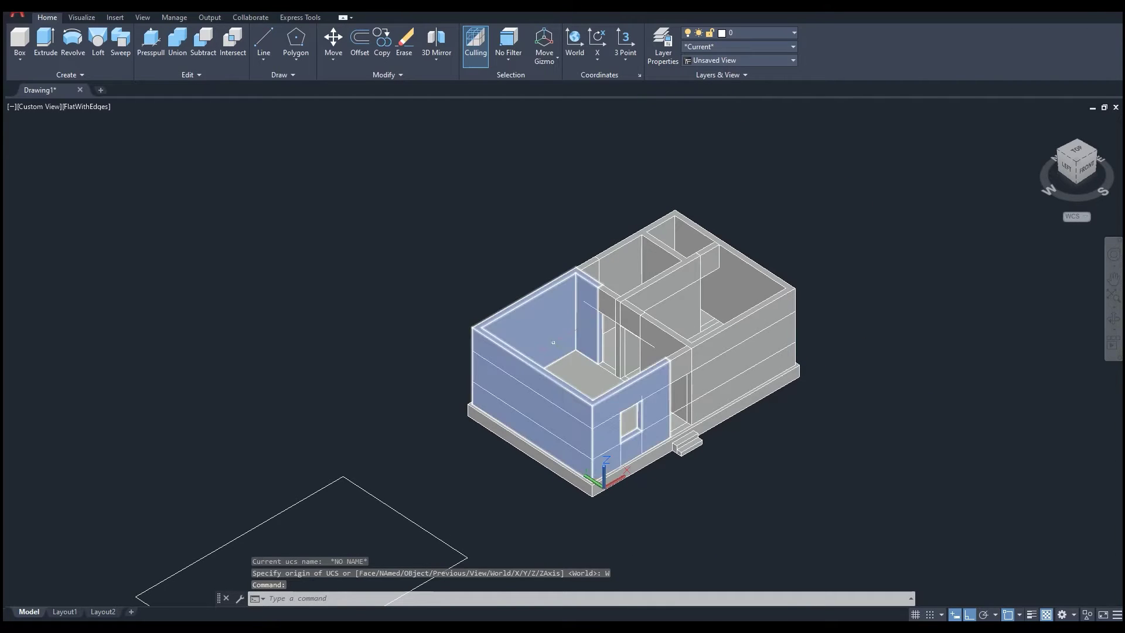
Offset the outline polyline on top of the walls outward by 60 units and end the command.
scroll(616, 407, up, 3)
scroll(625, 361, up, 2)
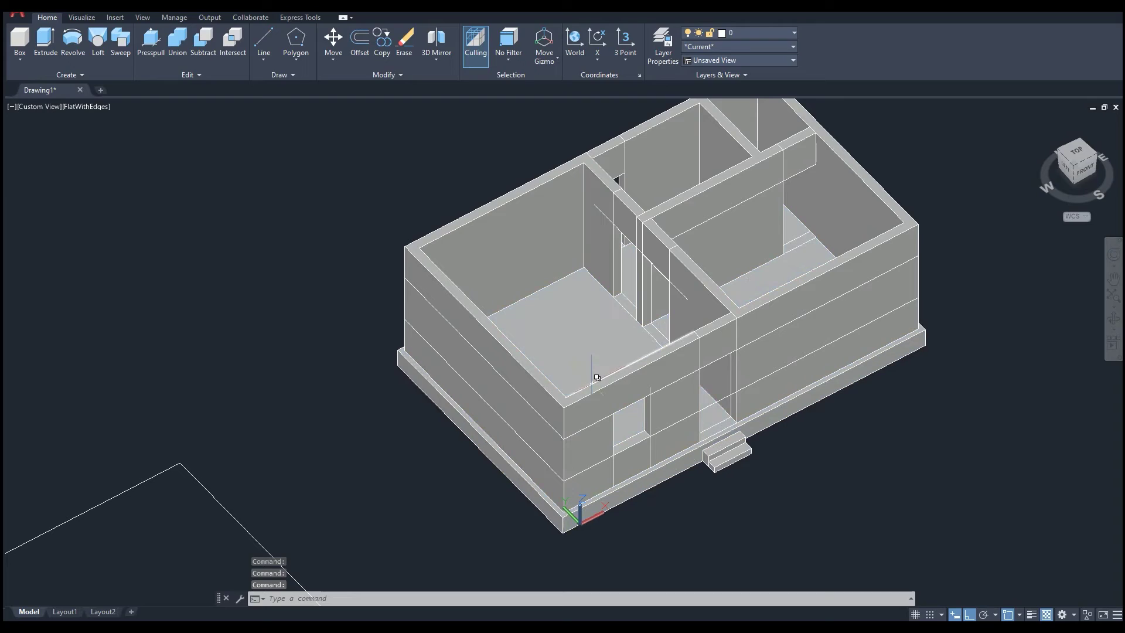
key(Return)
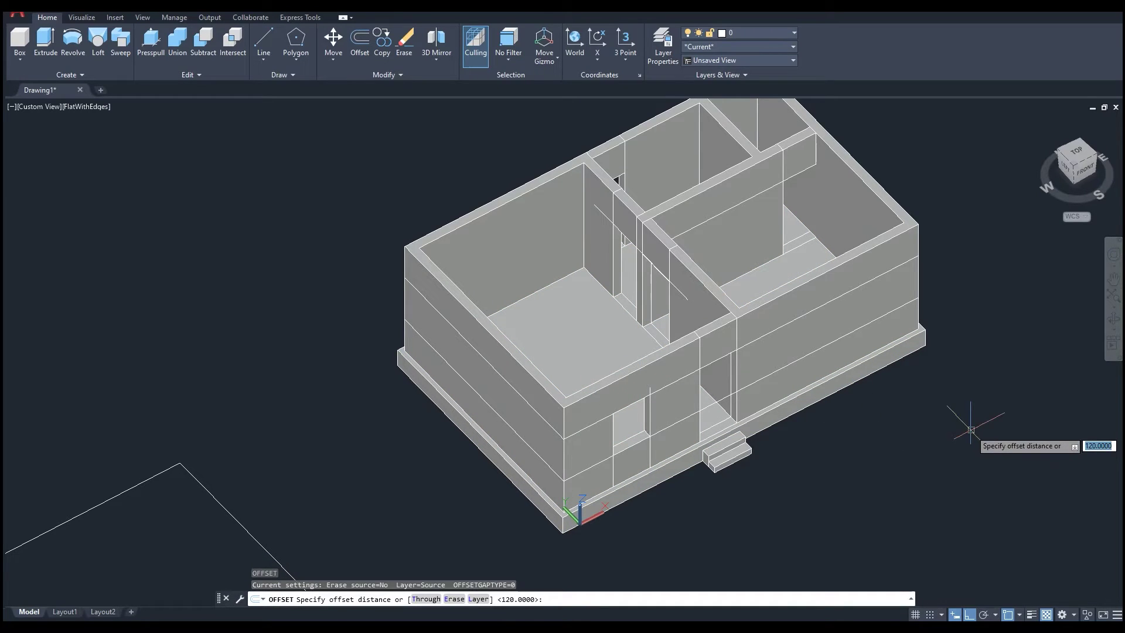
text(60)
key(Return)
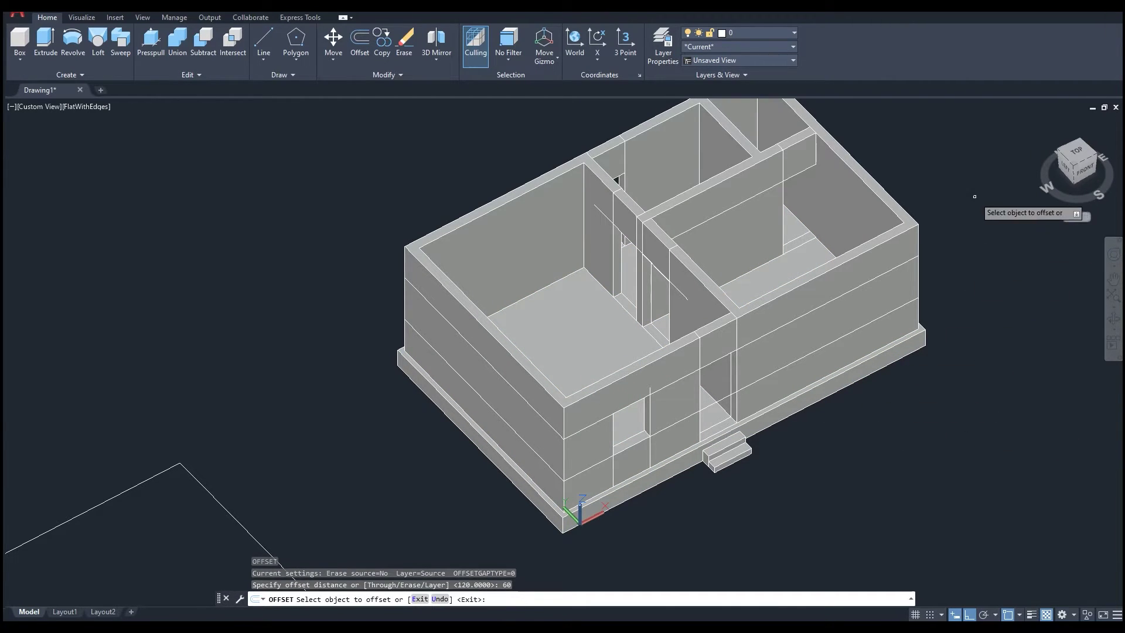
click(911, 212)
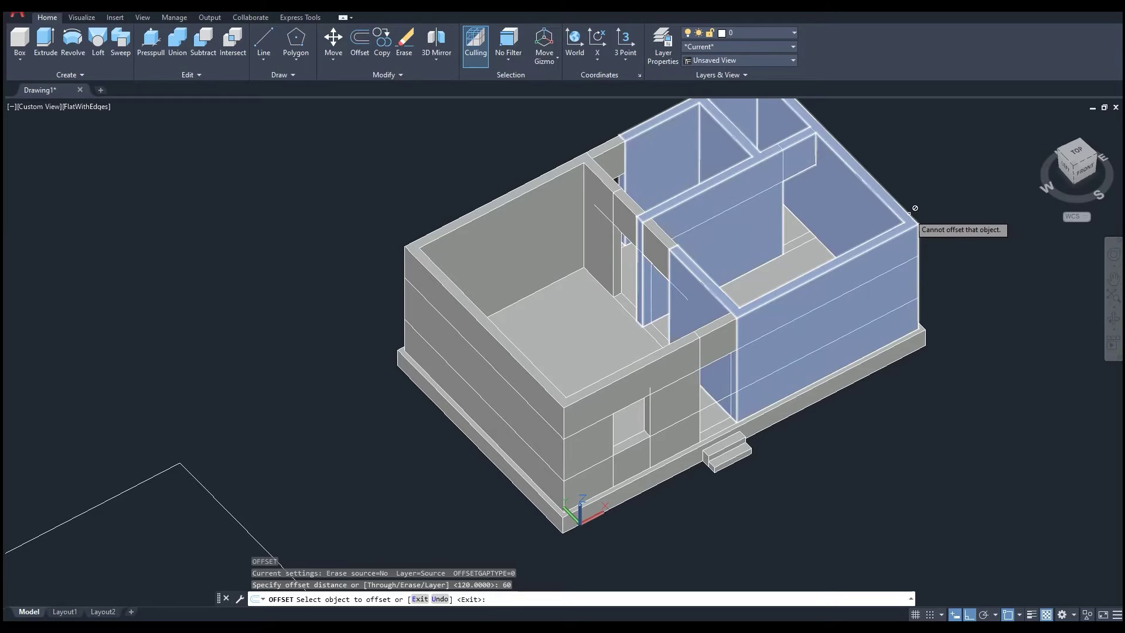
click(580, 396)
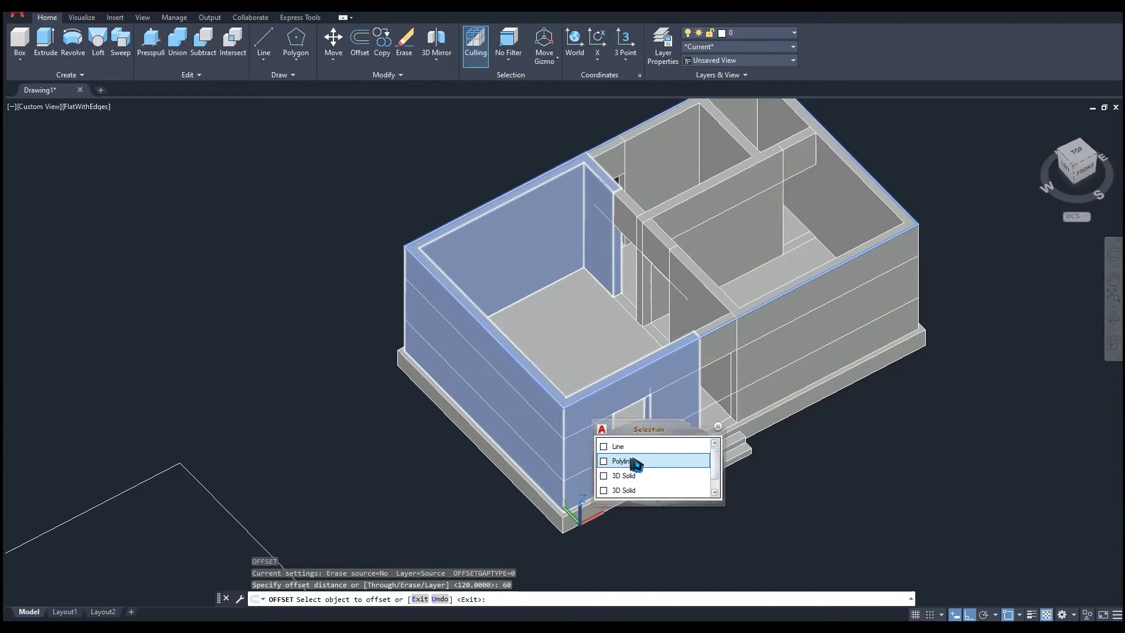
click(656, 462)
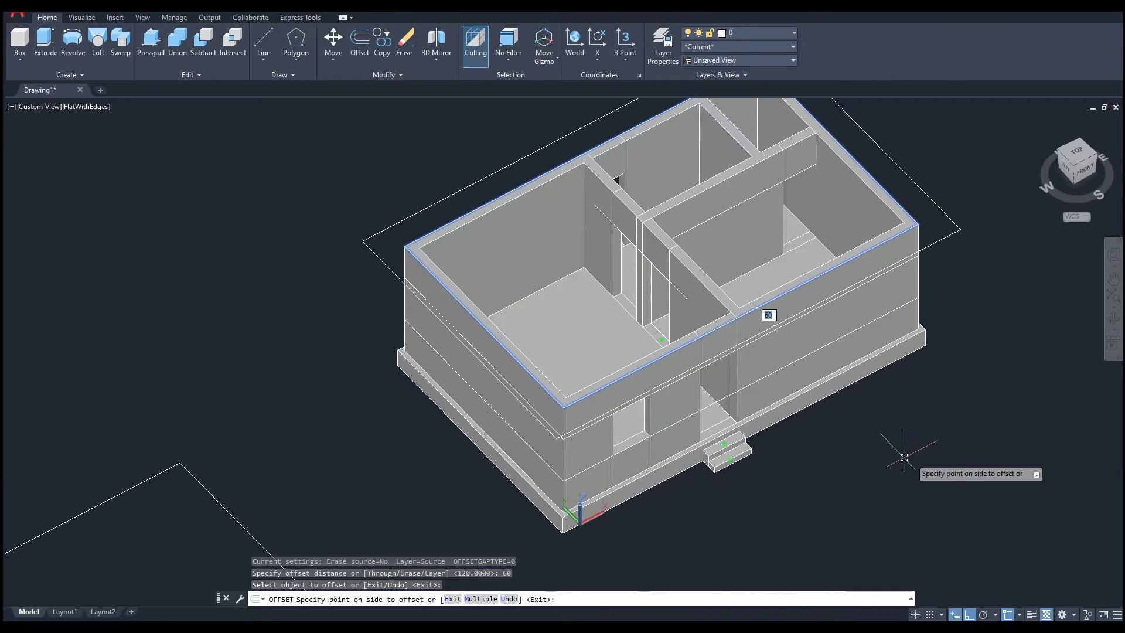
click(976, 439)
middle_drag(1003, 346, 984, 382)
key(Escape)
key(Escape)
Extrude the offset outline above the walls upward with a 60-degree taper until its slopes meet in a hip roof ridge.
click(948, 255)
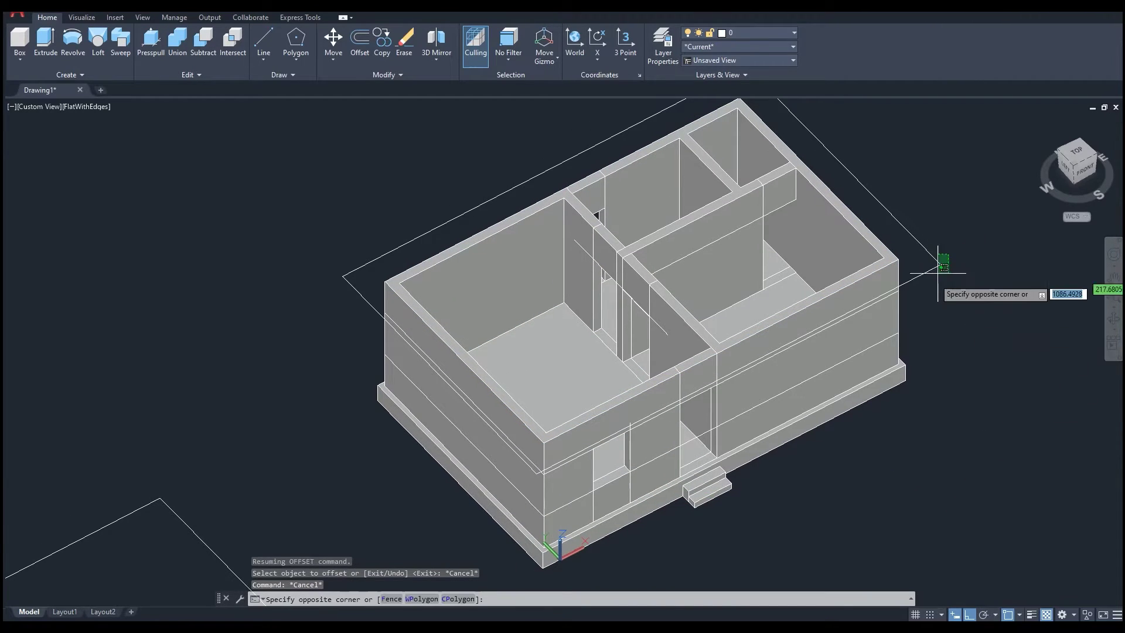
click(938, 271)
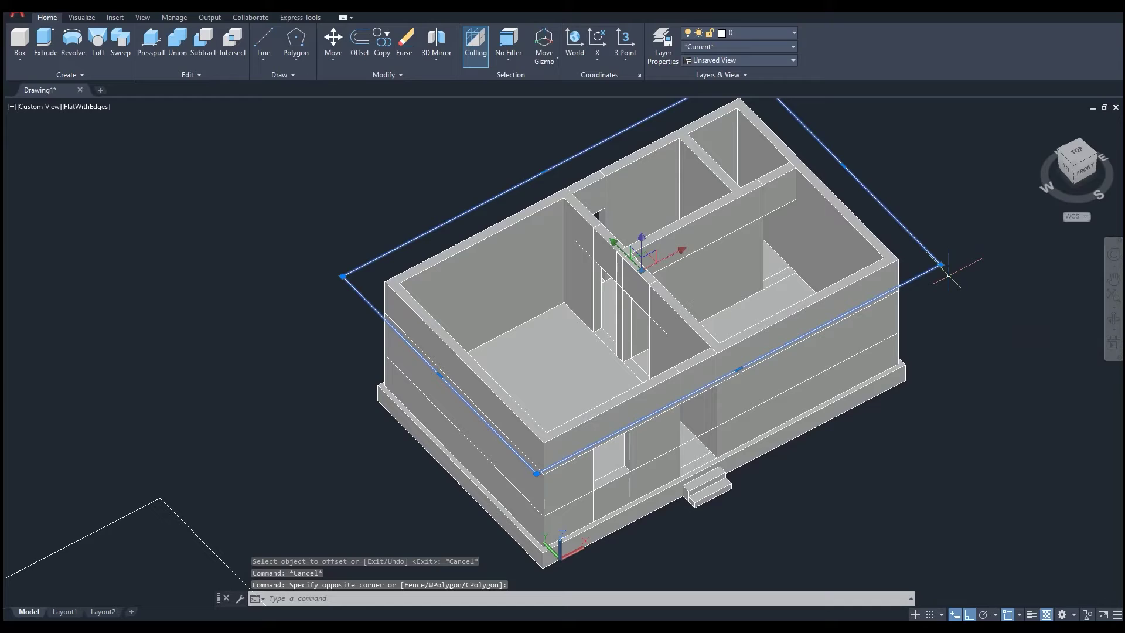
text(ext)
key(Return)
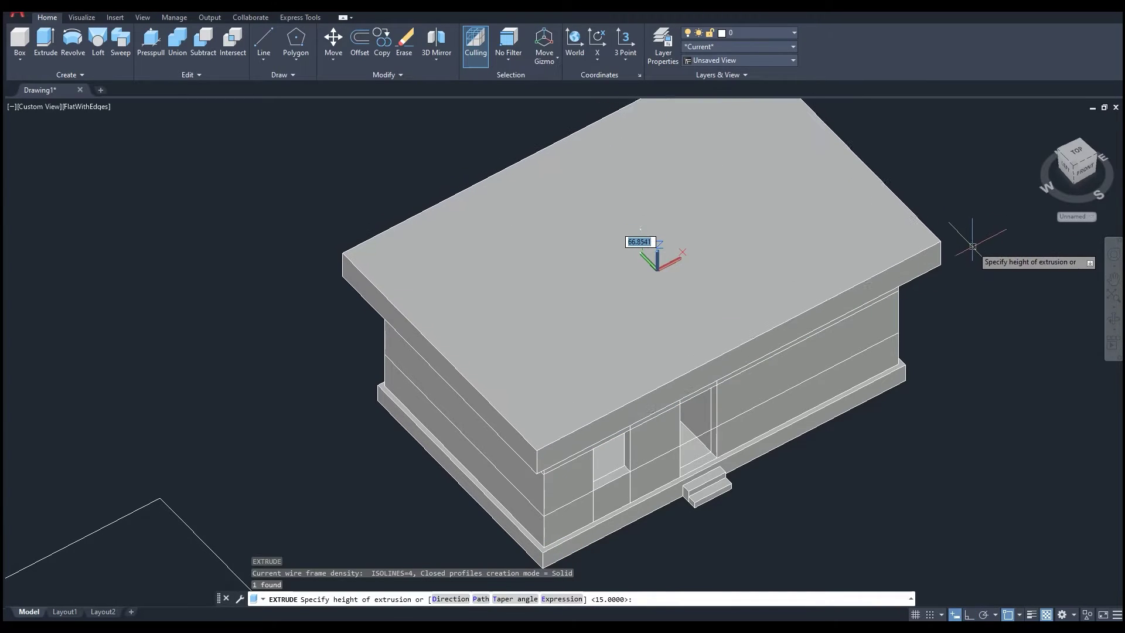
click(512, 599)
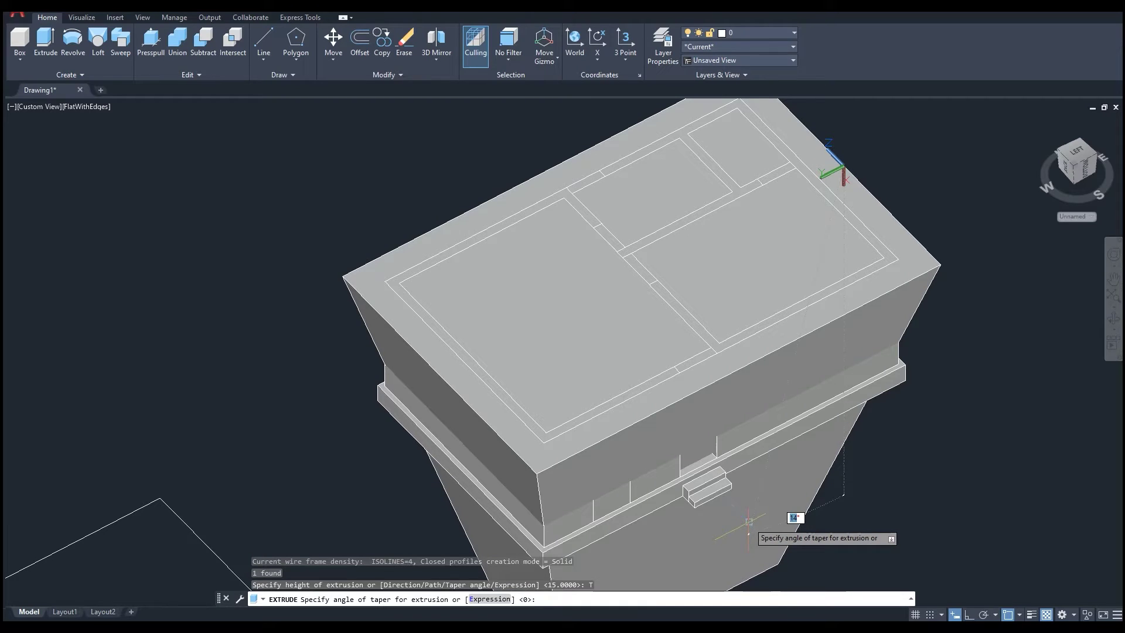
text(60)
key(Return)
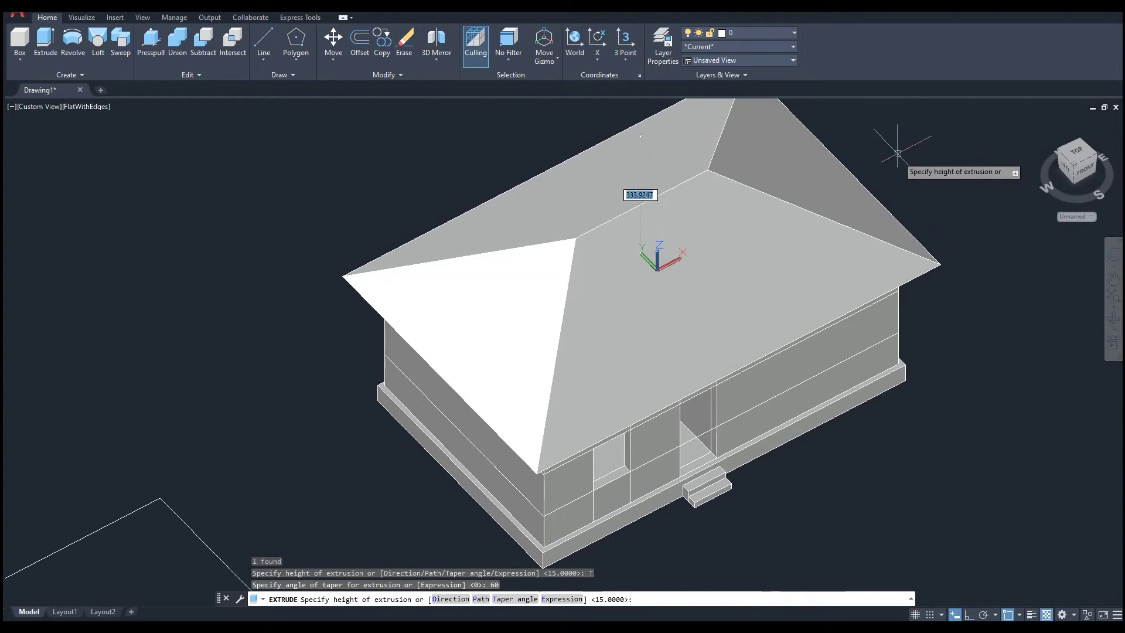
click(889, 173)
middle_drag(933, 246, 929, 267)
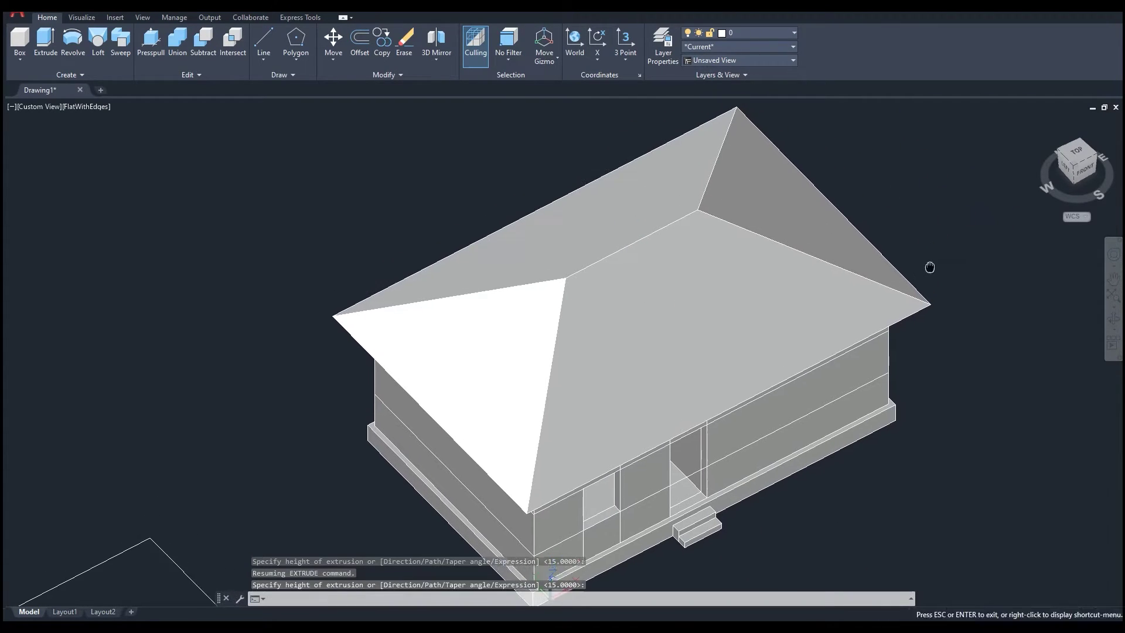
Delete the leftover outline polyline that runs around the outer walls at mid-height, across the front doorway.
shift+middle_drag(932, 317, 886, 284)
middle_drag(839, 388, 856, 346)
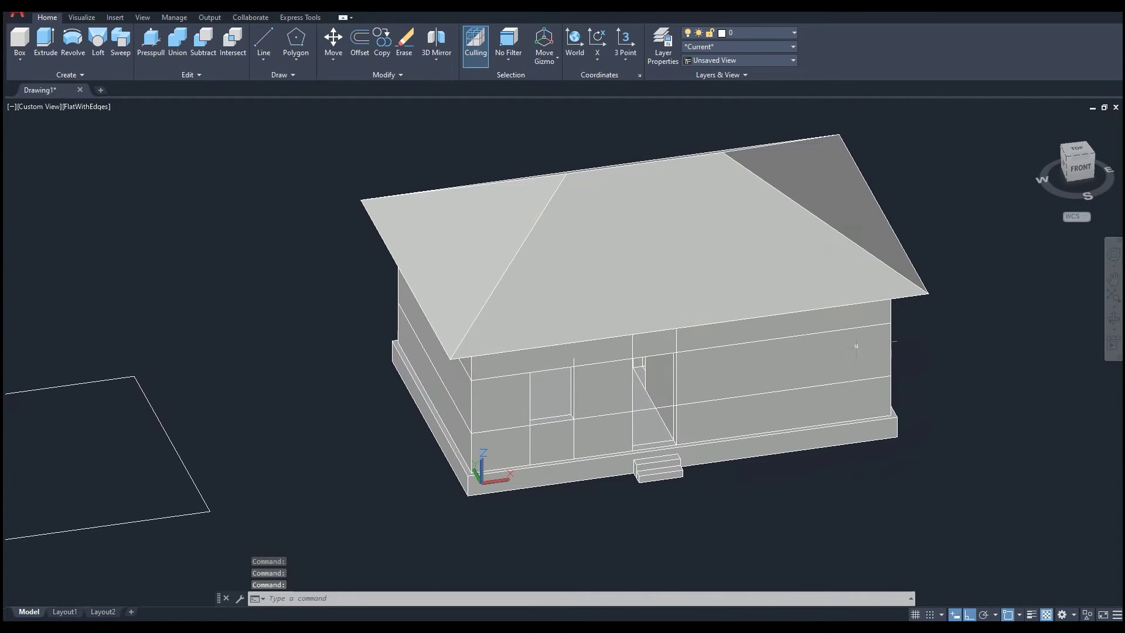
scroll(680, 421, up, 5)
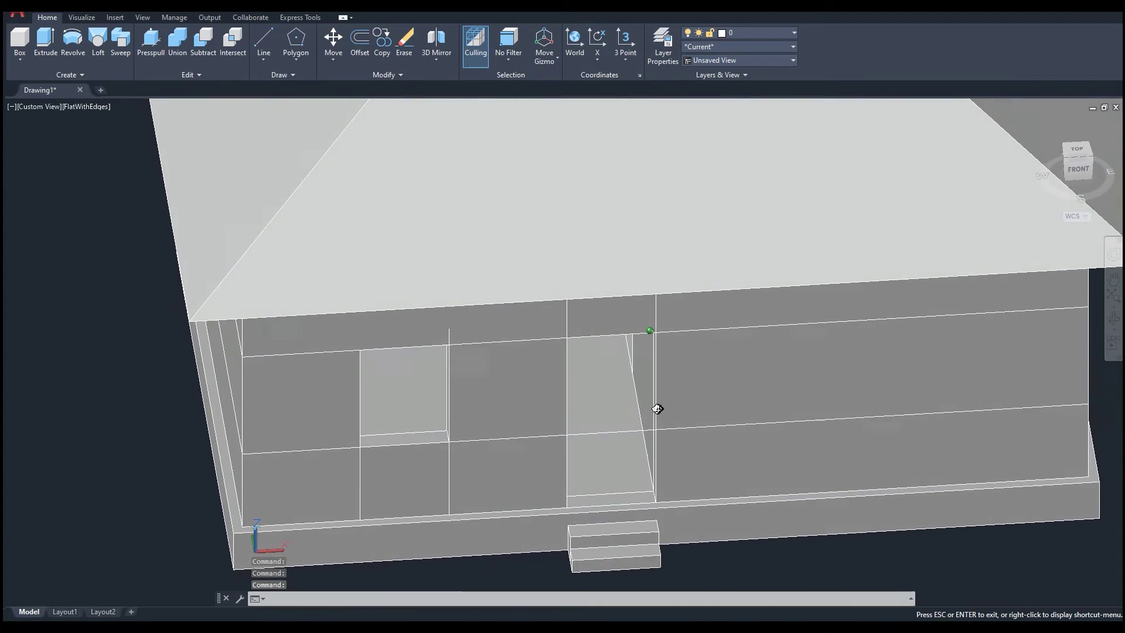
shift+middle_drag(655, 397, 586, 440)
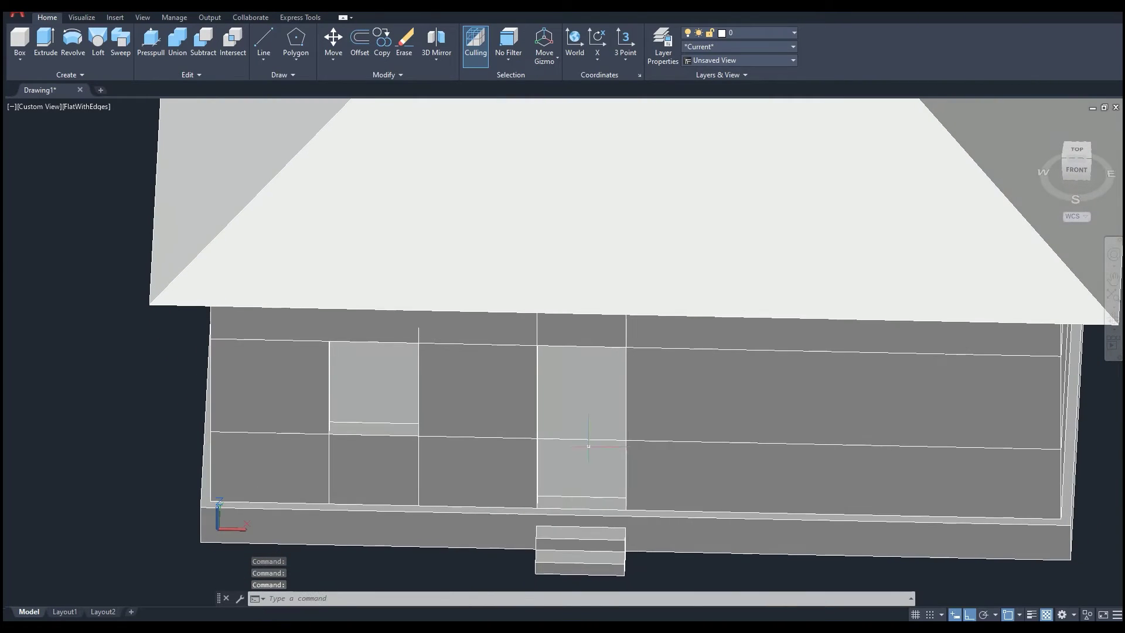
click(587, 440)
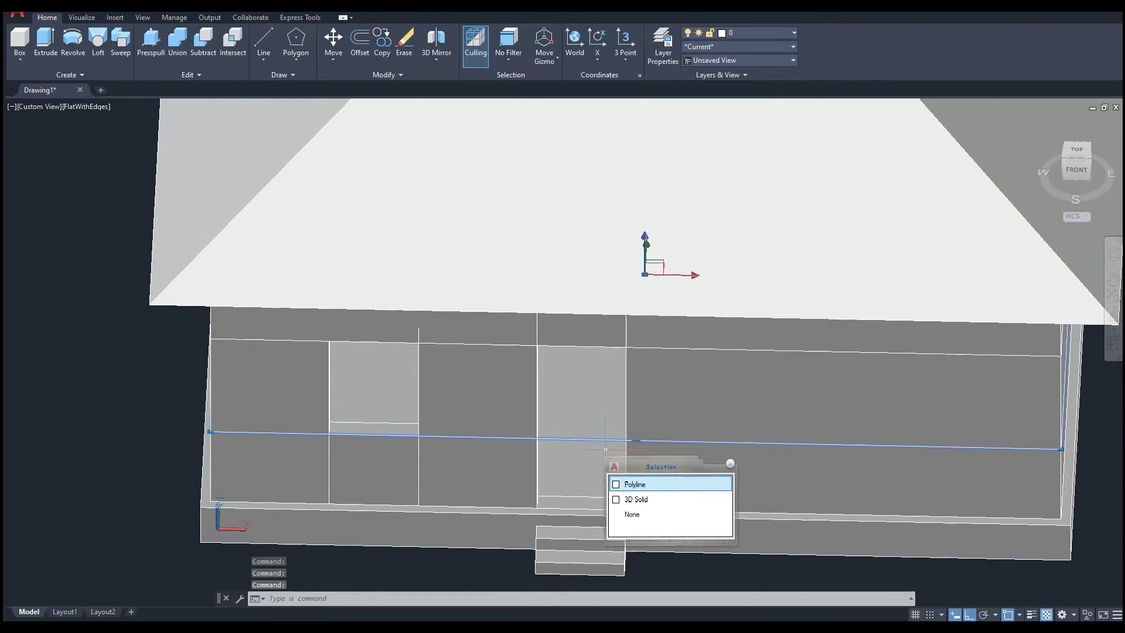
click(639, 487)
mouse_move(748, 532)
middle_down()
mouse_move(769, 441)
mouse_move(743, 405)
mouse_move(770, 353)
mouse_move(723, 387)
middle_up()
key(Delete)
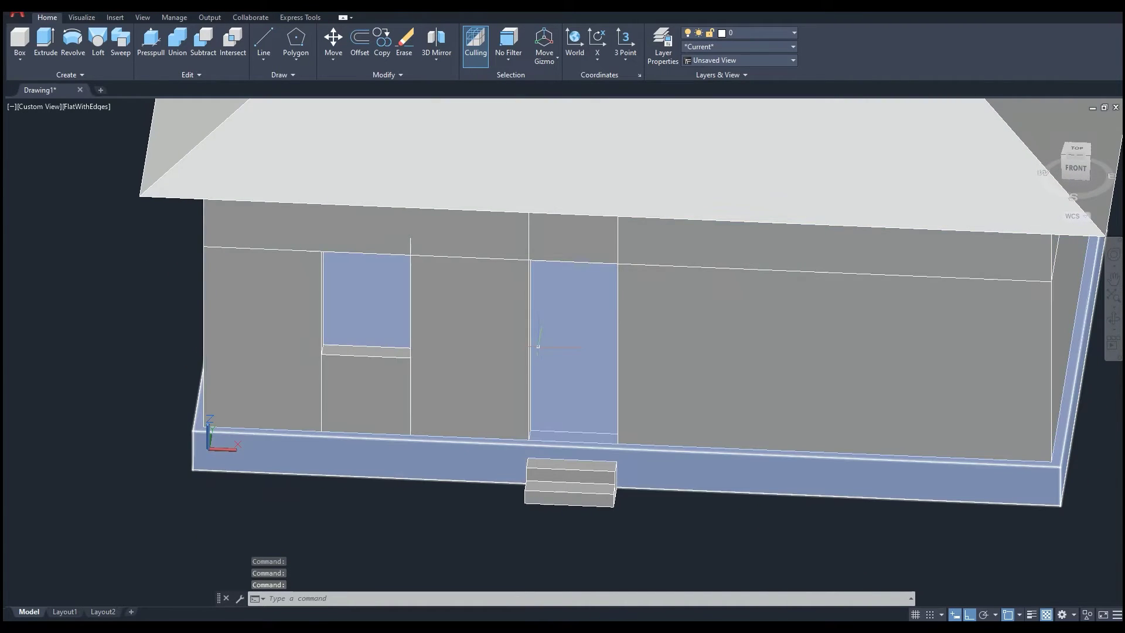
Draw a 90 by 210 rectangle over the front entrance opening, from its upper corner to the opposite lower corner.
shift+middle_drag(562, 358, 500, 360)
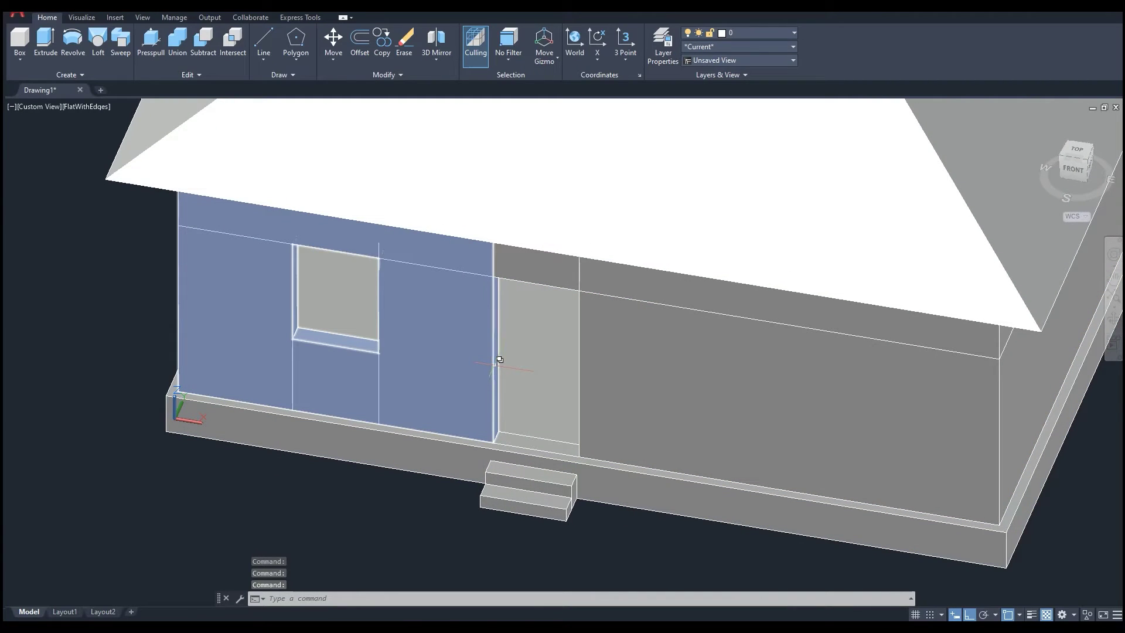
click(499, 359)
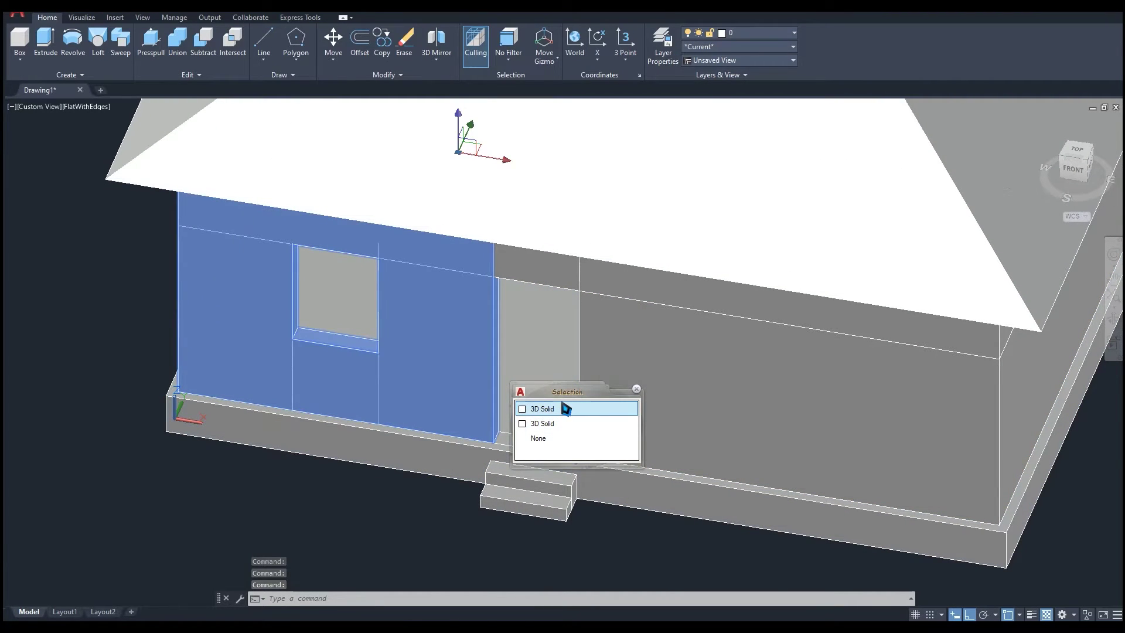
key(Escape)
text(re)
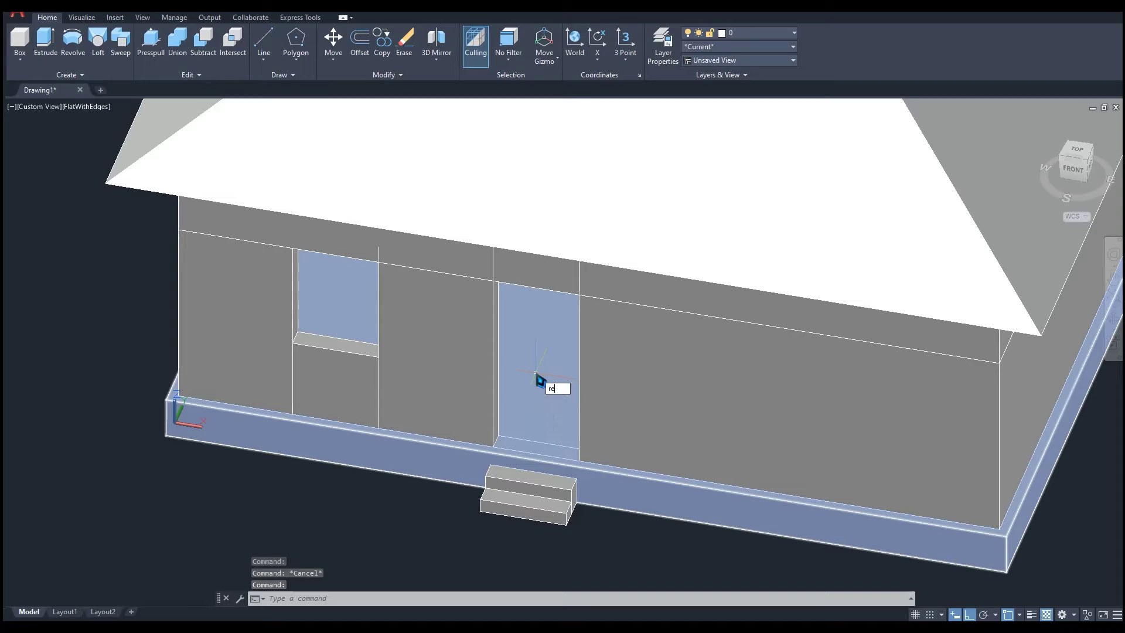
text(c)
key(Return)
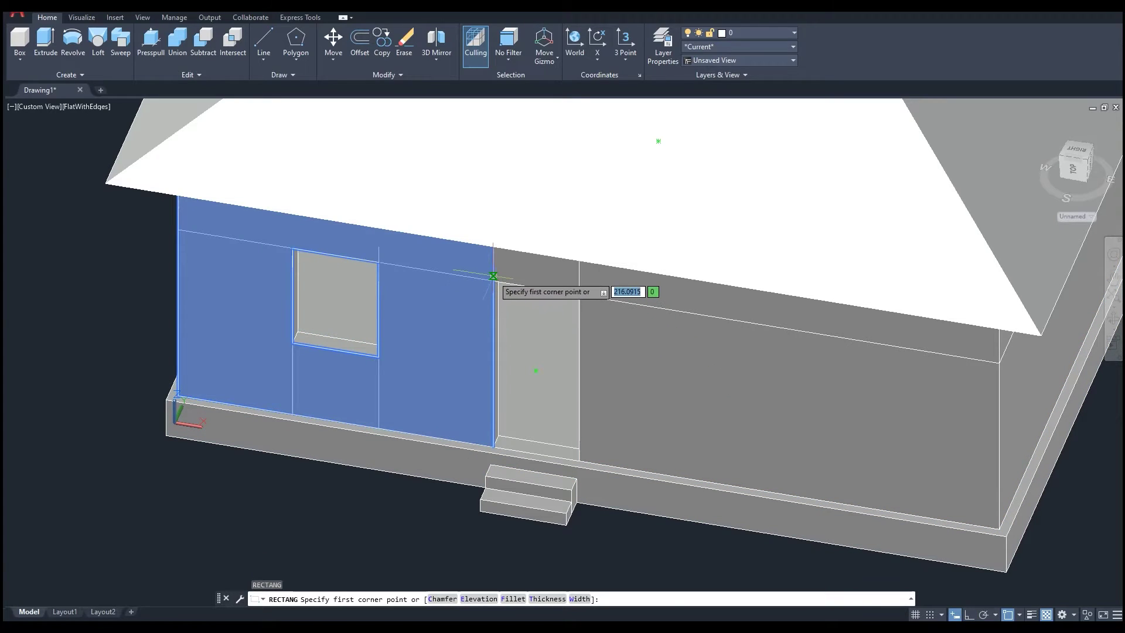
click(493, 276)
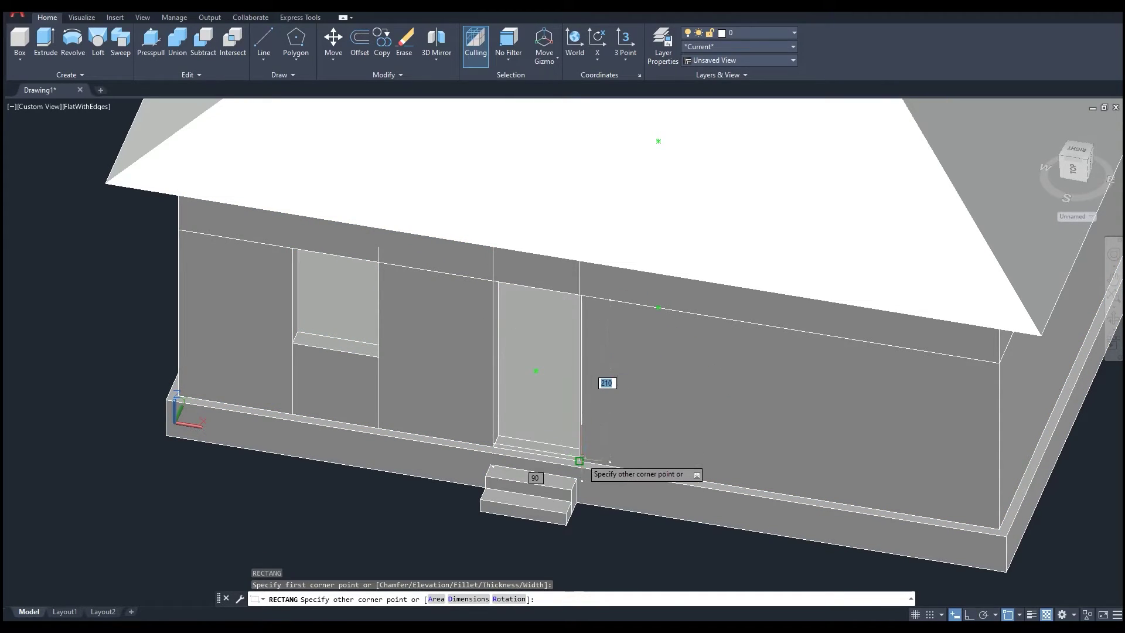
key(Escape)
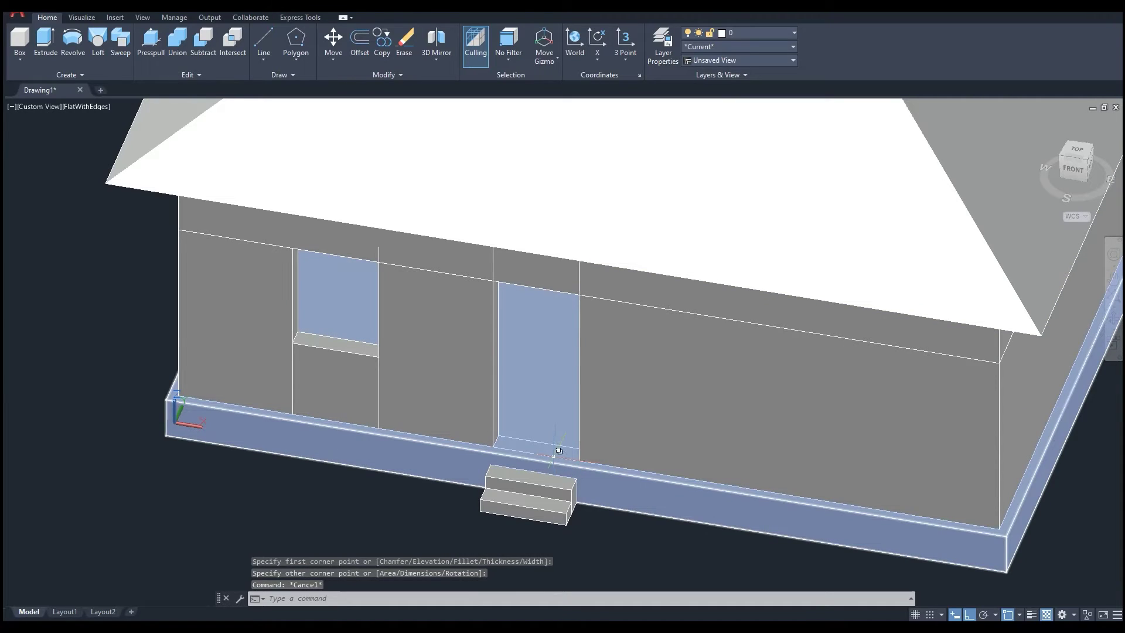
Isolate the doorway rectangle so that the rest of the house is hidden.
click(557, 449)
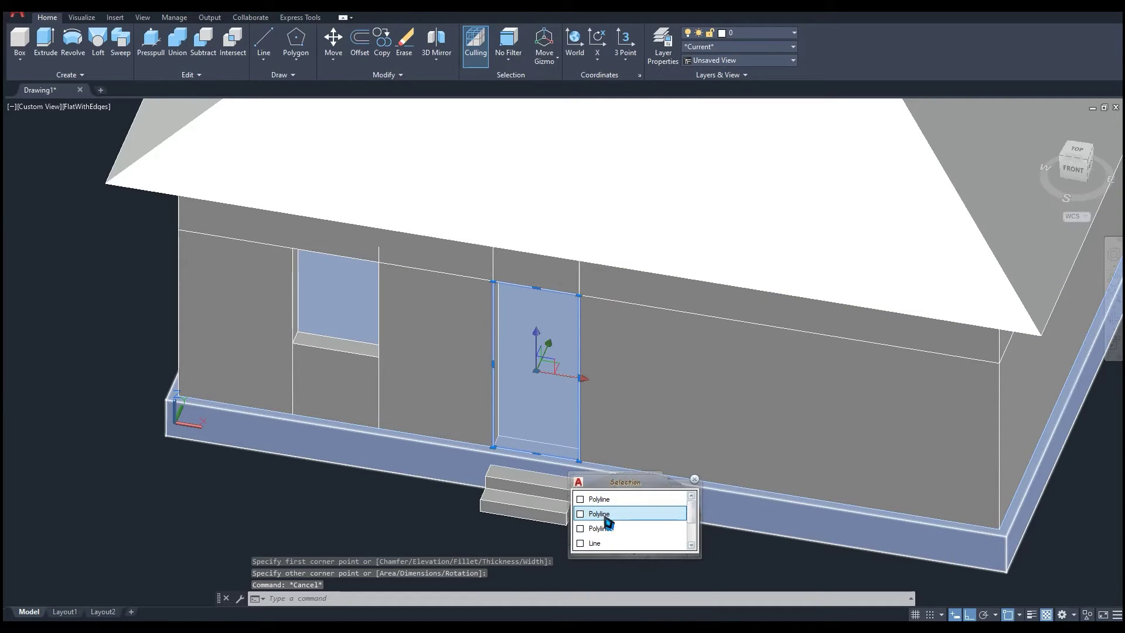
click(605, 516)
right_click(606, 525)
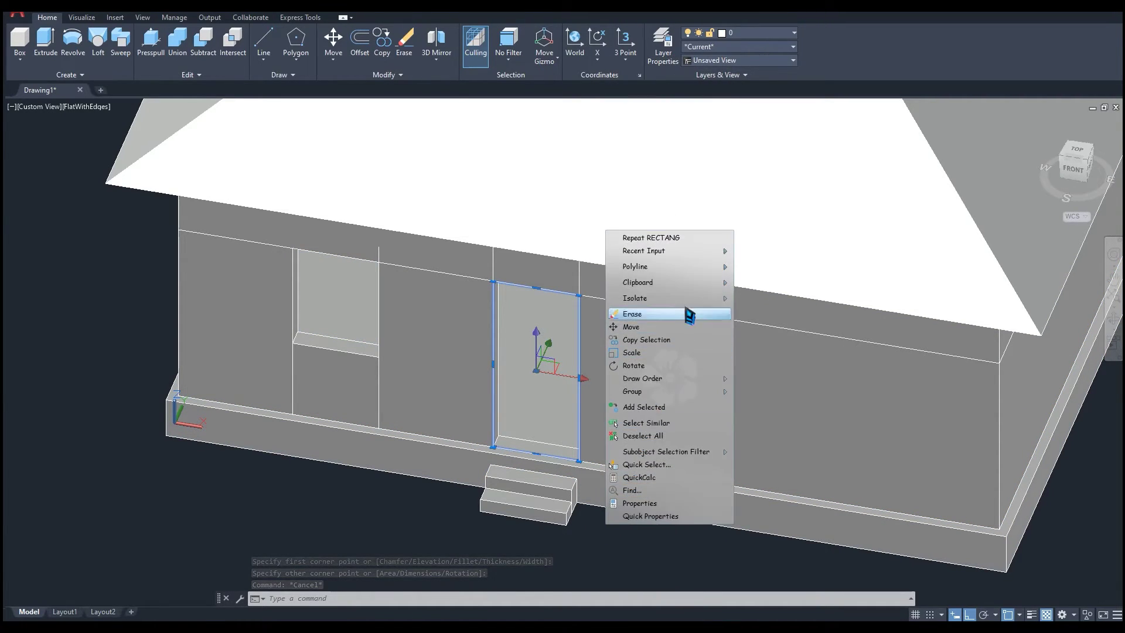
mouse_move(696, 271)
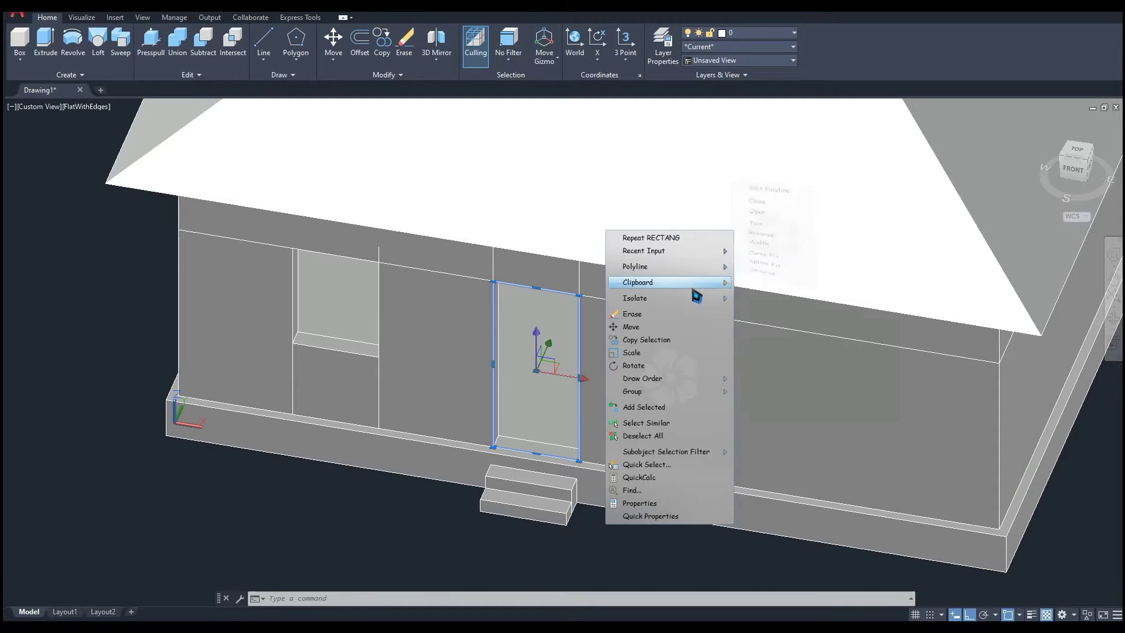
mouse_move(691, 303)
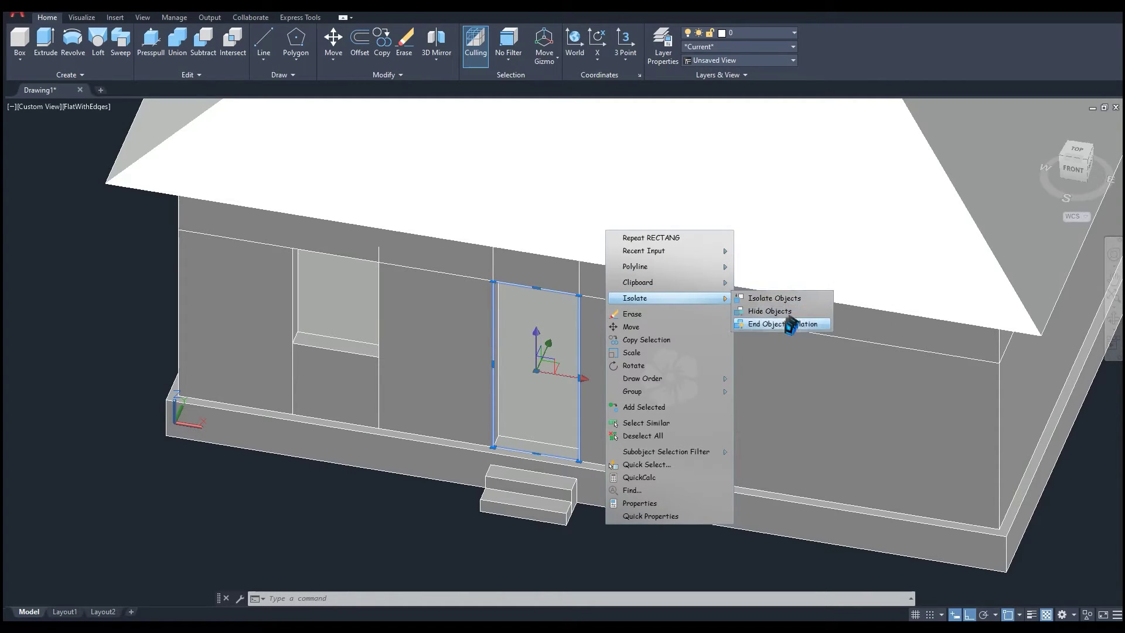
click(776, 298)
shift+middle_drag(646, 395, 653, 386)
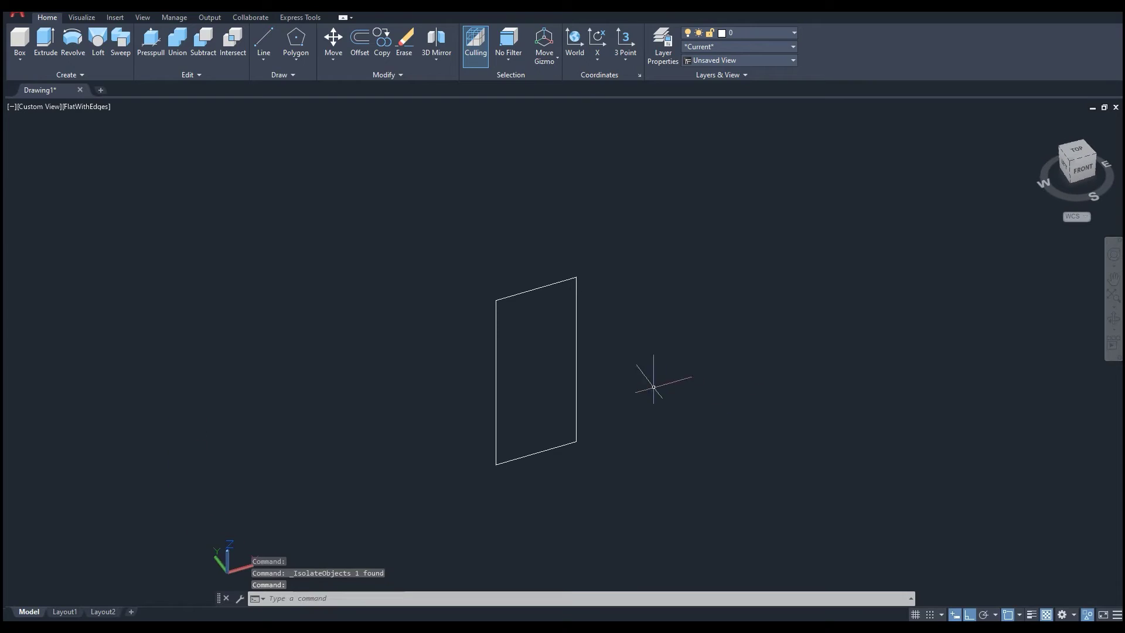
key(Escape)
Explode the doorway rectangle and erase its bottom edge.
scroll(550, 336, up, 1)
scroll(499, 300, up, 1)
scroll(499, 299, up, 2)
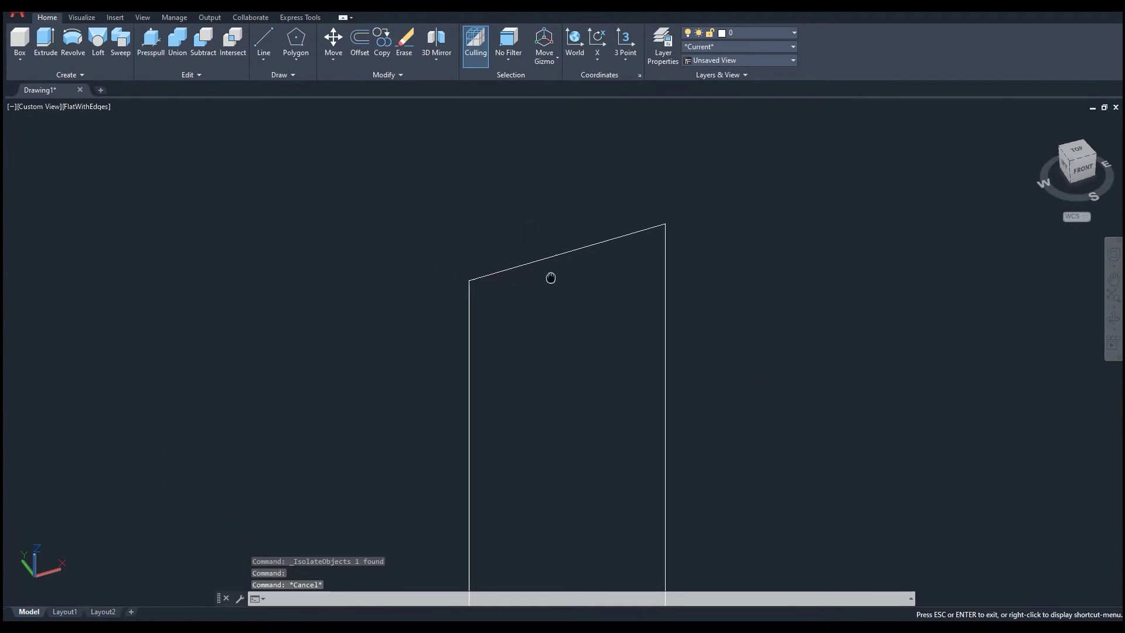
middle_drag(550, 276, 499, 240)
scroll(569, 291, down, 4)
middle_drag(574, 296, 572, 271)
click(582, 425)
click(562, 459)
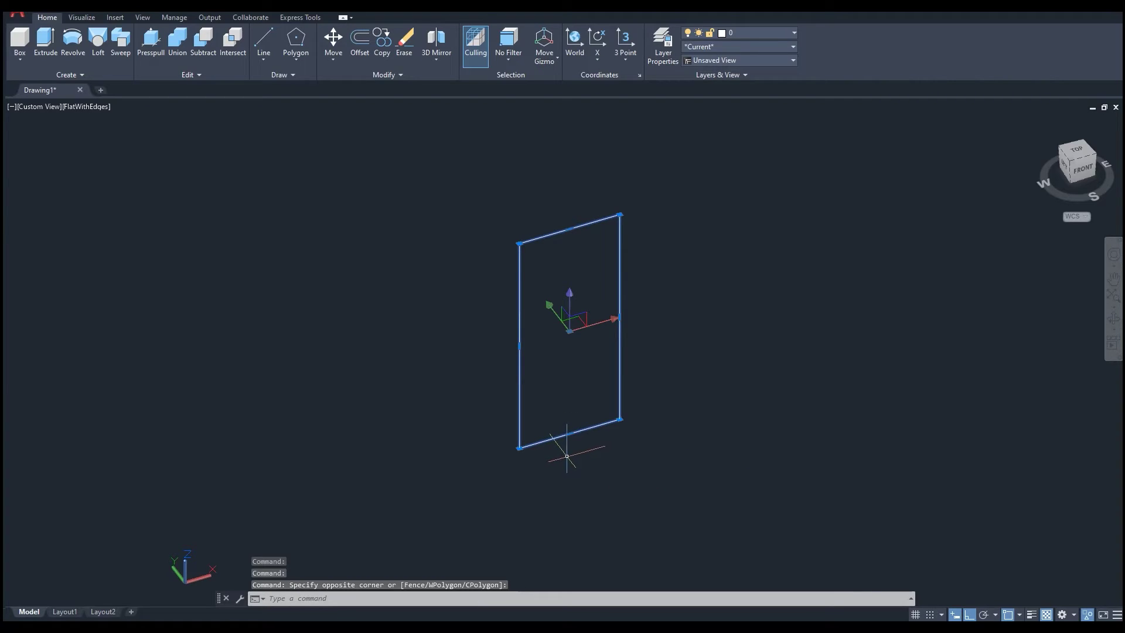
text(x)
key(Return)
click(583, 415)
click(563, 455)
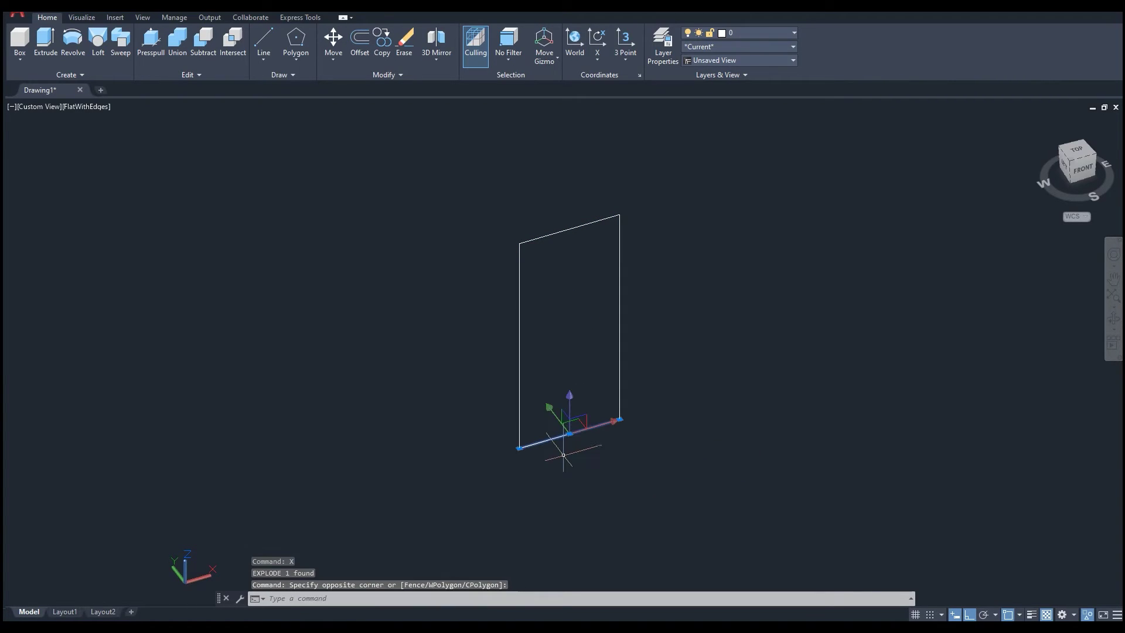
key(Delete)
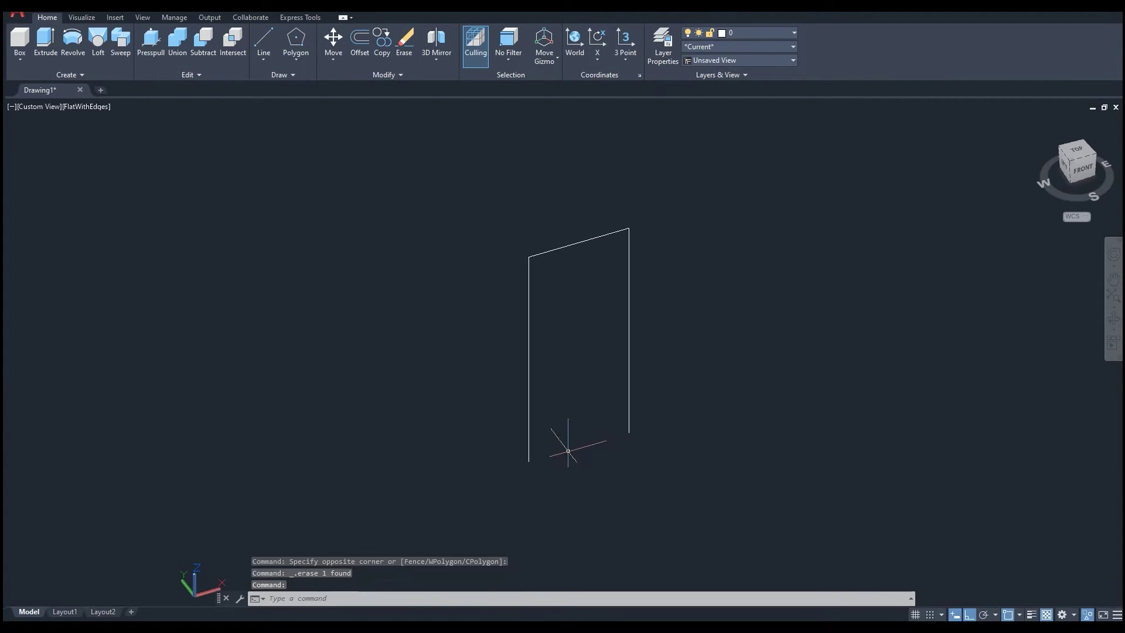
Join the three remaining doorway lines into a single open polyline.
scroll(543, 424, up, 1)
click(679, 154)
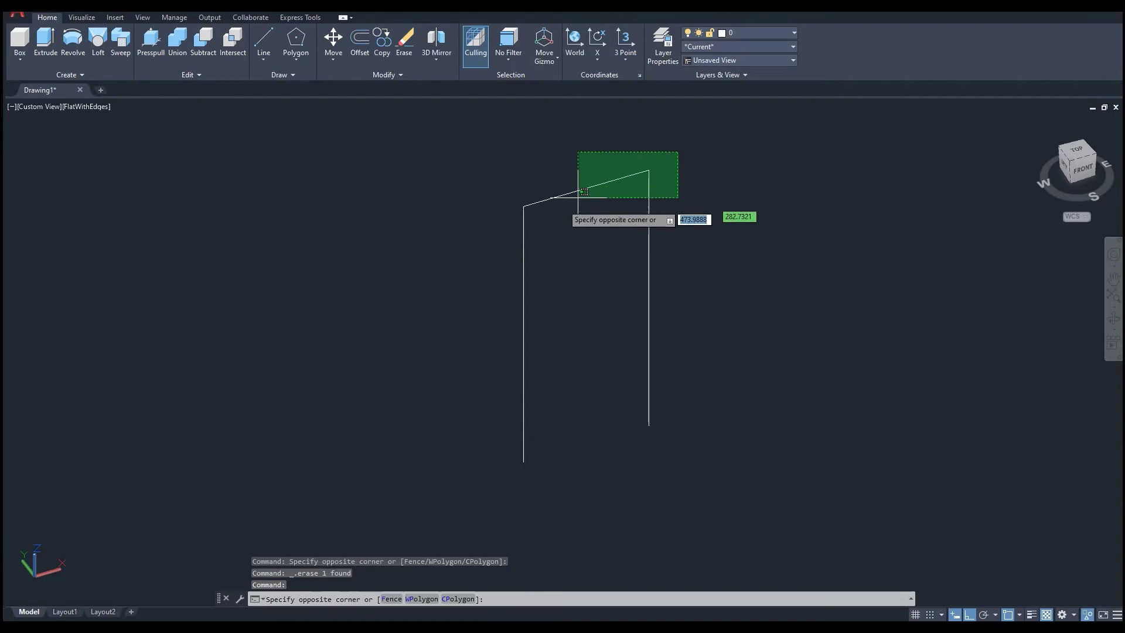
click(476, 234)
text(j)
key(Return)
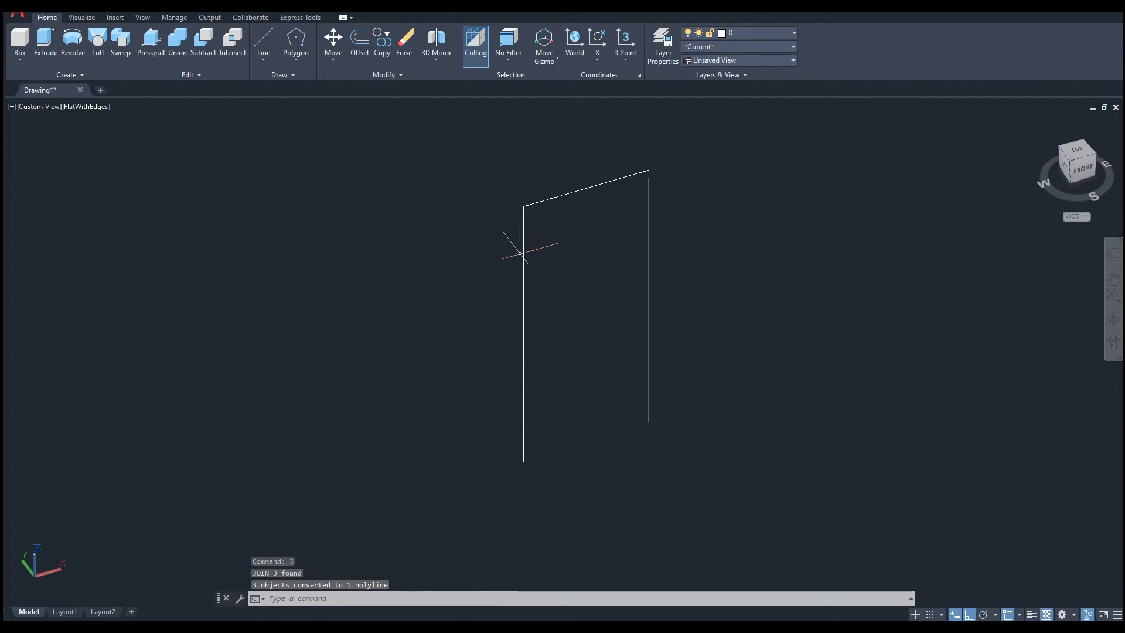
click(523, 253)
Draw an open L-shaped door frame profile as a polyline in plan at the foot of the doorway's left jamb line.
shift+middle_drag(559, 365, 447, 455)
scroll(502, 366, up, 5)
middle_drag(548, 367, 522, 389)
key(Return)
click(479, 399)
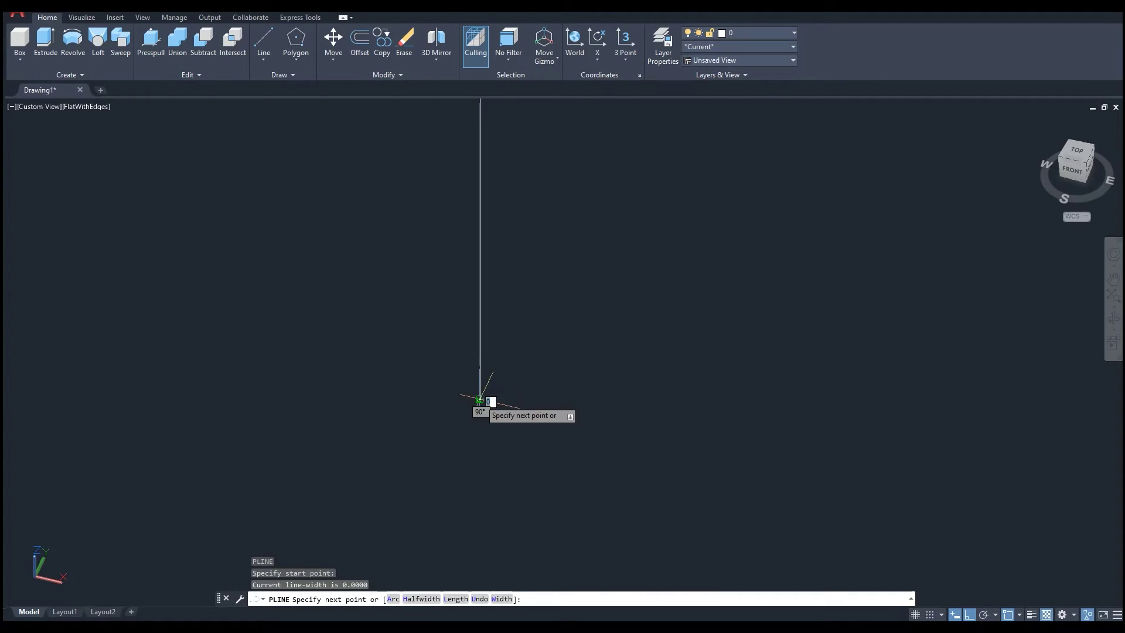
click(478, 402)
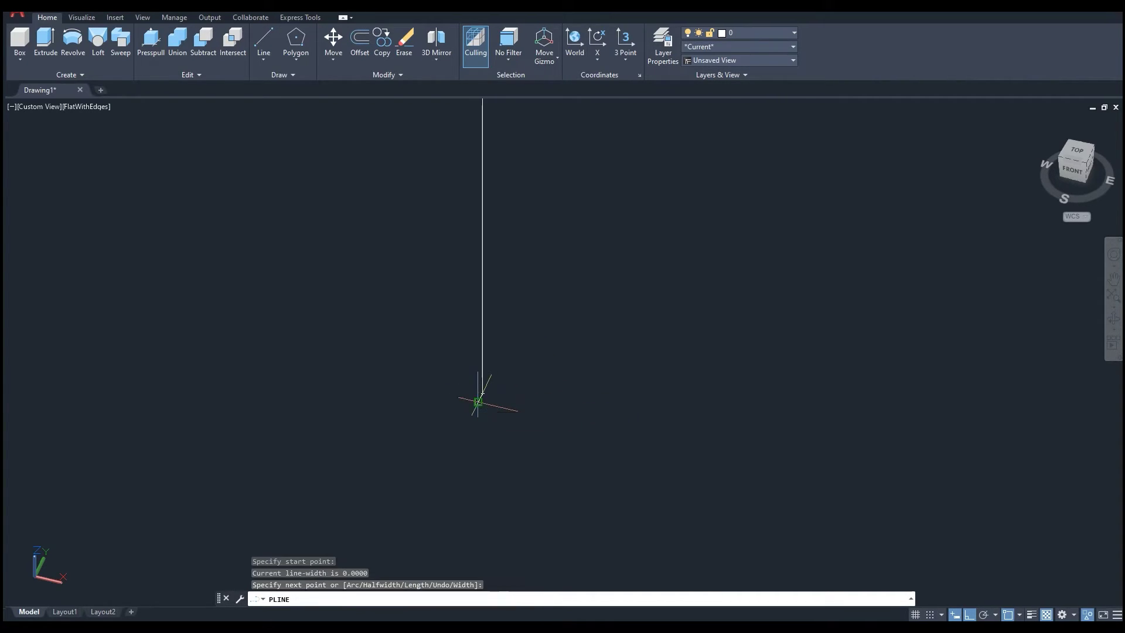
click(423, 390)
click(417, 402)
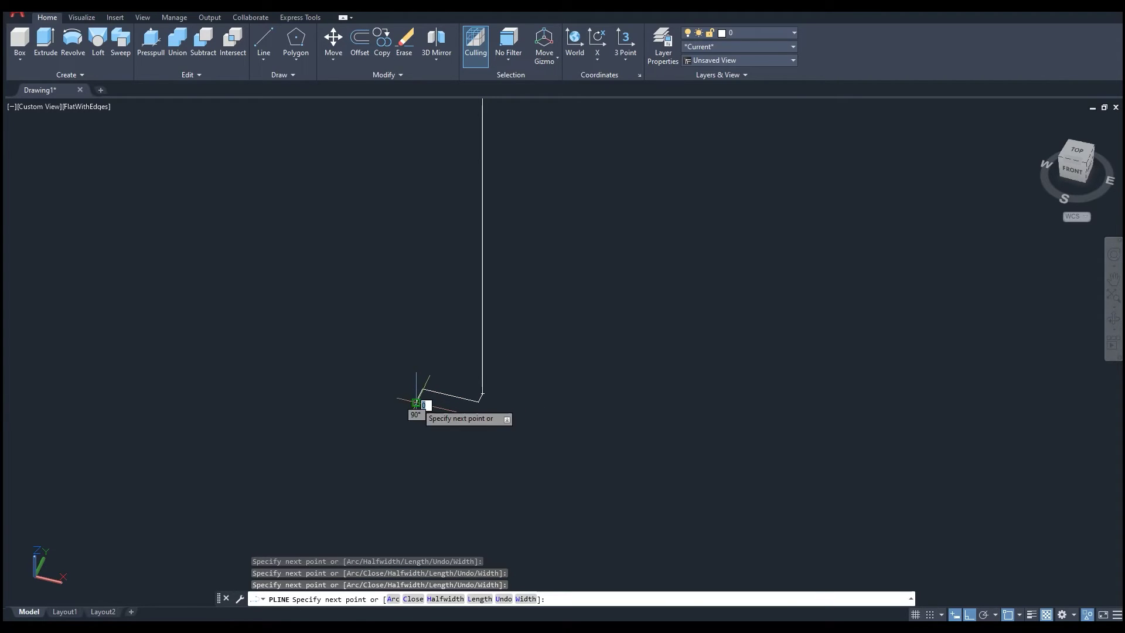
click(490, 418)
click(512, 375)
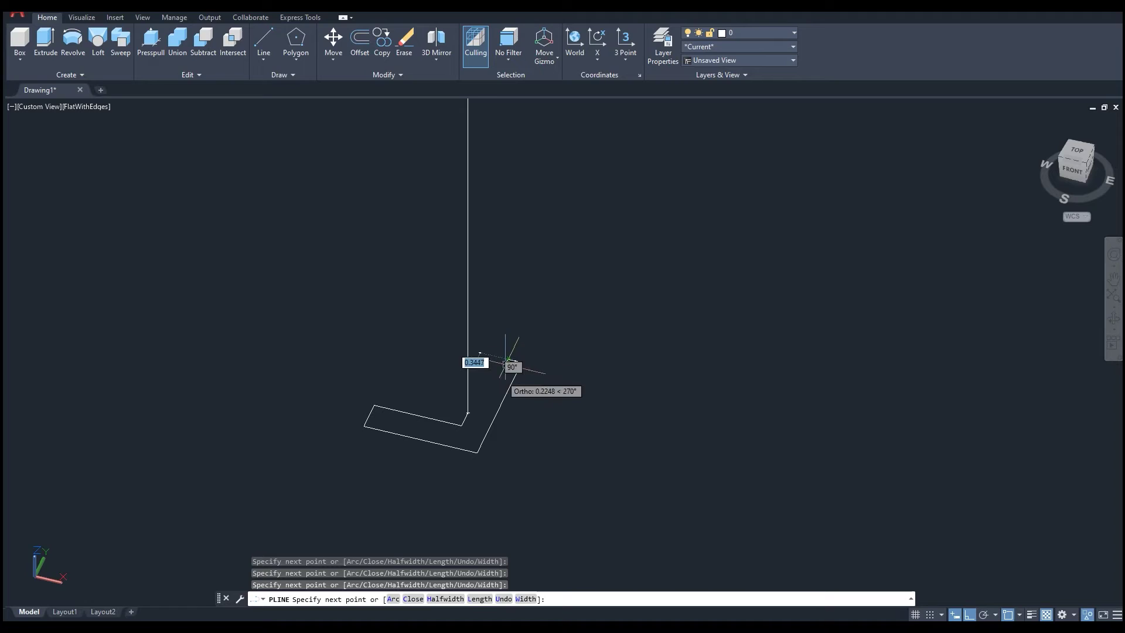
click(508, 360)
key(Return)
Draw a short polyline segment from the foot of the jamb line inward, parallel to the profile's long outer side.
key(Return)
click(466, 413)
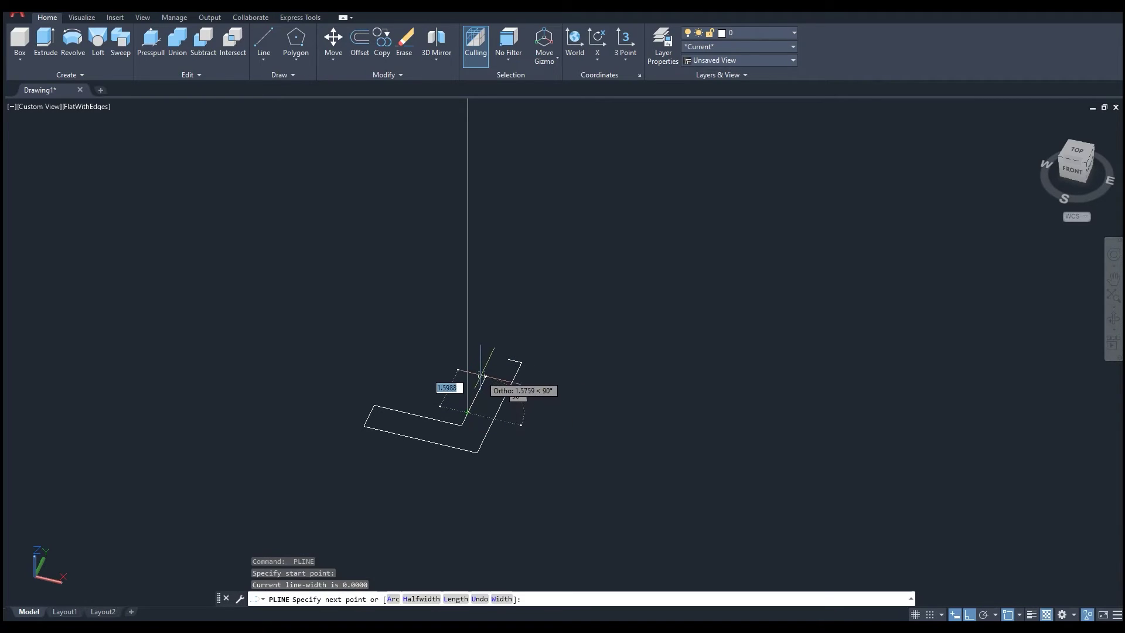
click(487, 368)
key(Return)
Fillet the short segment with the profile's open end at radius 0 to close the L-shaped door frame outline.
middle_drag(517, 379, 510, 394)
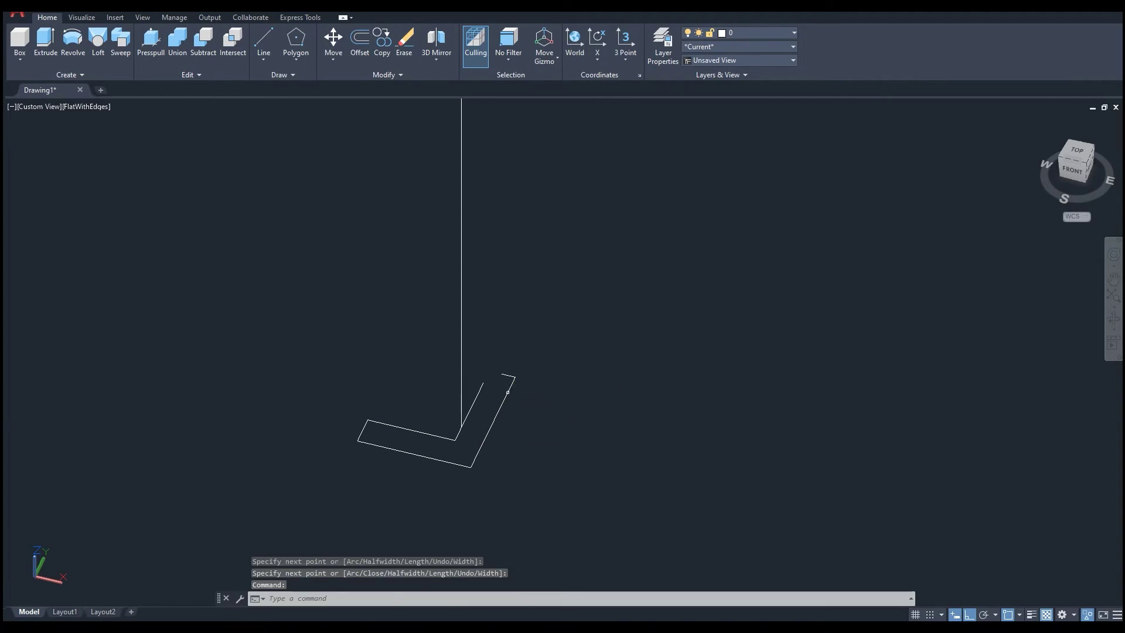
text(f)
key(Return)
click(482, 389)
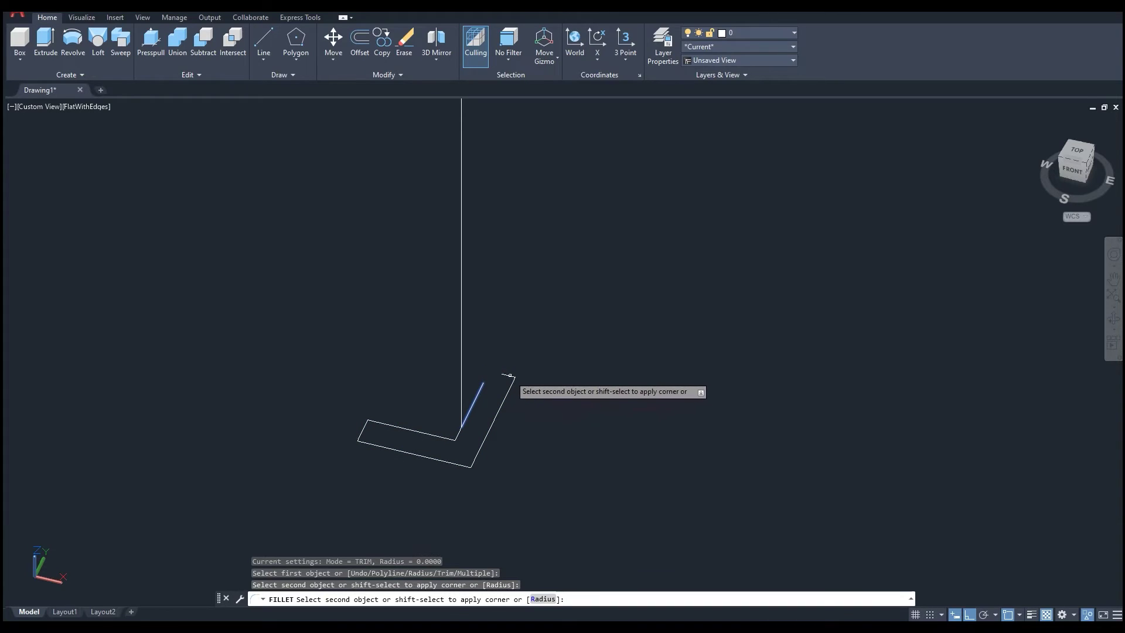
click(507, 376)
scroll(525, 391, down, 2)
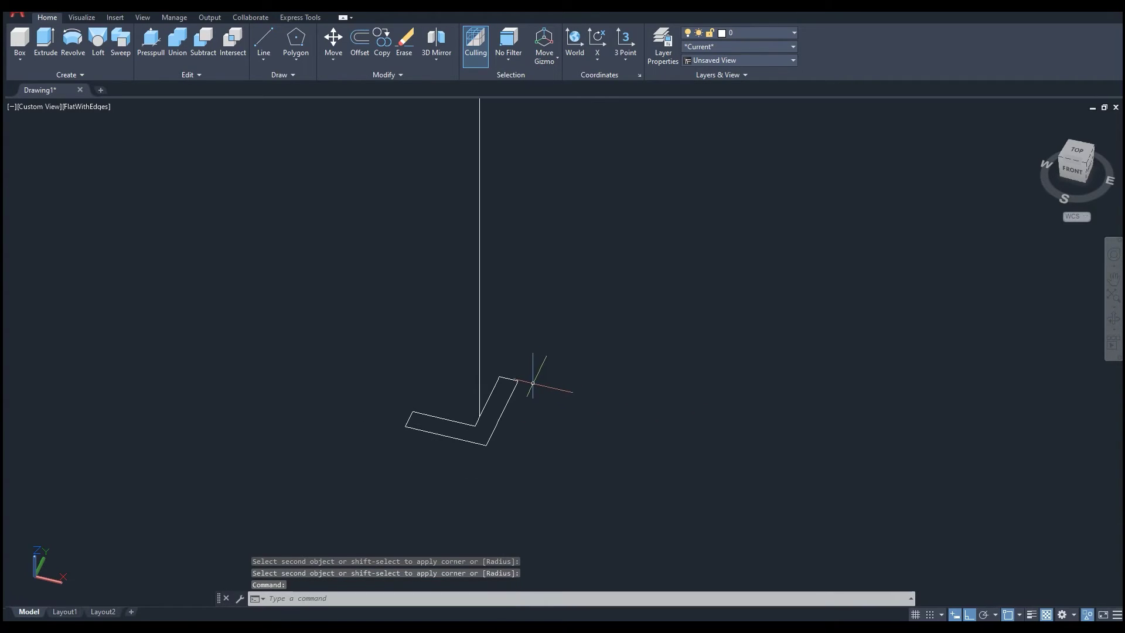
key(Escape)
Sweep the closed L-shaped profile along the three-sided doorway polyline to form the door frame.
click(511, 393)
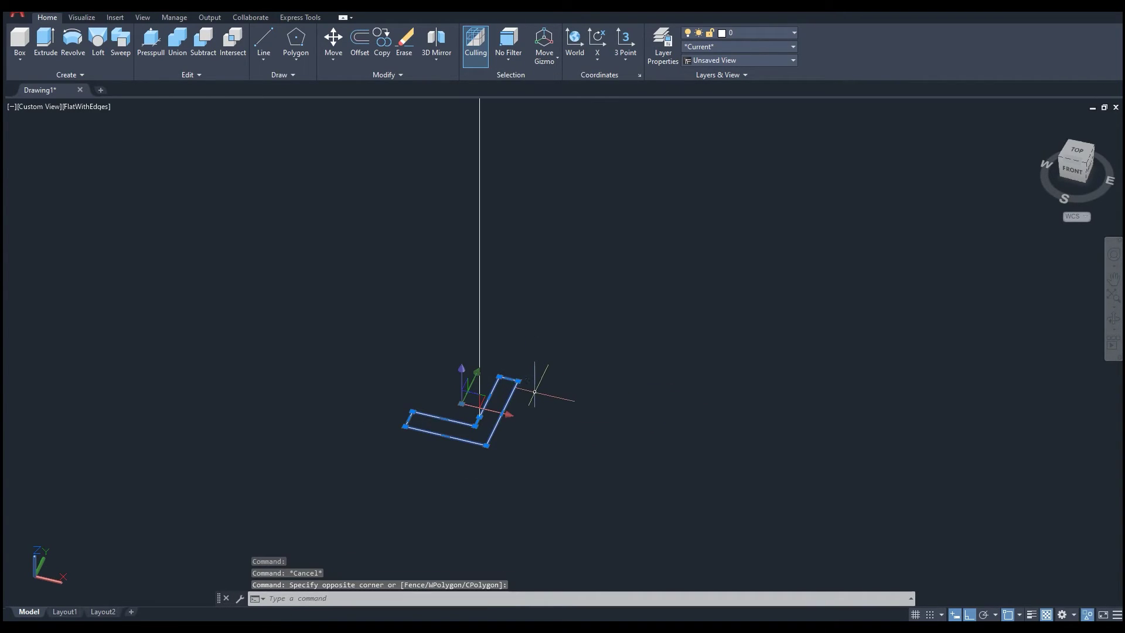
click(534, 392)
scroll(533, 396, down, 1)
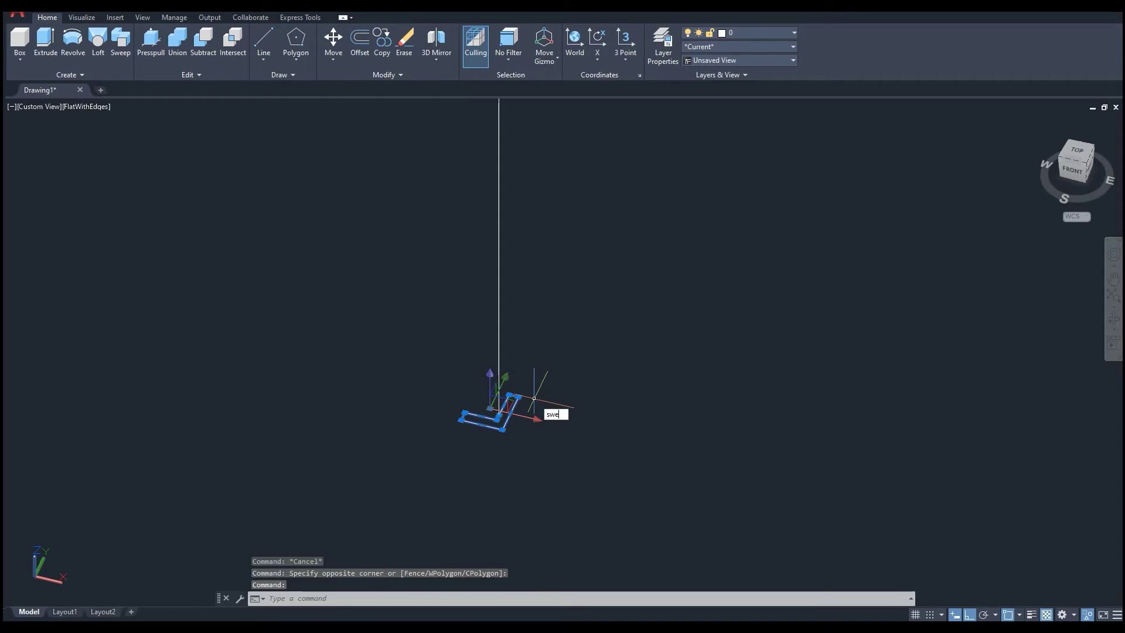
key(Return)
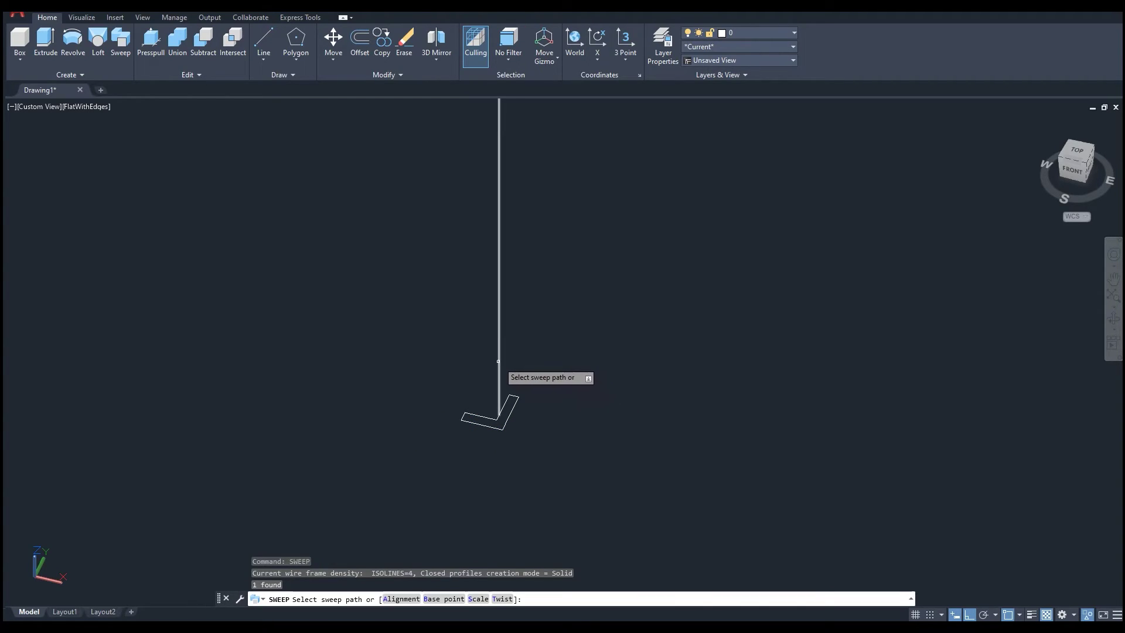
click(544, 355)
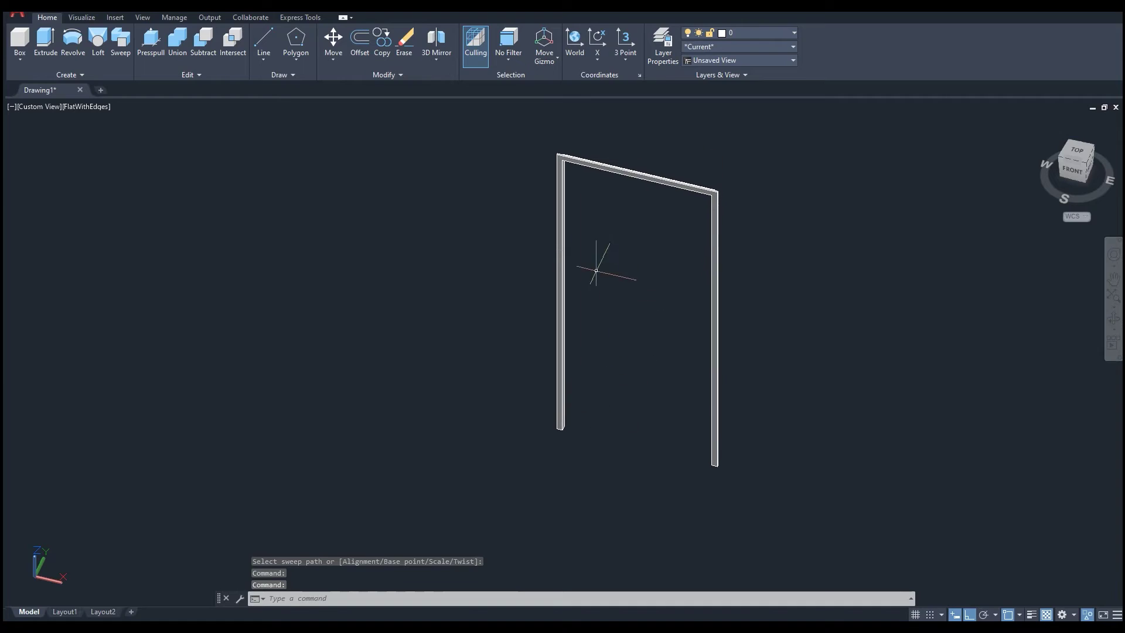
Examine the swept door frame's jamb ends and upper corner from several angles.
scroll(562, 159, up, 2)
shift+middle_drag(640, 281, 752, 481)
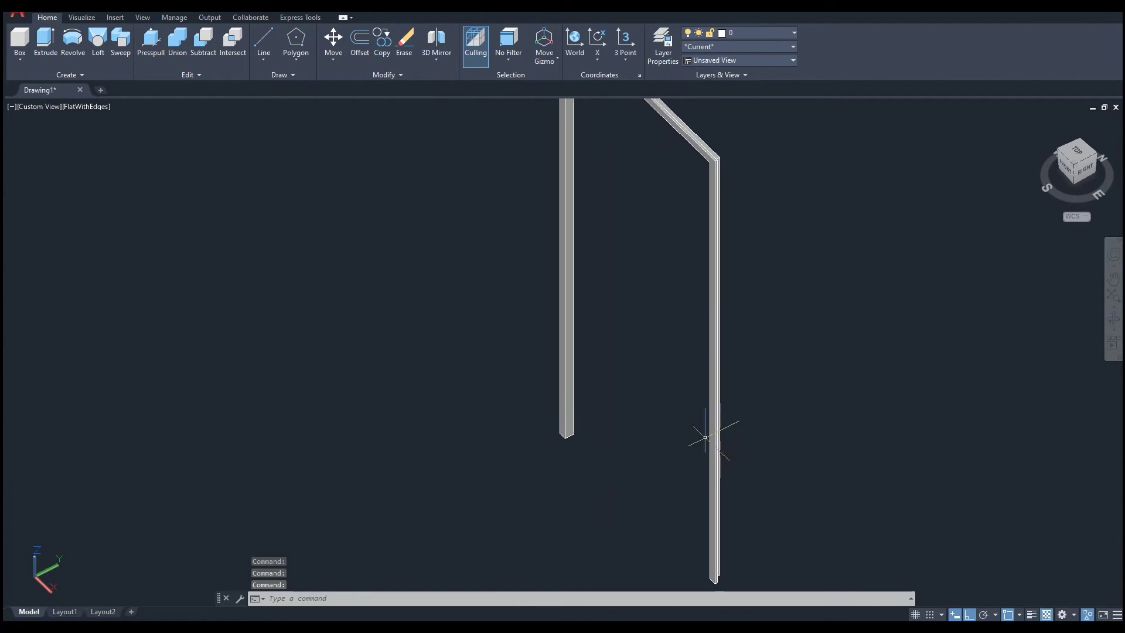
shift+middle_drag(612, 432, 652, 437)
scroll(553, 452, up, 3)
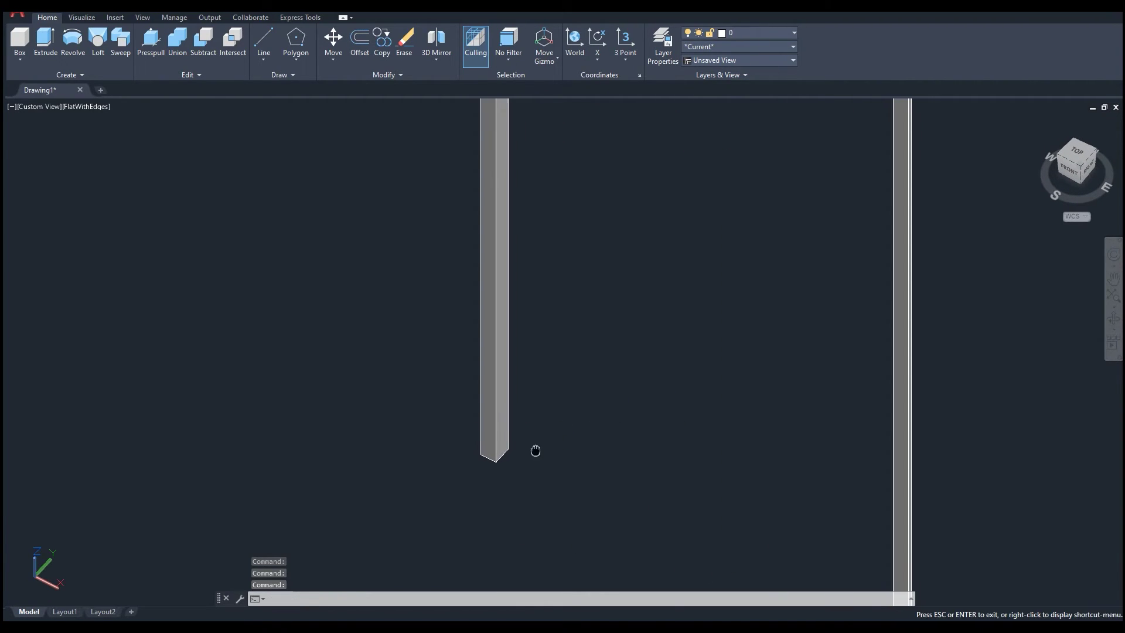
scroll(535, 451, down, 3)
middle_drag(542, 241, 601, 243)
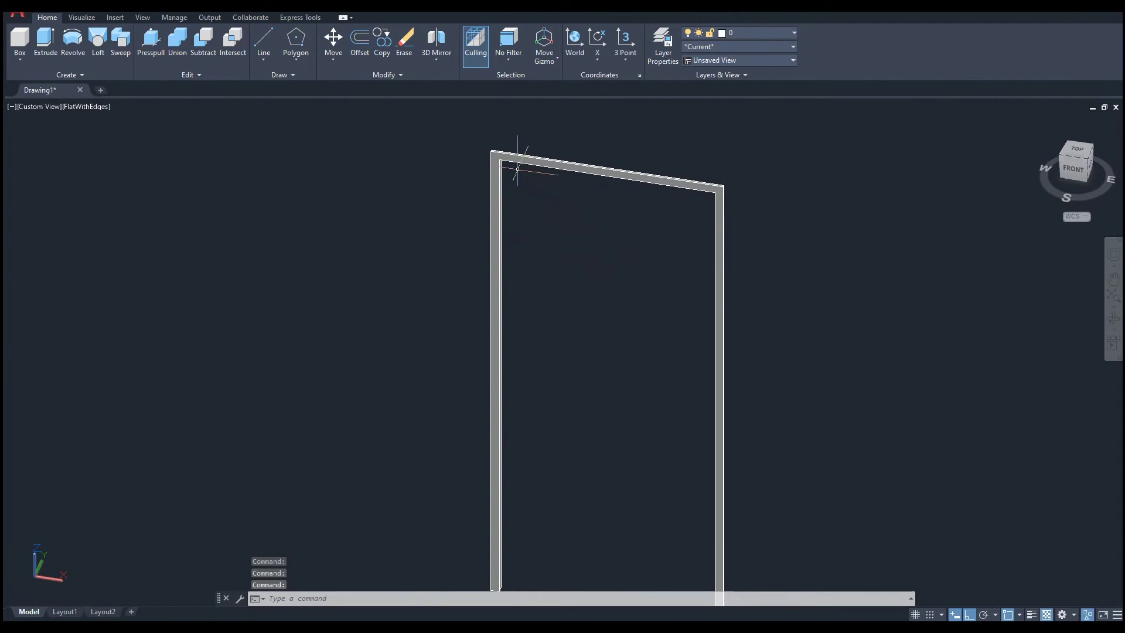
scroll(517, 169, up, 1)
Search the Materials Browser for "wo" and apply the reddish-brown "An...ba" wood material to the door frame.
click(495, 164)
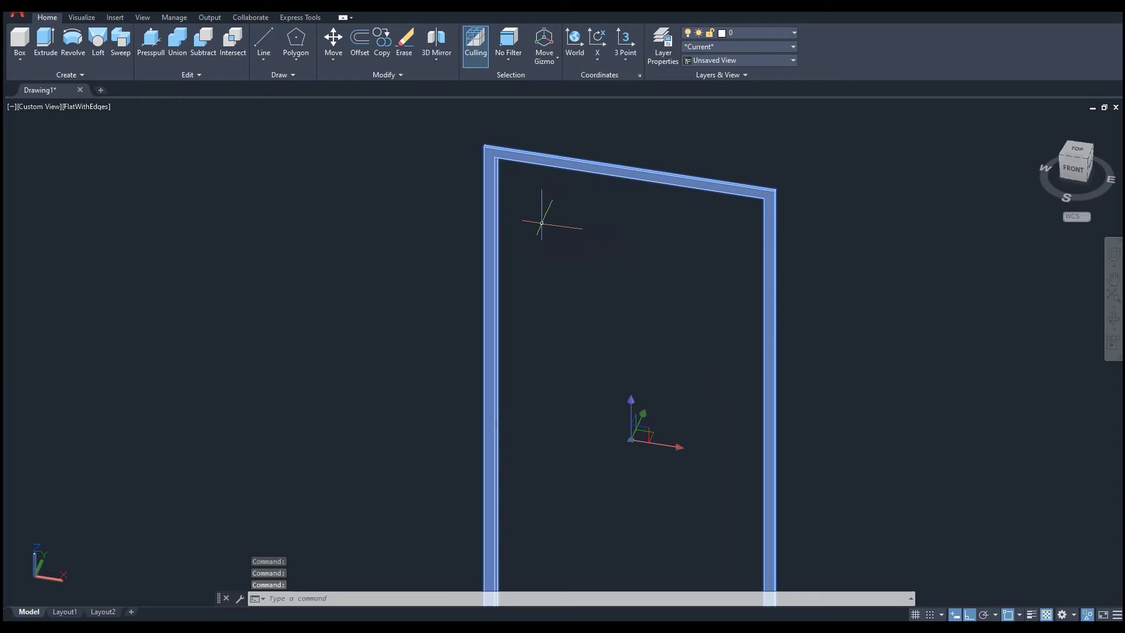
text(m)
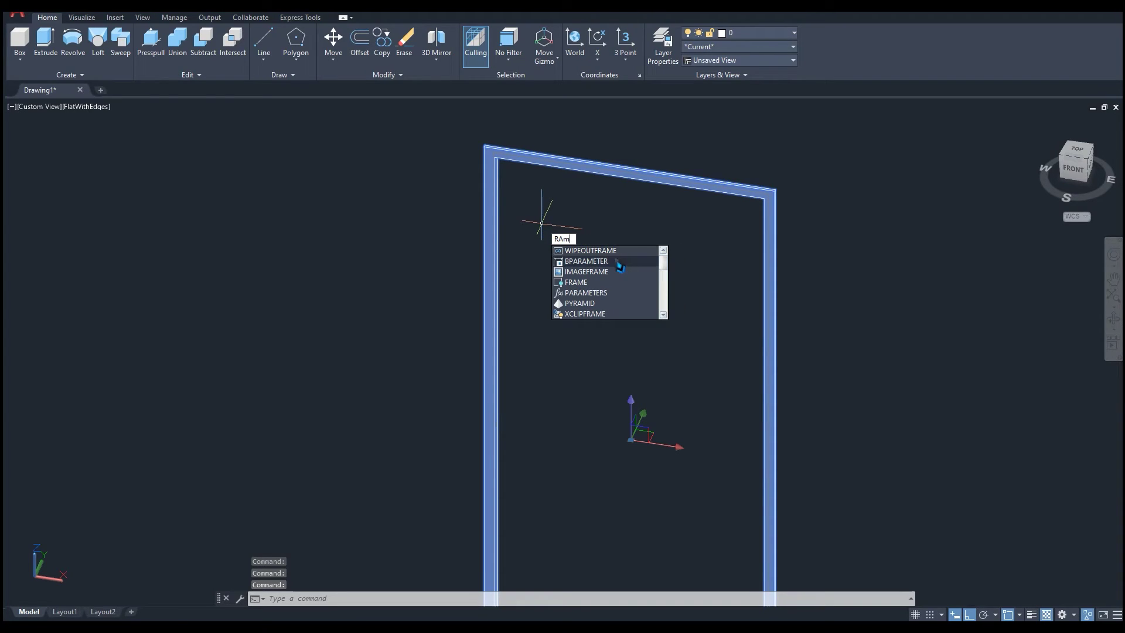
key(Escape)
click(461, 287)
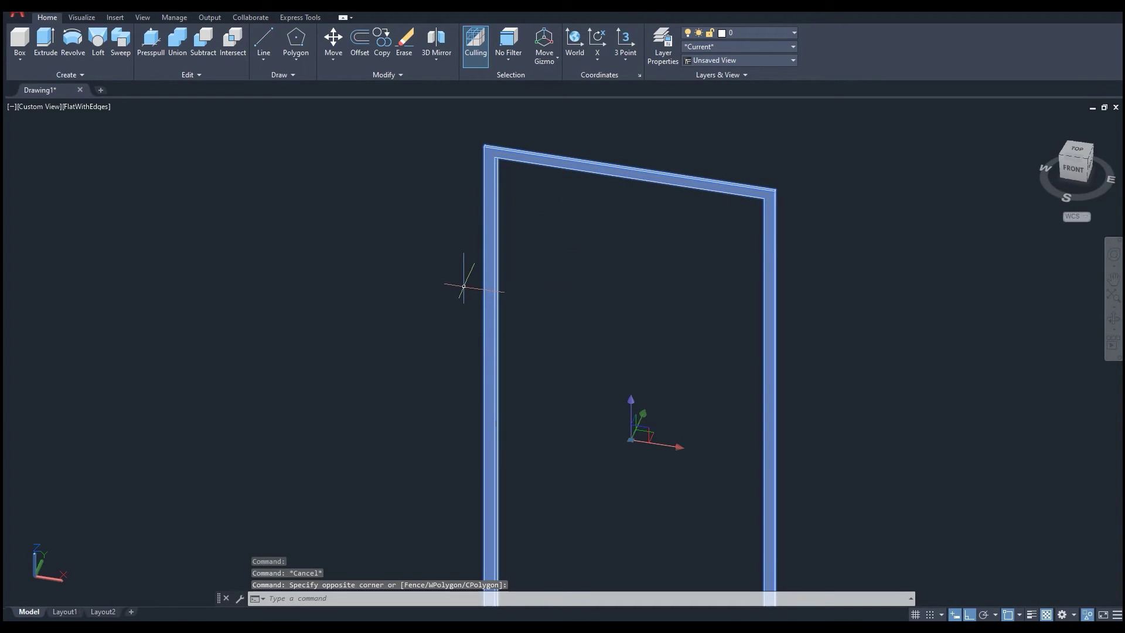
text(rmat)
key(Return)
text(RMAT)
key(Return)
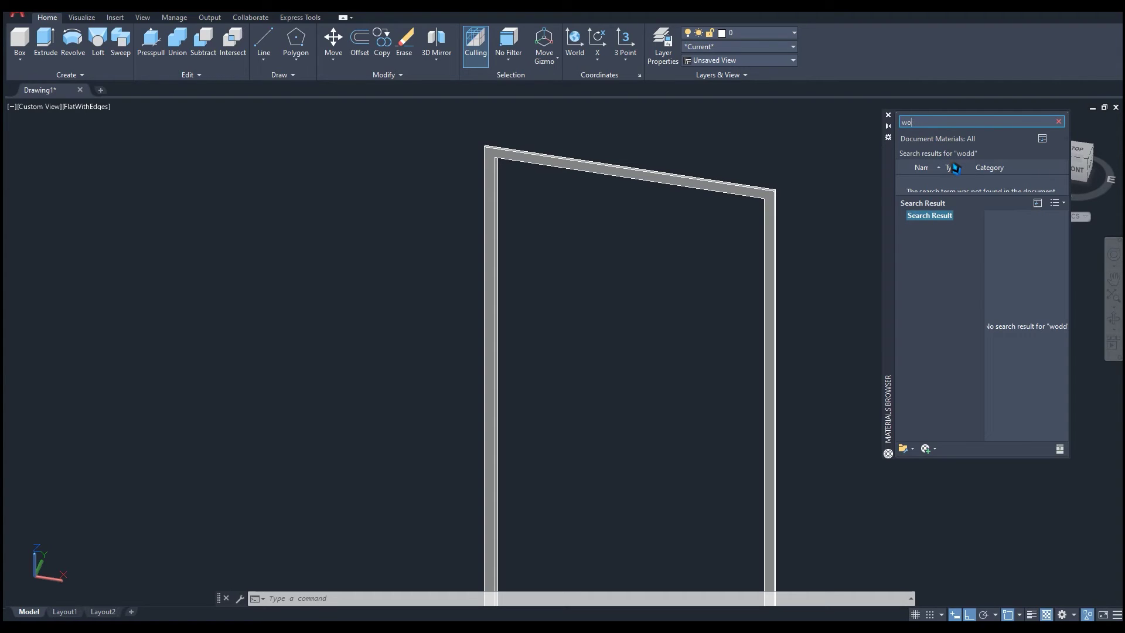
drag(1006, 263, 849, 265)
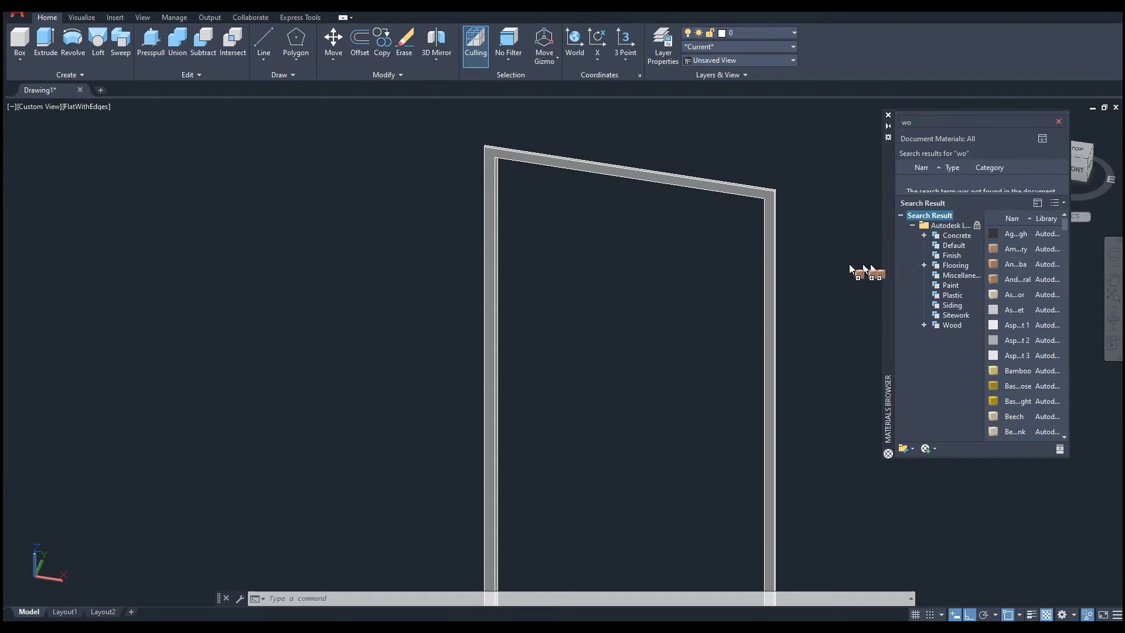
drag(771, 256, 771, 256)
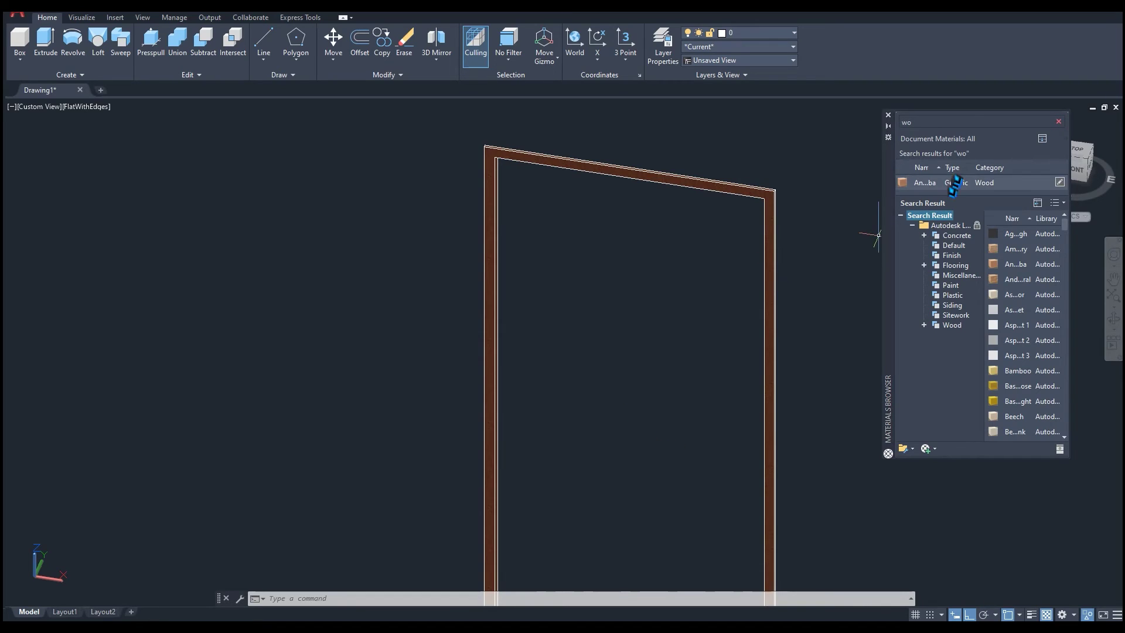
click(888, 115)
Draw a rectangle across the frame's opening from the inner upper corner of one jamb to the inner foot of the other.
middle_drag(841, 222, 837, 211)
scroll(542, 187, up, 5)
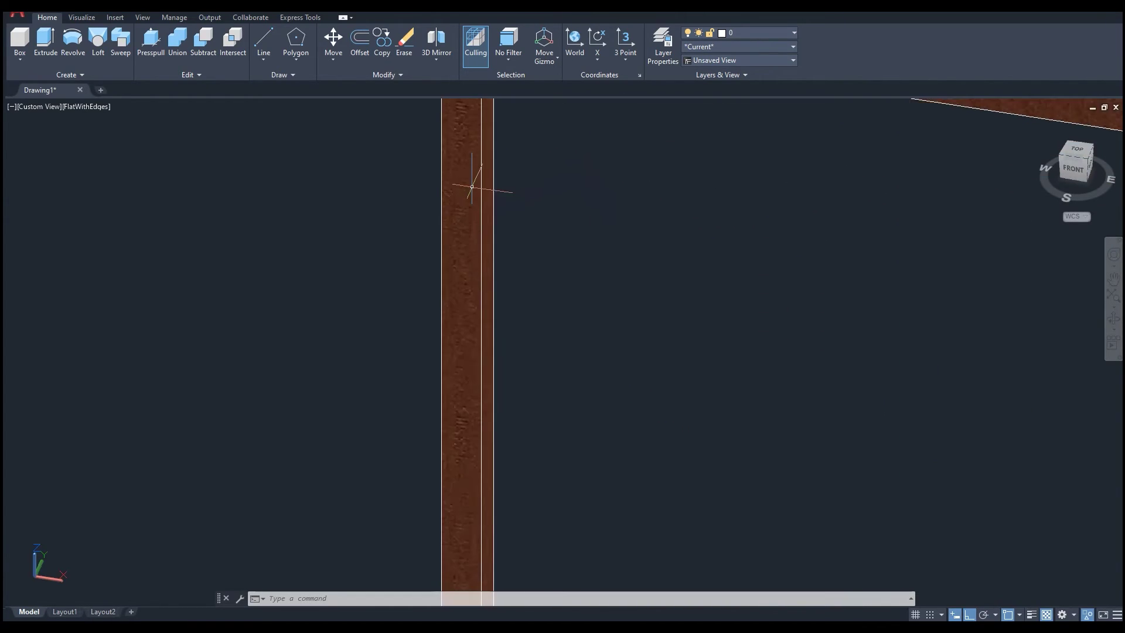
scroll(502, 201, down, 7)
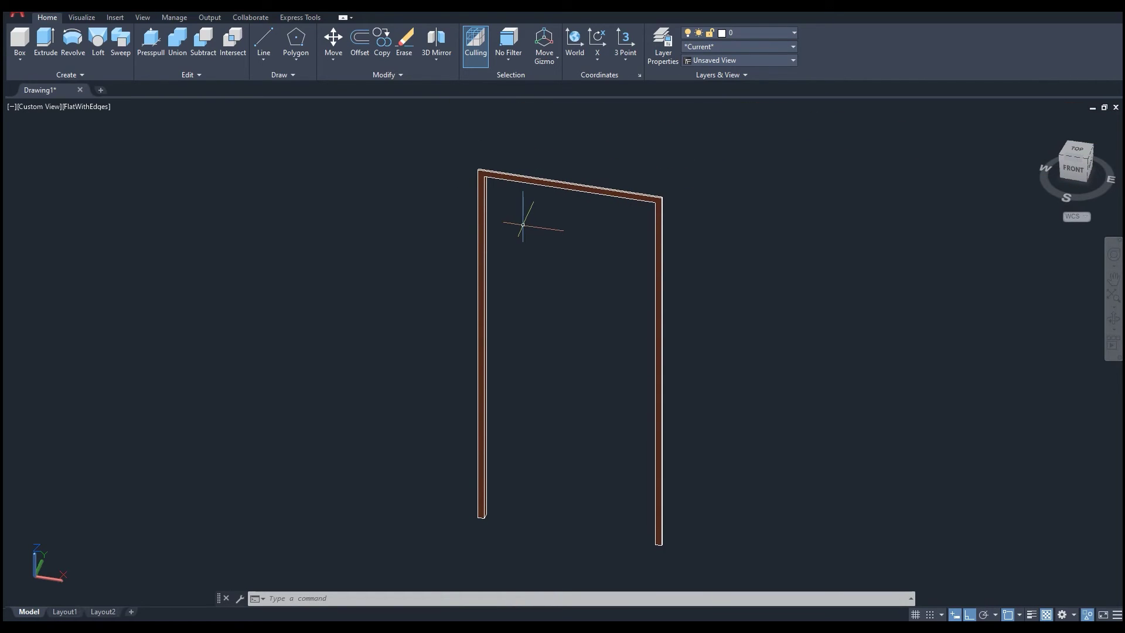
text(c)
key(Return)
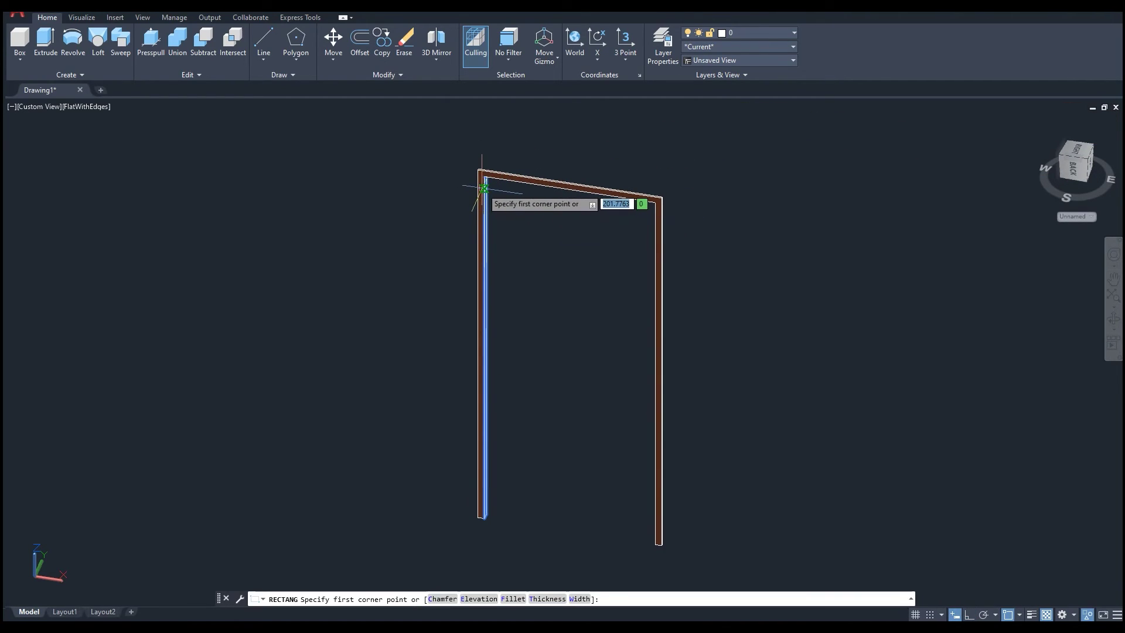
scroll(482, 184, up, 3)
scroll(479, 177, up, 4)
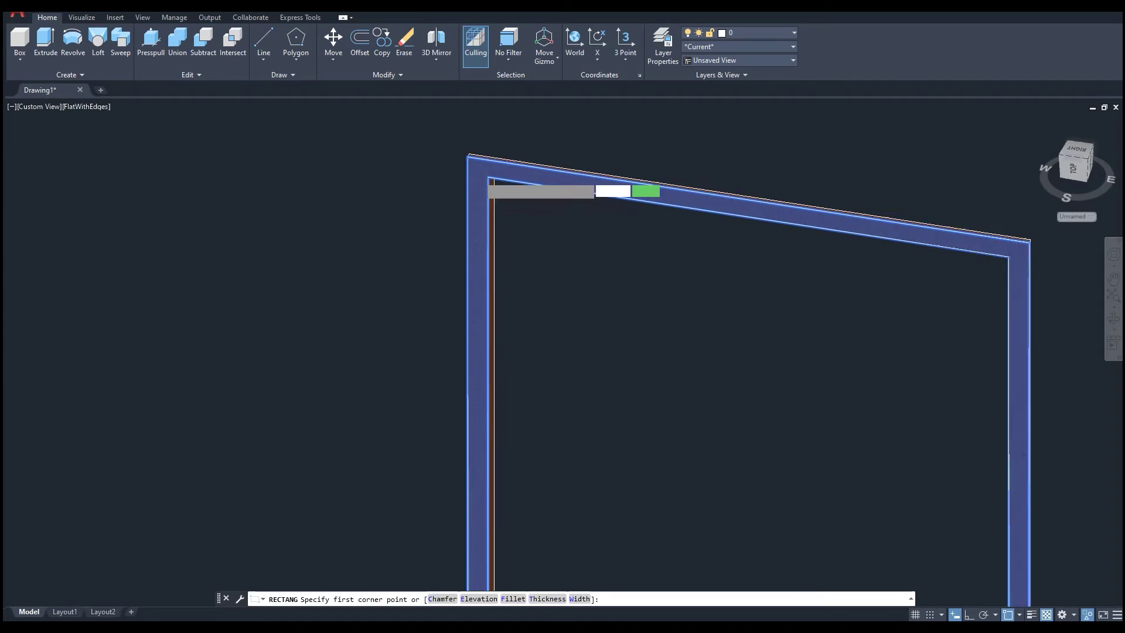
click(499, 182)
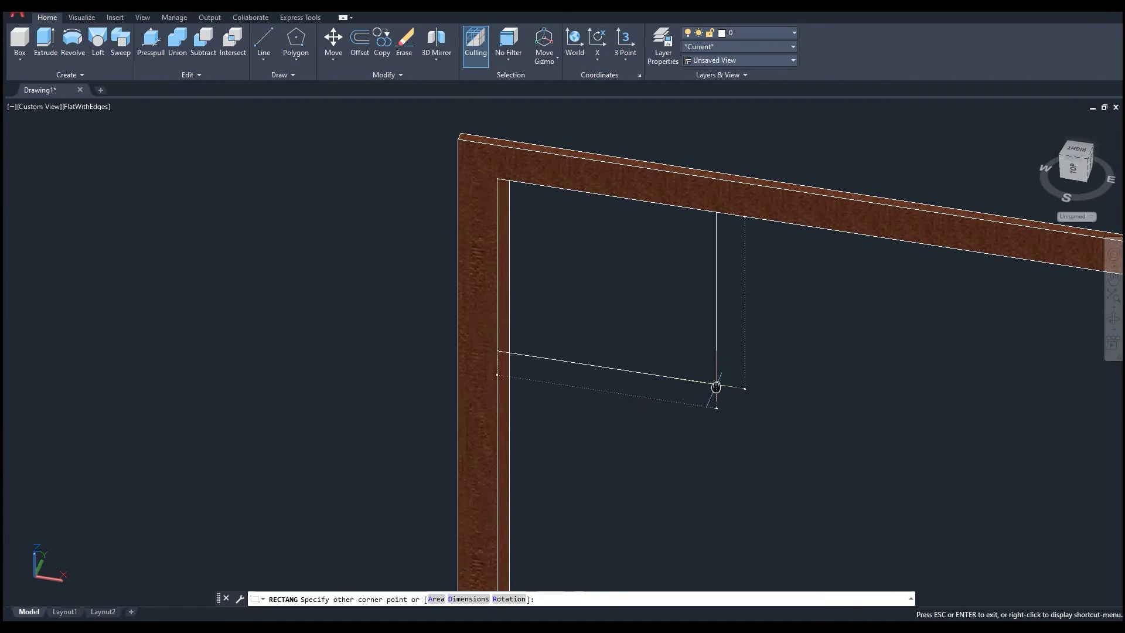
scroll(703, 375, down, 4)
scroll(674, 344, down, 2)
scroll(728, 557, up, 6)
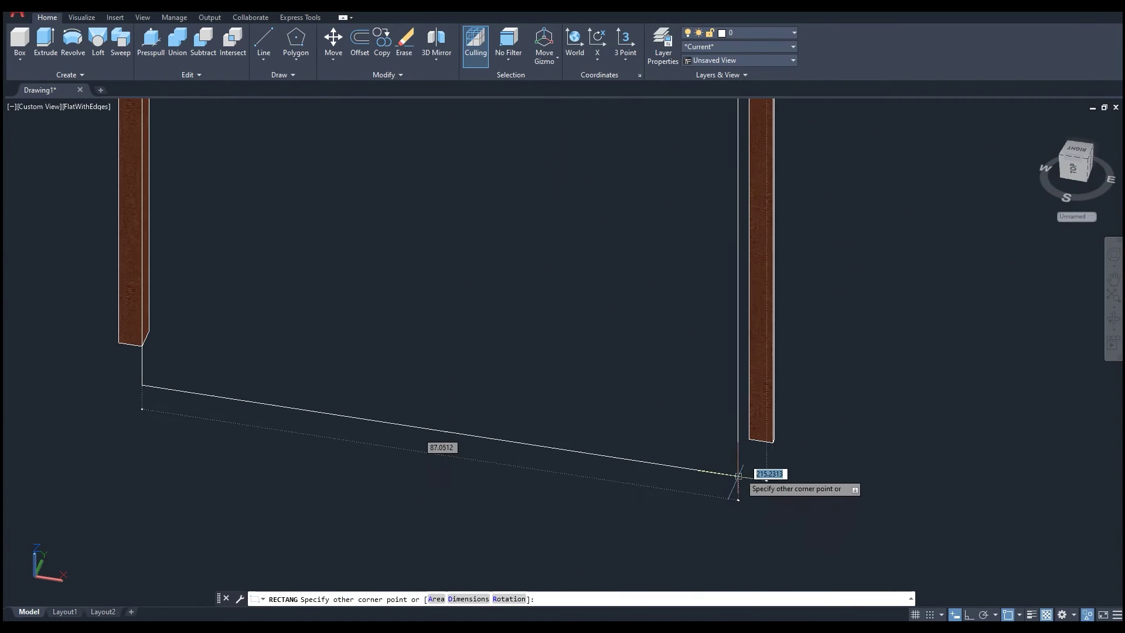
click(752, 435)
scroll(677, 422, down, 3)
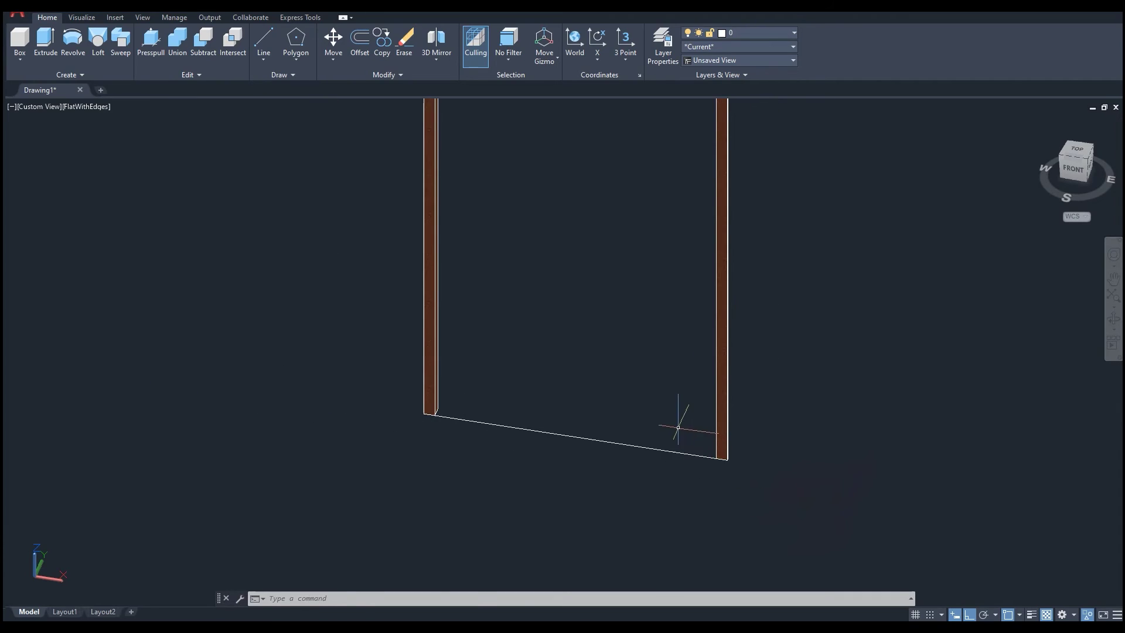
Extrude the rectangle inside the frame into a thin door panel.
click(643, 434)
middle_drag(642, 434, 627, 474)
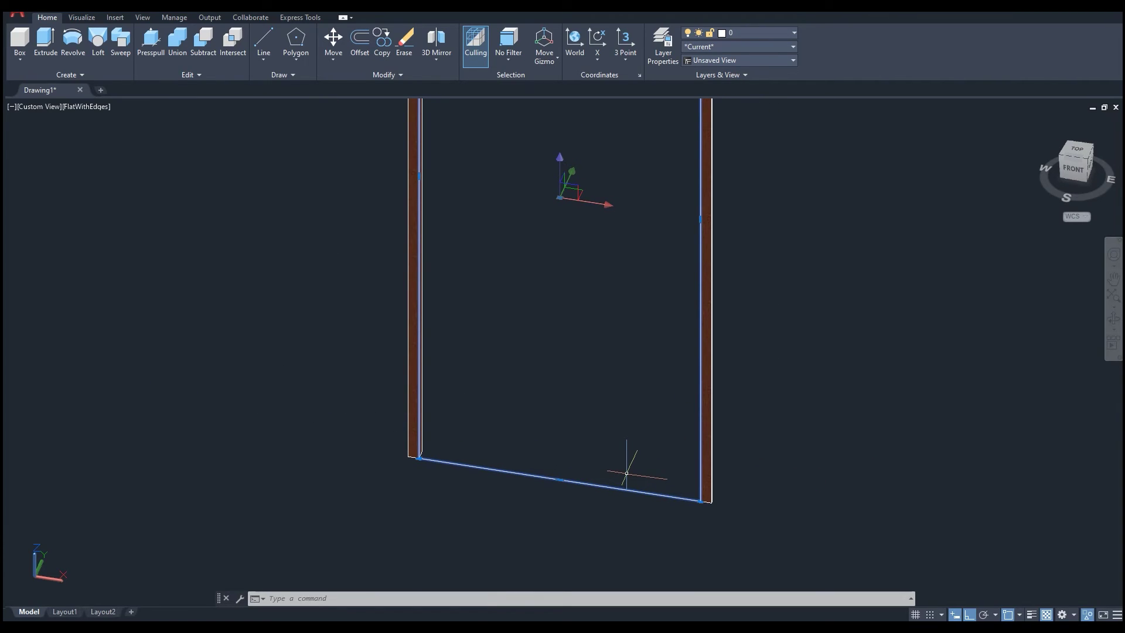
text(t)
key(Return)
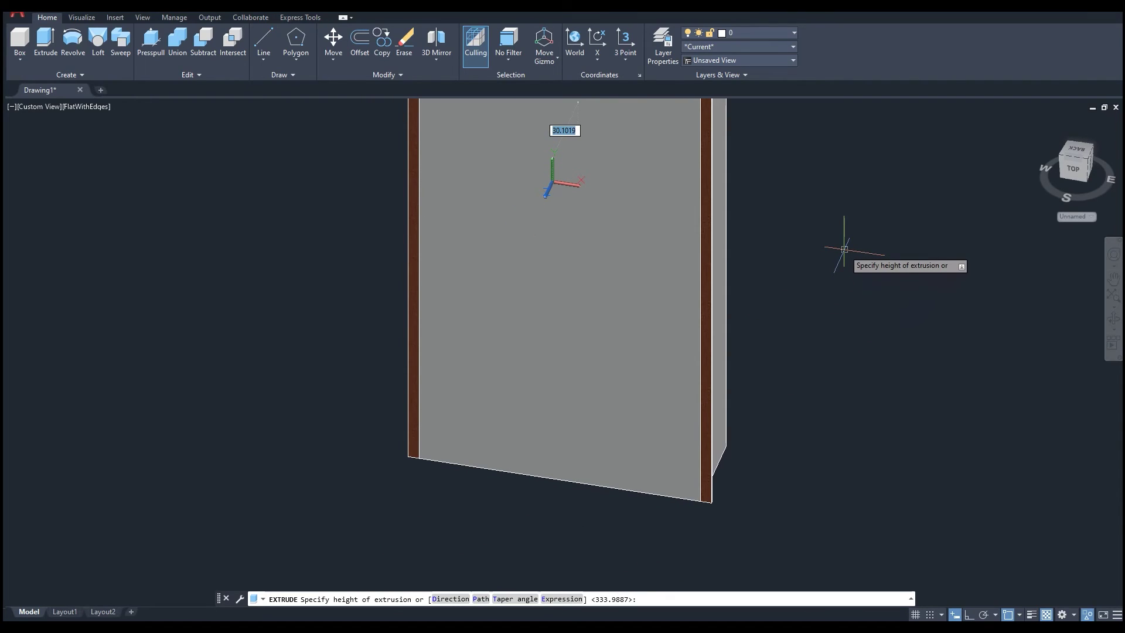
key(Return)
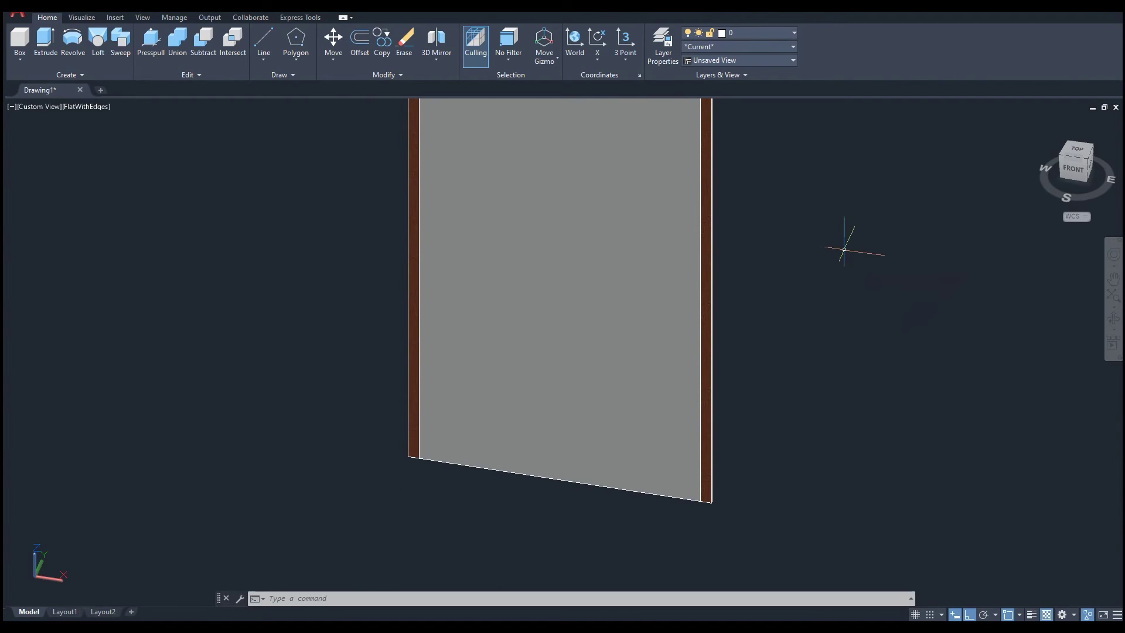
Open the Materials Browser and search the material library for "door".
shift+middle_drag(843, 249, 676, 398)
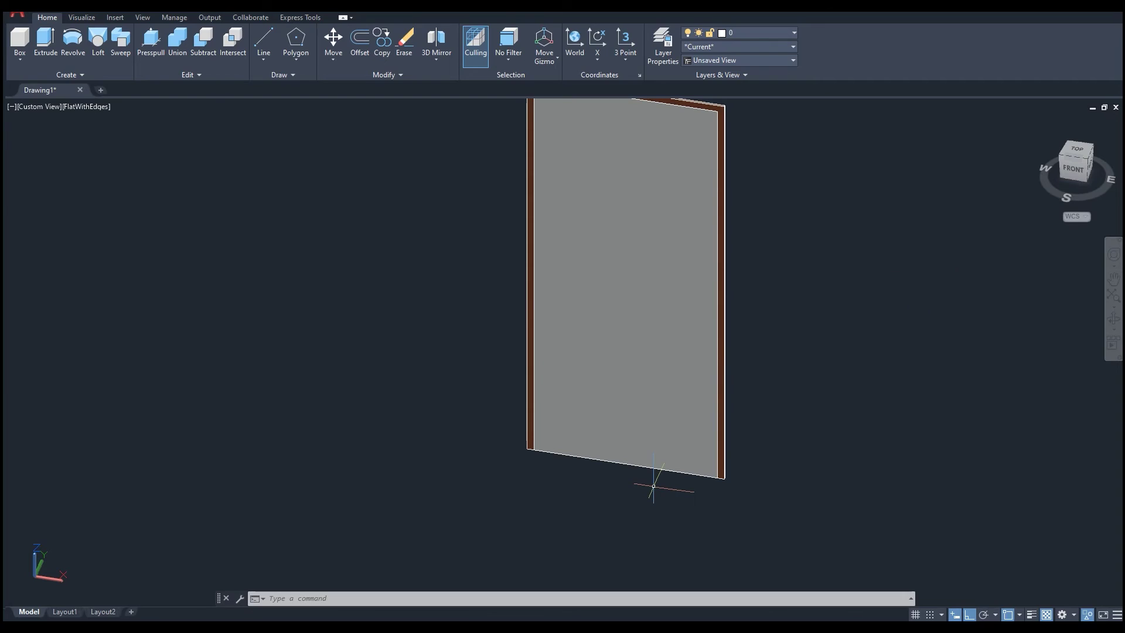
text(RM)
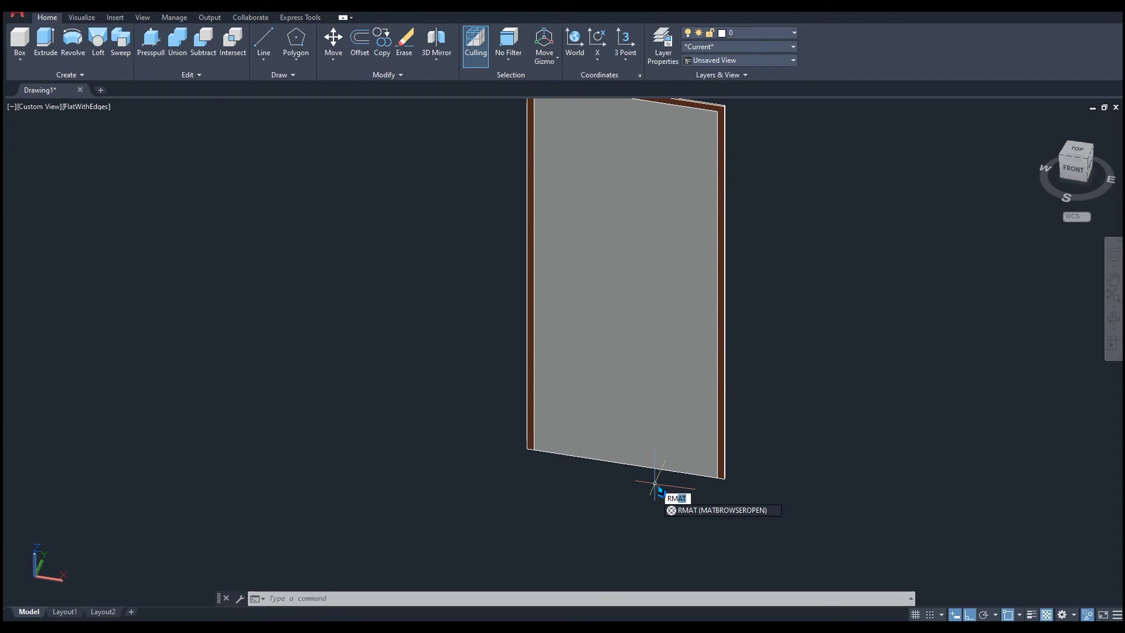
text(AT)
key(Return)
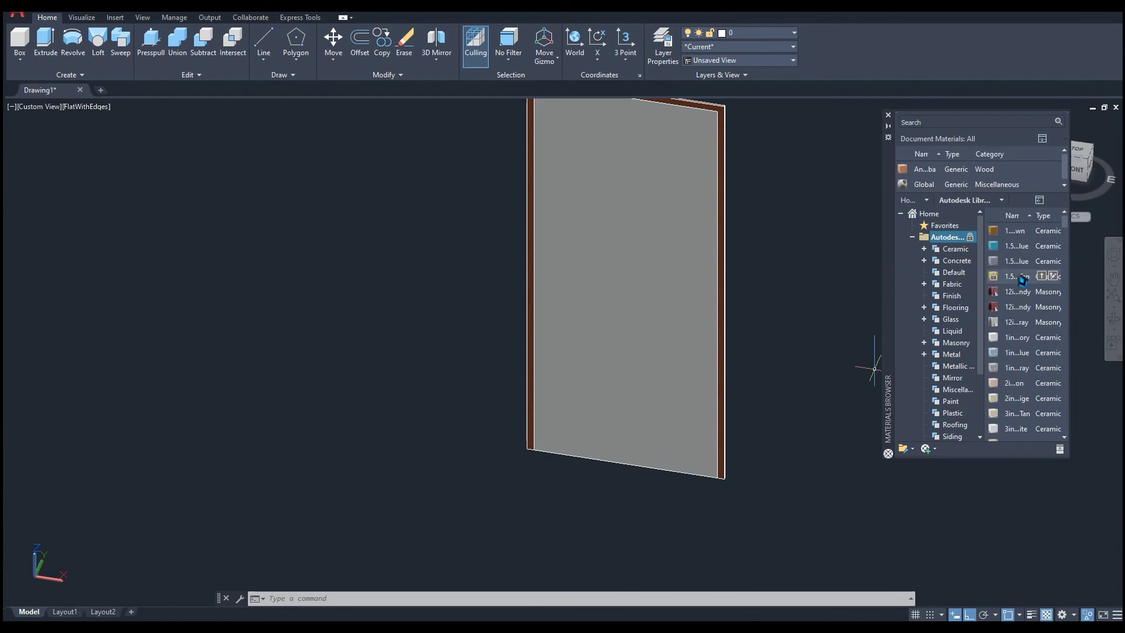
click(950, 123)
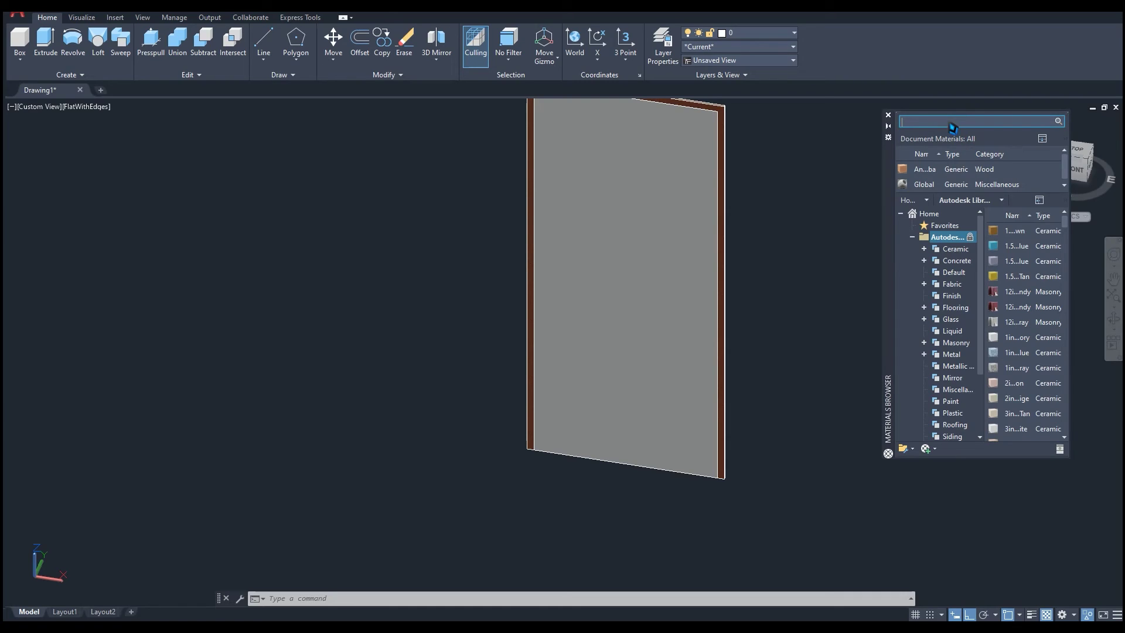
text(door)
key(Return)
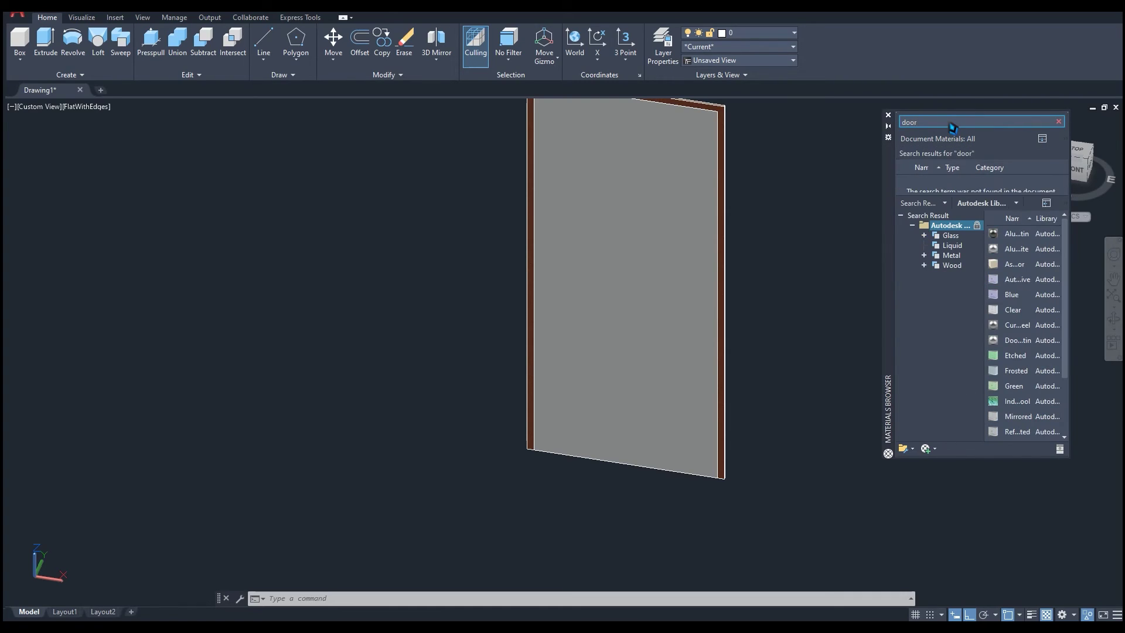
scroll(1014, 233, down, 1)
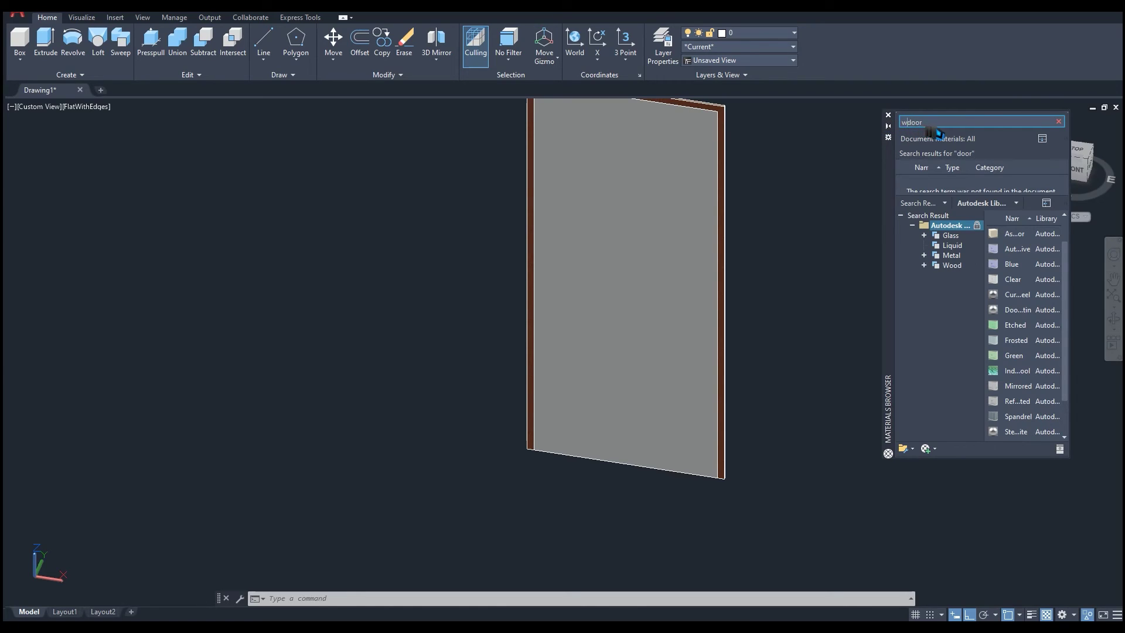
Search the materials for "wood" and apply a greyish plank-textured wood material to the door panel.
text(w)
key(Return)
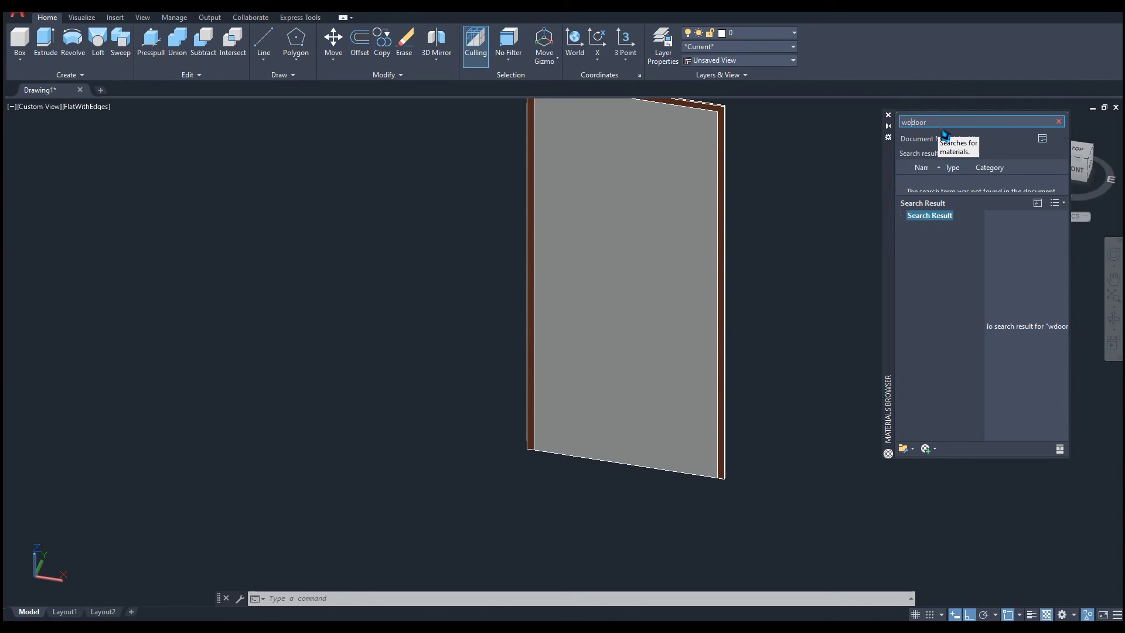
key(Return)
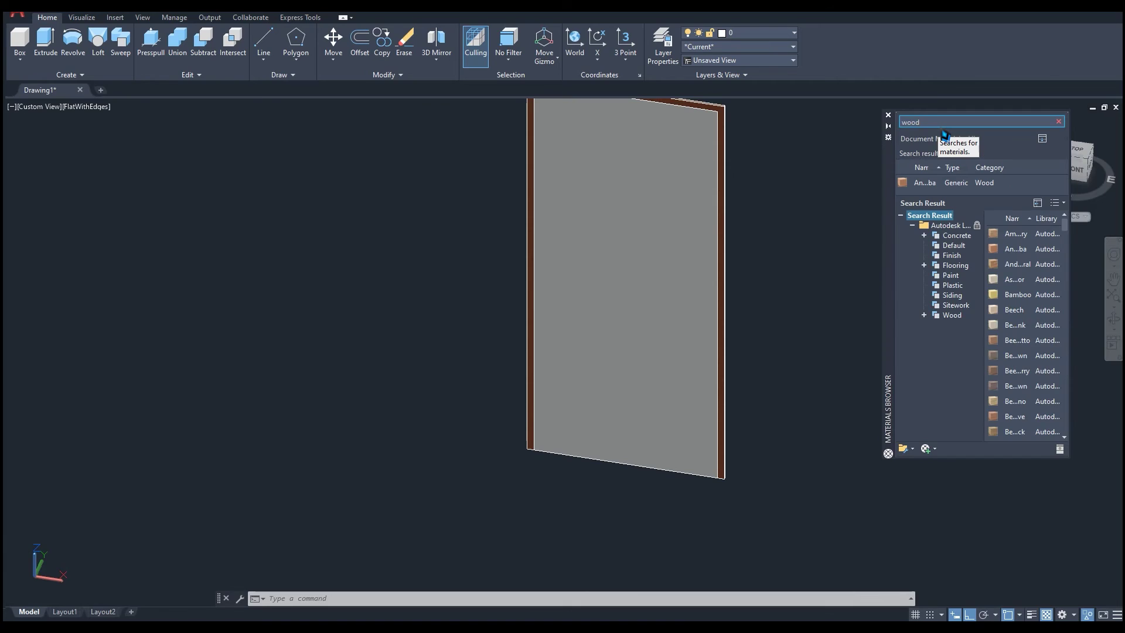
scroll(1054, 432, down, 1)
drag(1010, 388, 649, 322)
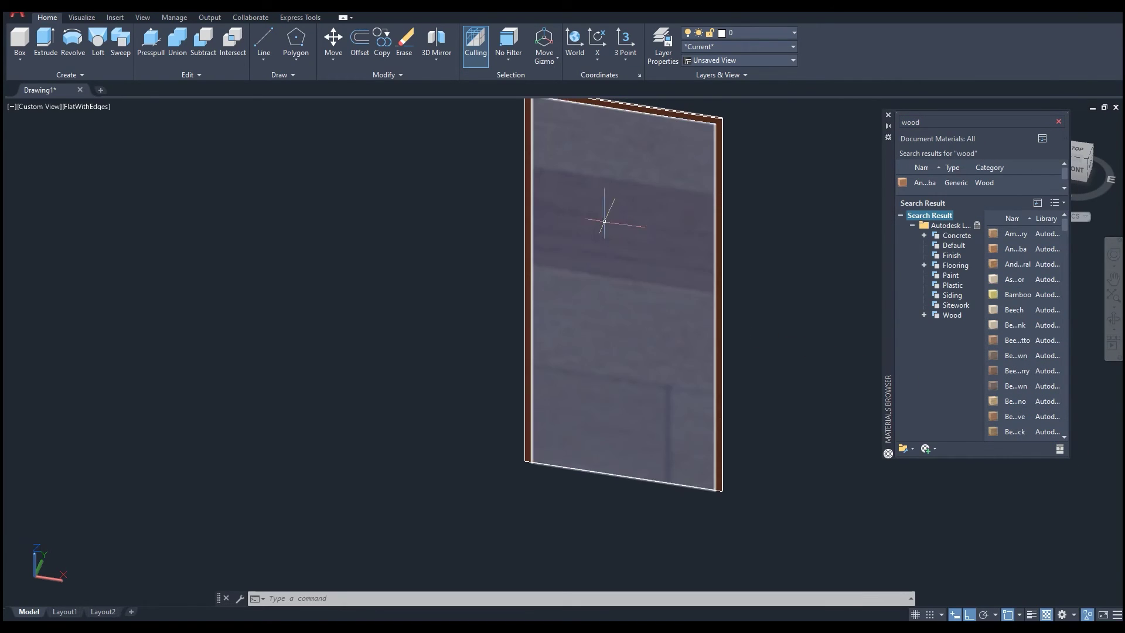
Close the Materials Browser and start a Box material mapping on the door panel.
middle_drag(633, 192, 624, 196)
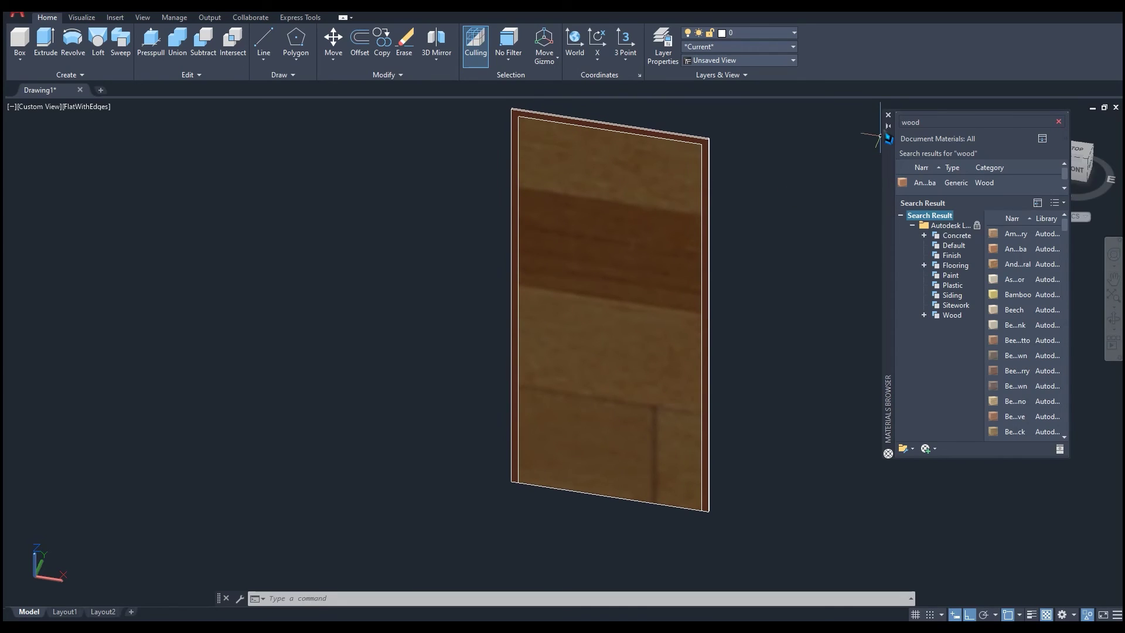
click(888, 116)
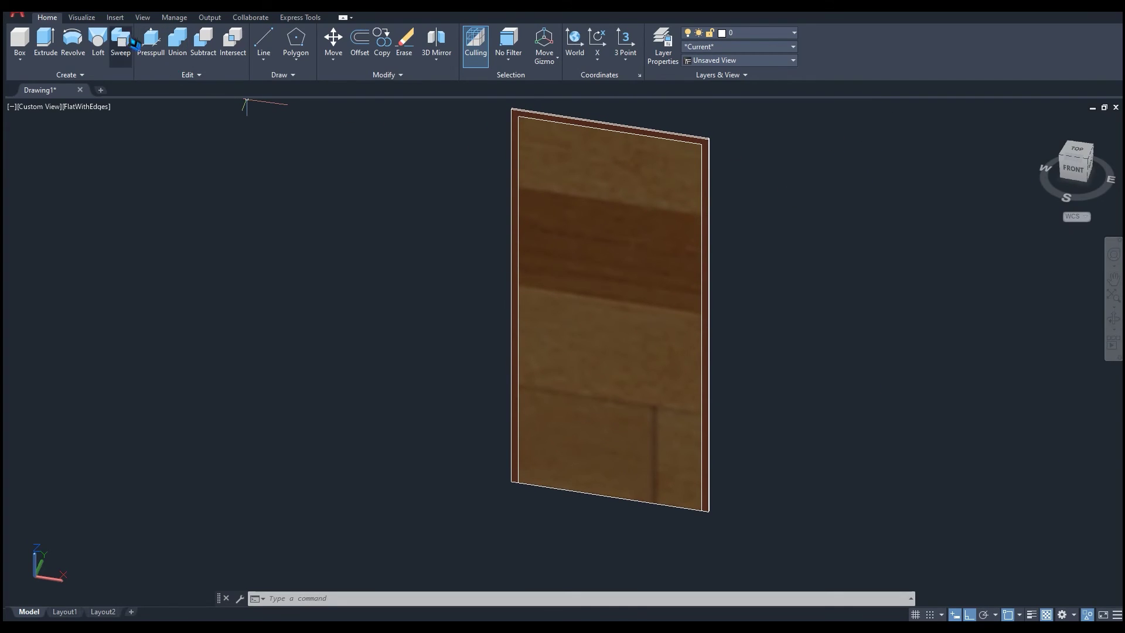
click(82, 17)
middle_drag(331, 195, 321, 202)
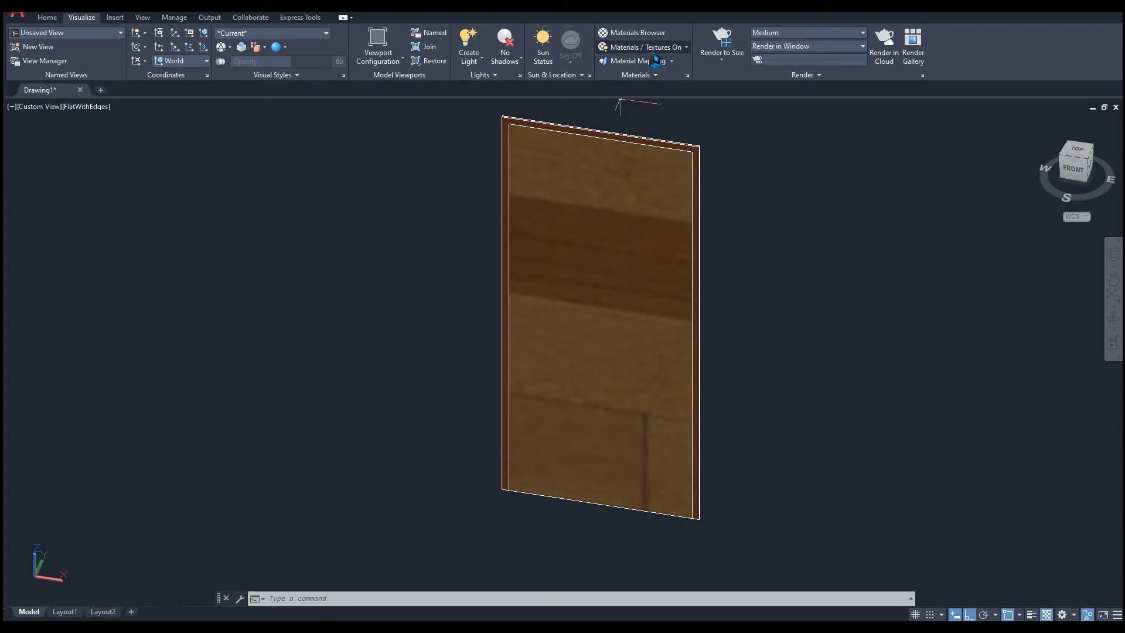
click(672, 61)
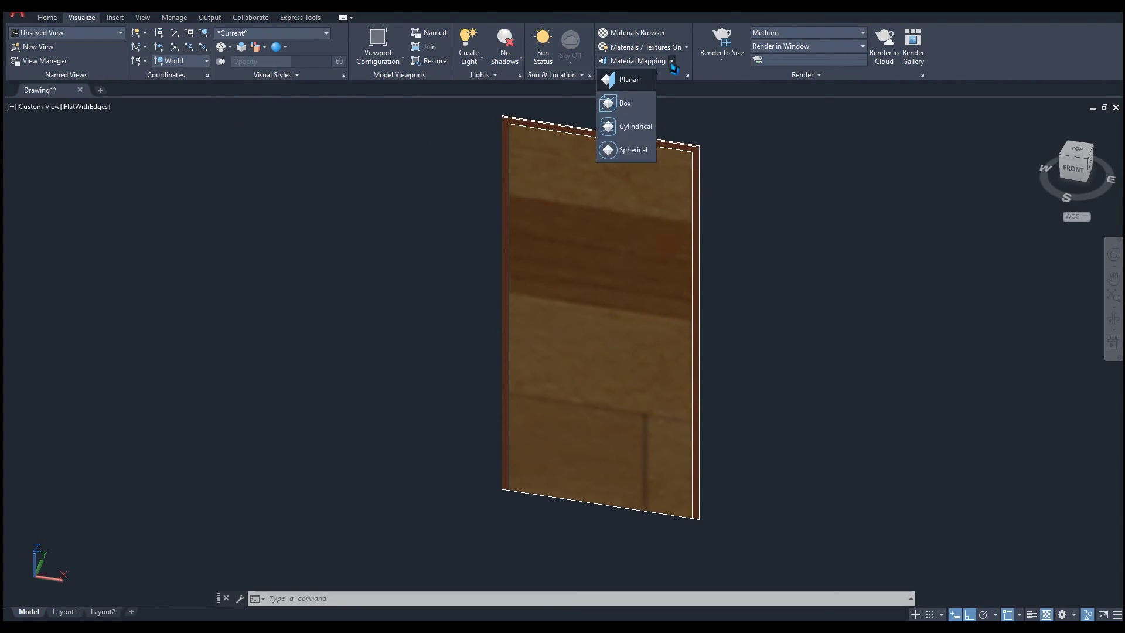
click(647, 112)
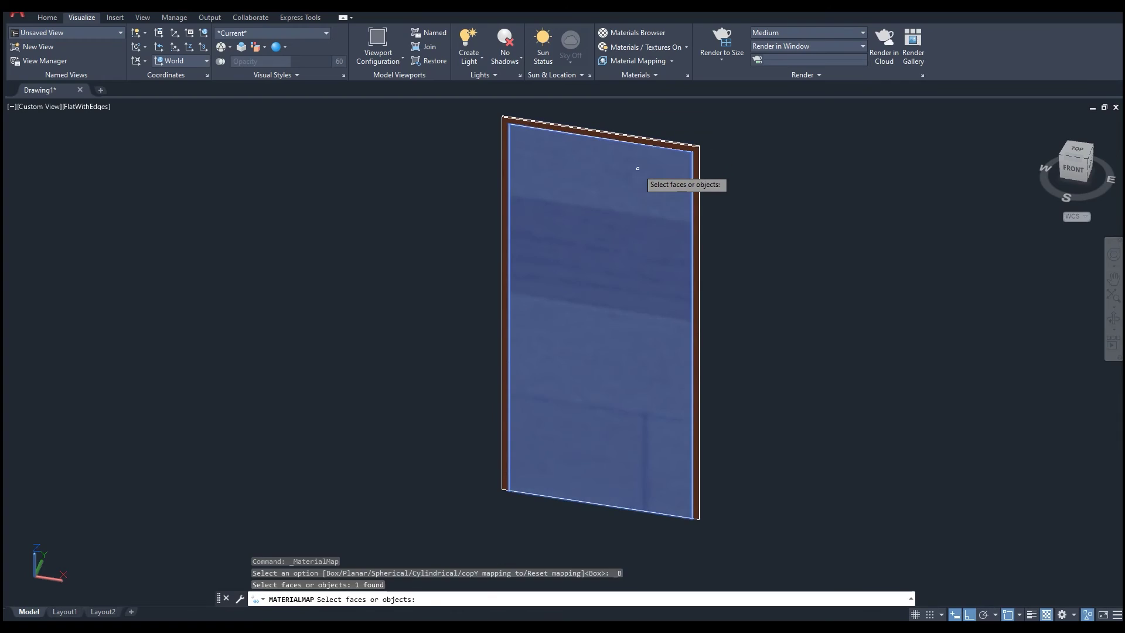
click(640, 176)
key(Return)
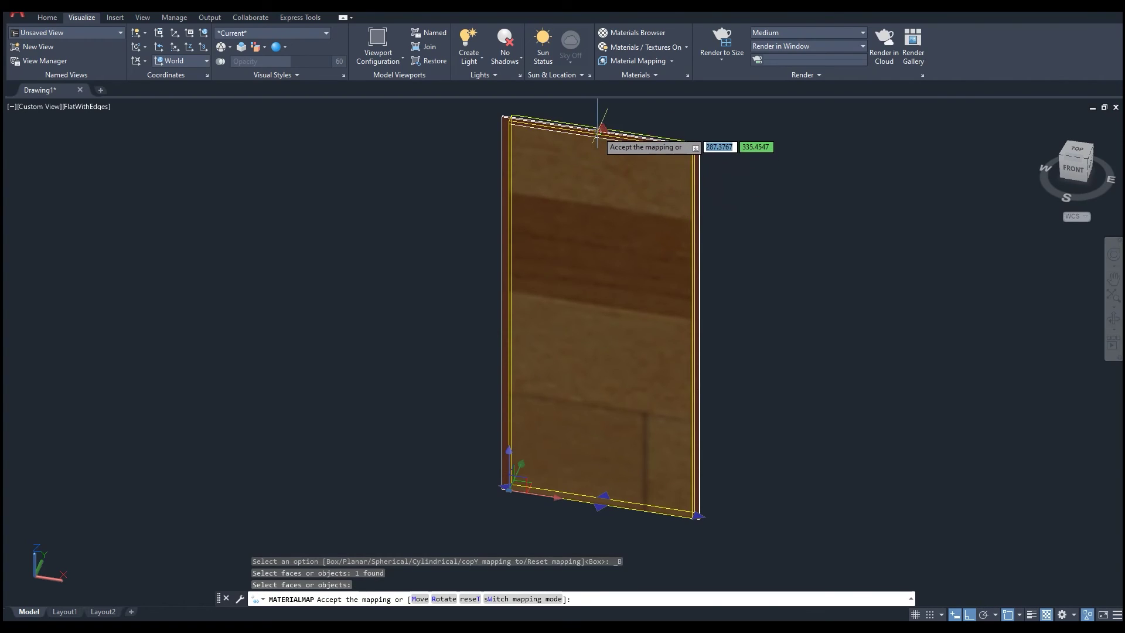
Shrink the door panel's mapping box to about a quarter of the panel's height and under half its width, and finish the mapping.
drag(601, 130, 601, 168)
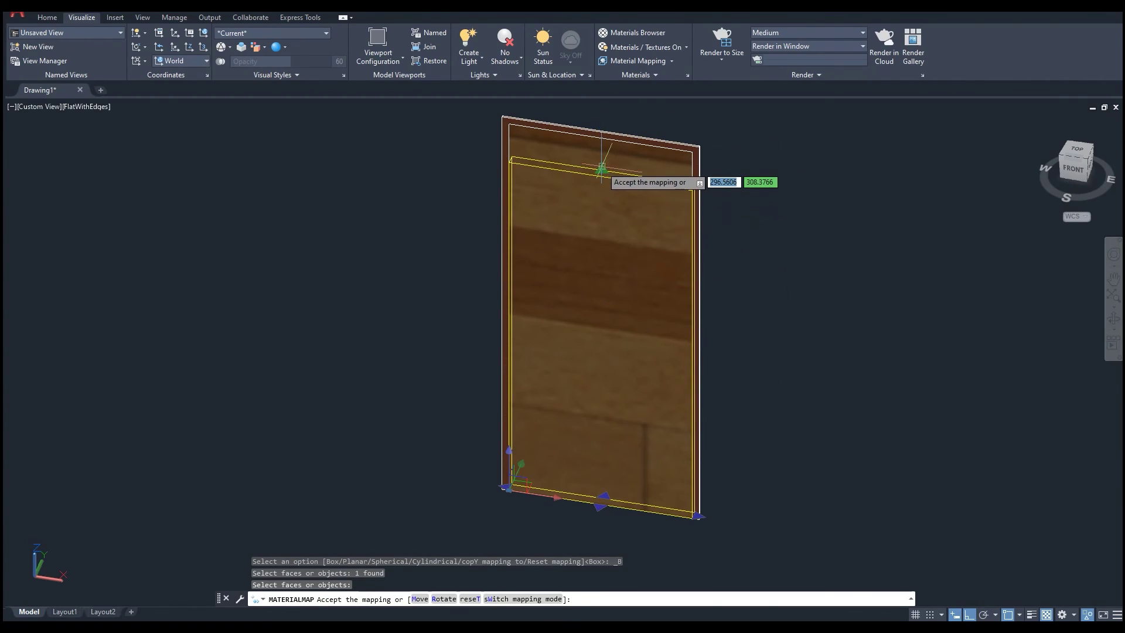
drag(601, 168, 603, 214)
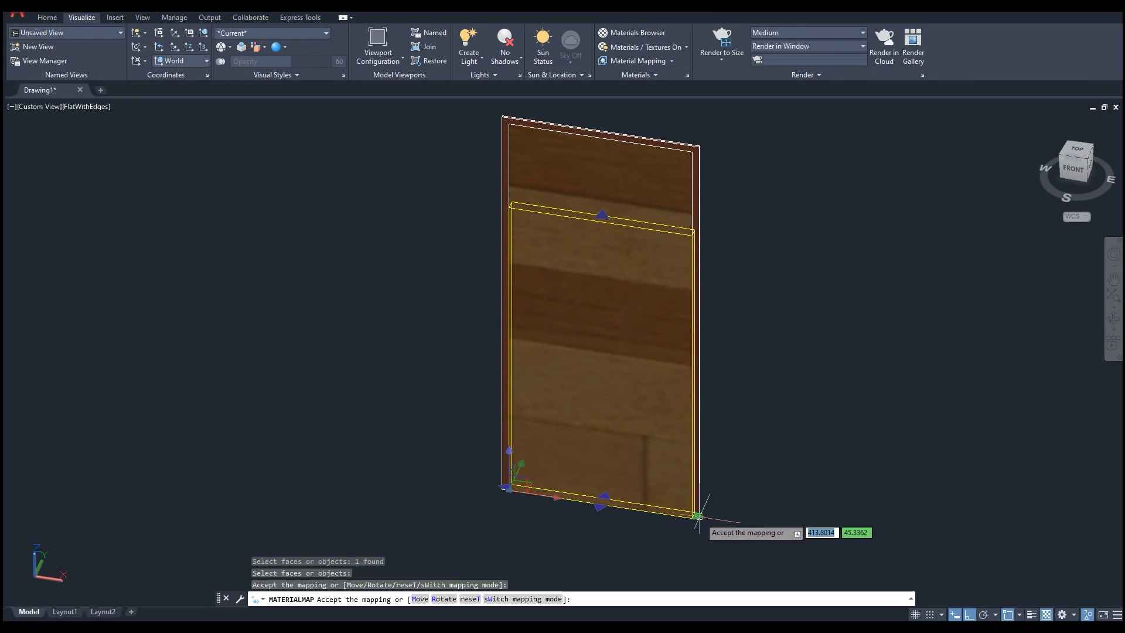
drag(698, 516, 662, 510)
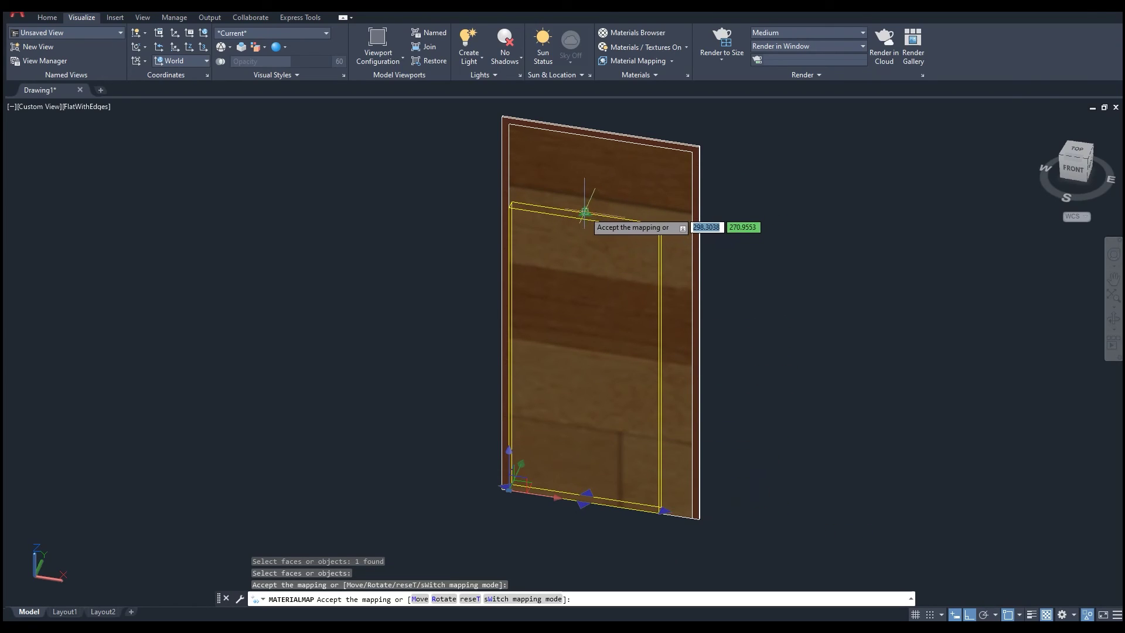
drag(585, 212, 585, 267)
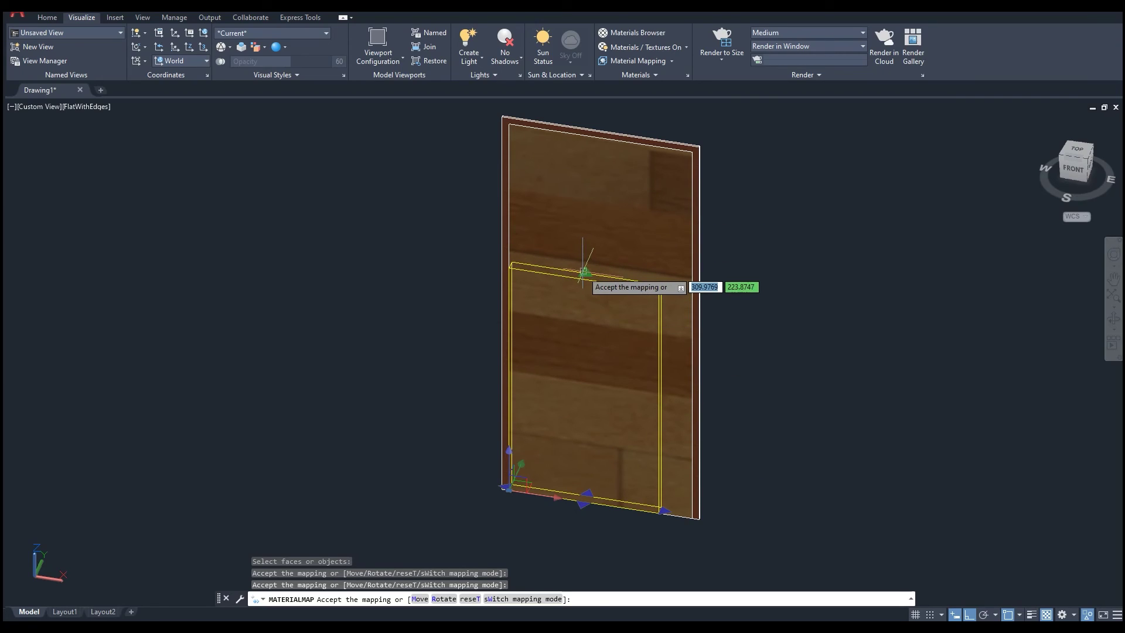
drag(587, 272, 586, 395)
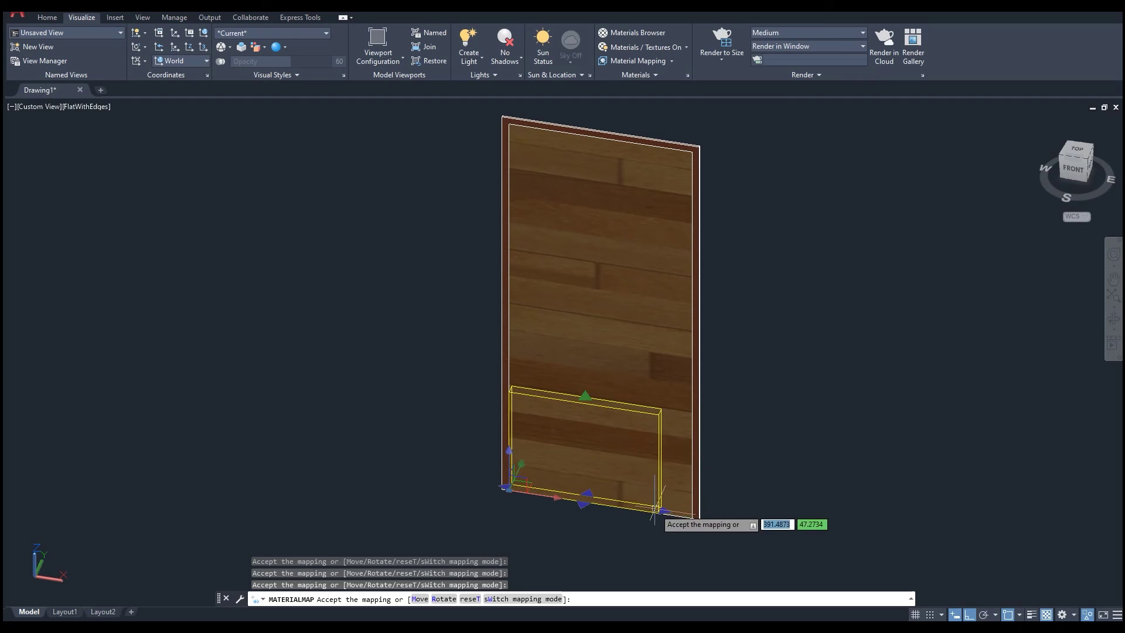
drag(661, 511, 588, 502)
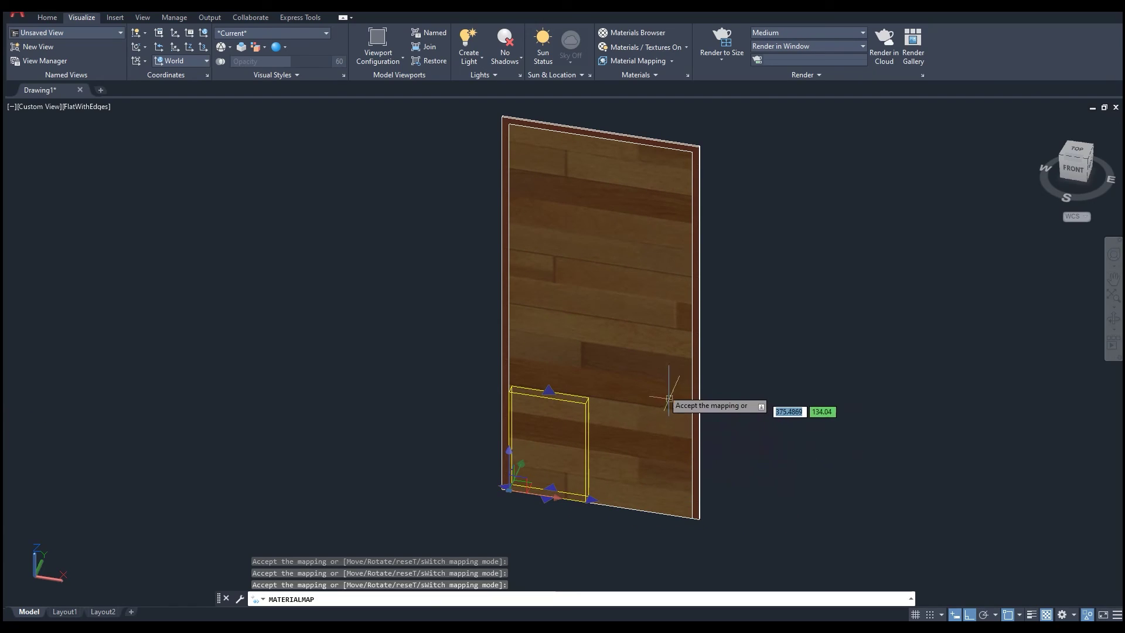
middle_drag(605, 404, 557, 403)
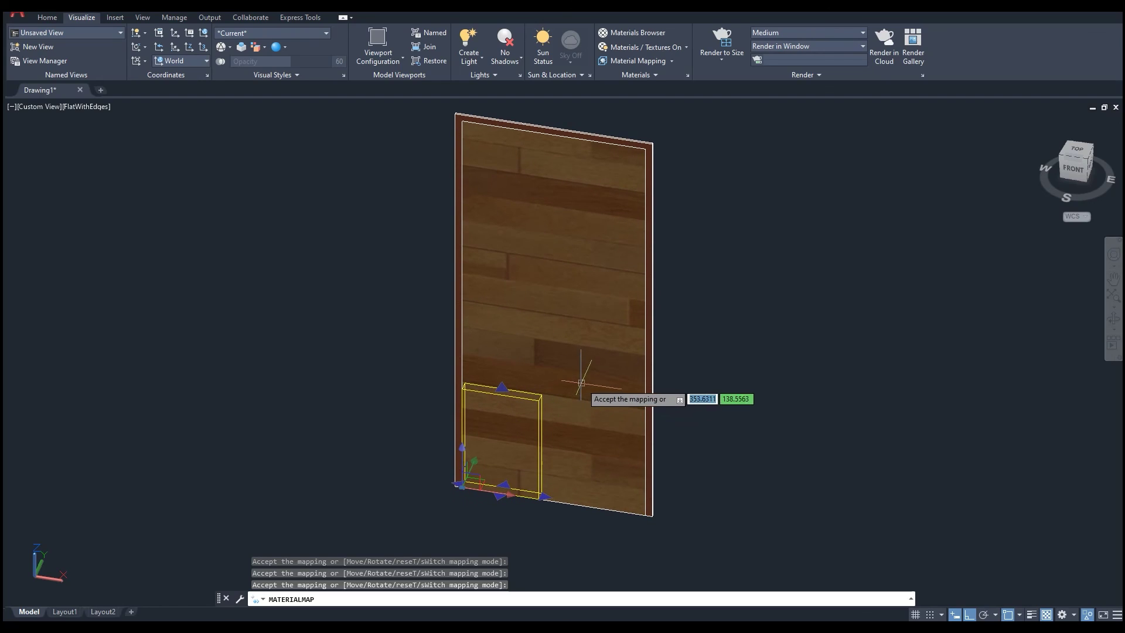
key(Escape)
End the object isolation to bring back the rest of the house around the door.
middle_drag(682, 169, 688, 162)
middle_drag(663, 273, 658, 275)
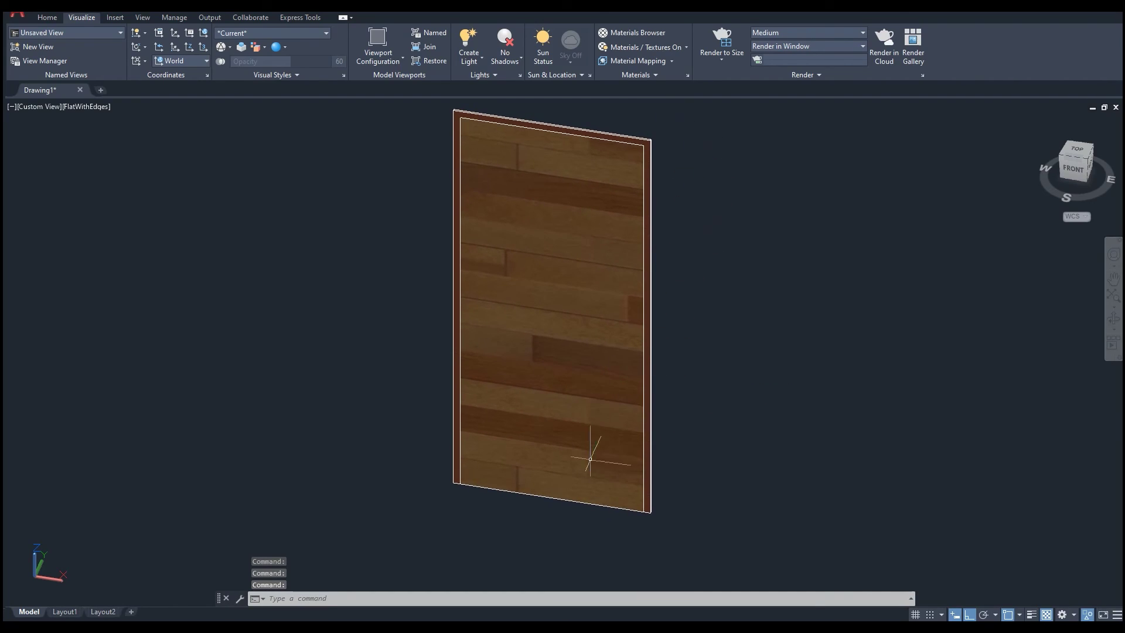
scroll(532, 472, up, 3)
scroll(494, 445, down, 5)
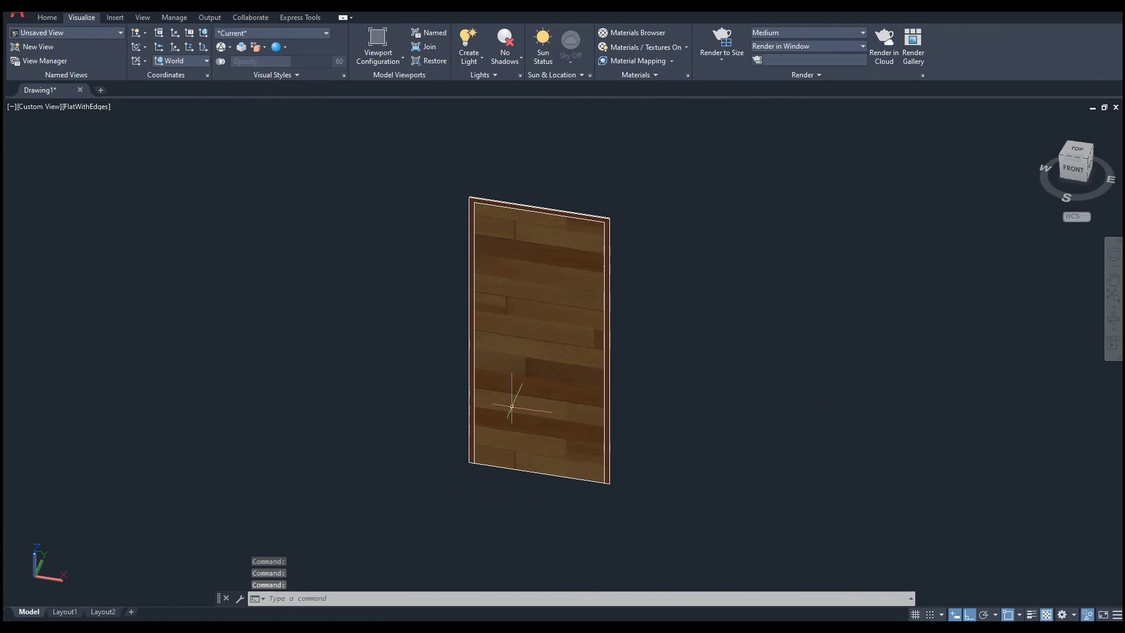
click(1087, 614)
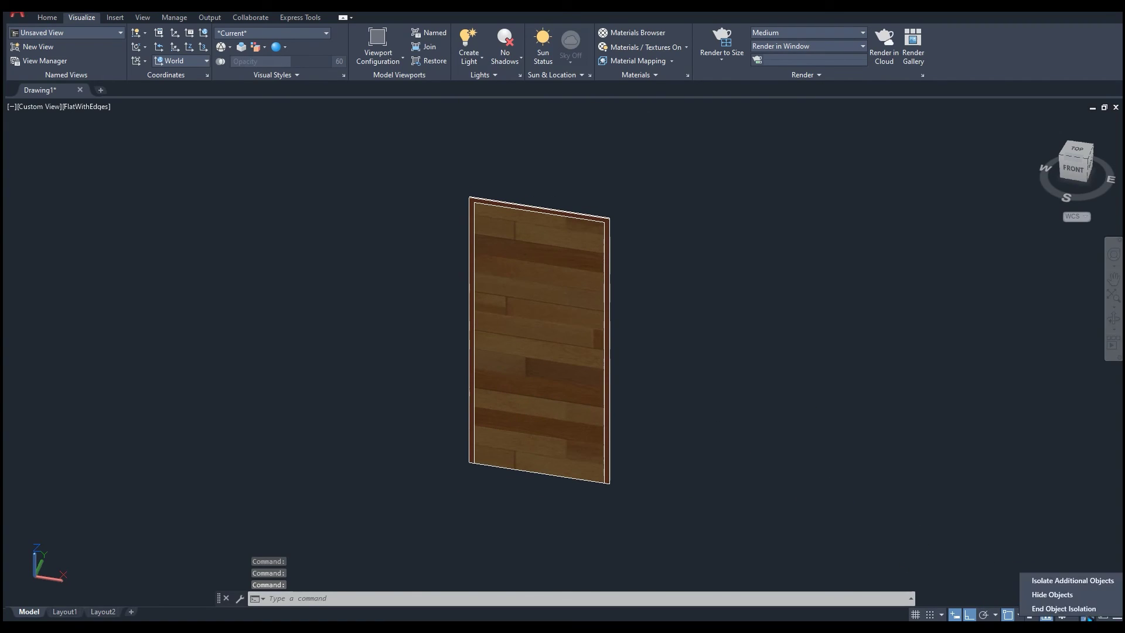
click(1063, 608)
Examine the textured door in its opening and the window opening on the house's front wall from several angles.
shift+middle_drag(914, 517, 628, 374)
scroll(524, 342, up, 5)
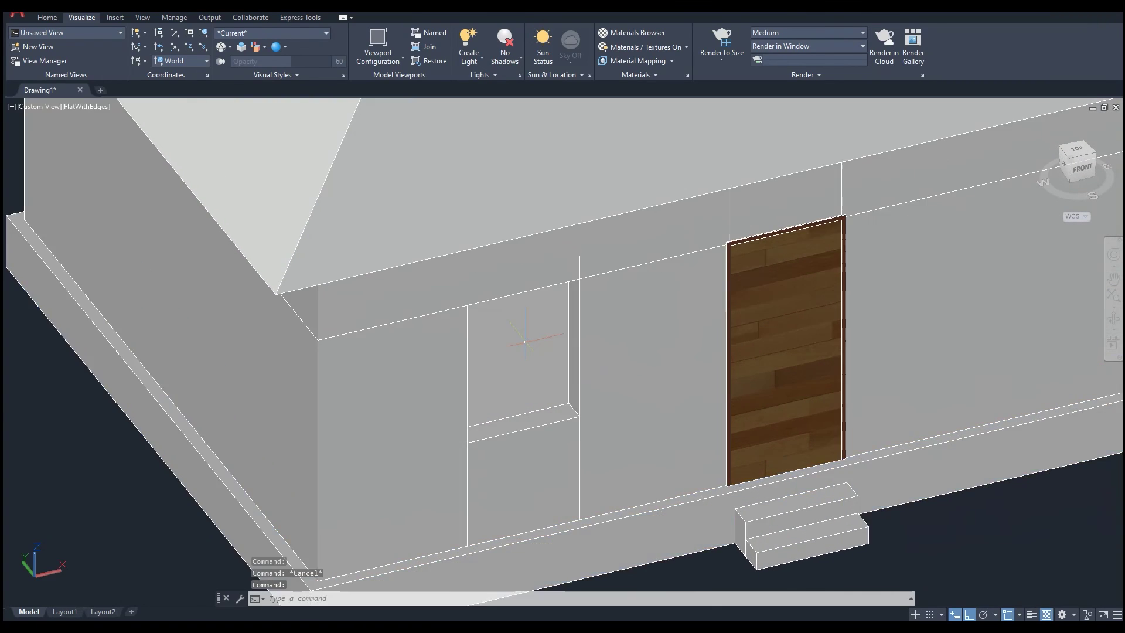
scroll(524, 342, down, 3)
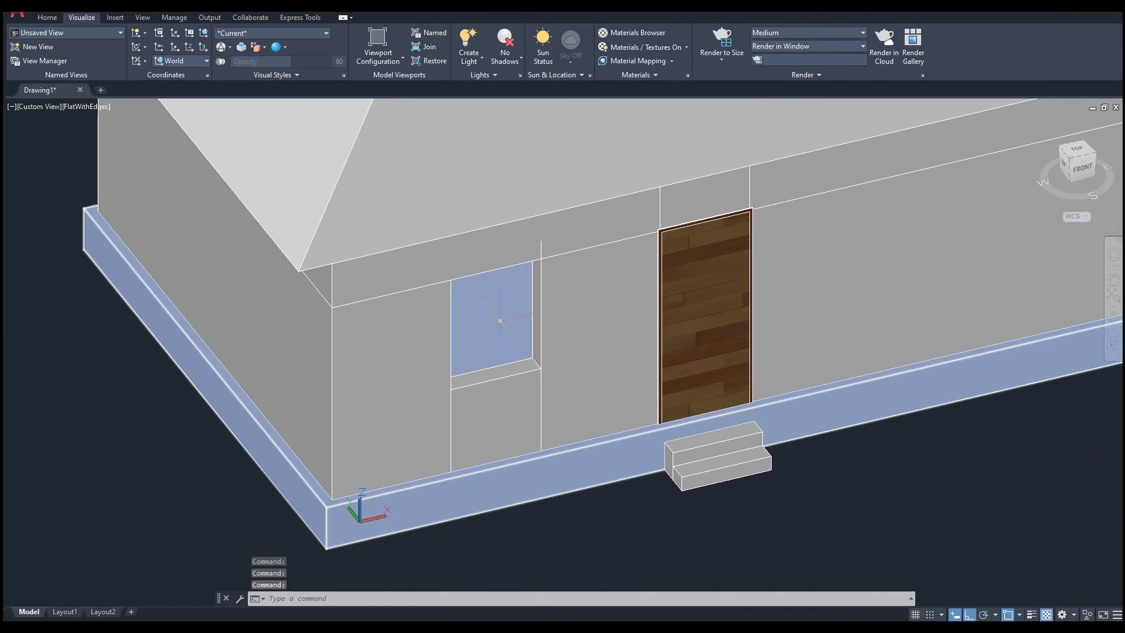
scroll(483, 322, down, 2)
mouse_move(483, 332)
shift+middle_down()
mouse_move(447, 354)
mouse_move(467, 346)
shift+middle_up()
scroll(422, 307, up, 3)
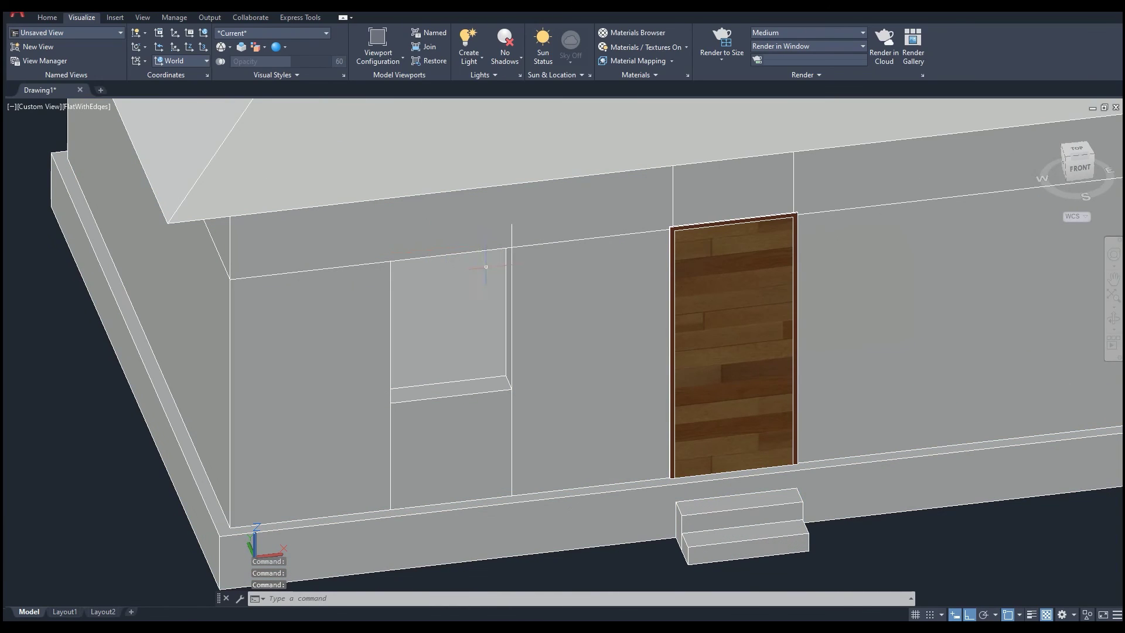
scroll(491, 271, down, 3)
shift+middle_drag(491, 275, 606, 325)
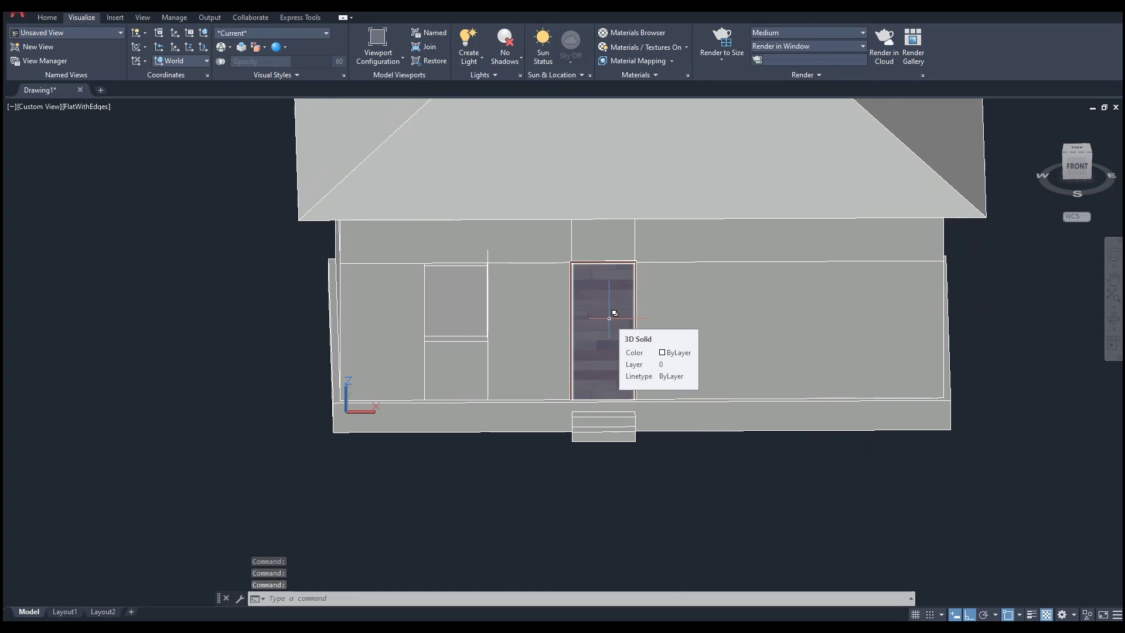
Switch to the Photos app with the reference drawings of the house.
key(alt+Tab)
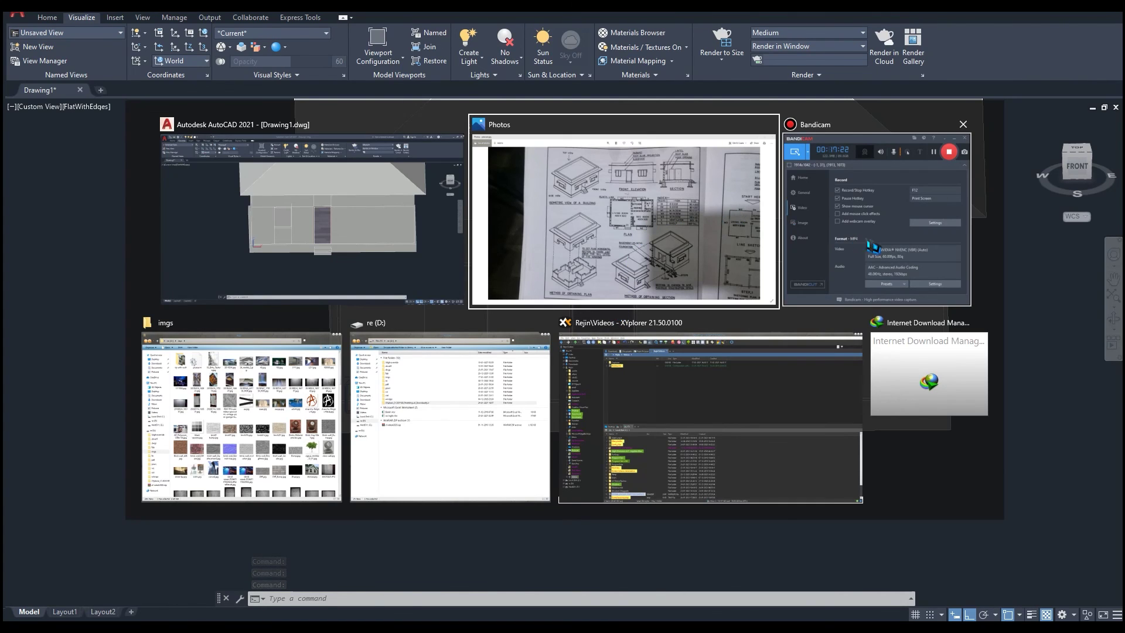